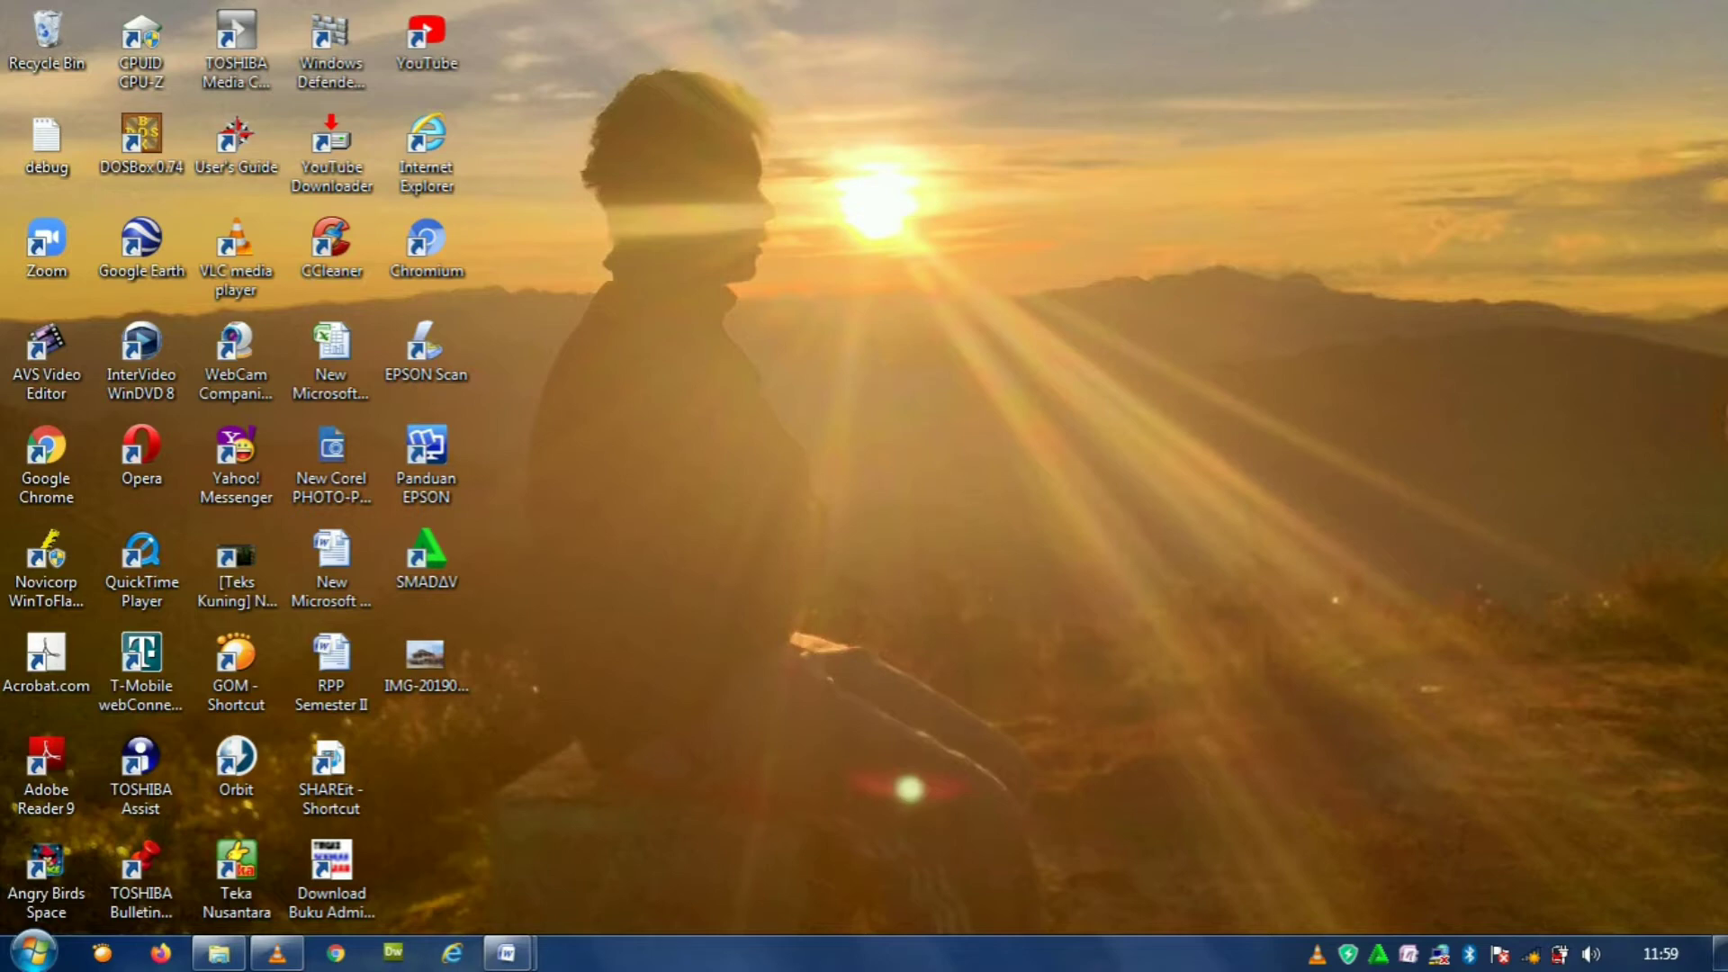
# Open the SKRIPSI document and examine the page numbering on the title page and the LEMBAR PENGESAHAN page.
pyautogui.moveTo(507, 952)
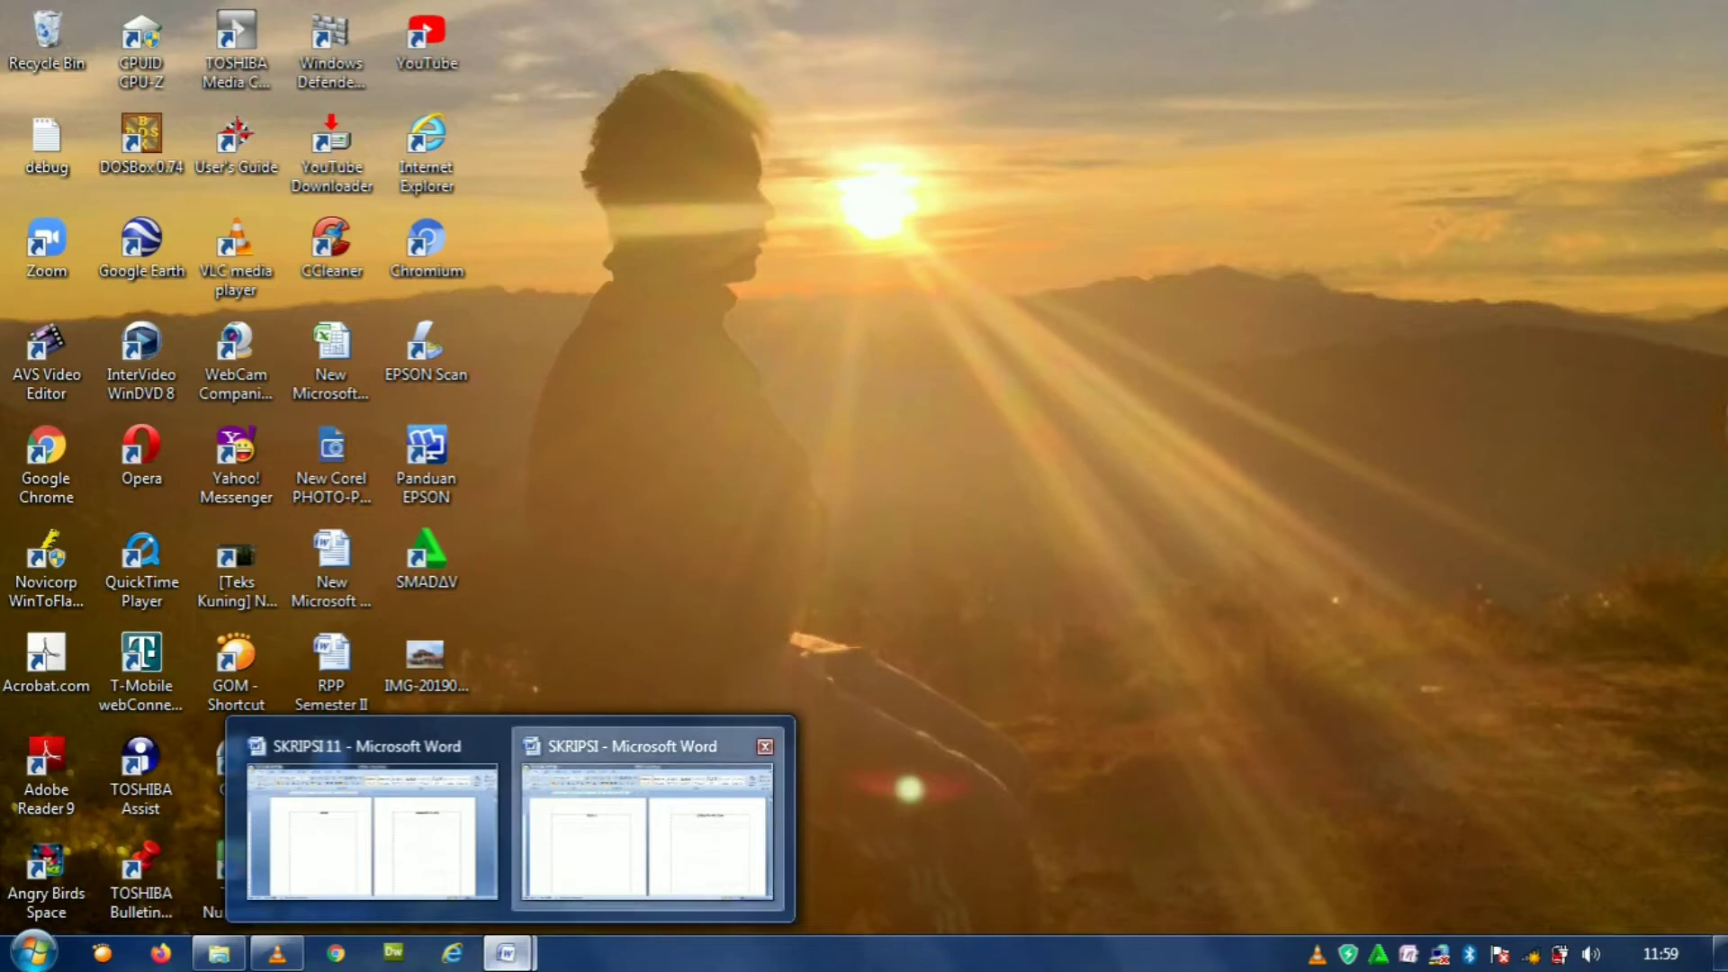
pyautogui.click(647, 832)
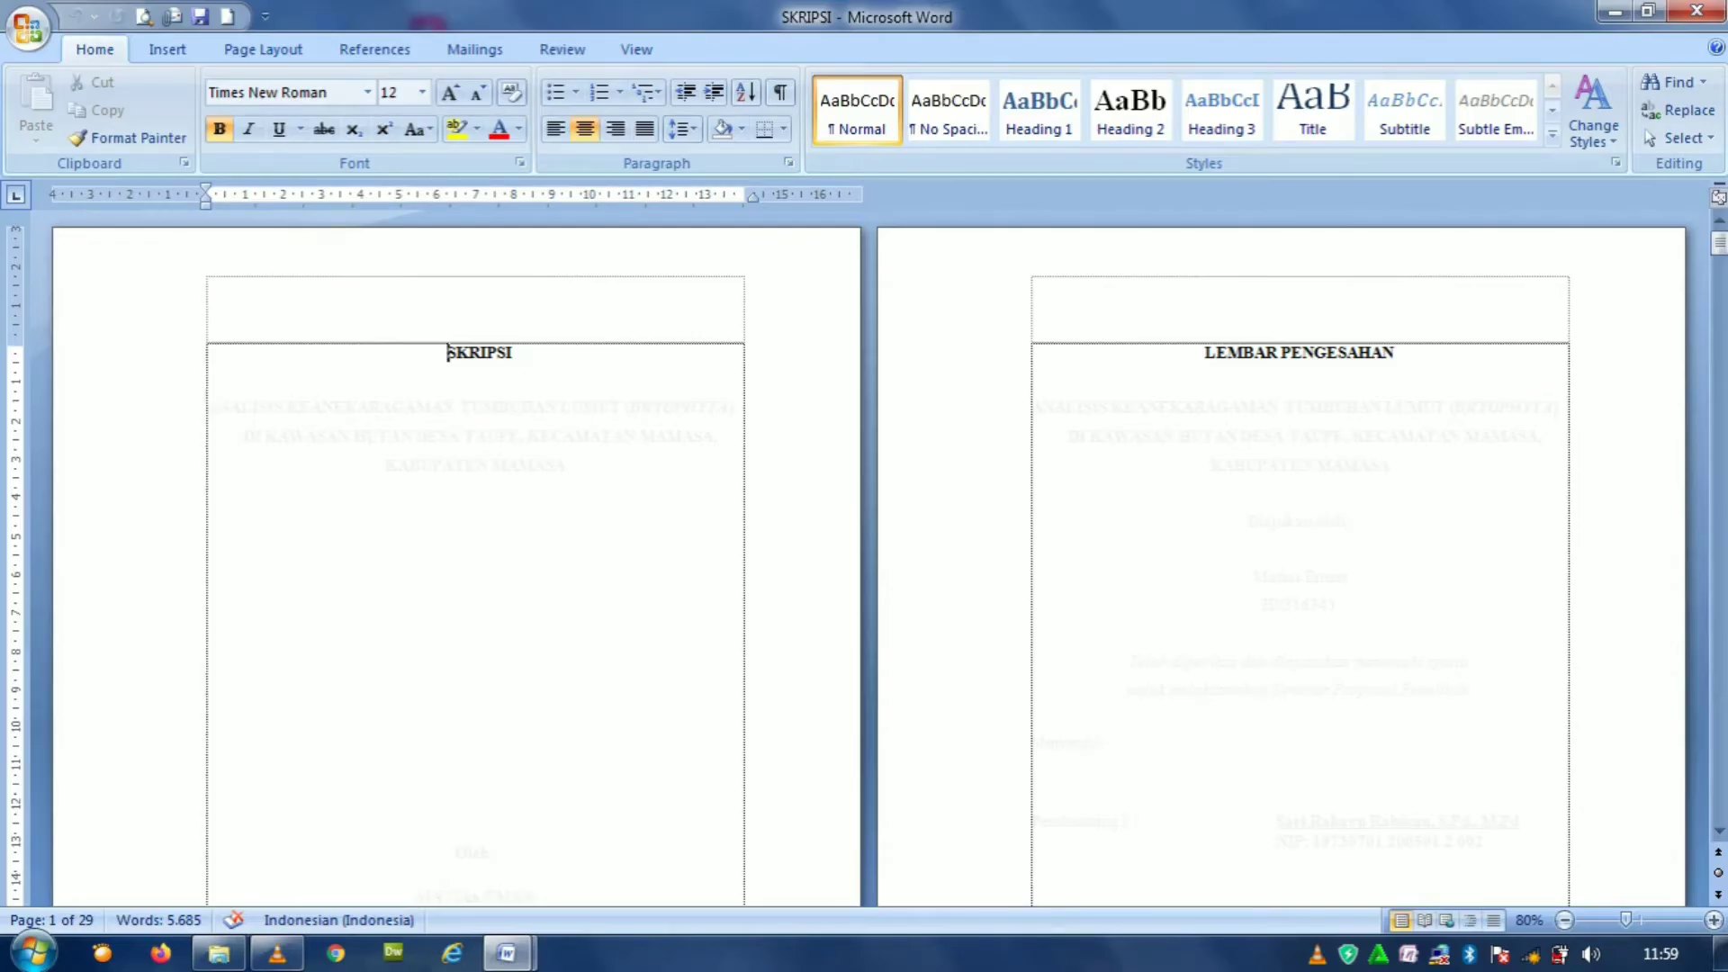
pyautogui.scroll(-1, 864, 558)
pyautogui.scroll(-10, 864, 558)
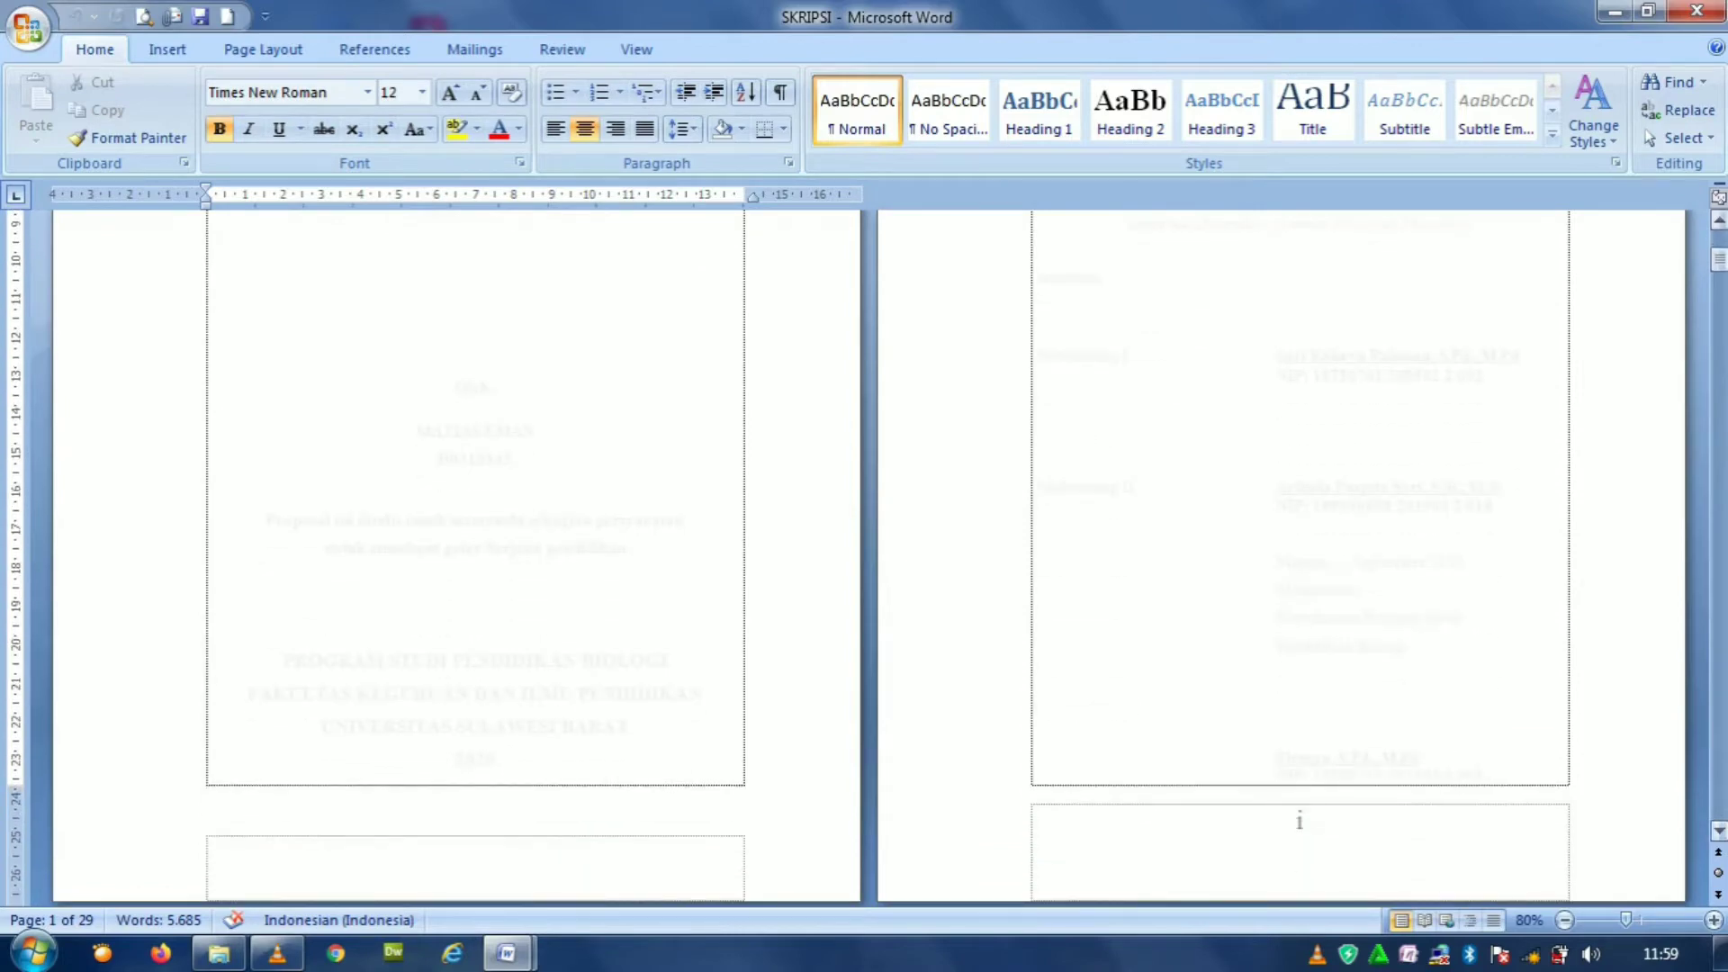
pyautogui.moveTo(1719, 261); pyautogui.dragTo(1719, 240)
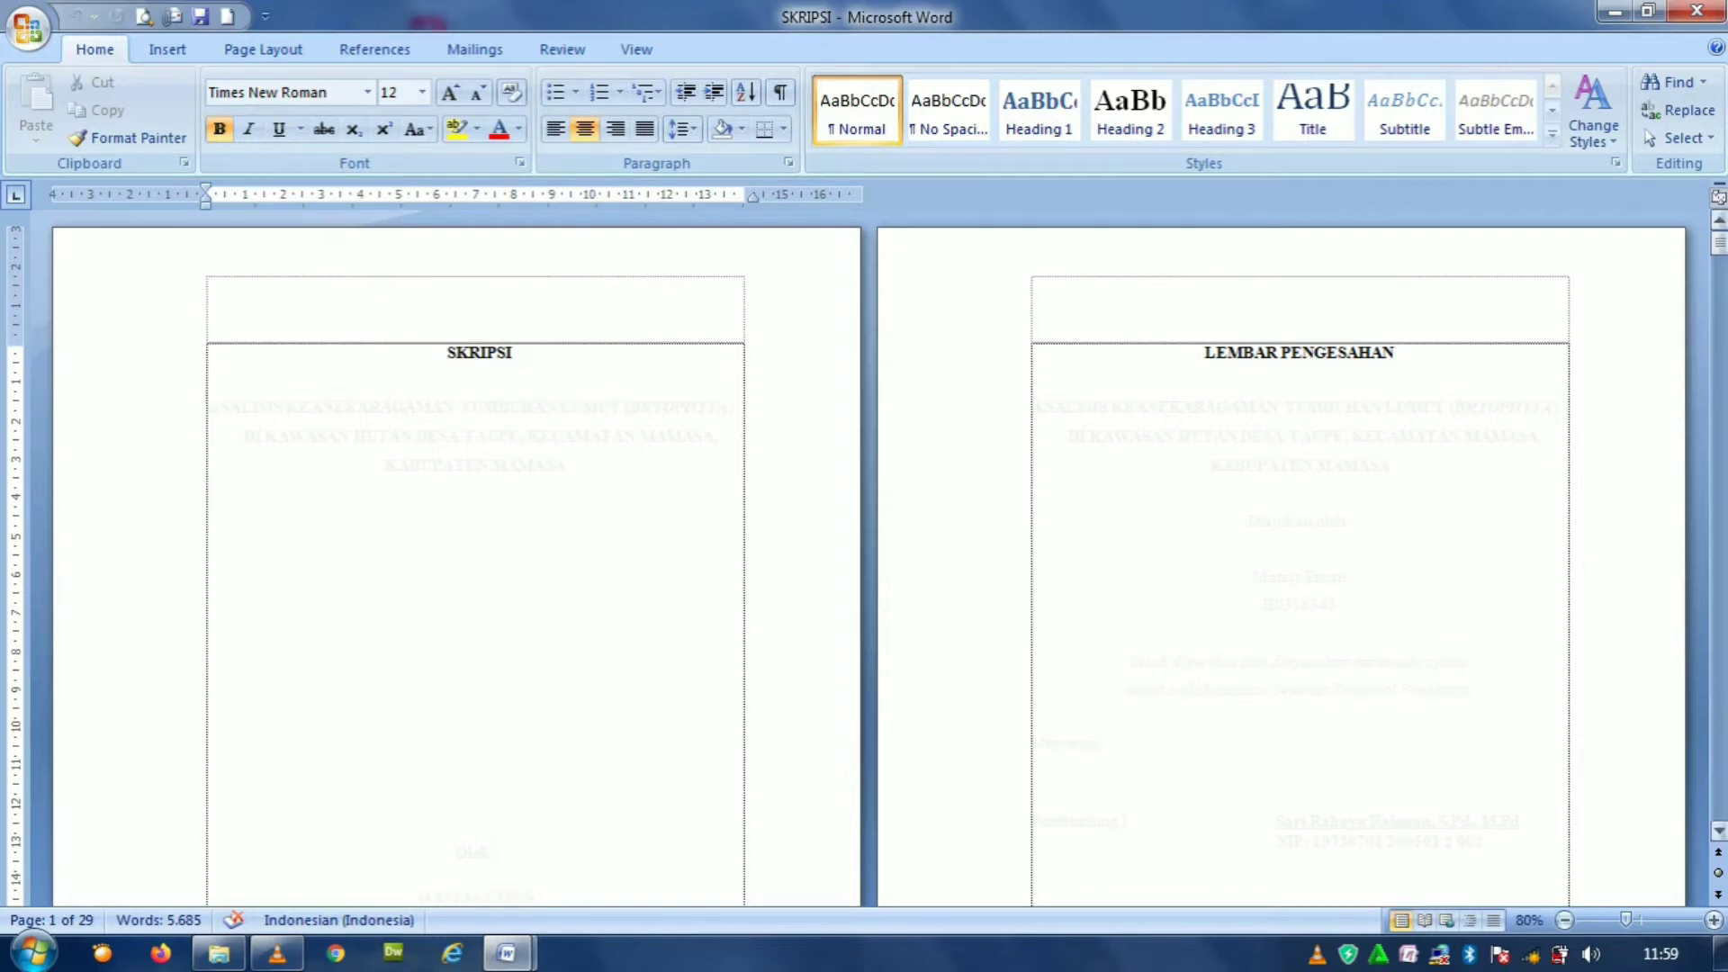
pyautogui.scroll(-6, 864, 558)
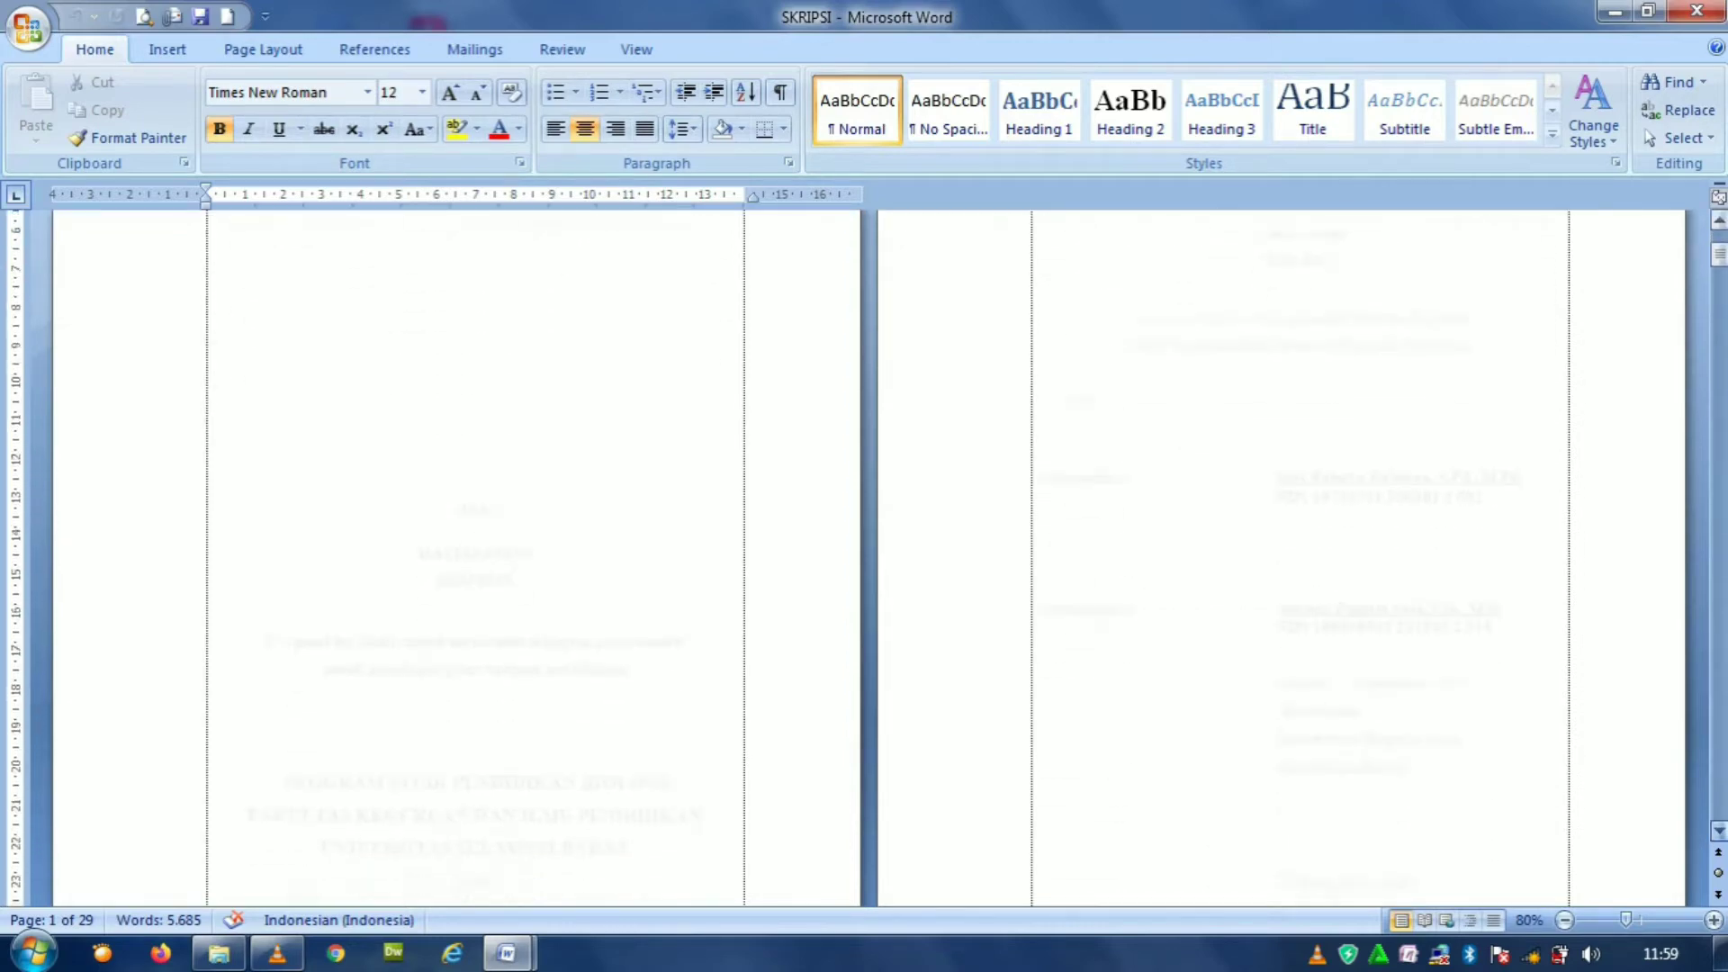
pyautogui.scroll(-4, 1298, 740)
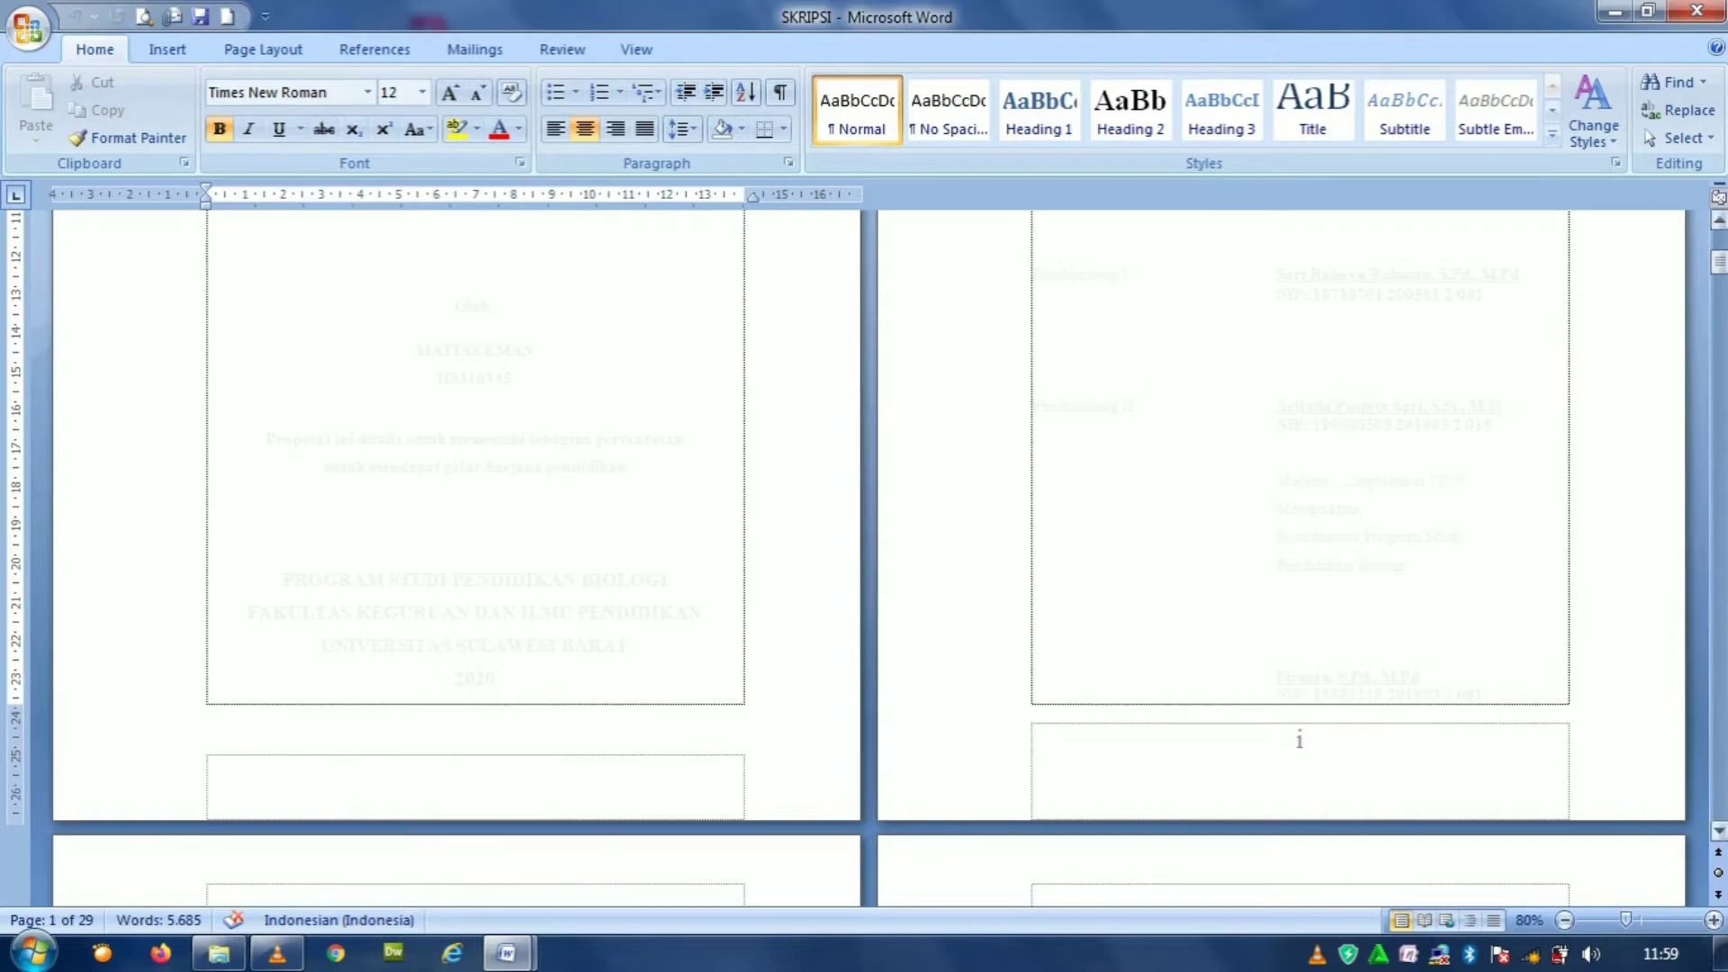
pyautogui.moveTo(1718, 261); pyautogui.dragTo(1718, 236)
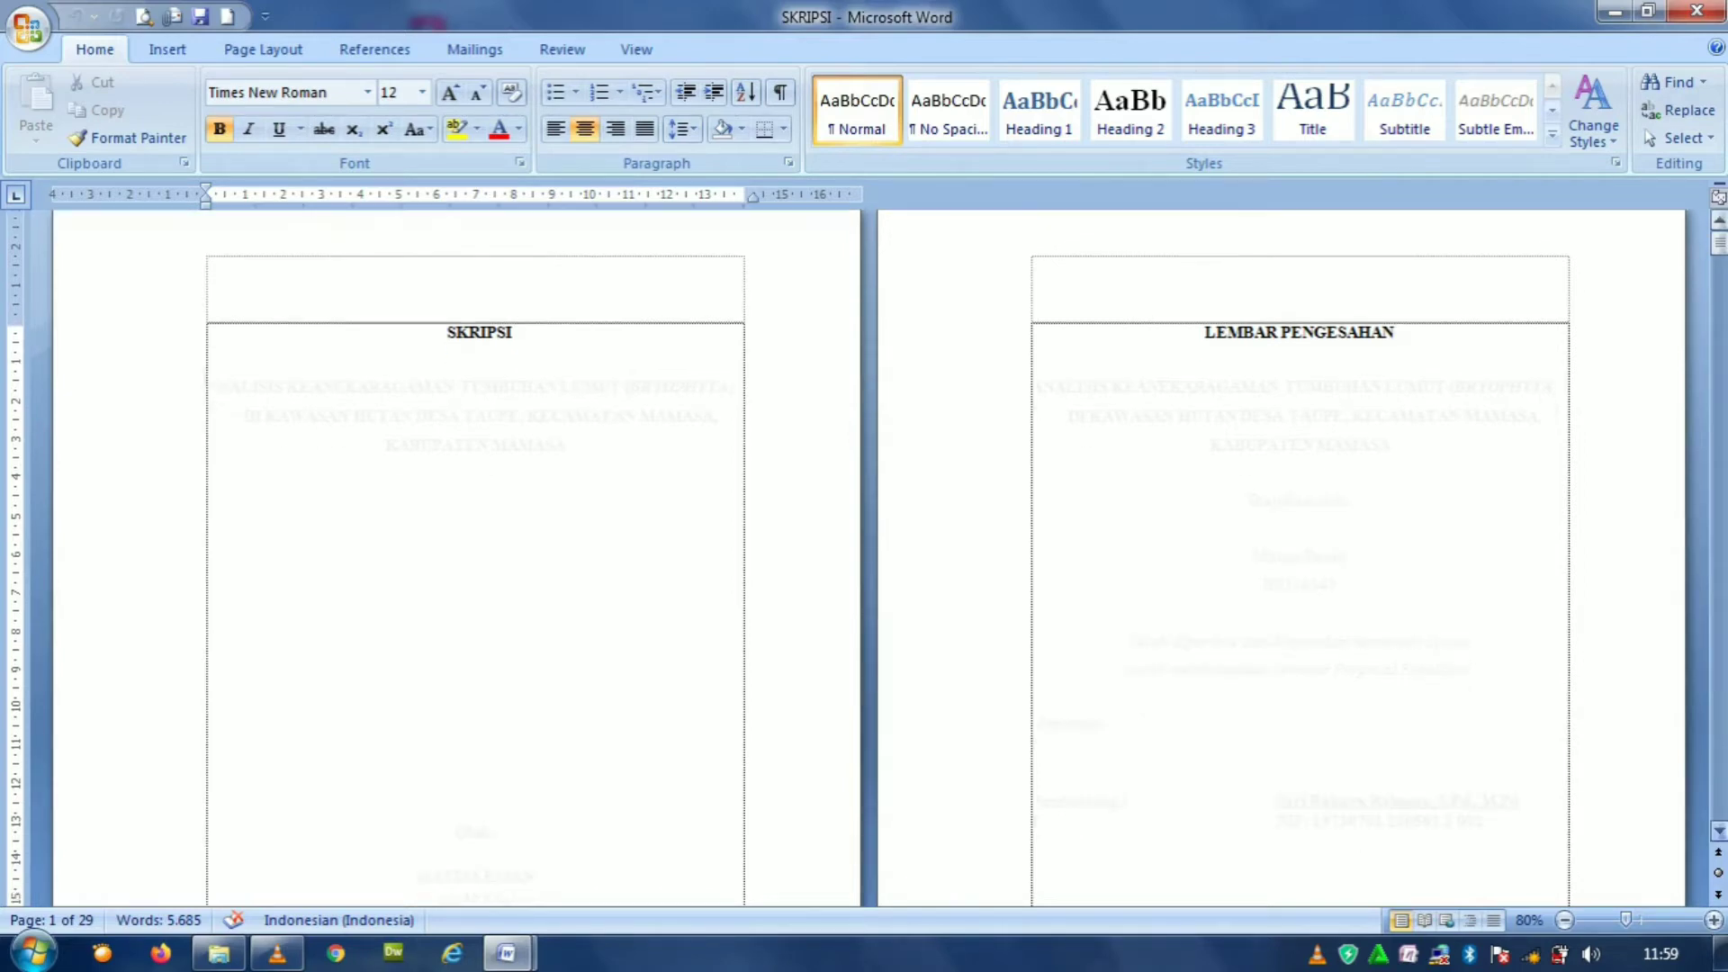
# Examine the page number formats and positions from the table of contents through the first pages of BAB I.
pyautogui.scroll(-5, 864, 558)
pyautogui.scroll(-15, 864, 558)
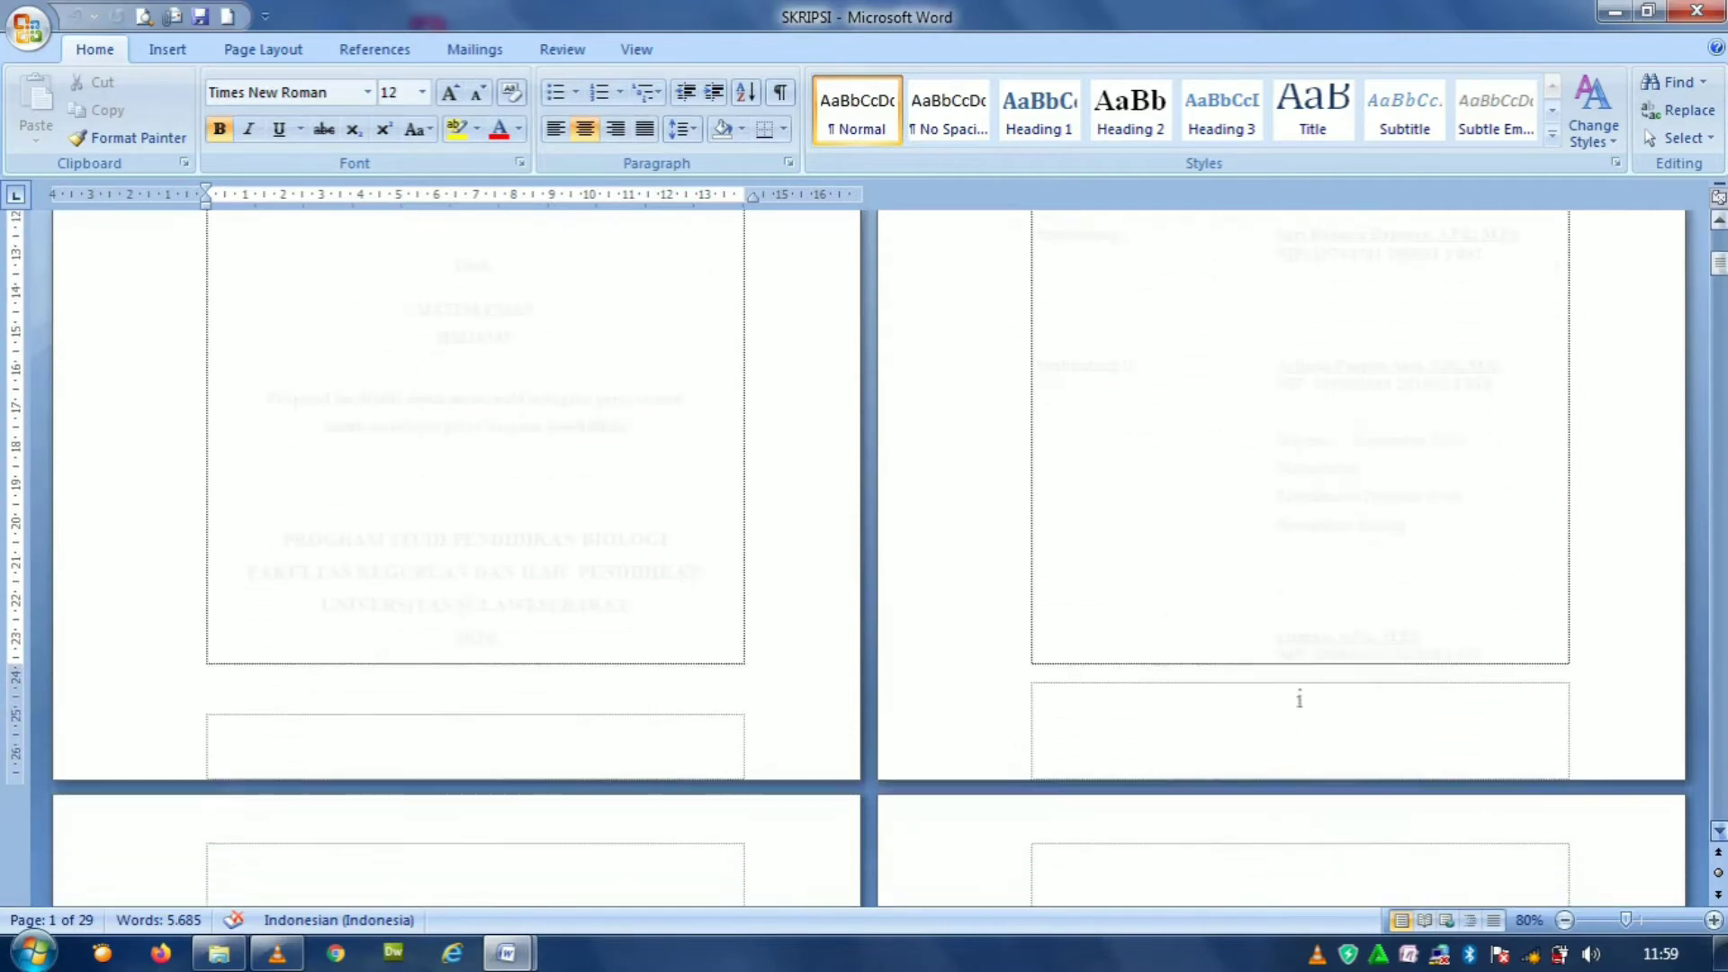
pyautogui.scroll(-1, 863, 558)
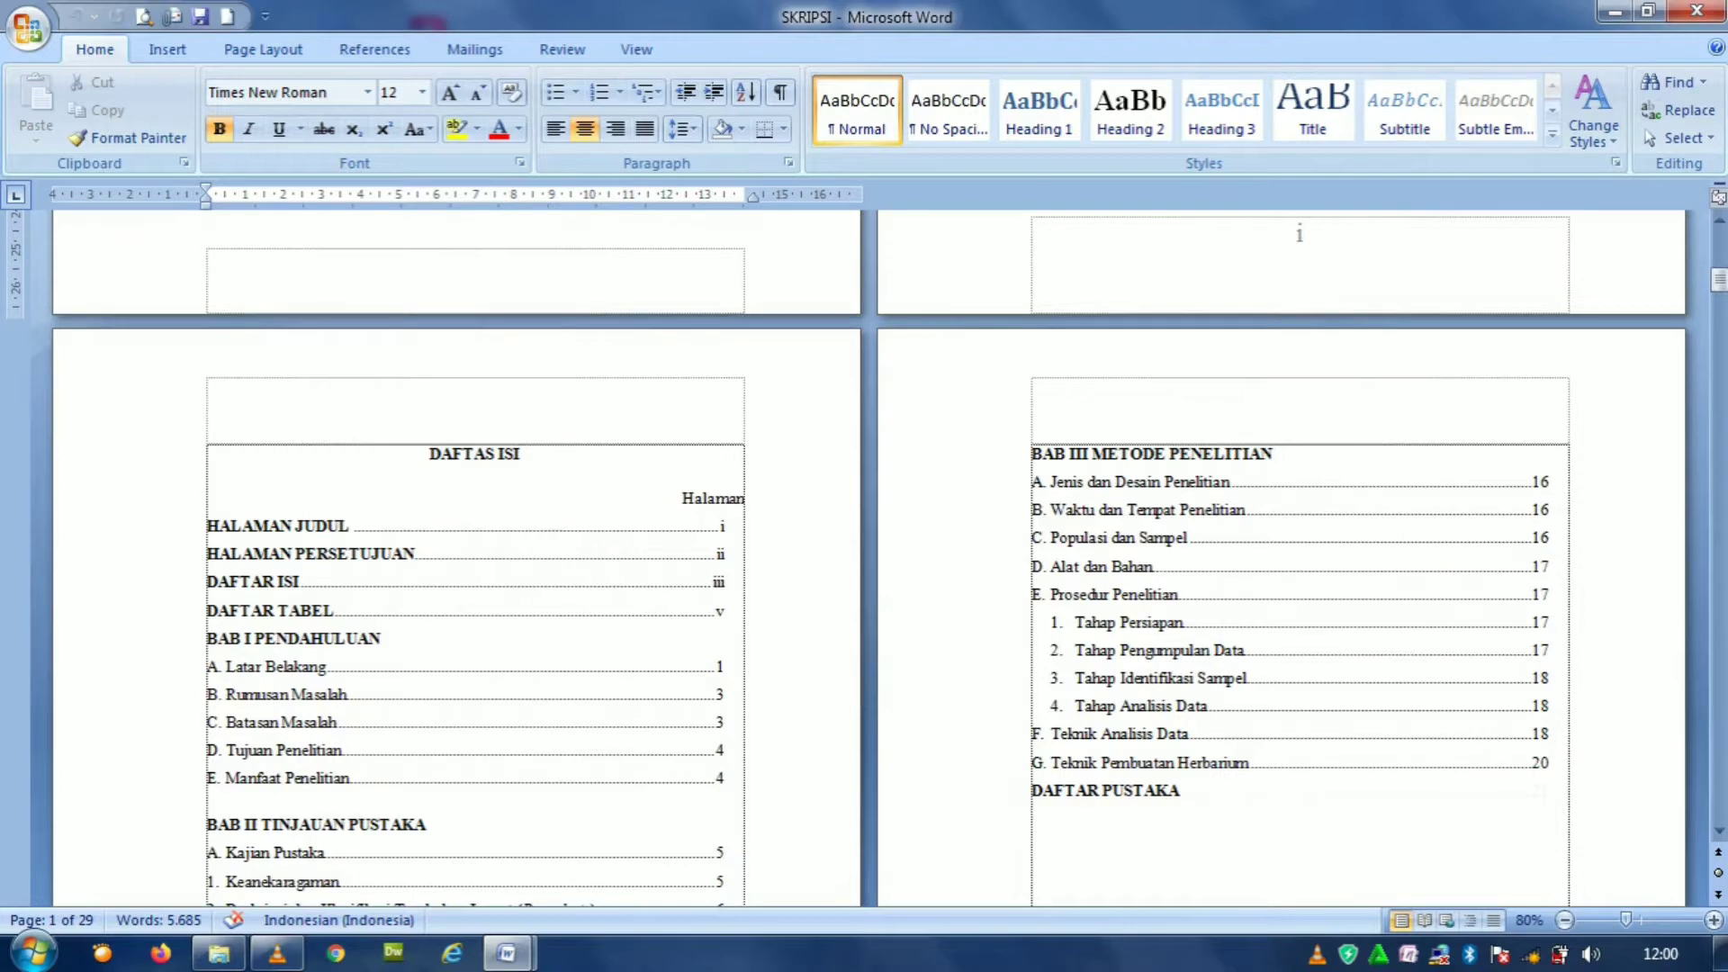
pyautogui.scroll(-4, 864, 558)
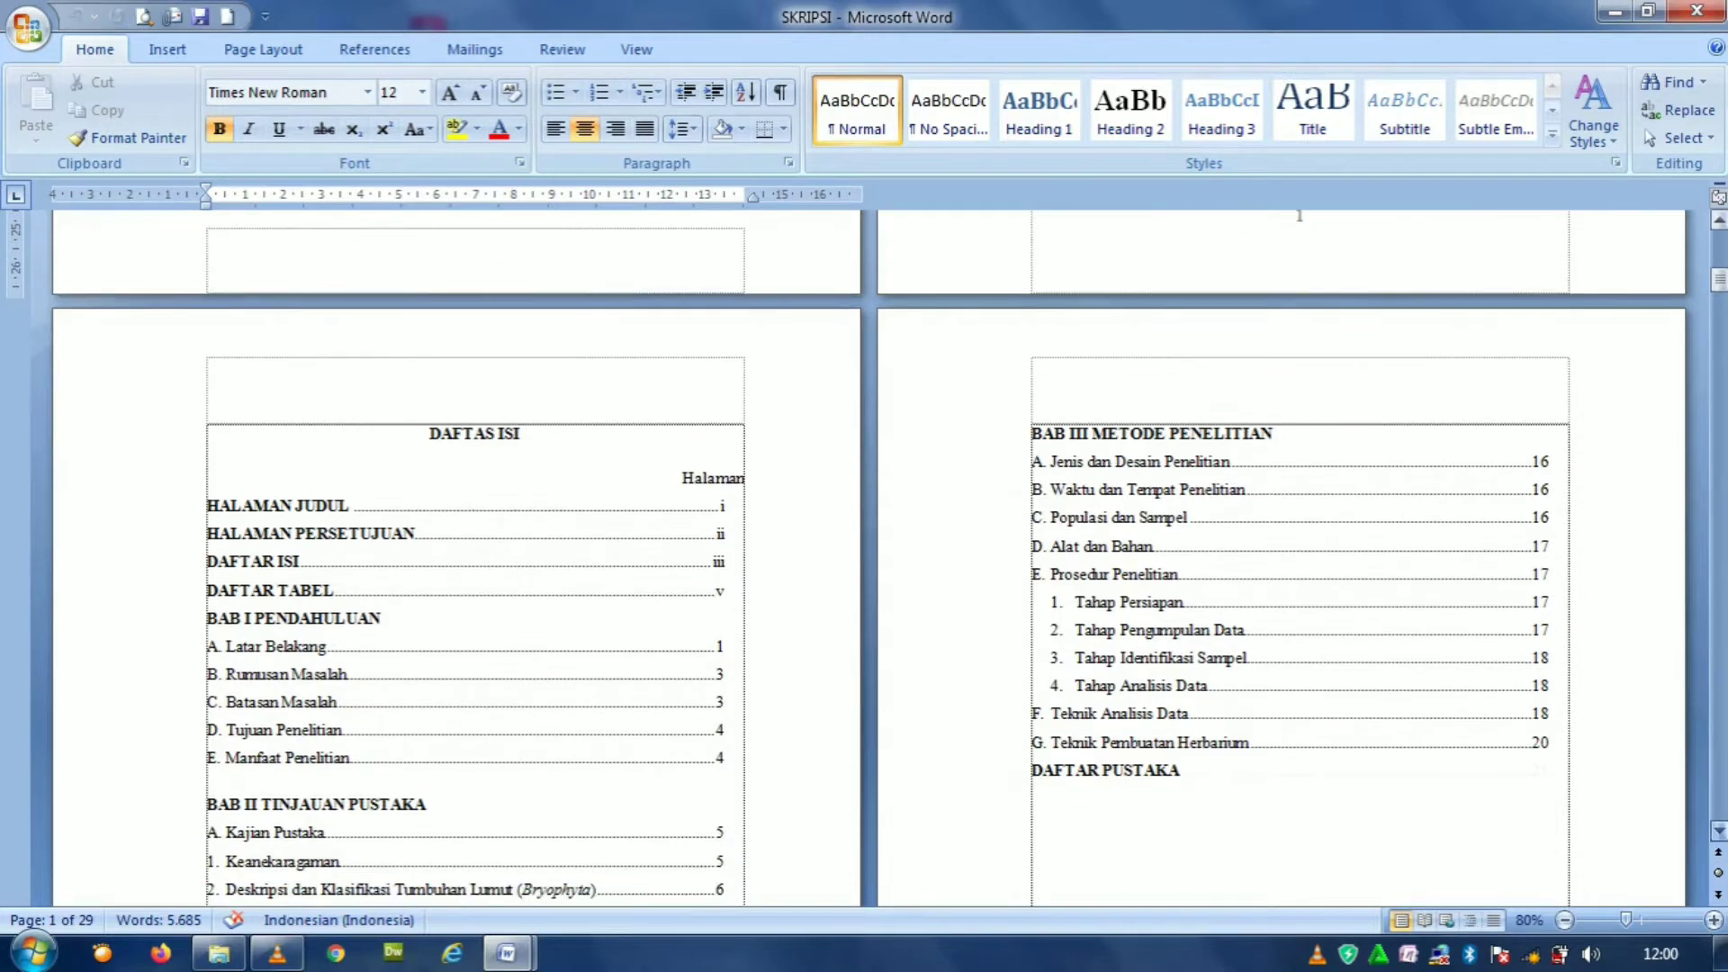
pyautogui.scroll(-5, 864, 558)
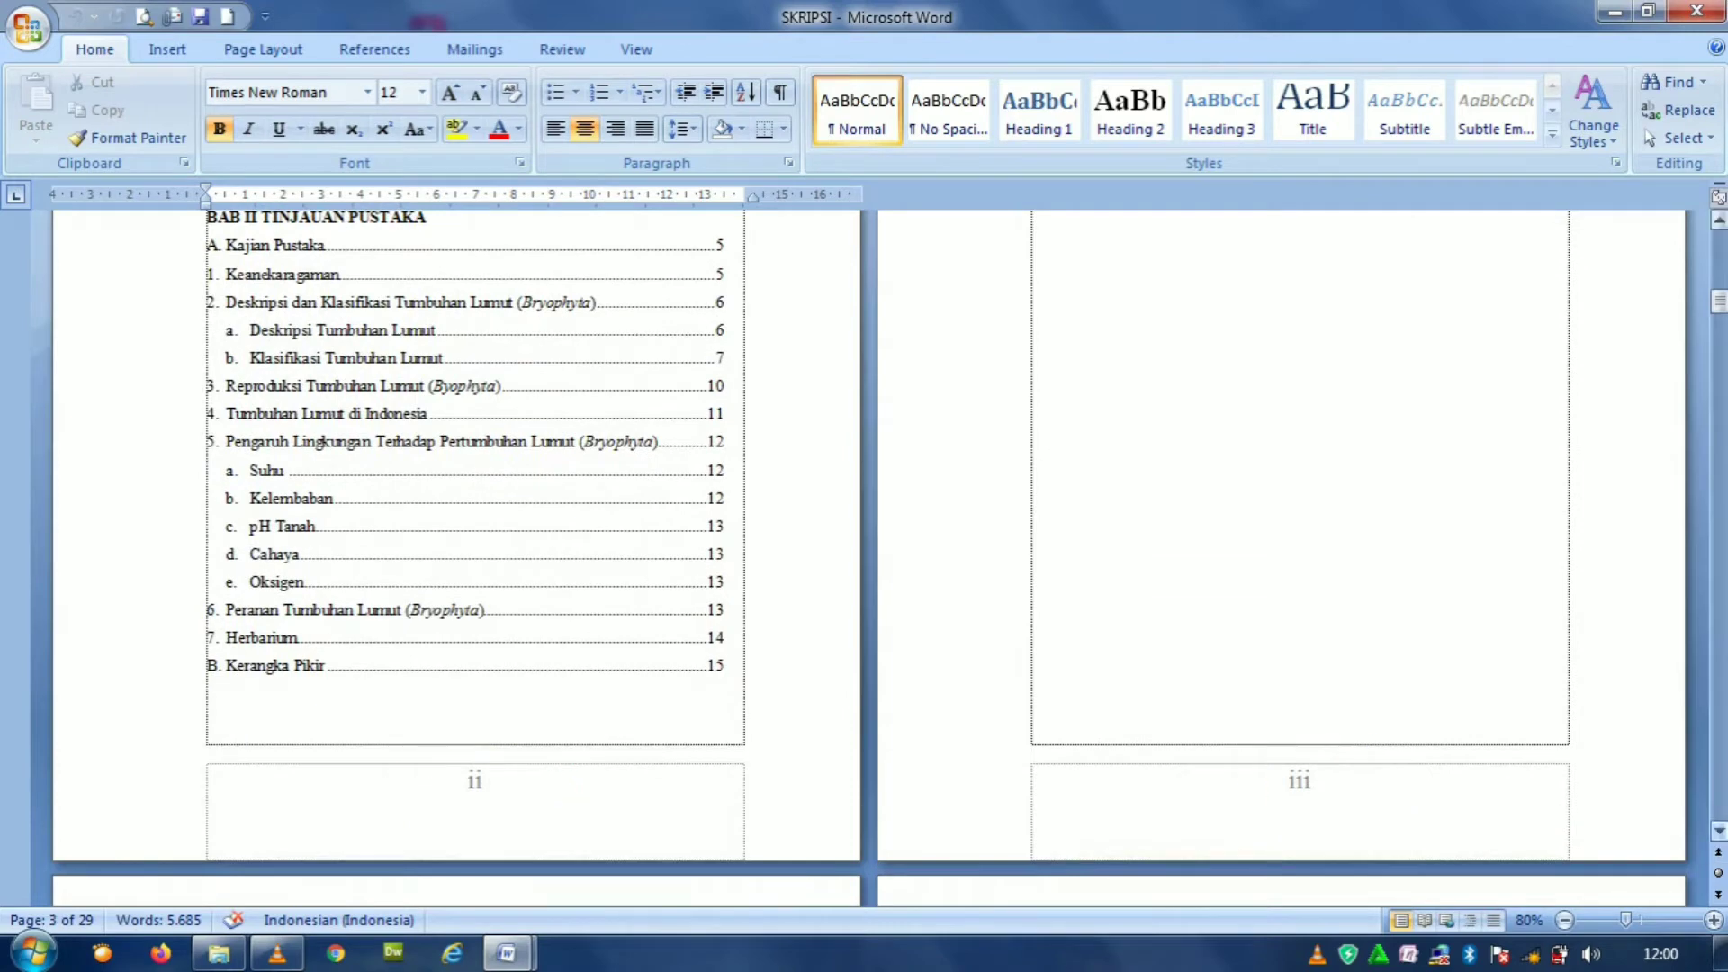
pyautogui.scroll(-3, 864, 558)
pyautogui.scroll(-8, 864, 558)
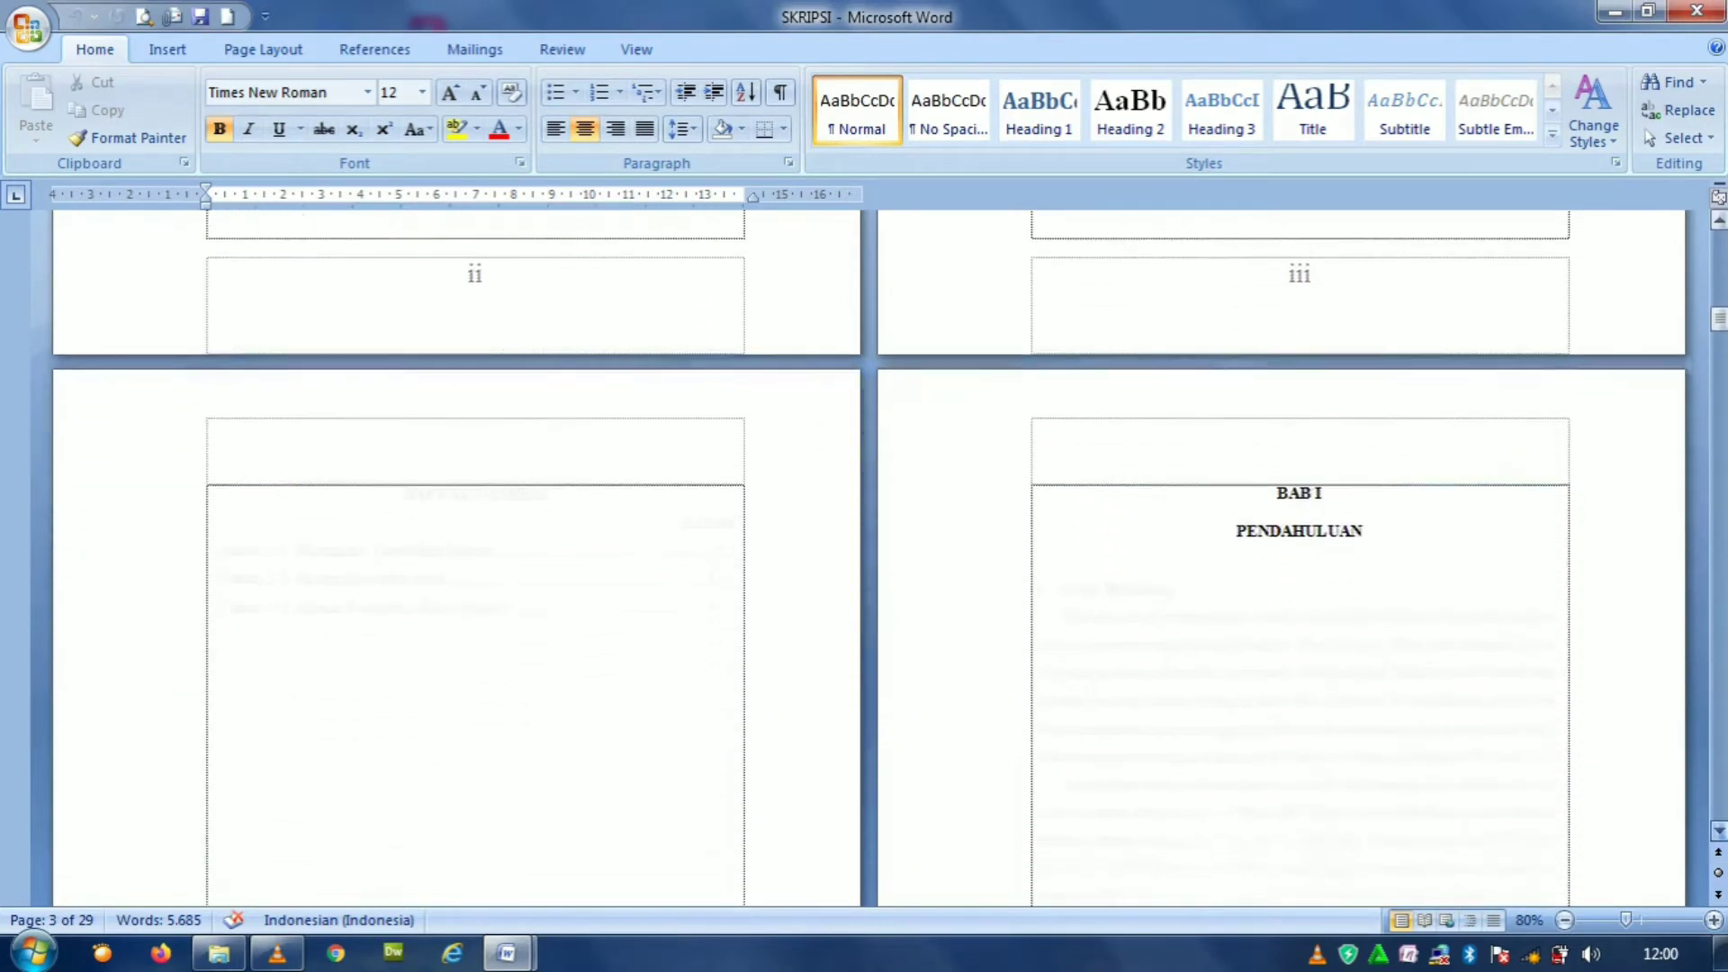
pyautogui.scroll(-5, 864, 558)
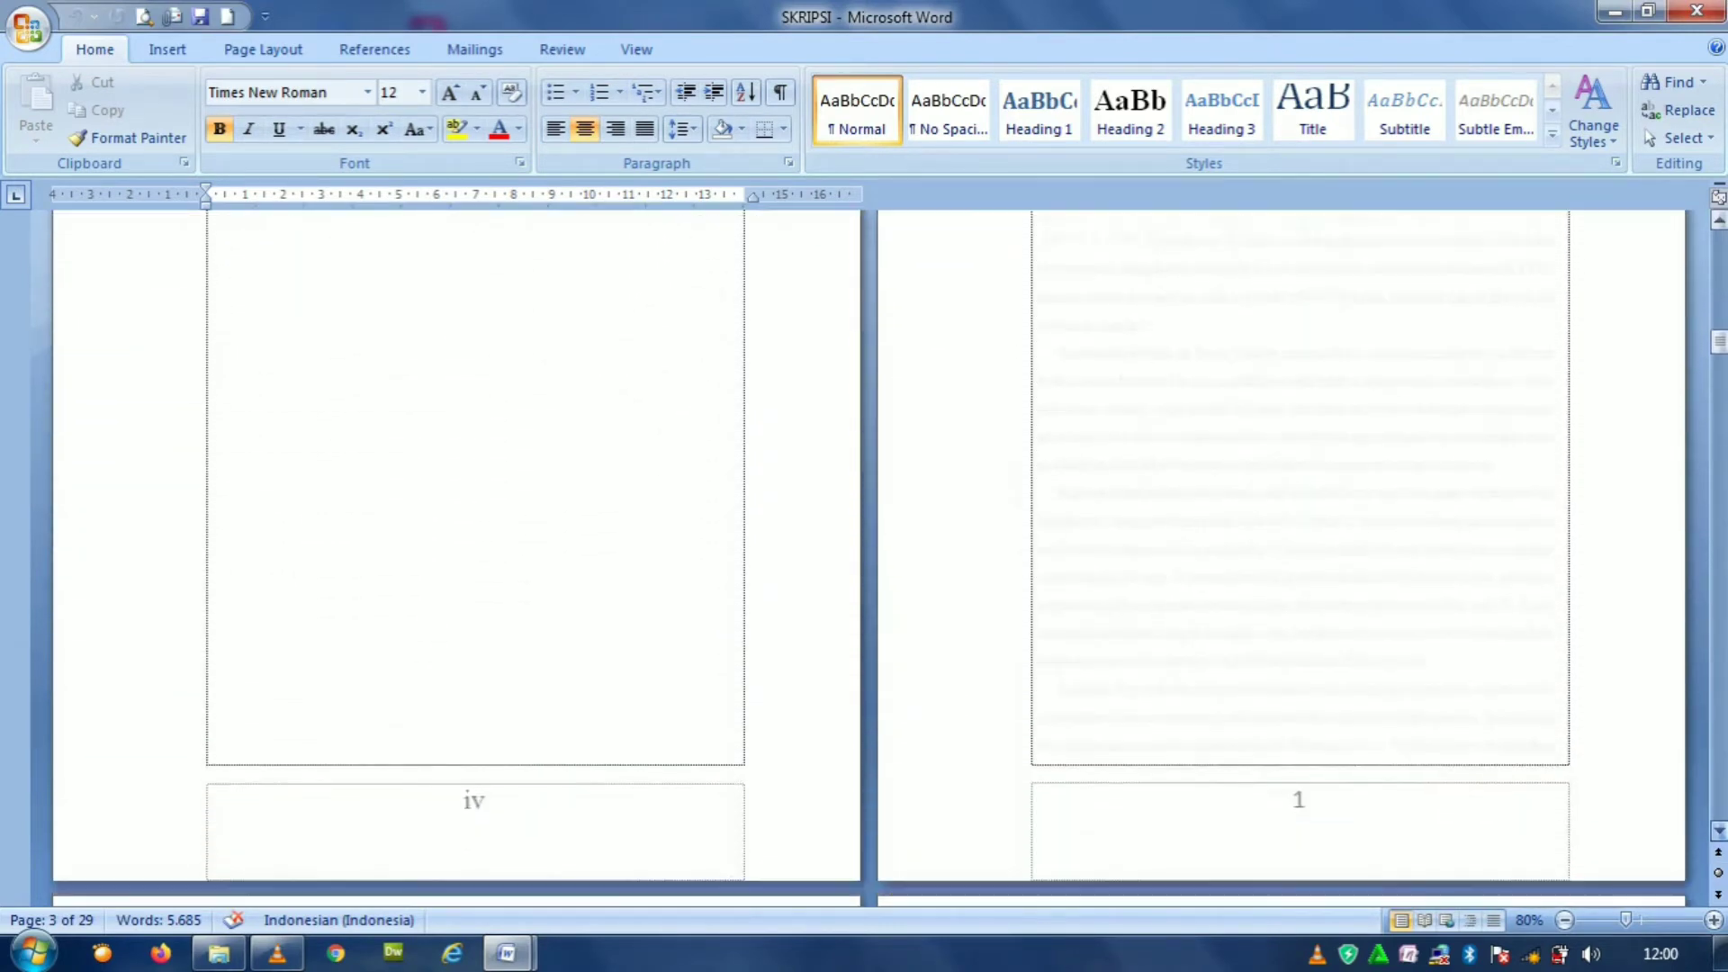
pyautogui.scroll(-1, 864, 558)
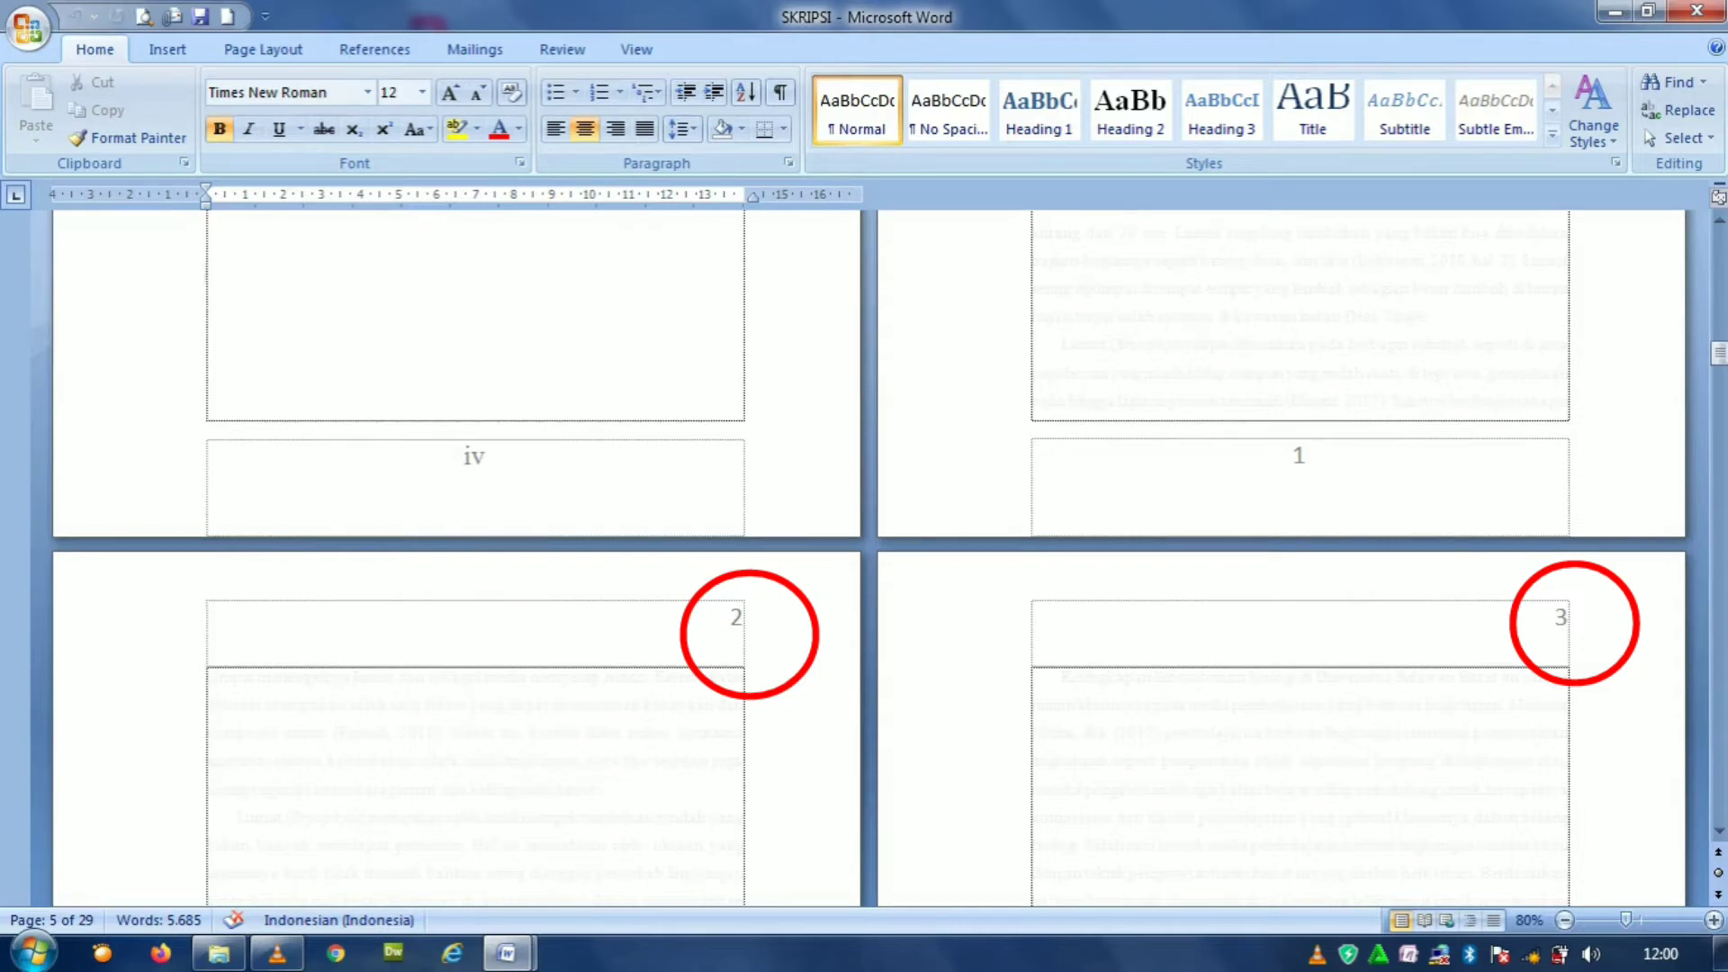
pyautogui.moveTo(1719, 354); pyautogui.dragTo(1719, 243)
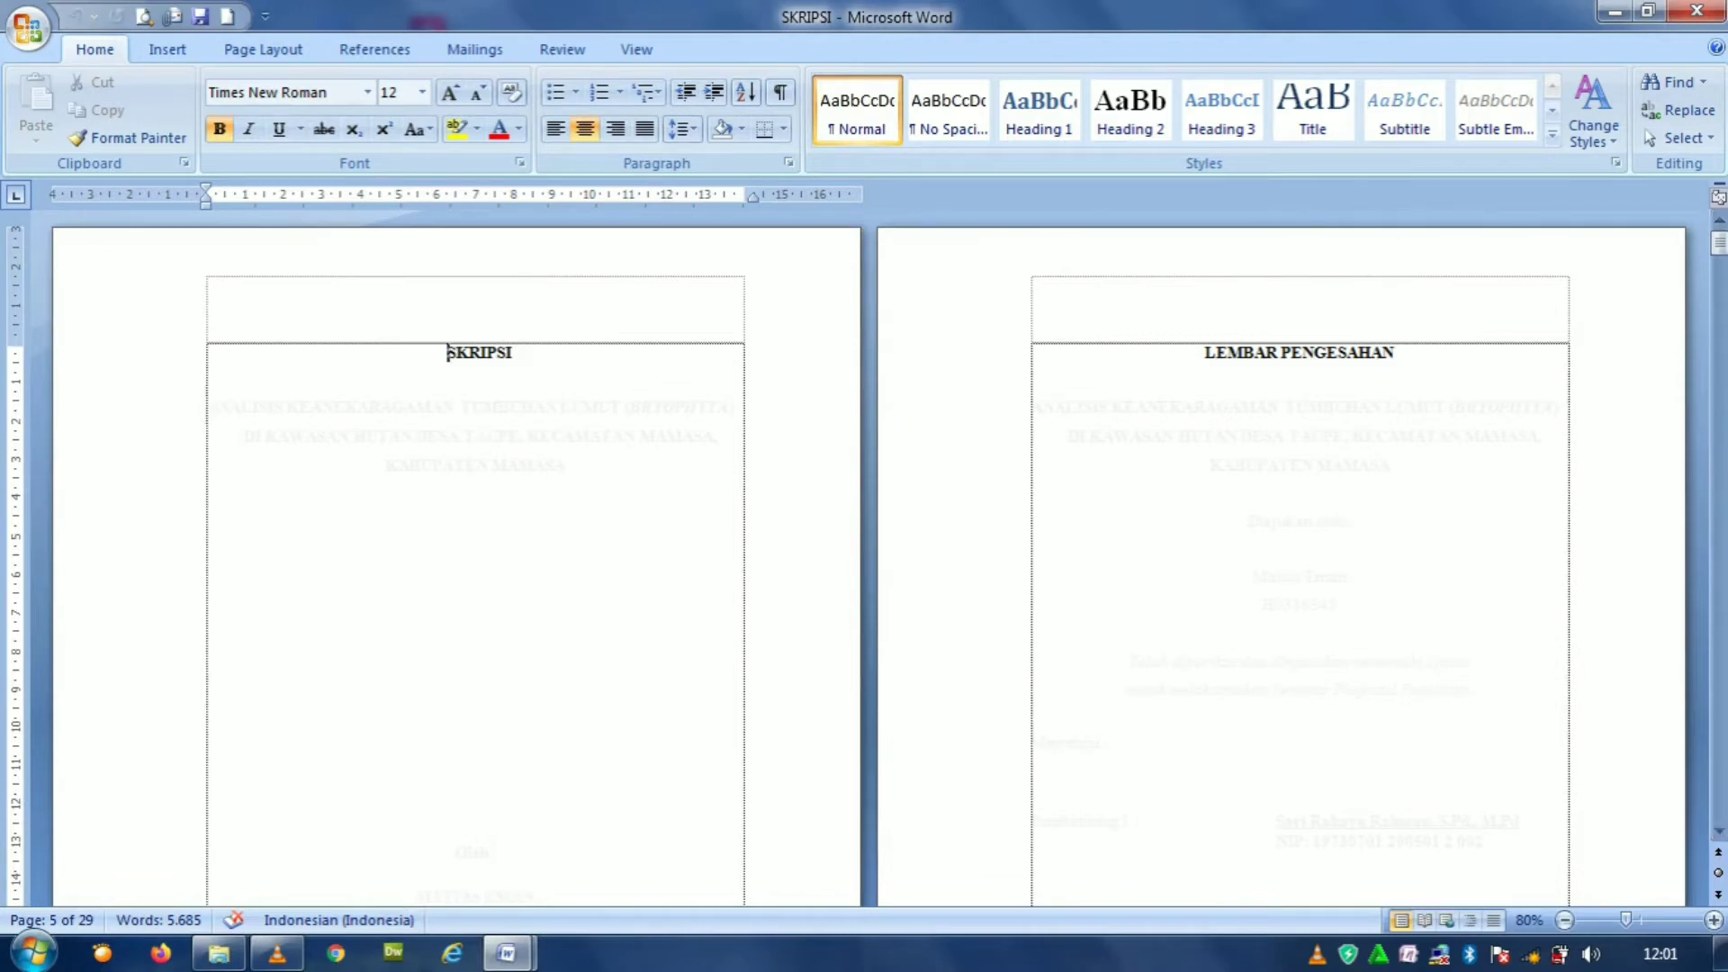
# Switch to the SKRIPSI 11 document and inspect the header and footer areas of its first page.
pyautogui.moveTo(506, 952)
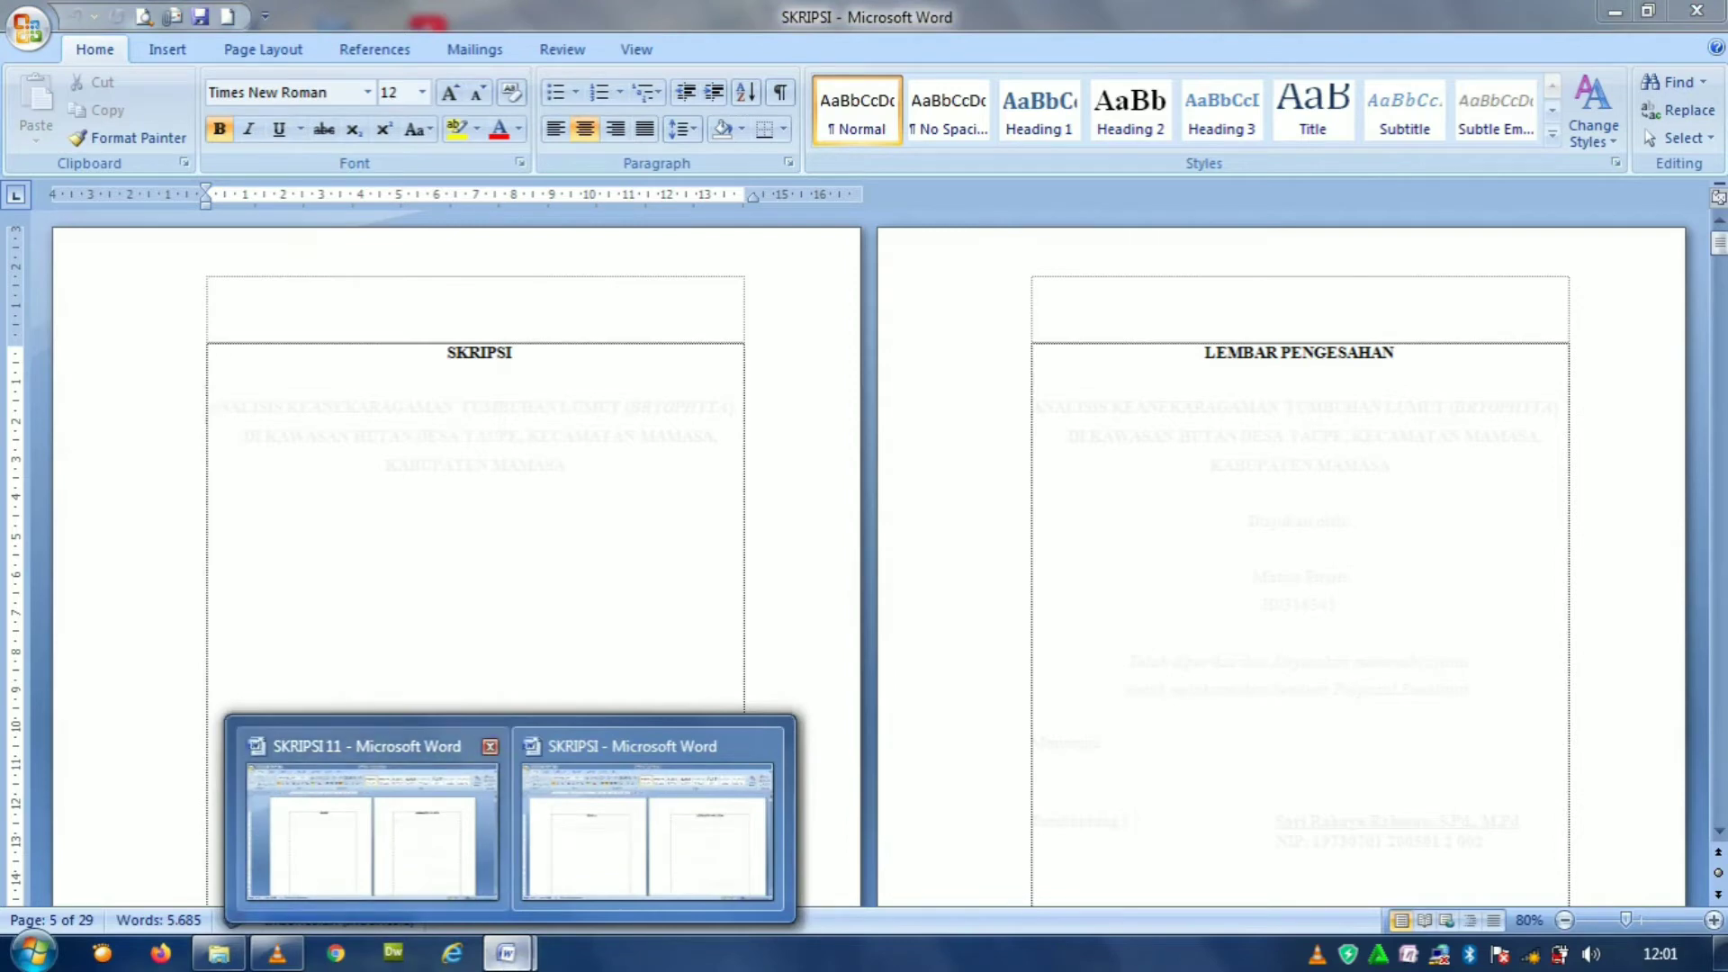
pyautogui.click(372, 827)
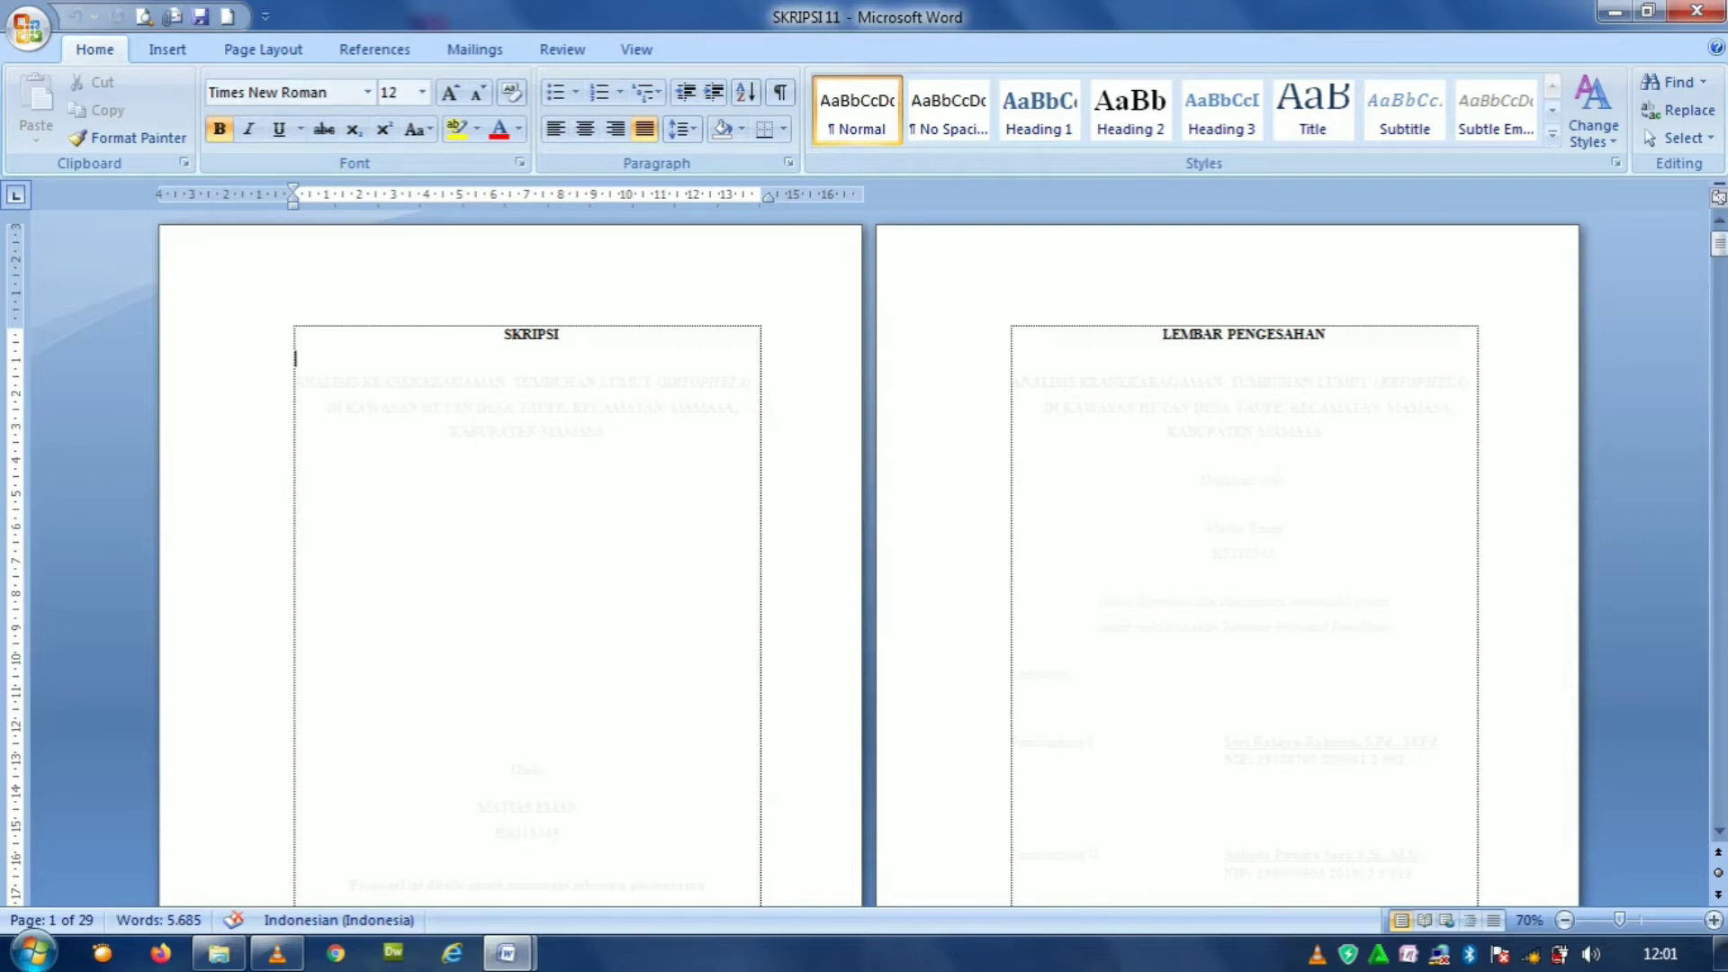
pyautogui.doubleClick(505, 319)
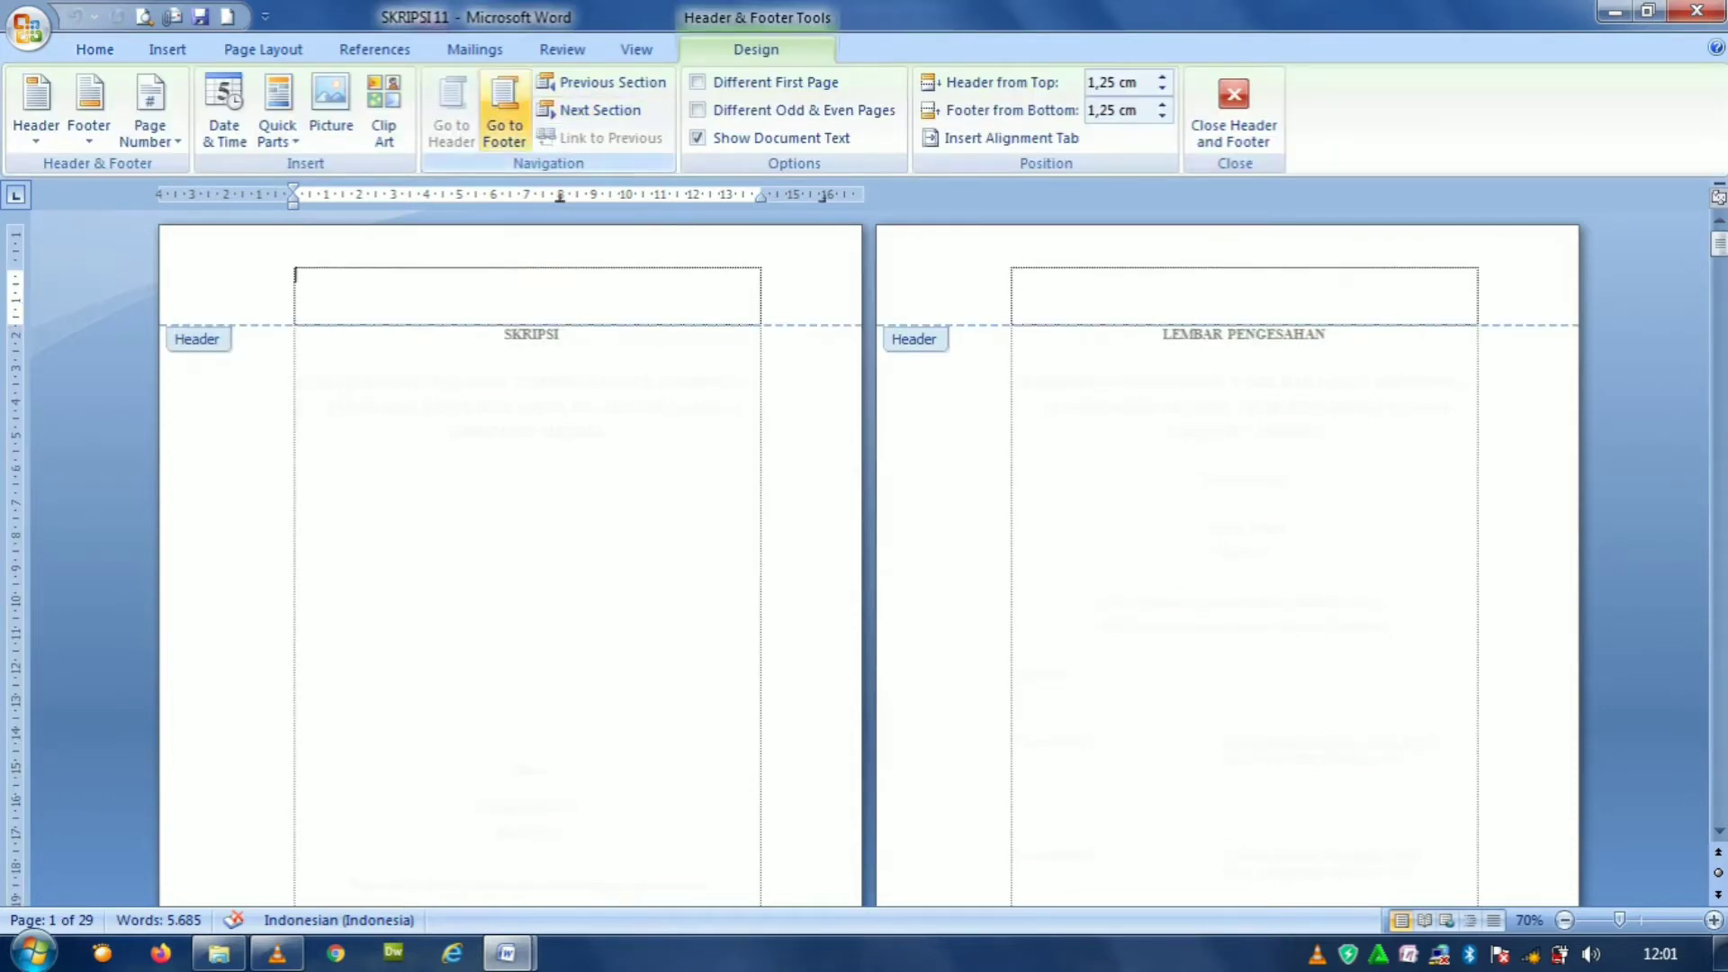
pyautogui.click(505, 112)
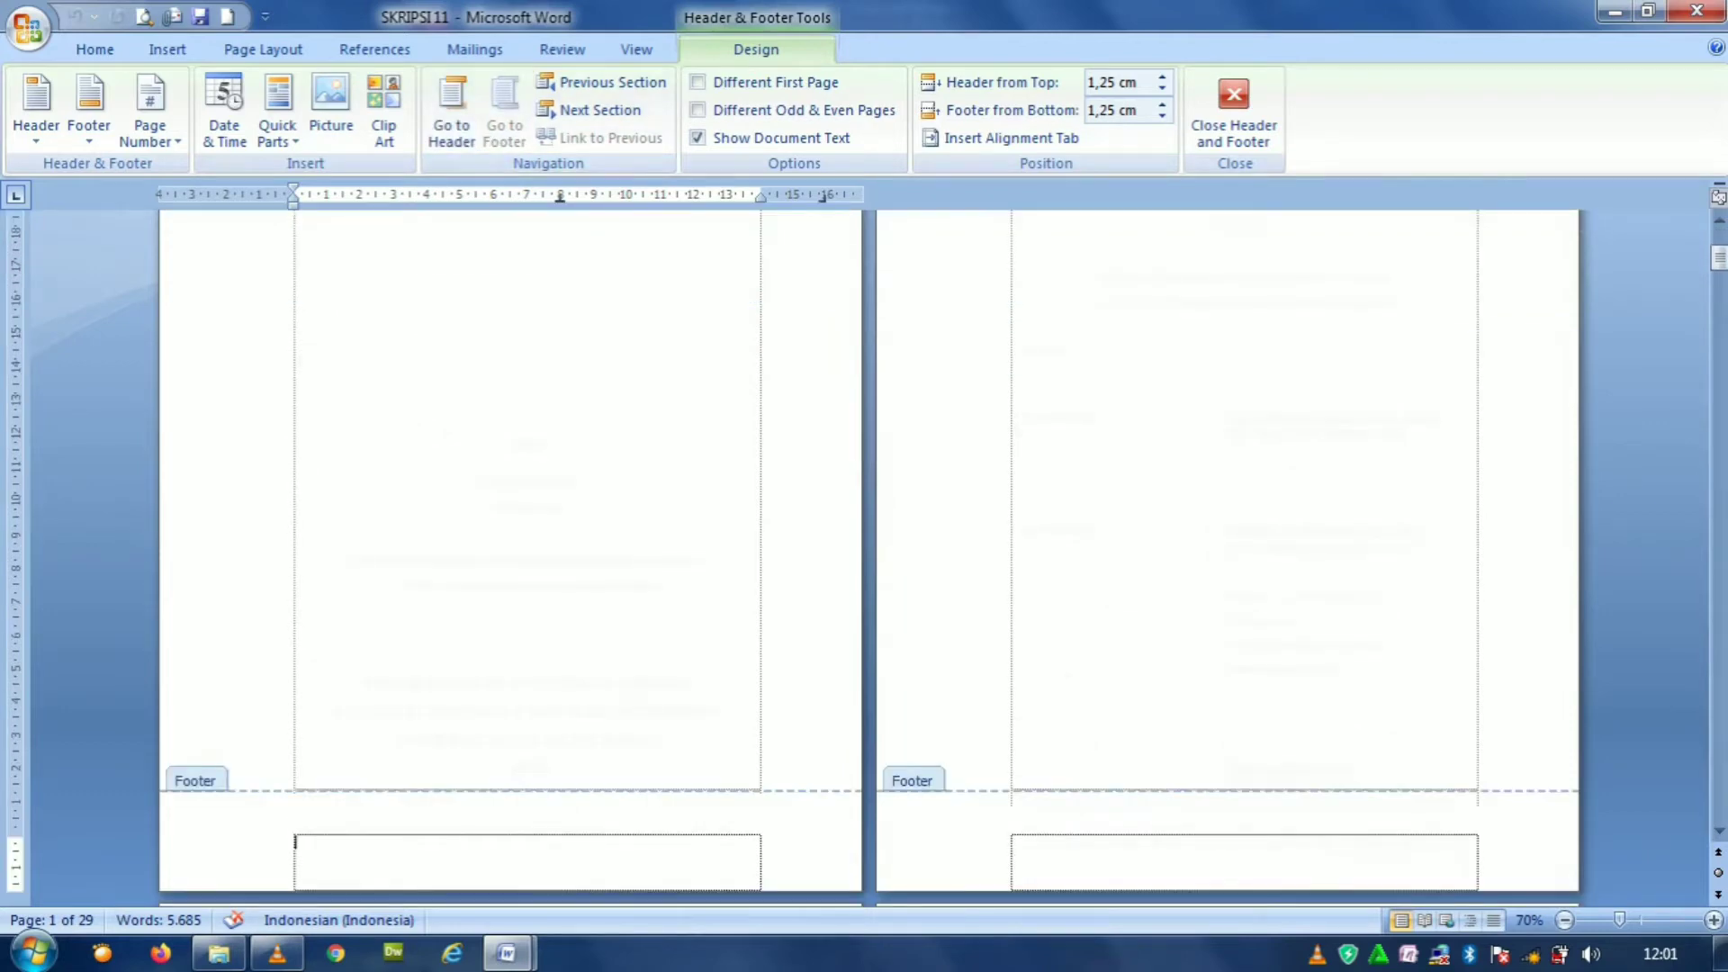
pyautogui.click(451, 112)
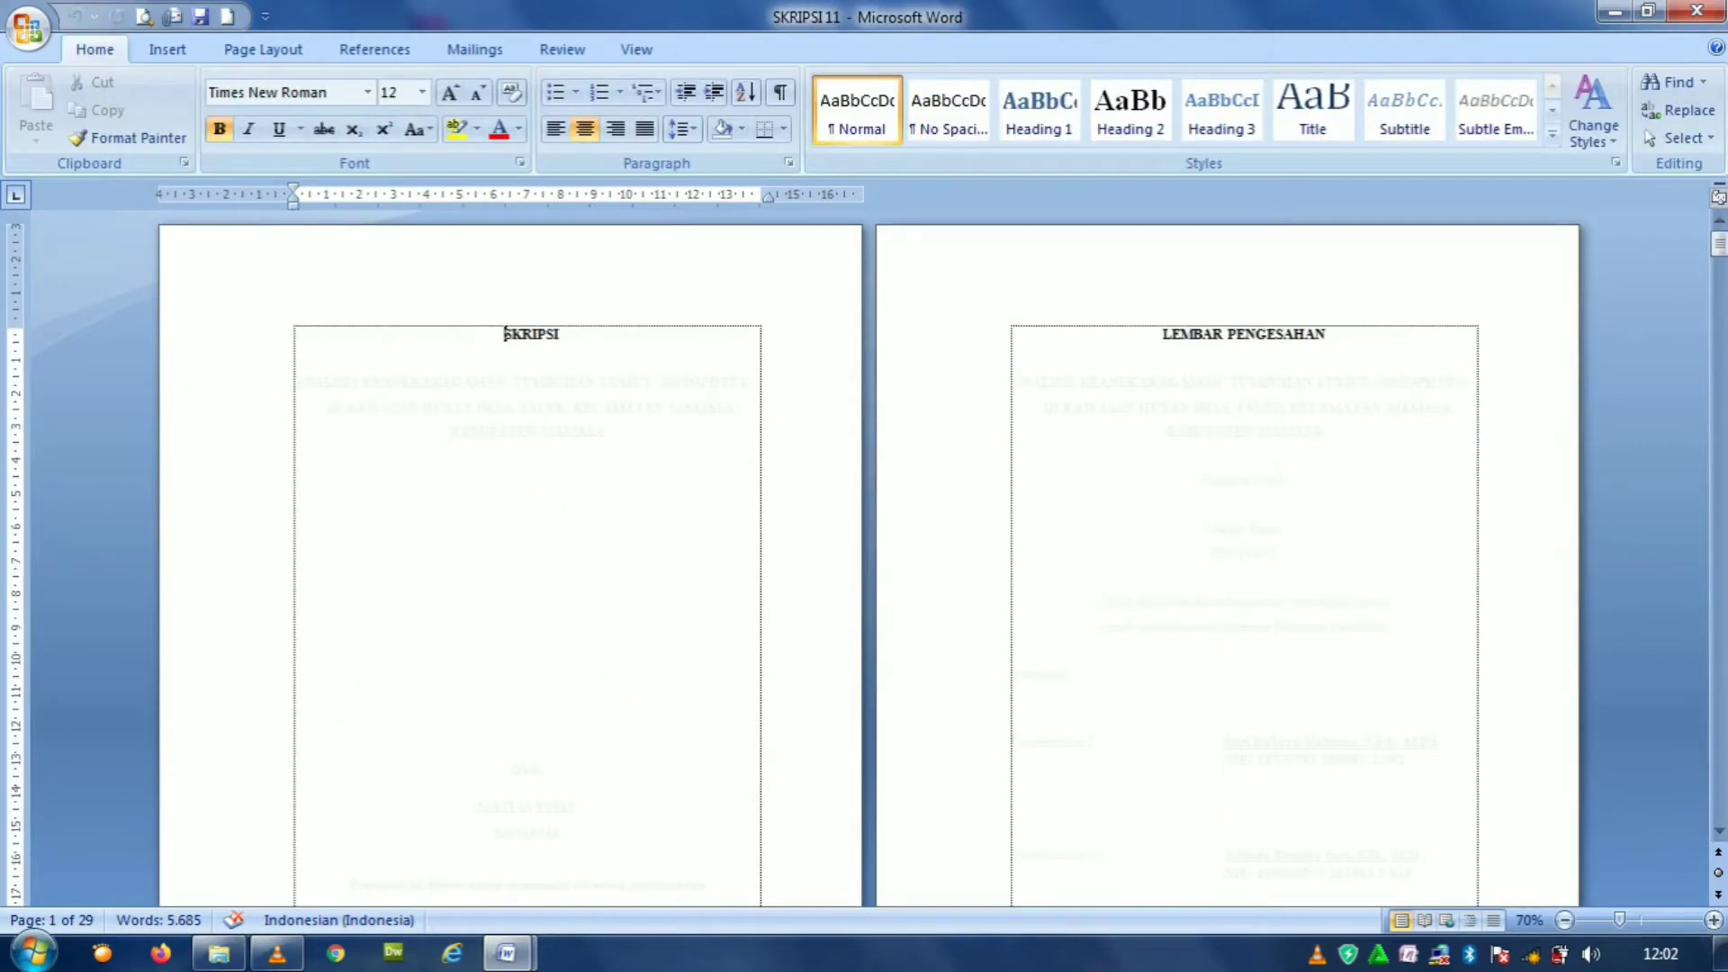
pyautogui.doubleClick(295, 275)
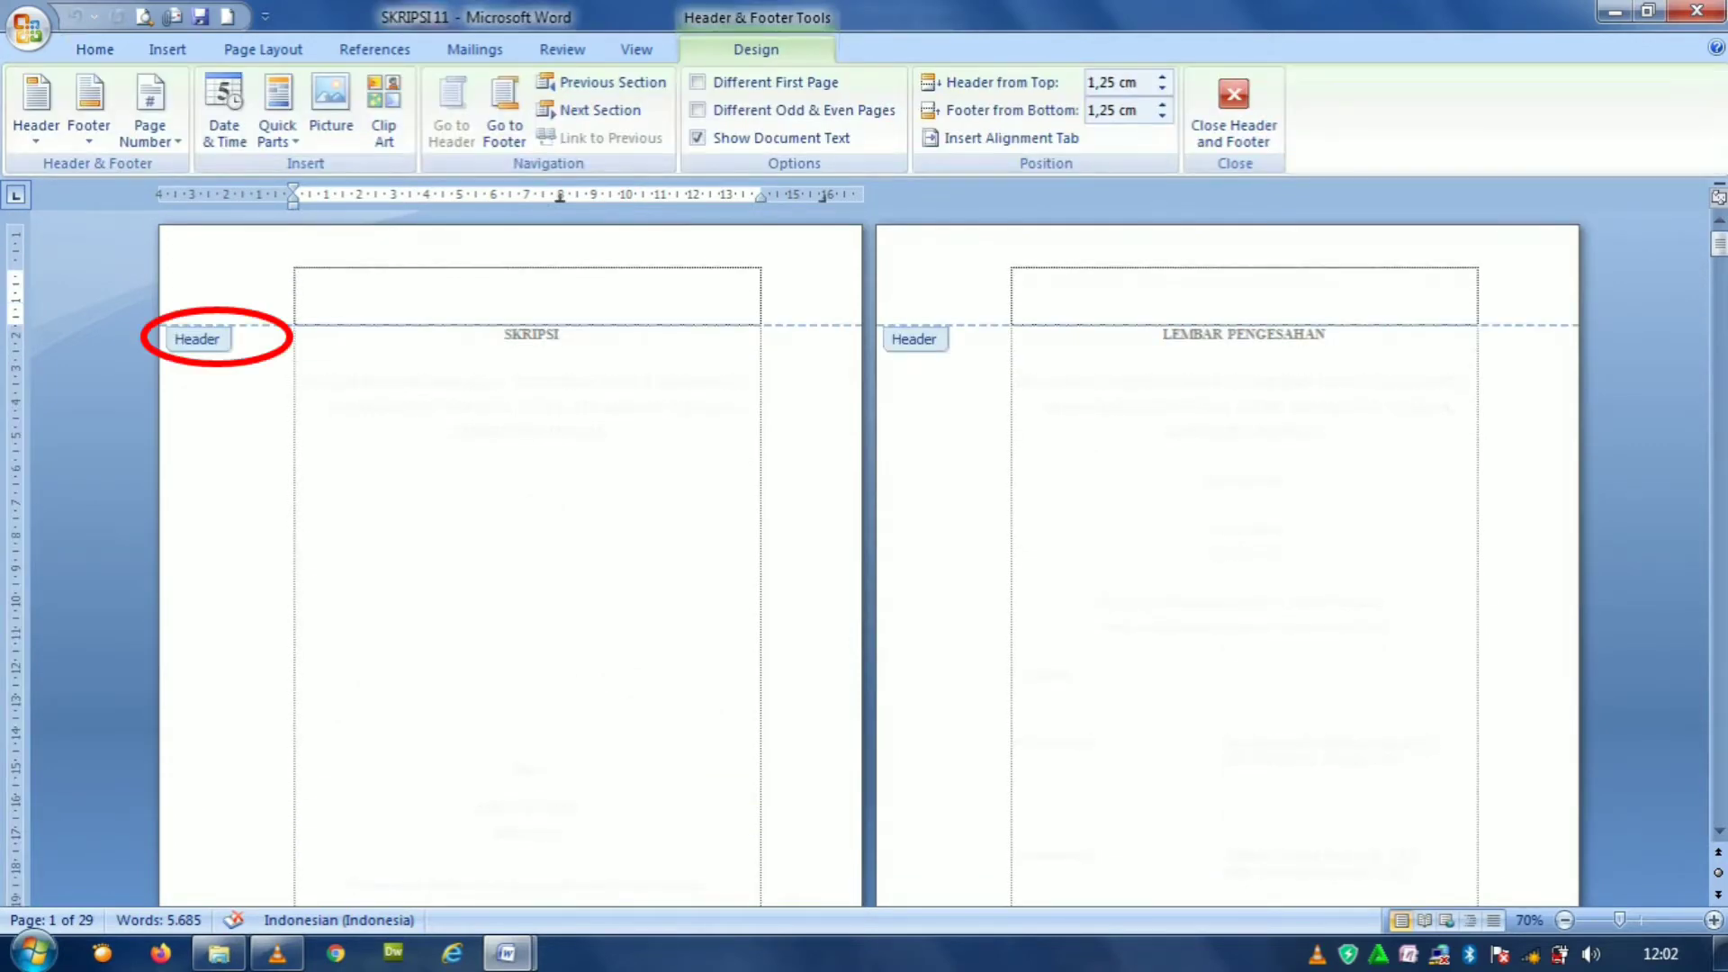
pyautogui.click(504, 113)
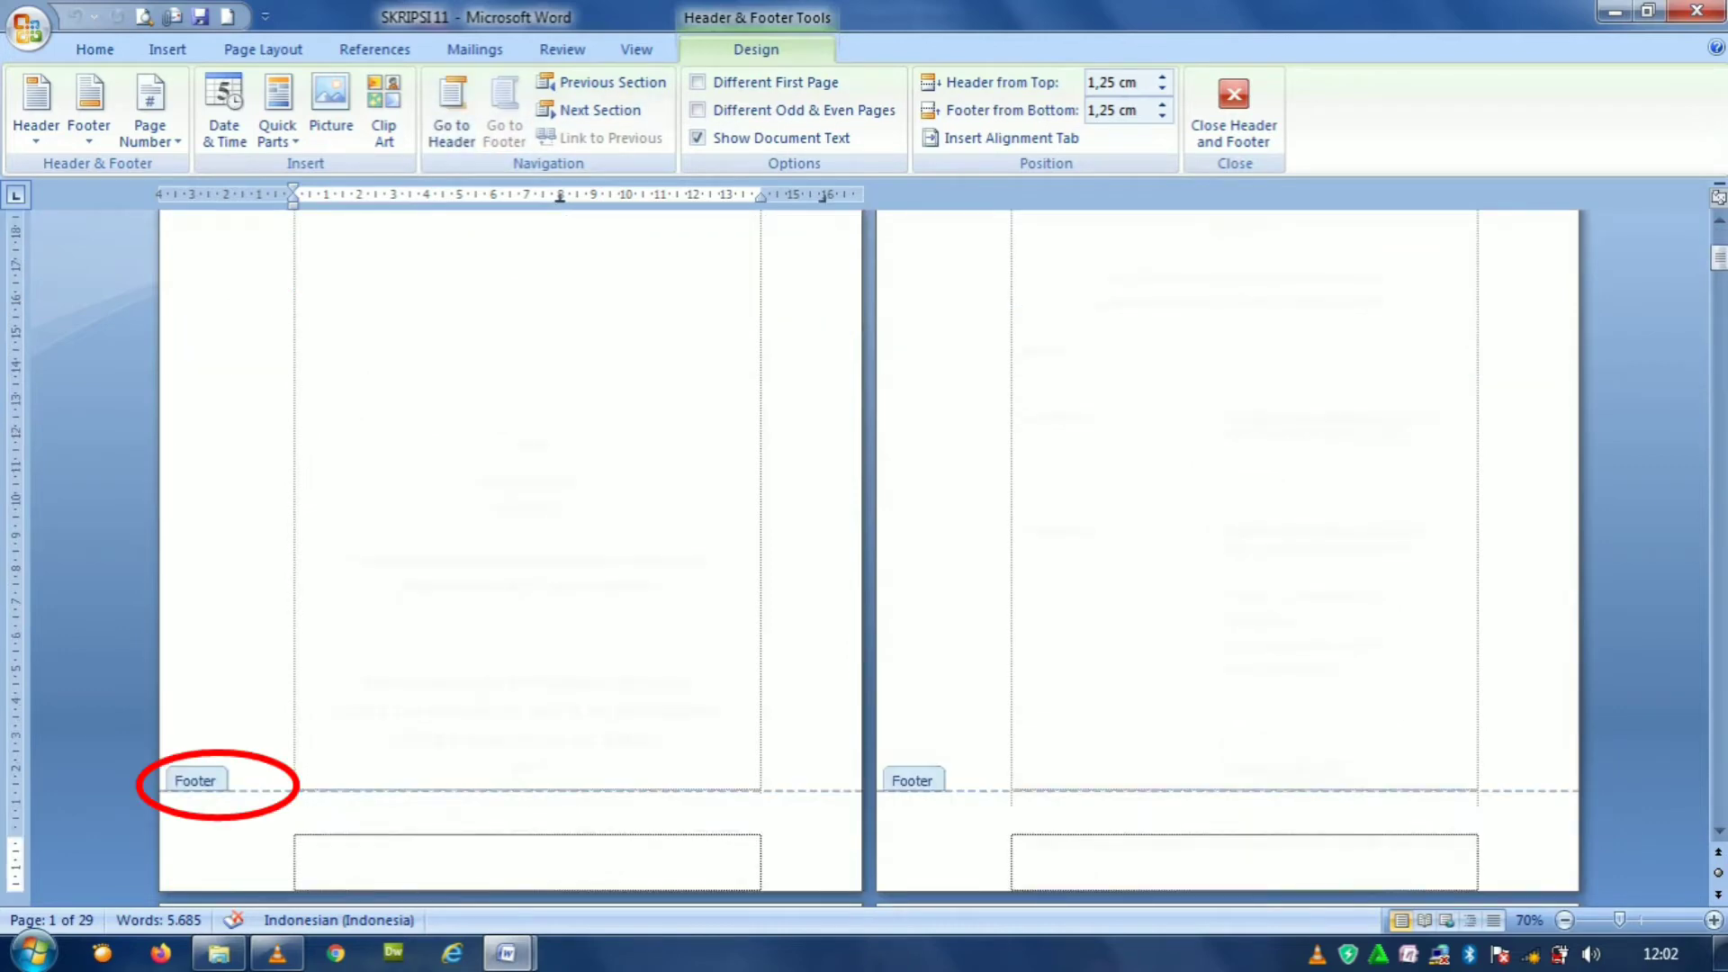
pyautogui.click(451, 110)
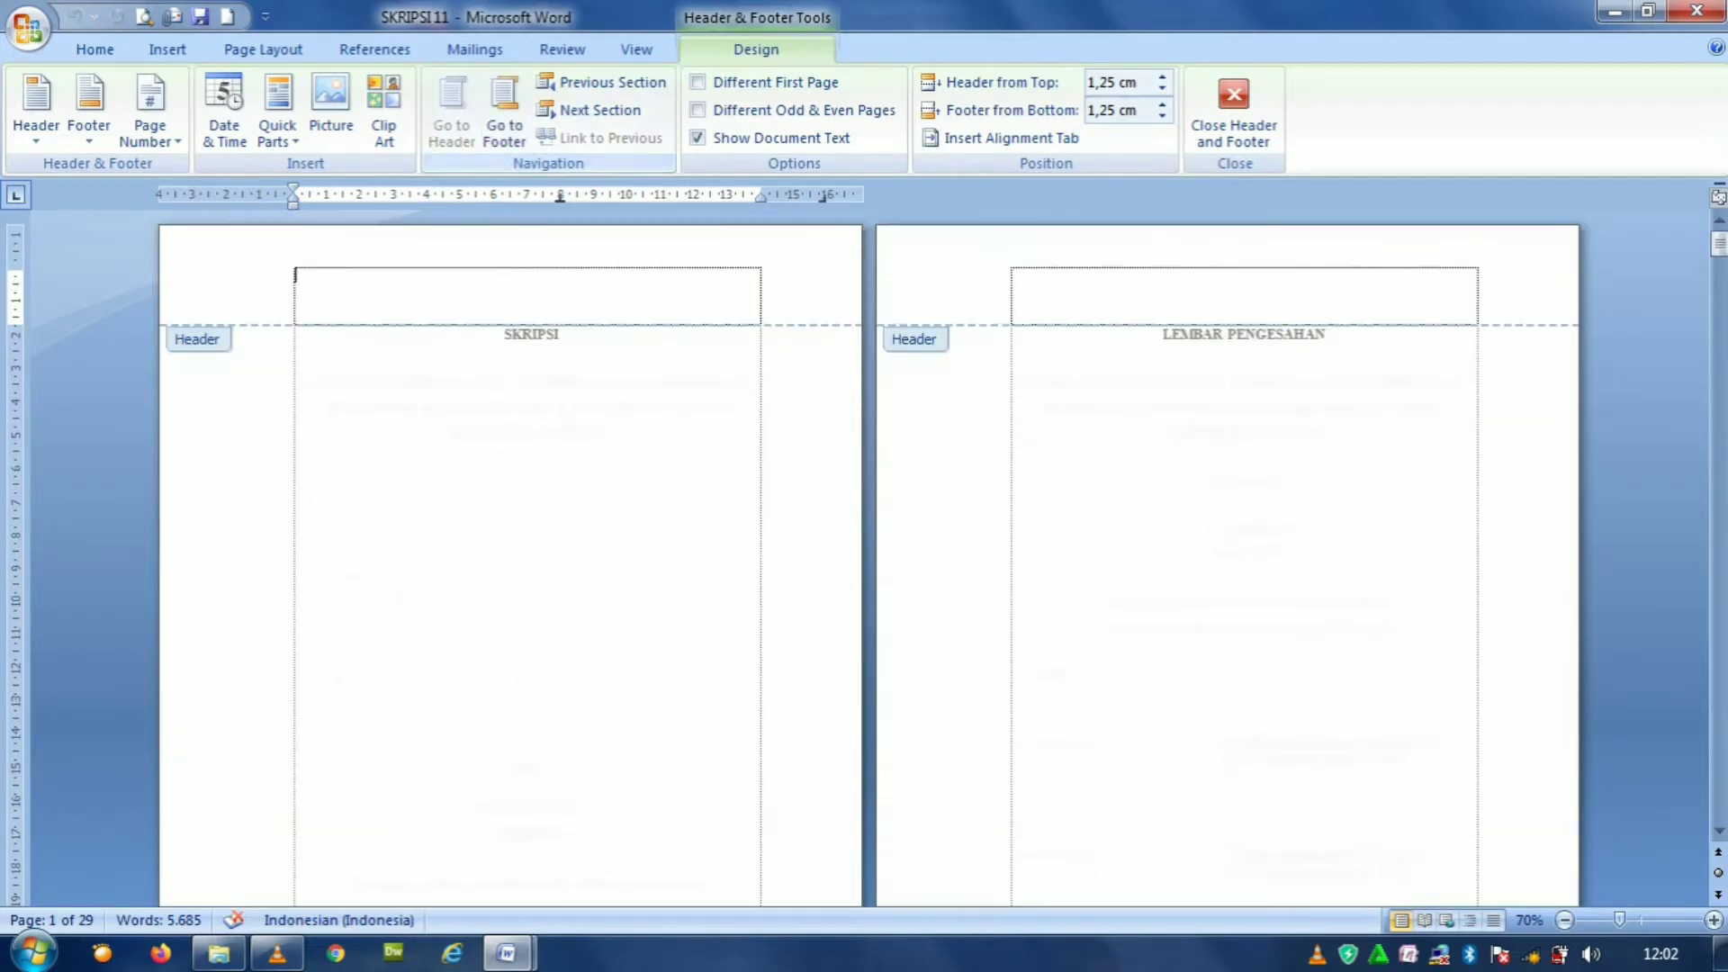
pyautogui.doubleClick(505, 334)
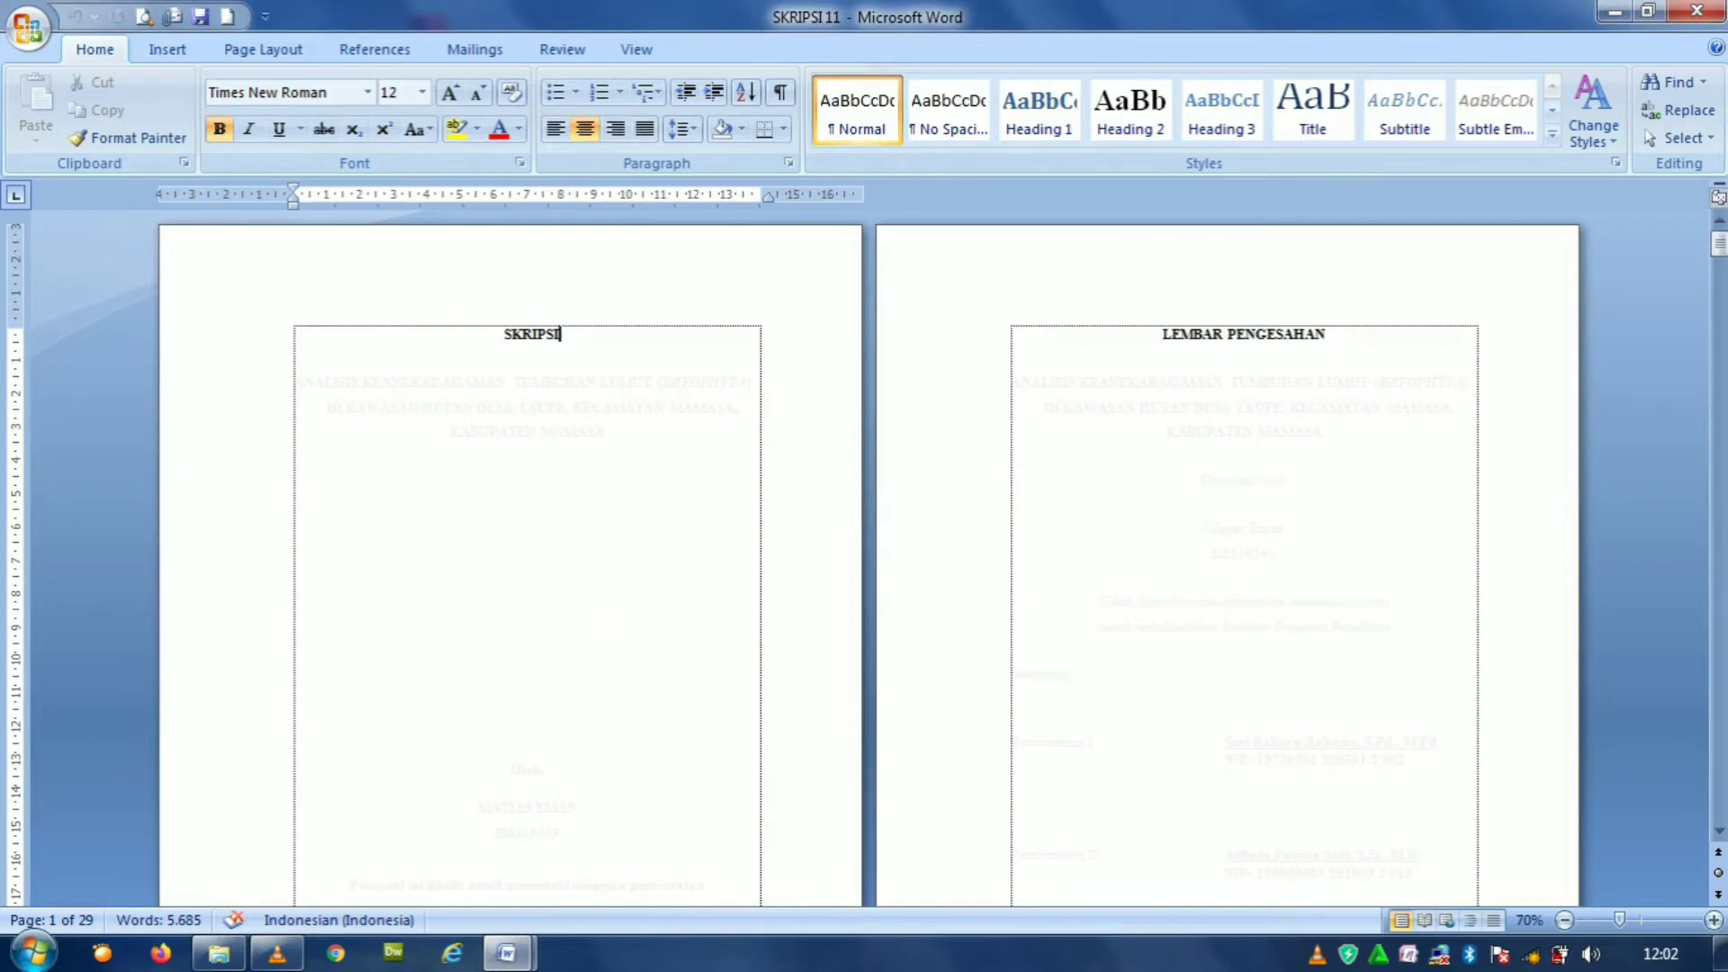
pyautogui.doubleClick(560, 319)
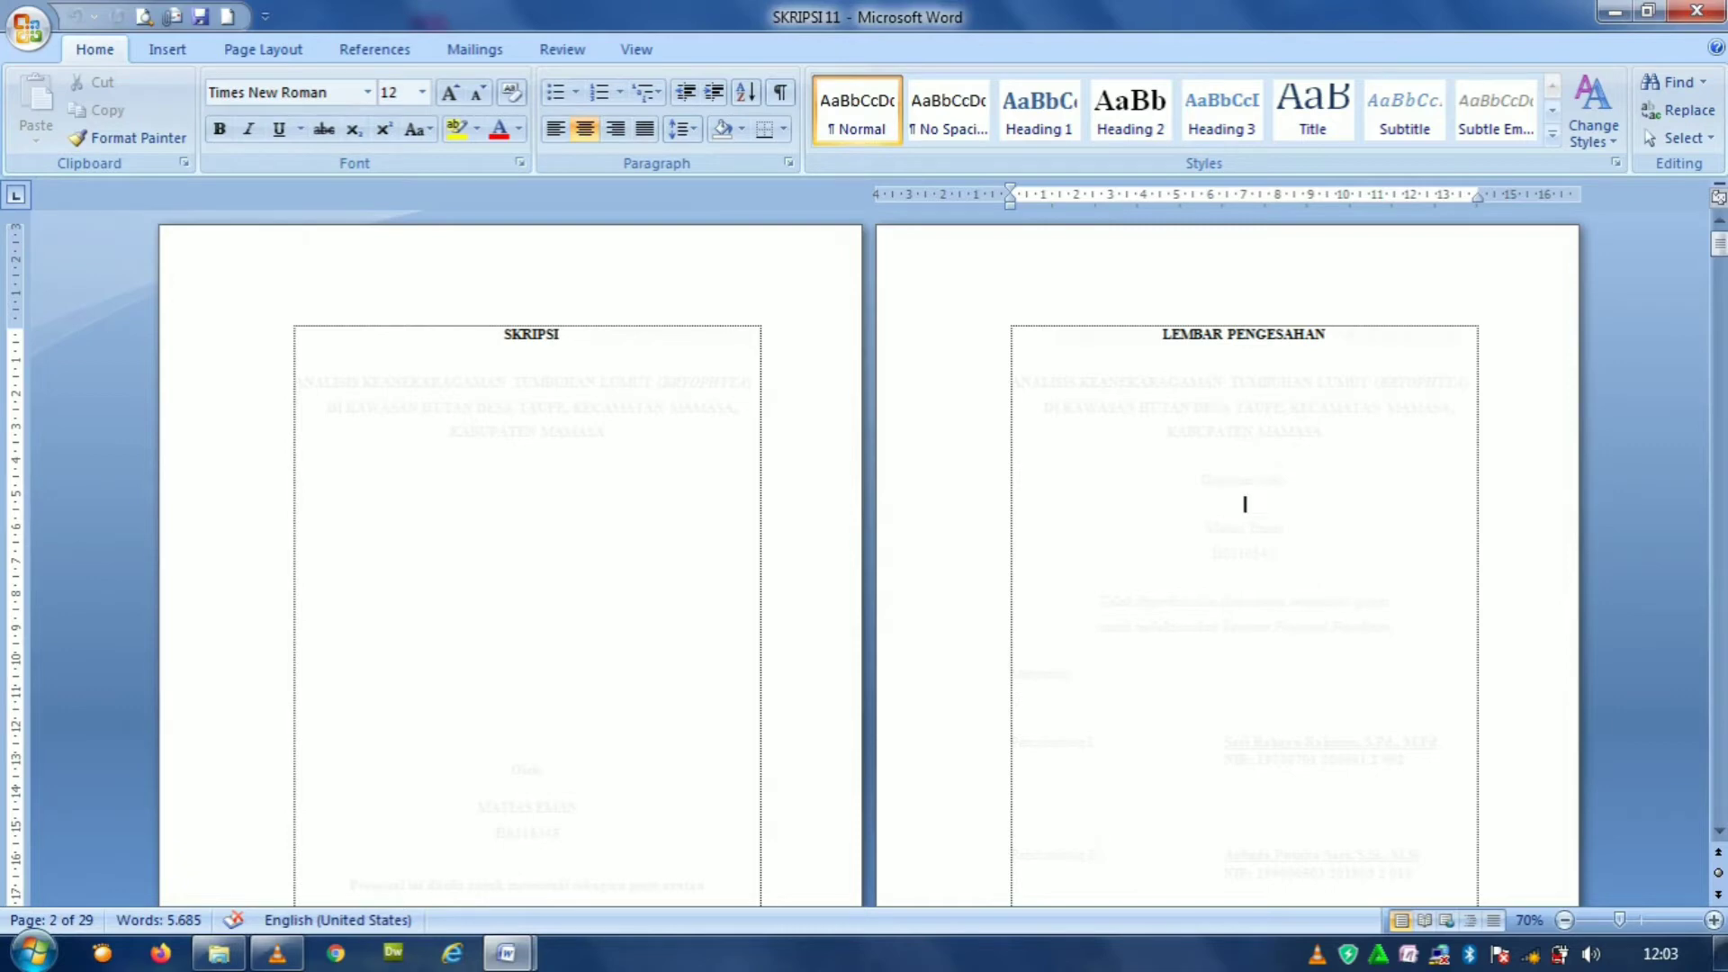
# Insert a Next Page section break directly before the LEMBAR PENGESAHAN heading.
pyautogui.click(1136, 341)
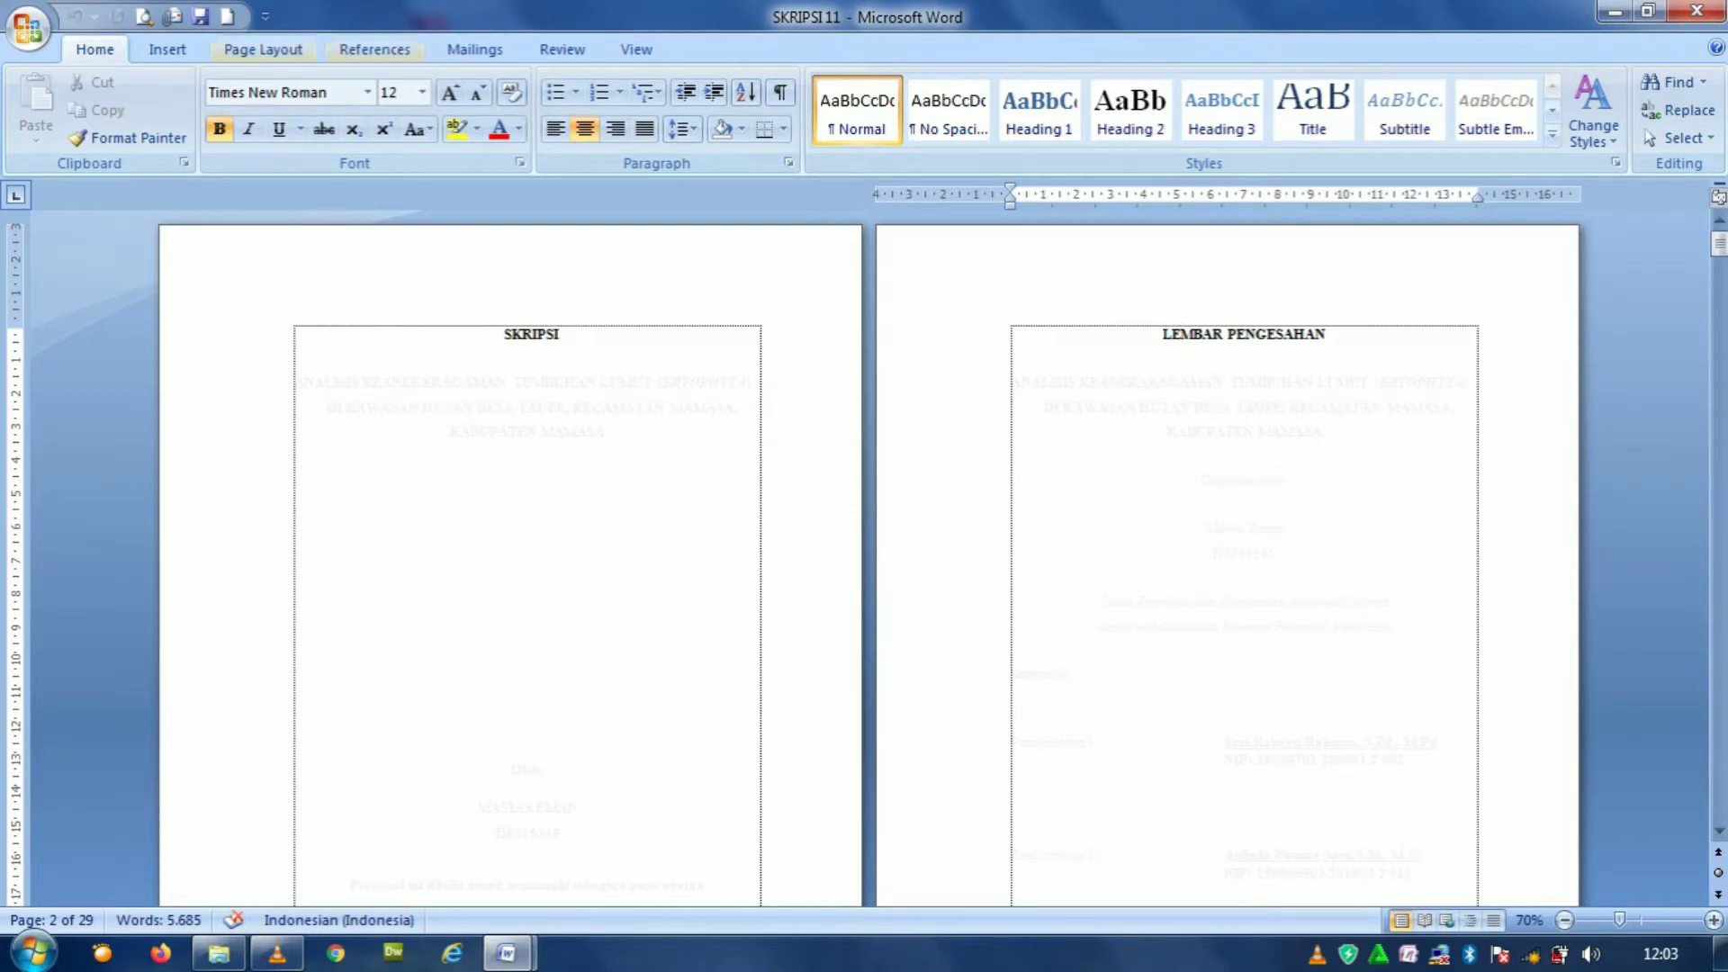
pyautogui.click(262, 50)
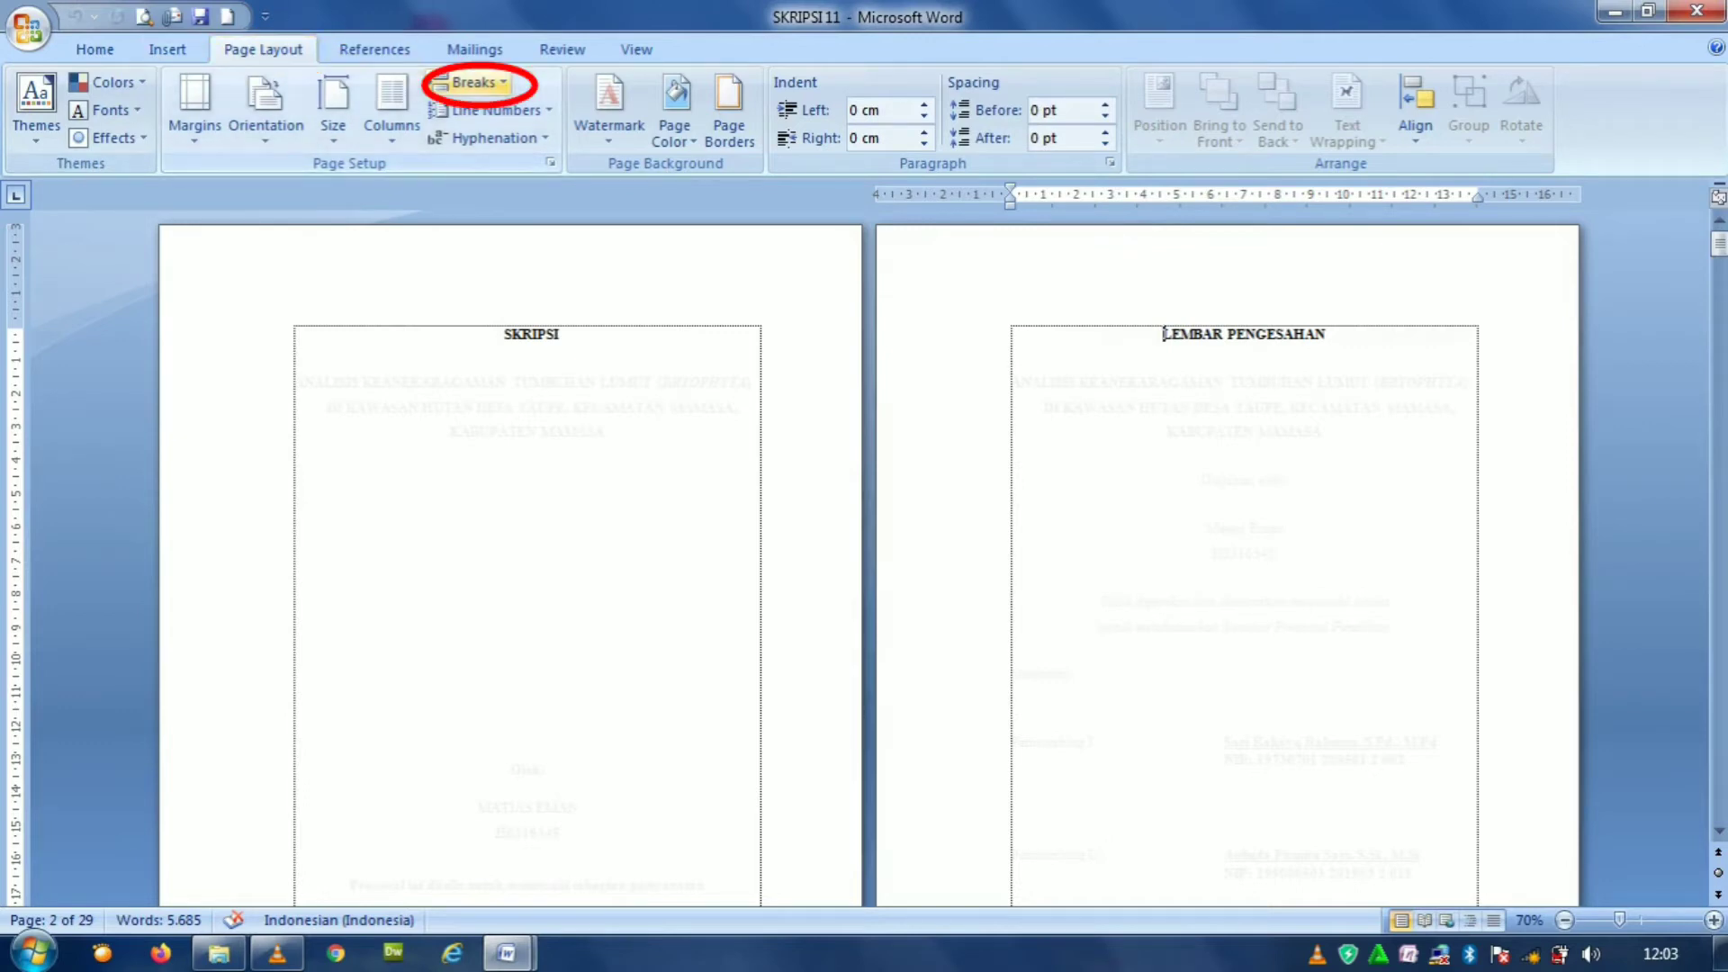
pyautogui.click(473, 81)
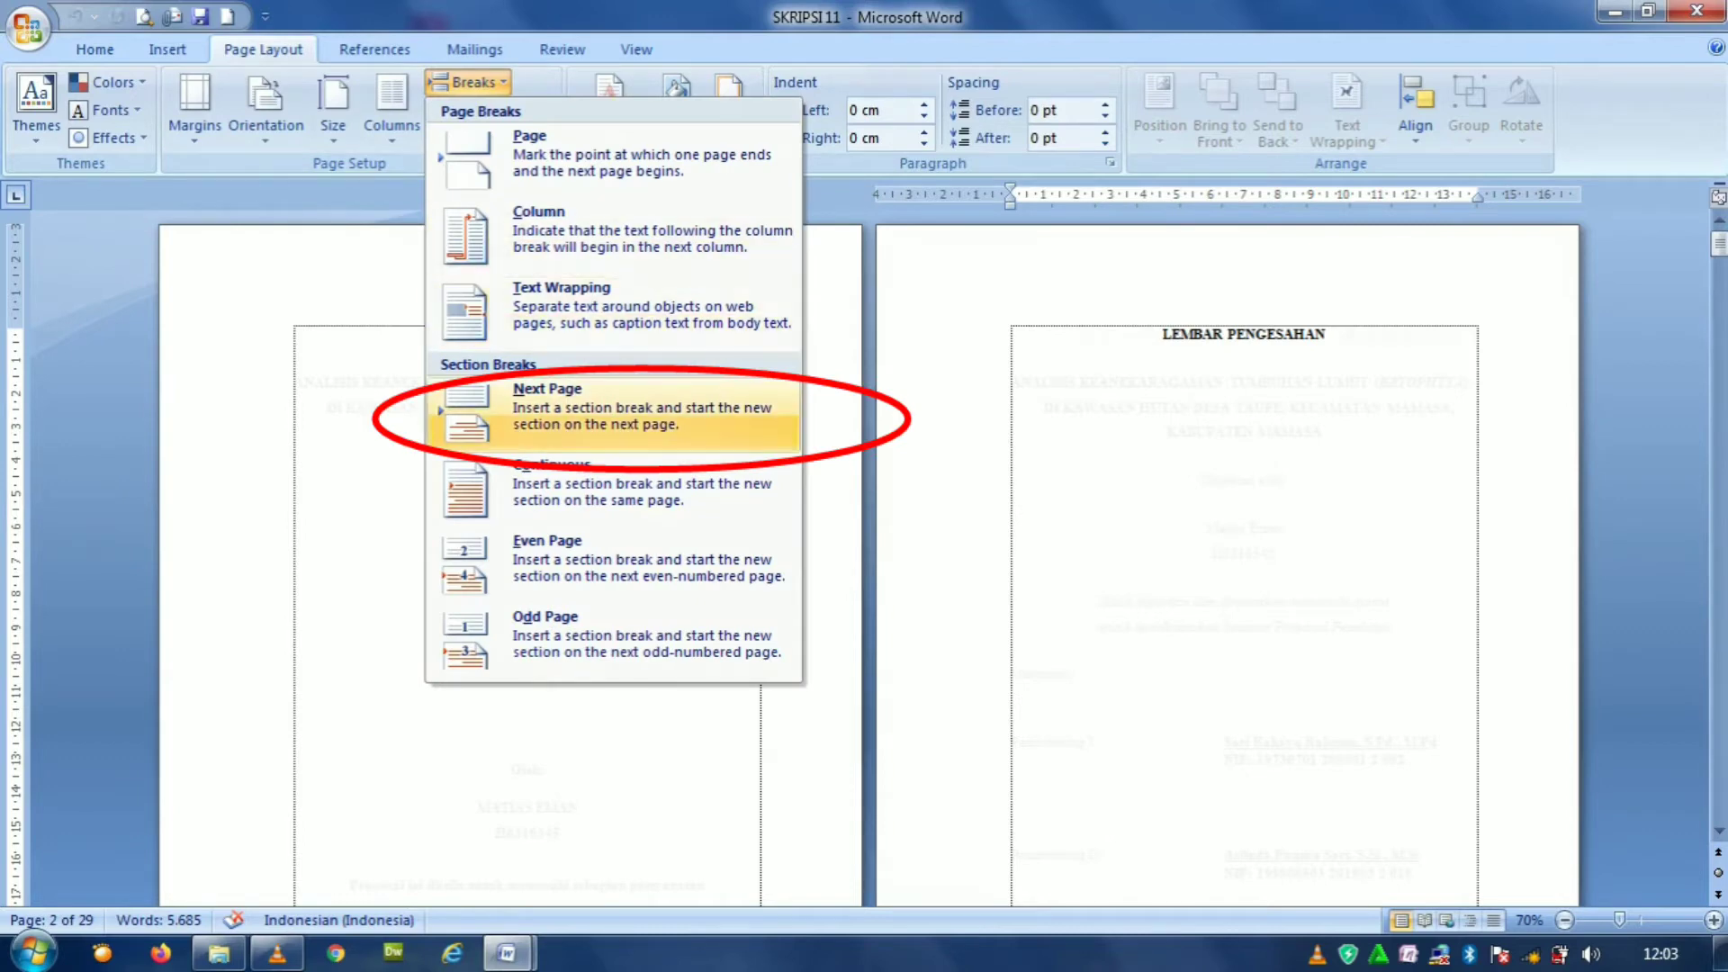
pyautogui.click(547, 405)
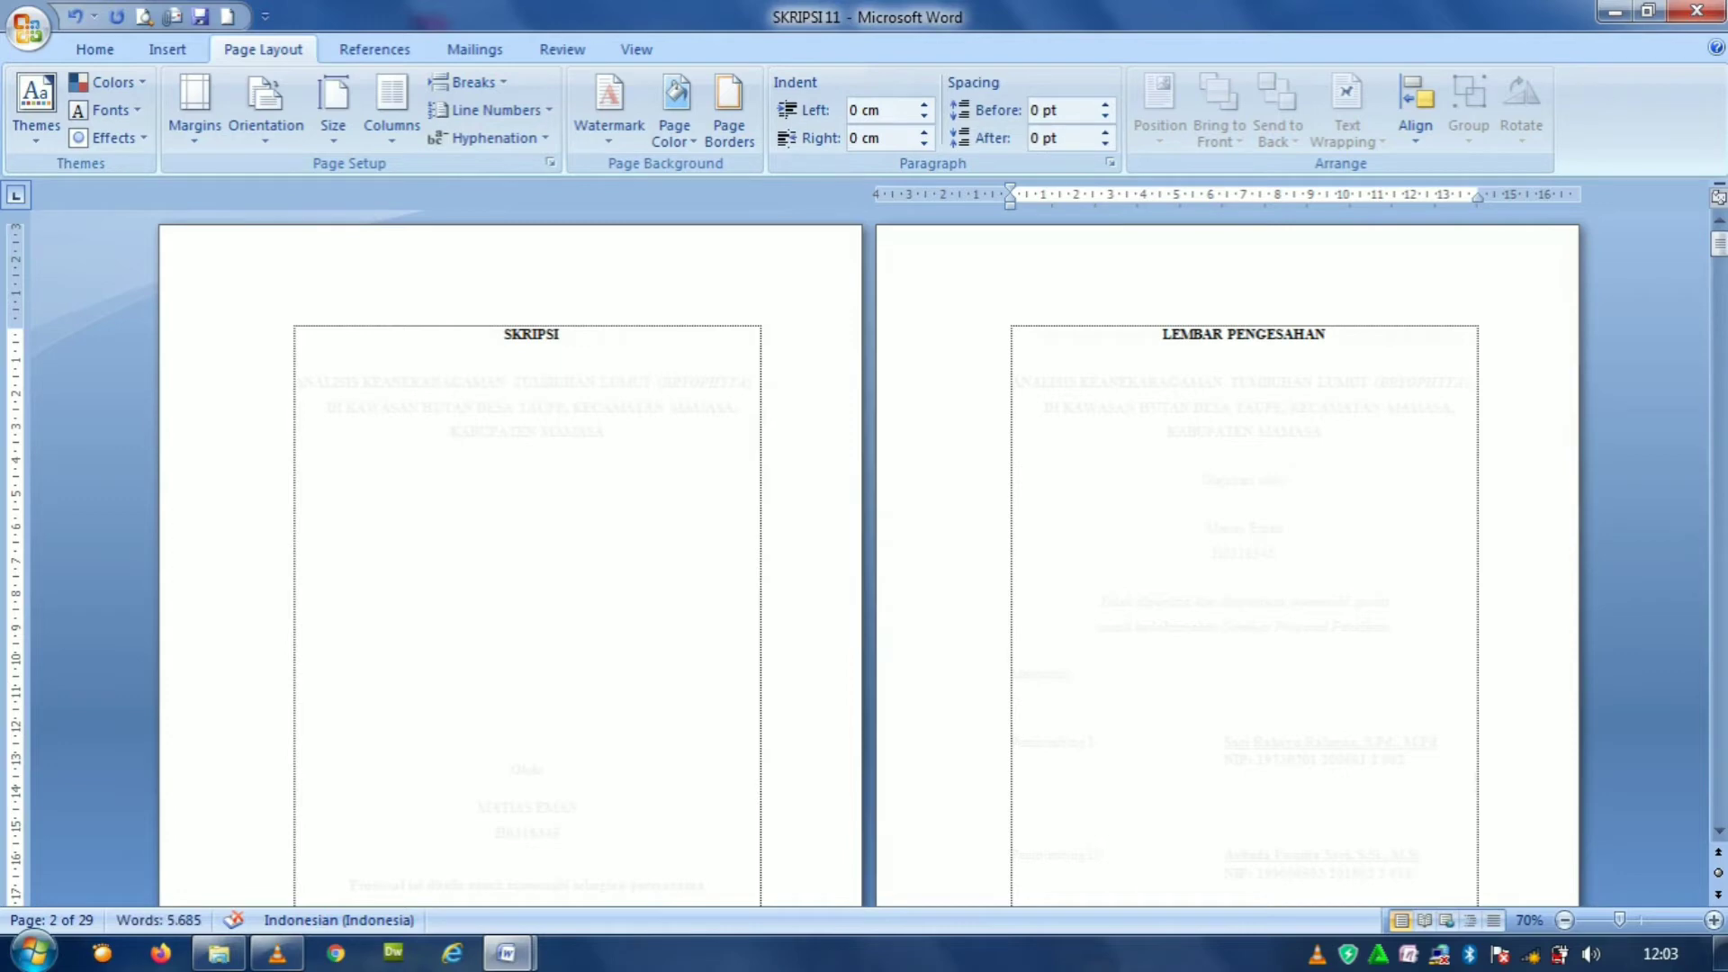
# Unlink the Section 2 header and footer from the previous section, and close header and footer editing.
pyautogui.doubleClick(594, 281)
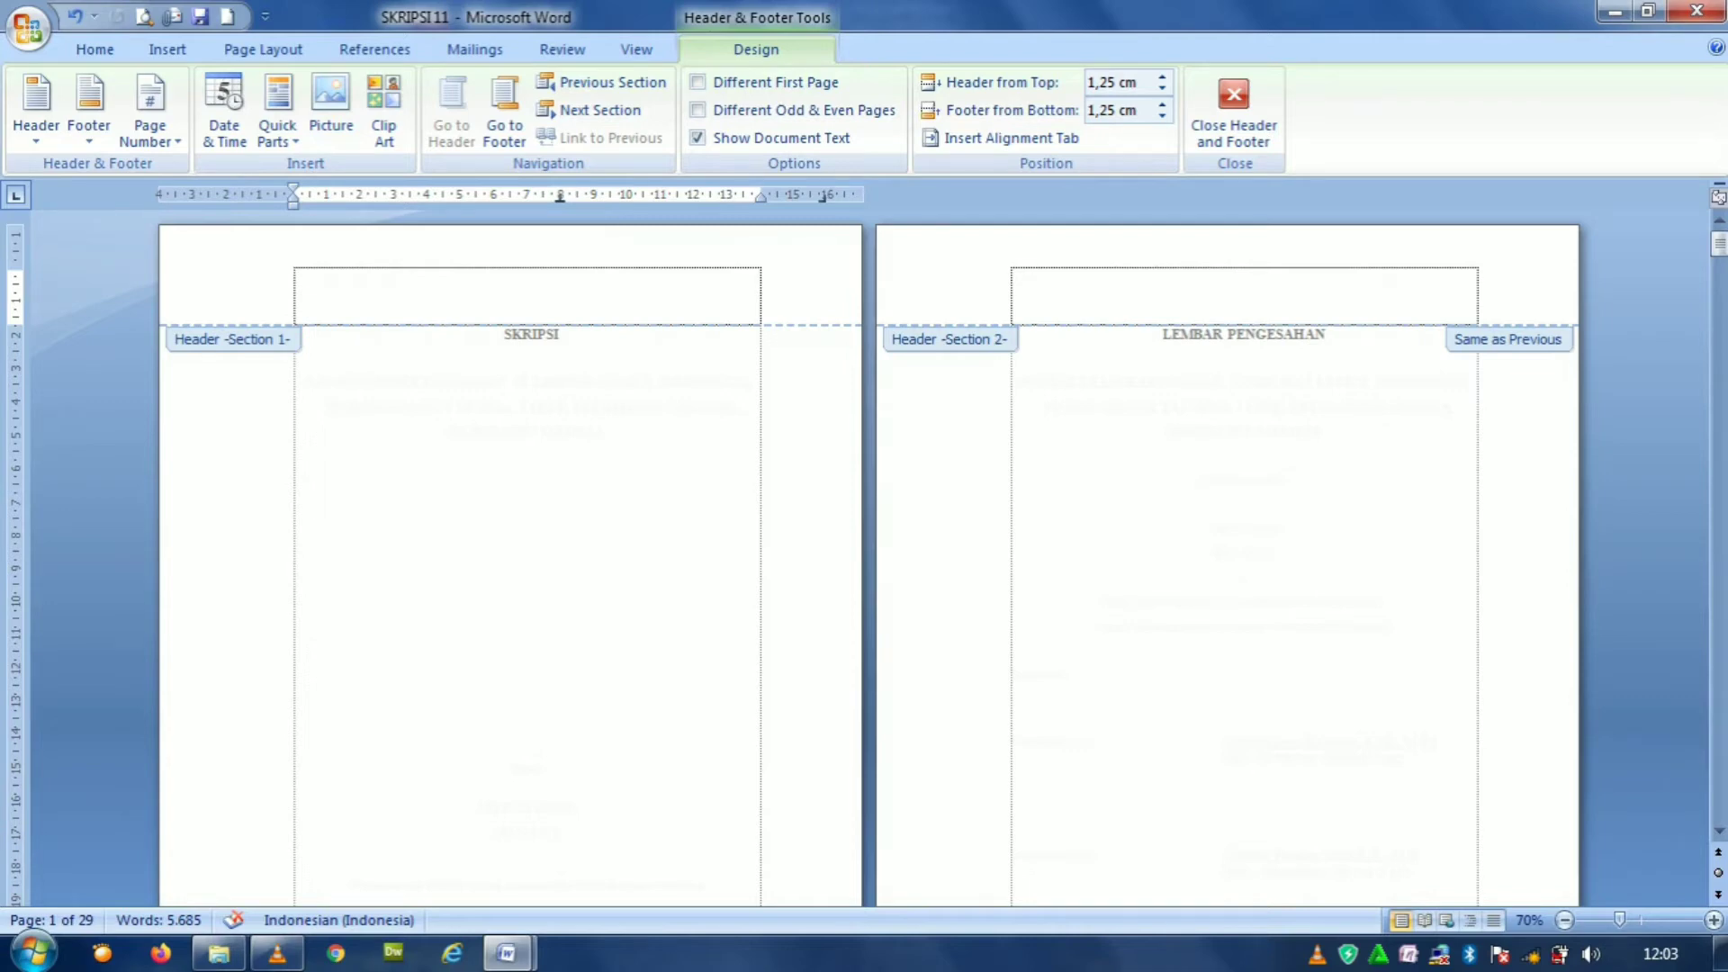
pyautogui.click(1013, 276)
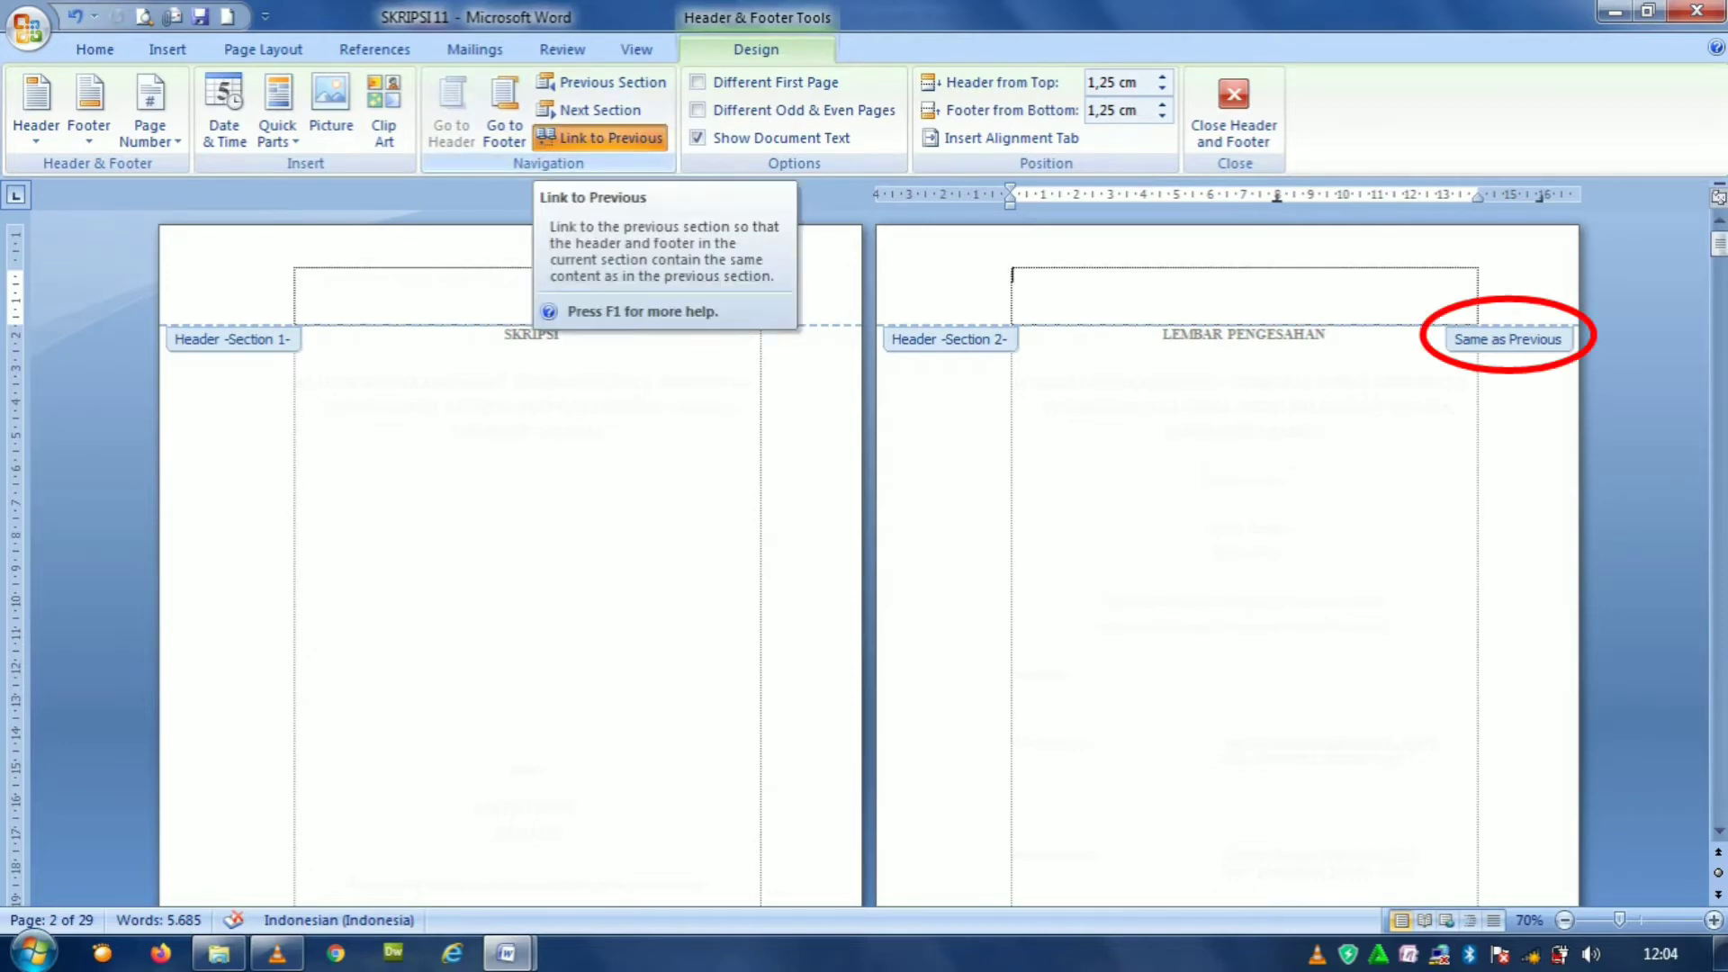
pyautogui.click(504, 113)
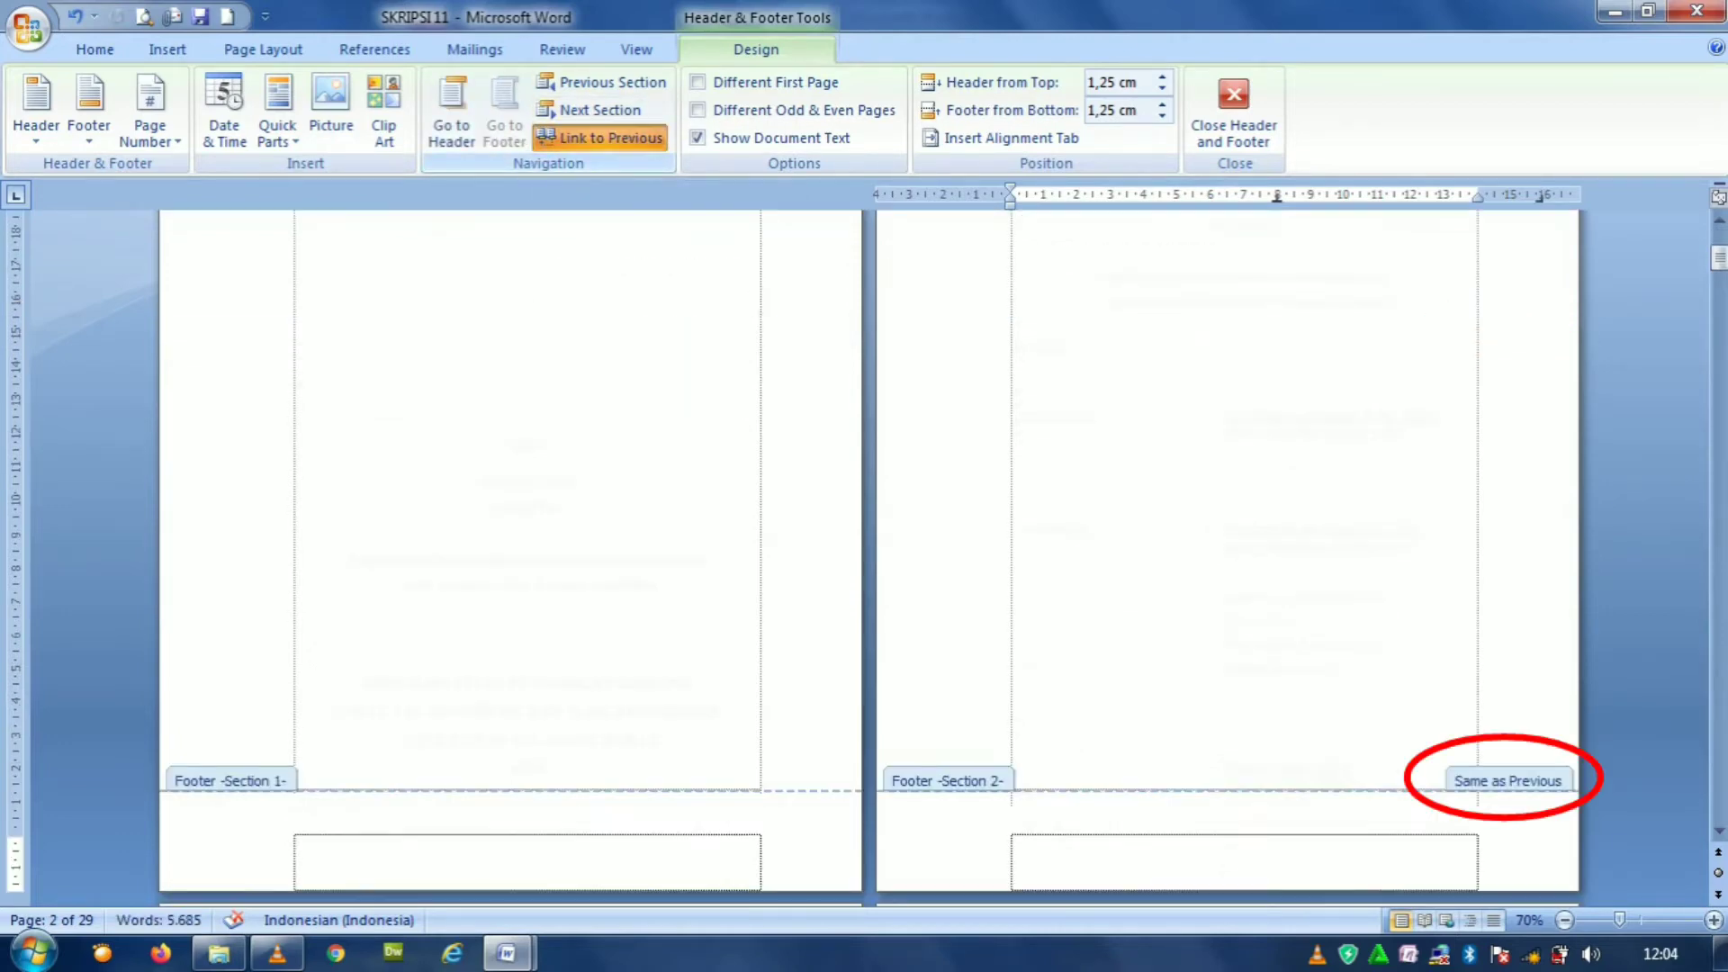
pyautogui.click(600, 137)
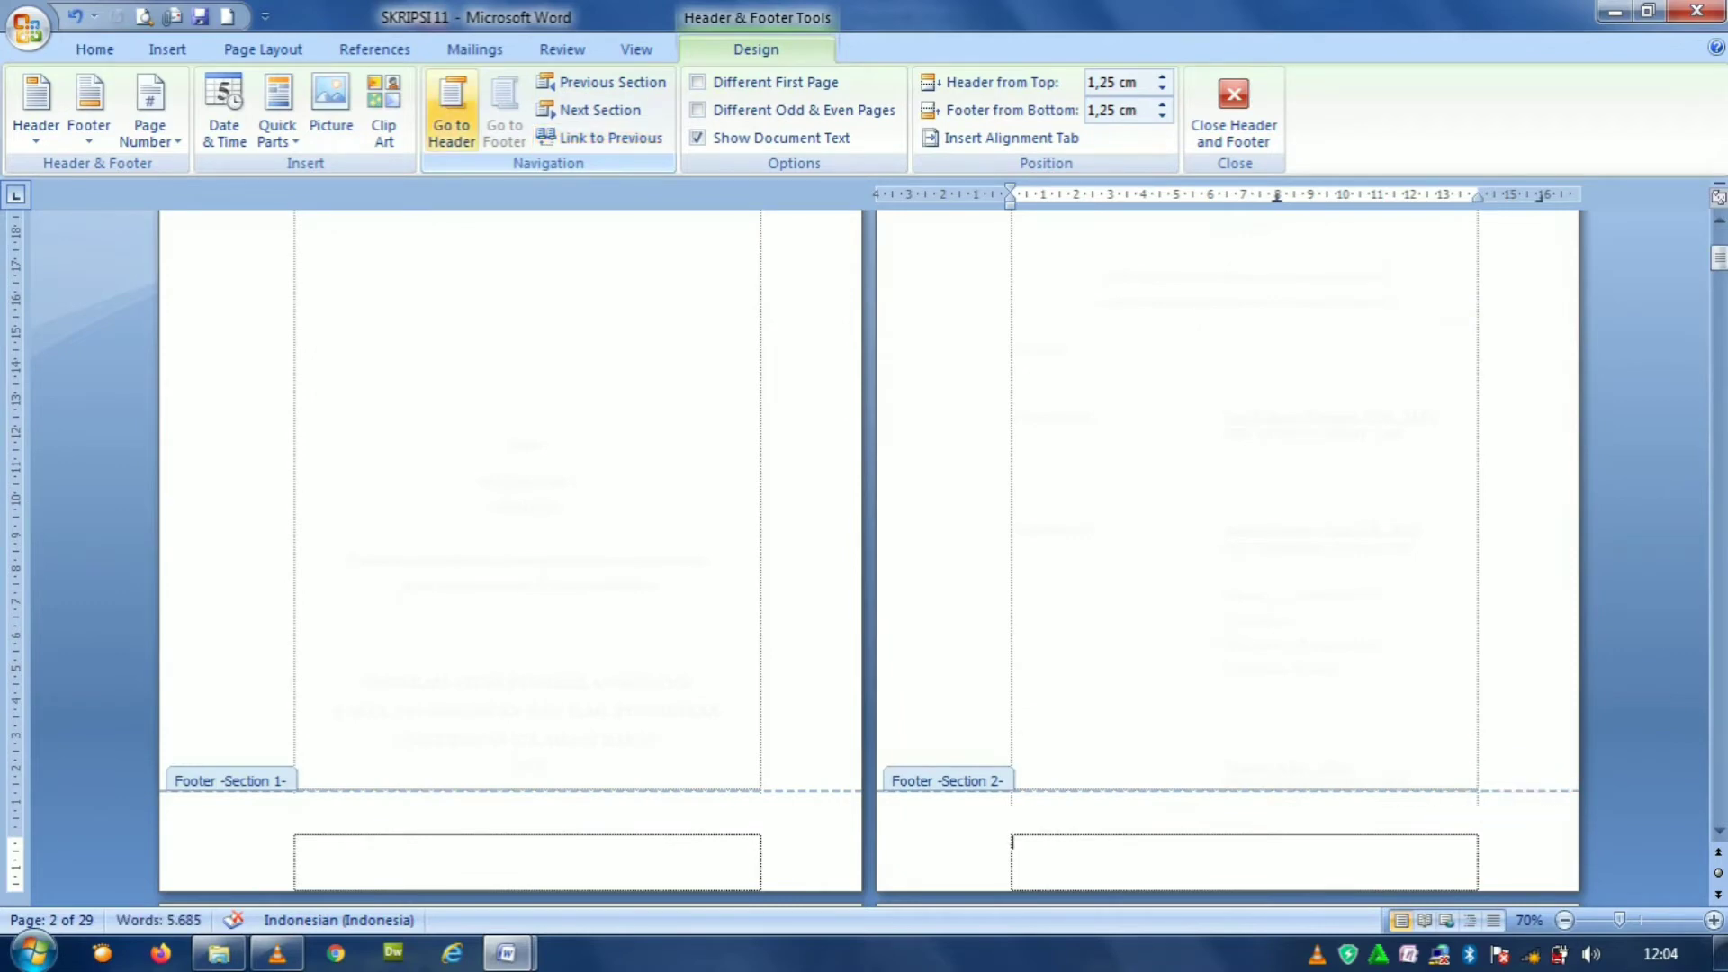
pyautogui.click(451, 113)
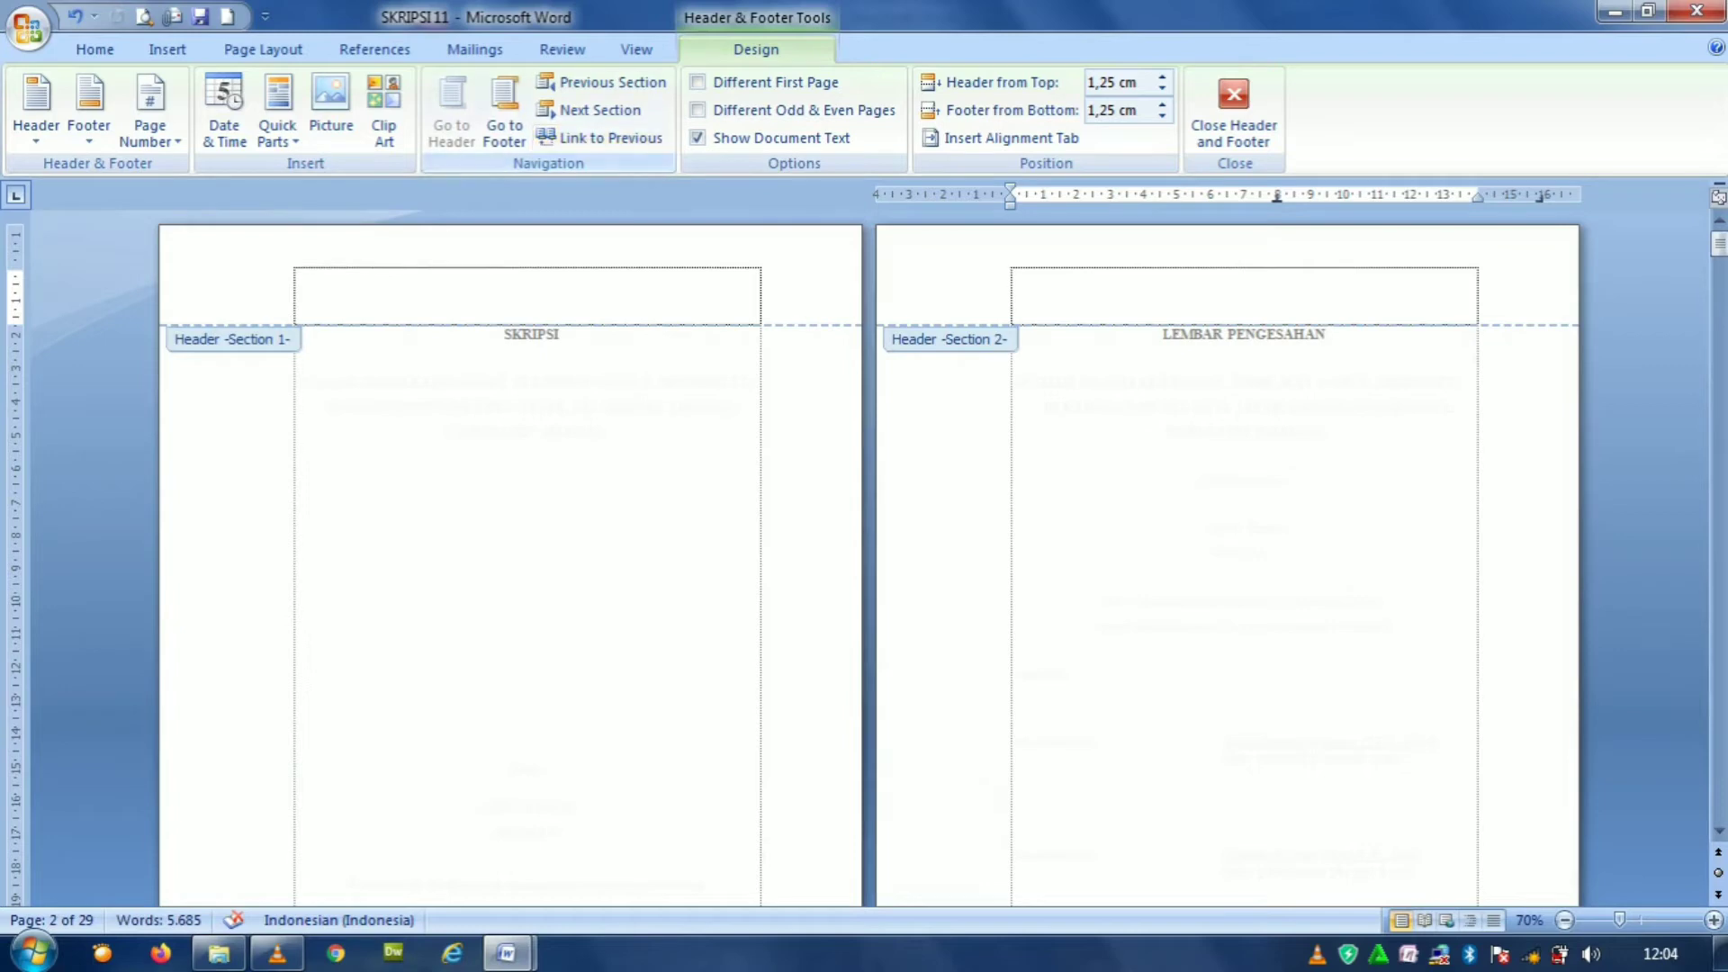
pyautogui.click(1234, 113)
pyautogui.click(1719, 830)
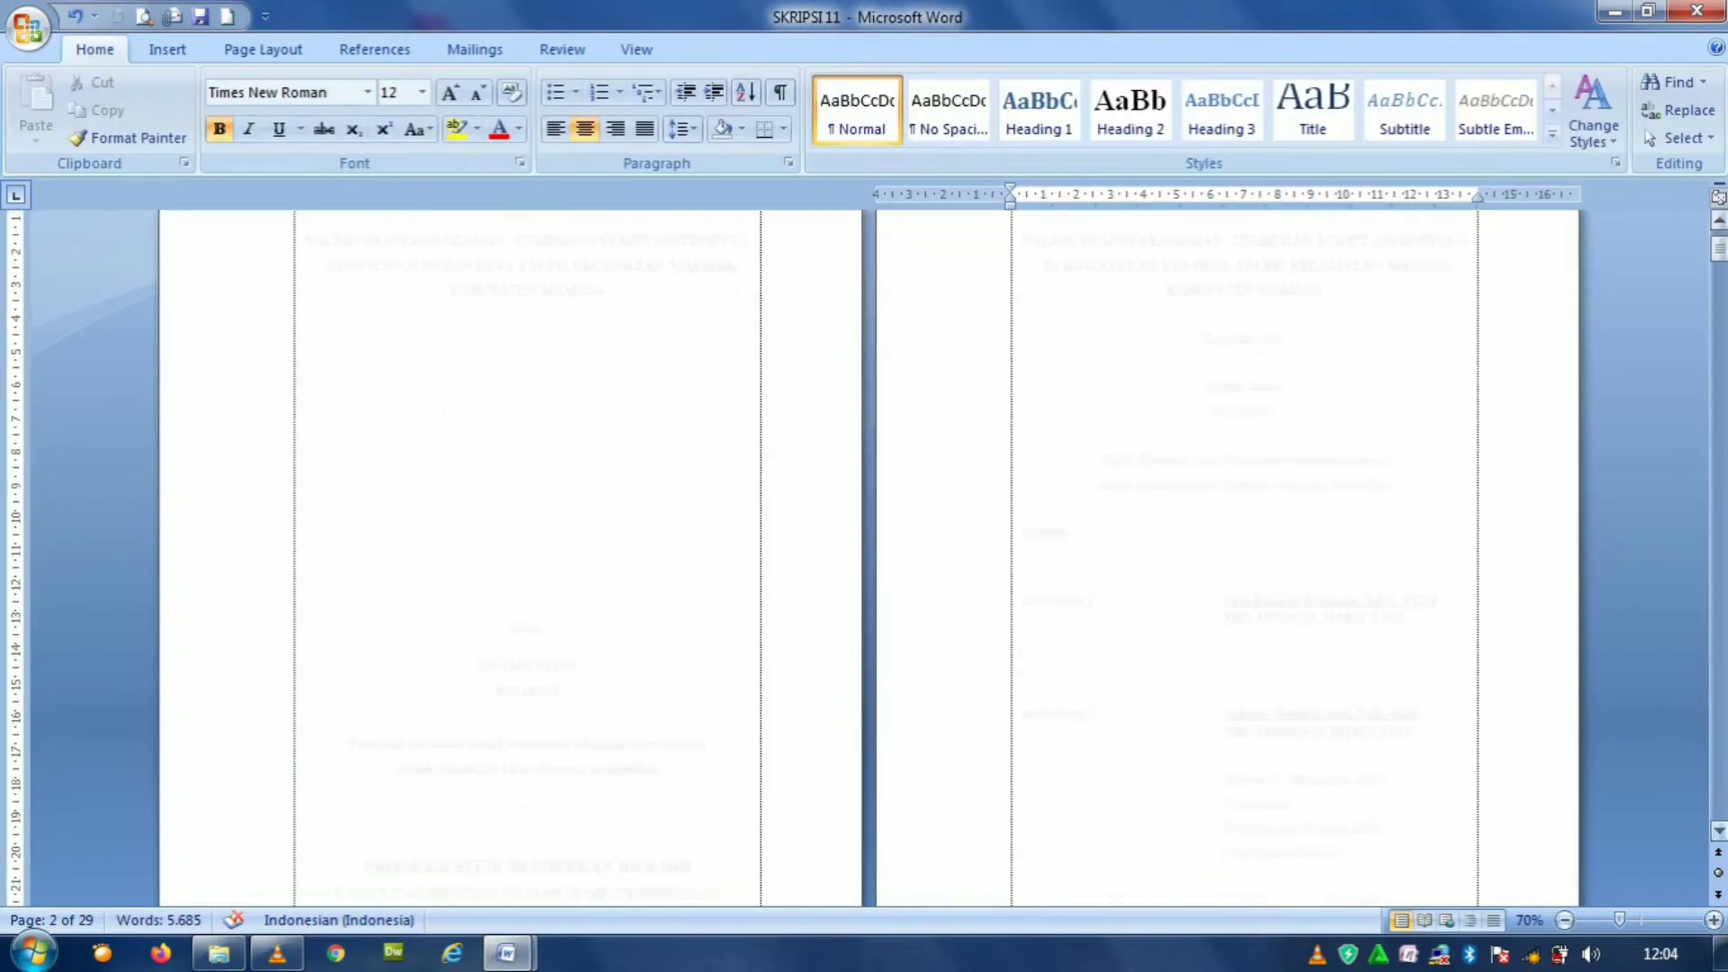
# Insert a Next Page section break directly before the BAB I heading.
pyautogui.moveTo(1719, 248); pyautogui.dragTo(1719, 336)
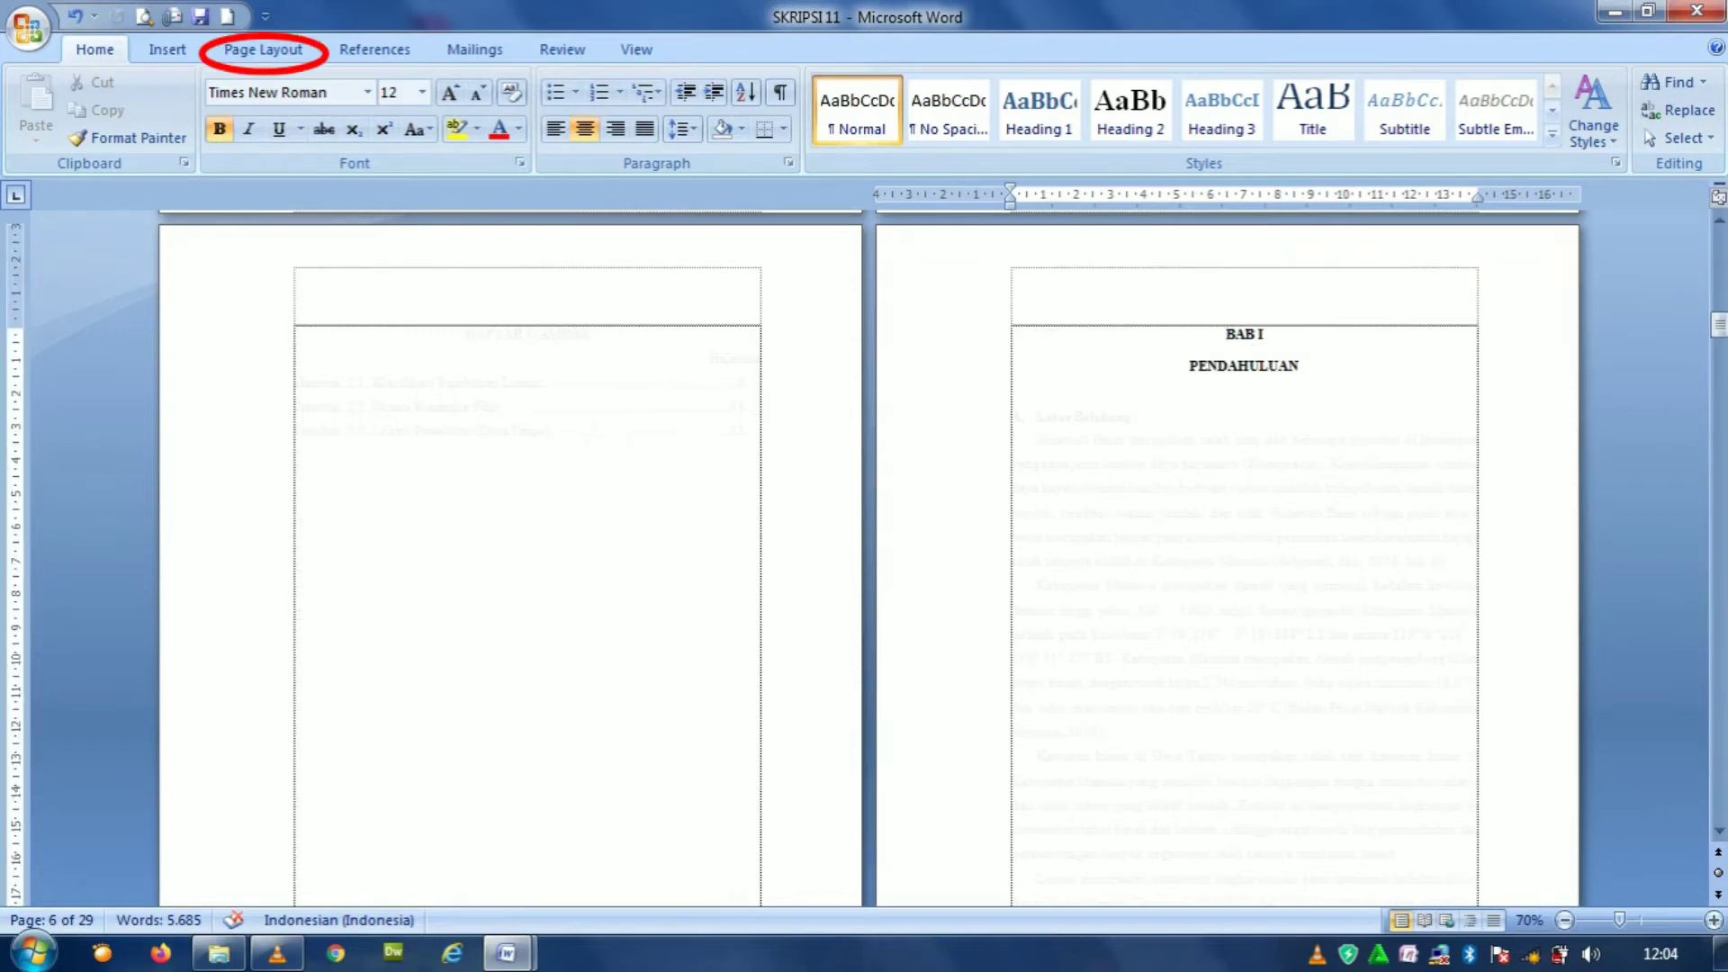
pyautogui.click(263, 48)
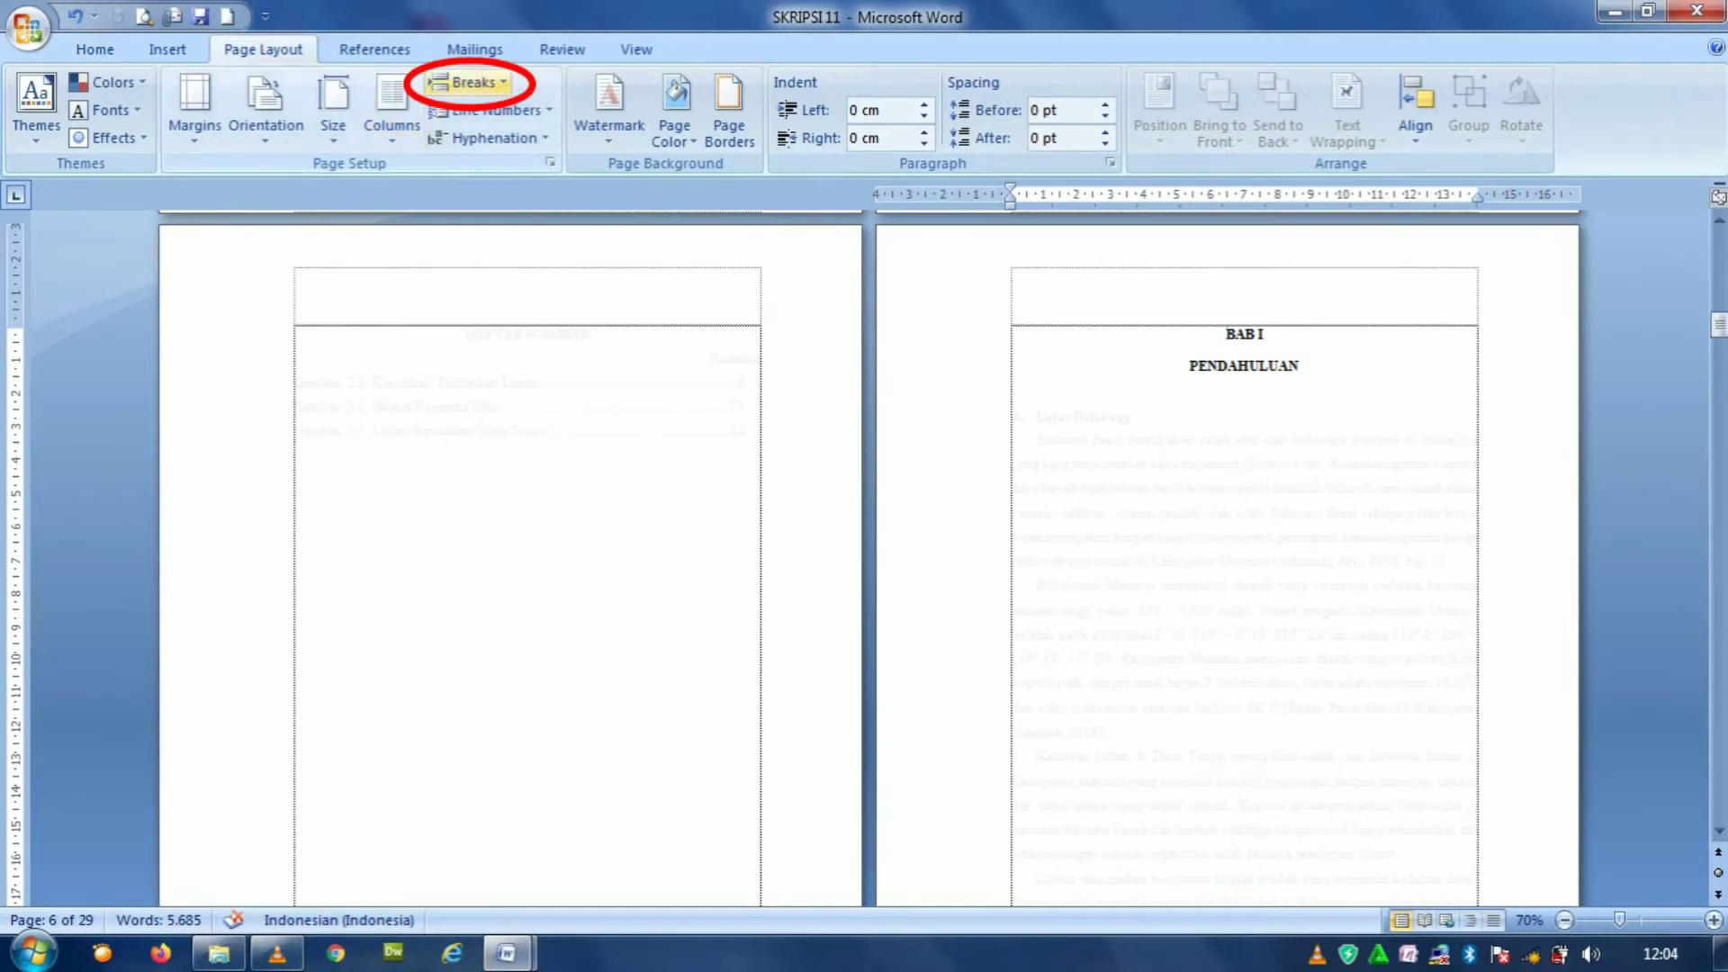
pyautogui.click(468, 82)
pyautogui.click(621, 414)
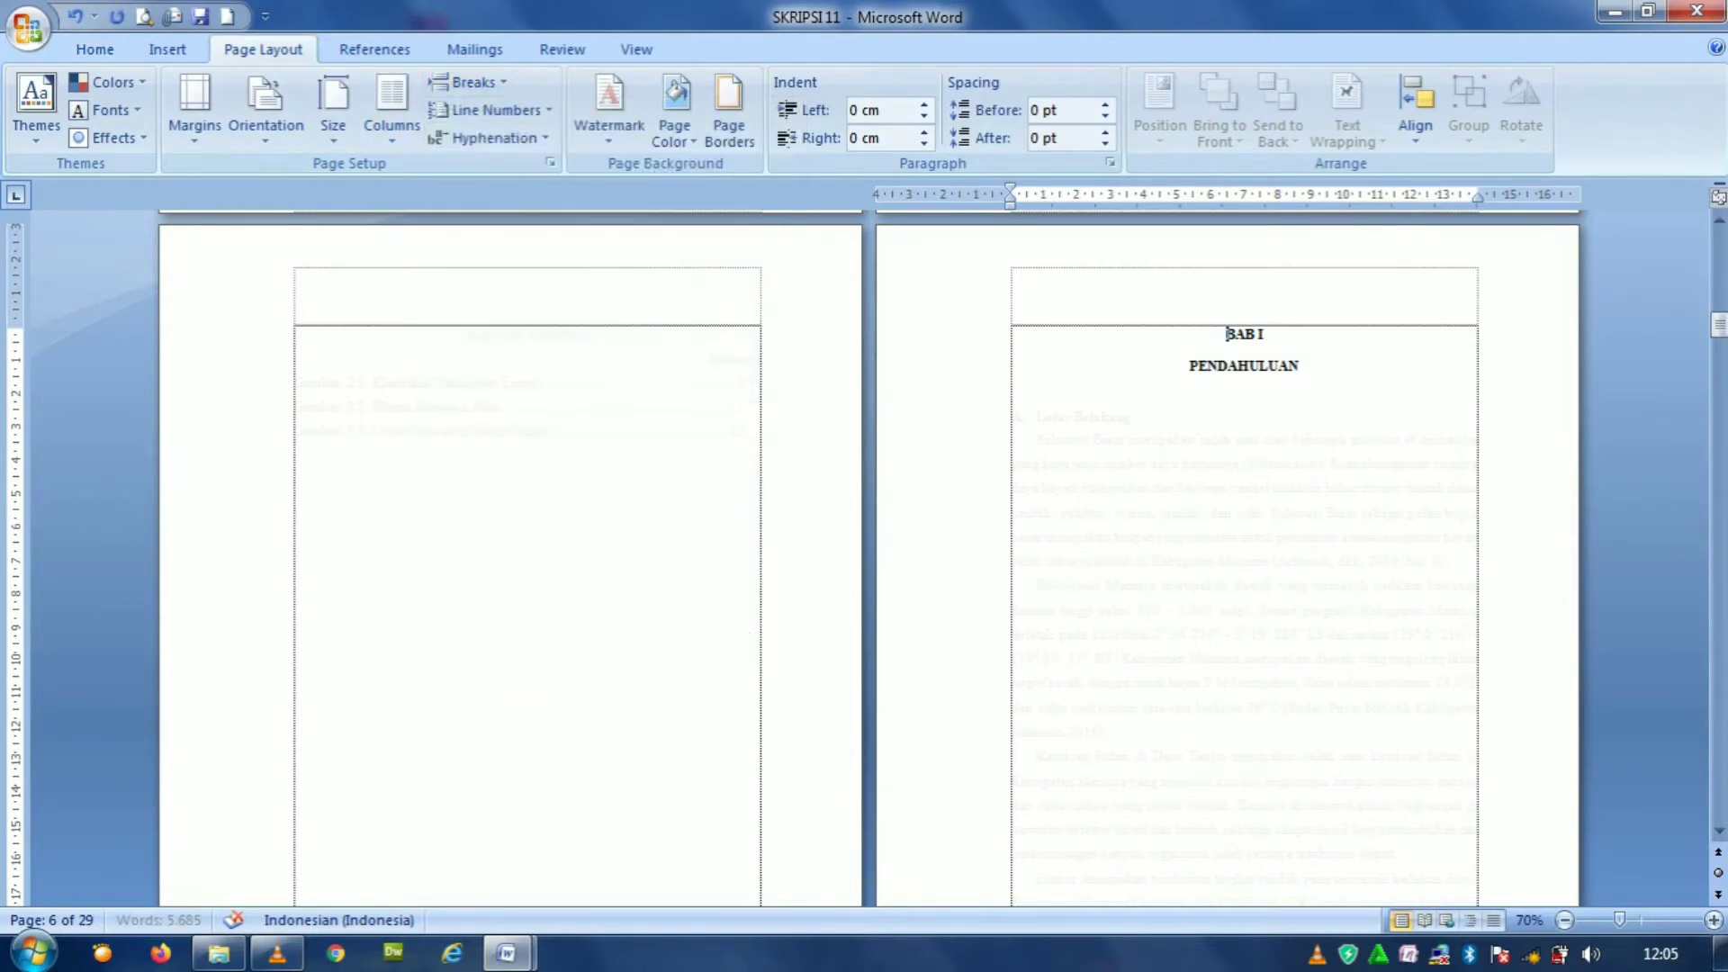
# Unlink the Section 3 header and footer from the previous section, and close header and footer editing.
pyautogui.doubleClick(1242, 293)
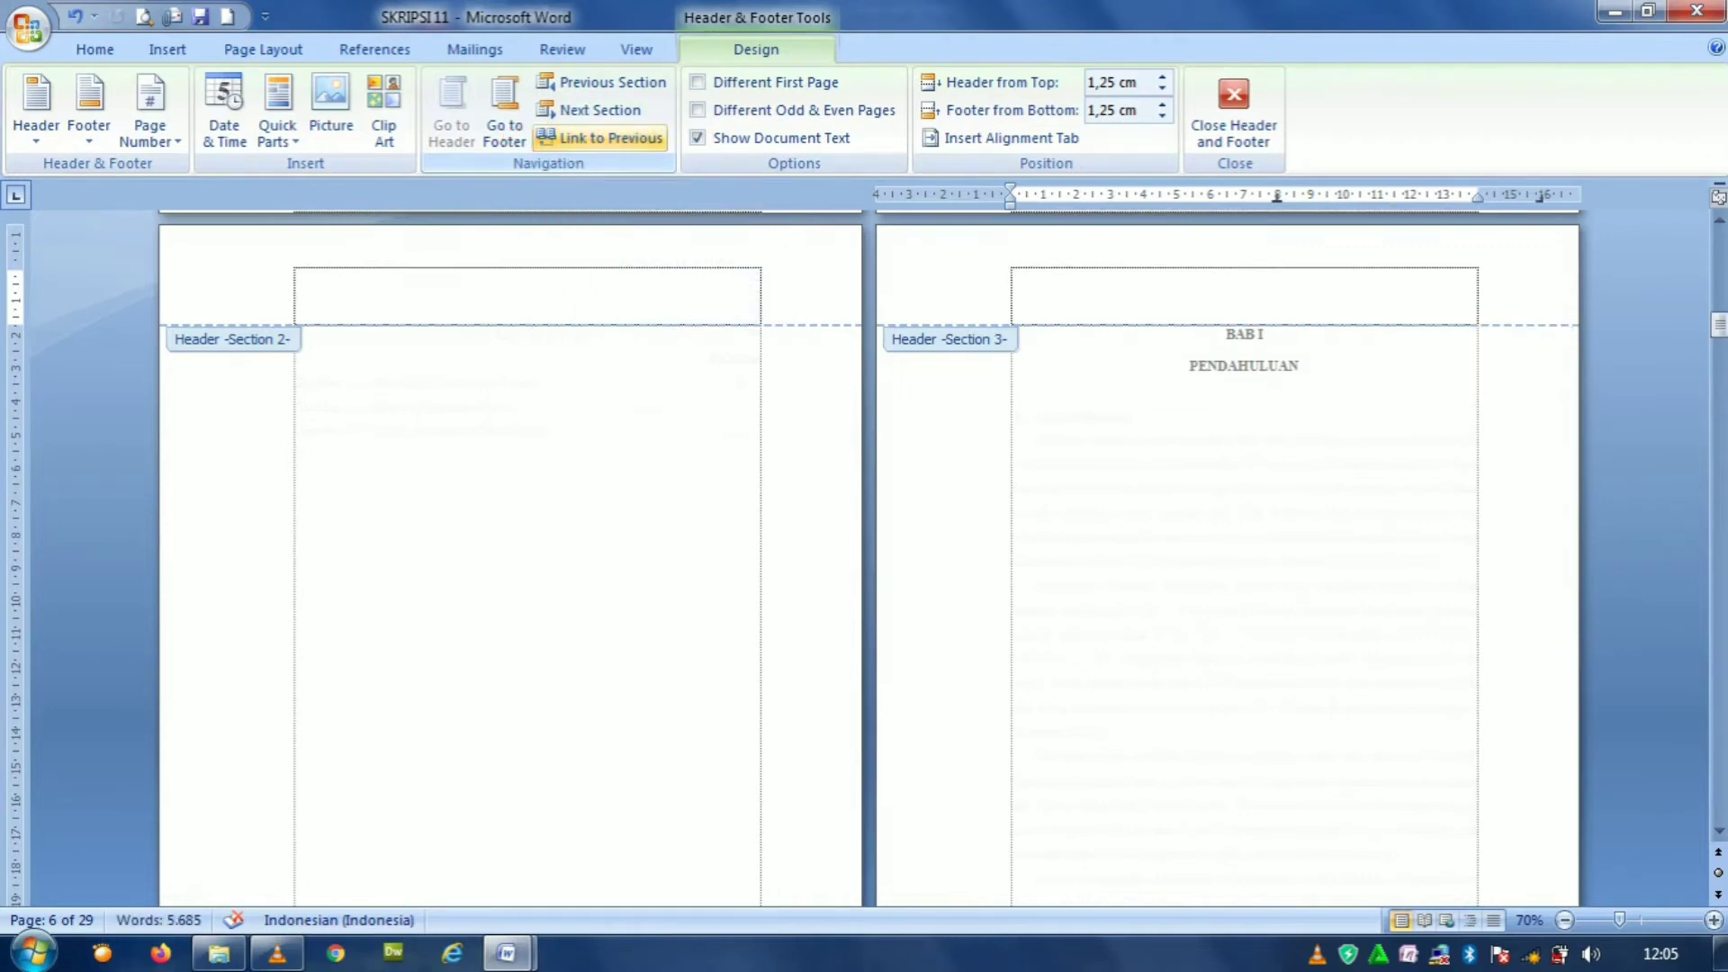
pyautogui.click(601, 137)
pyautogui.click(504, 112)
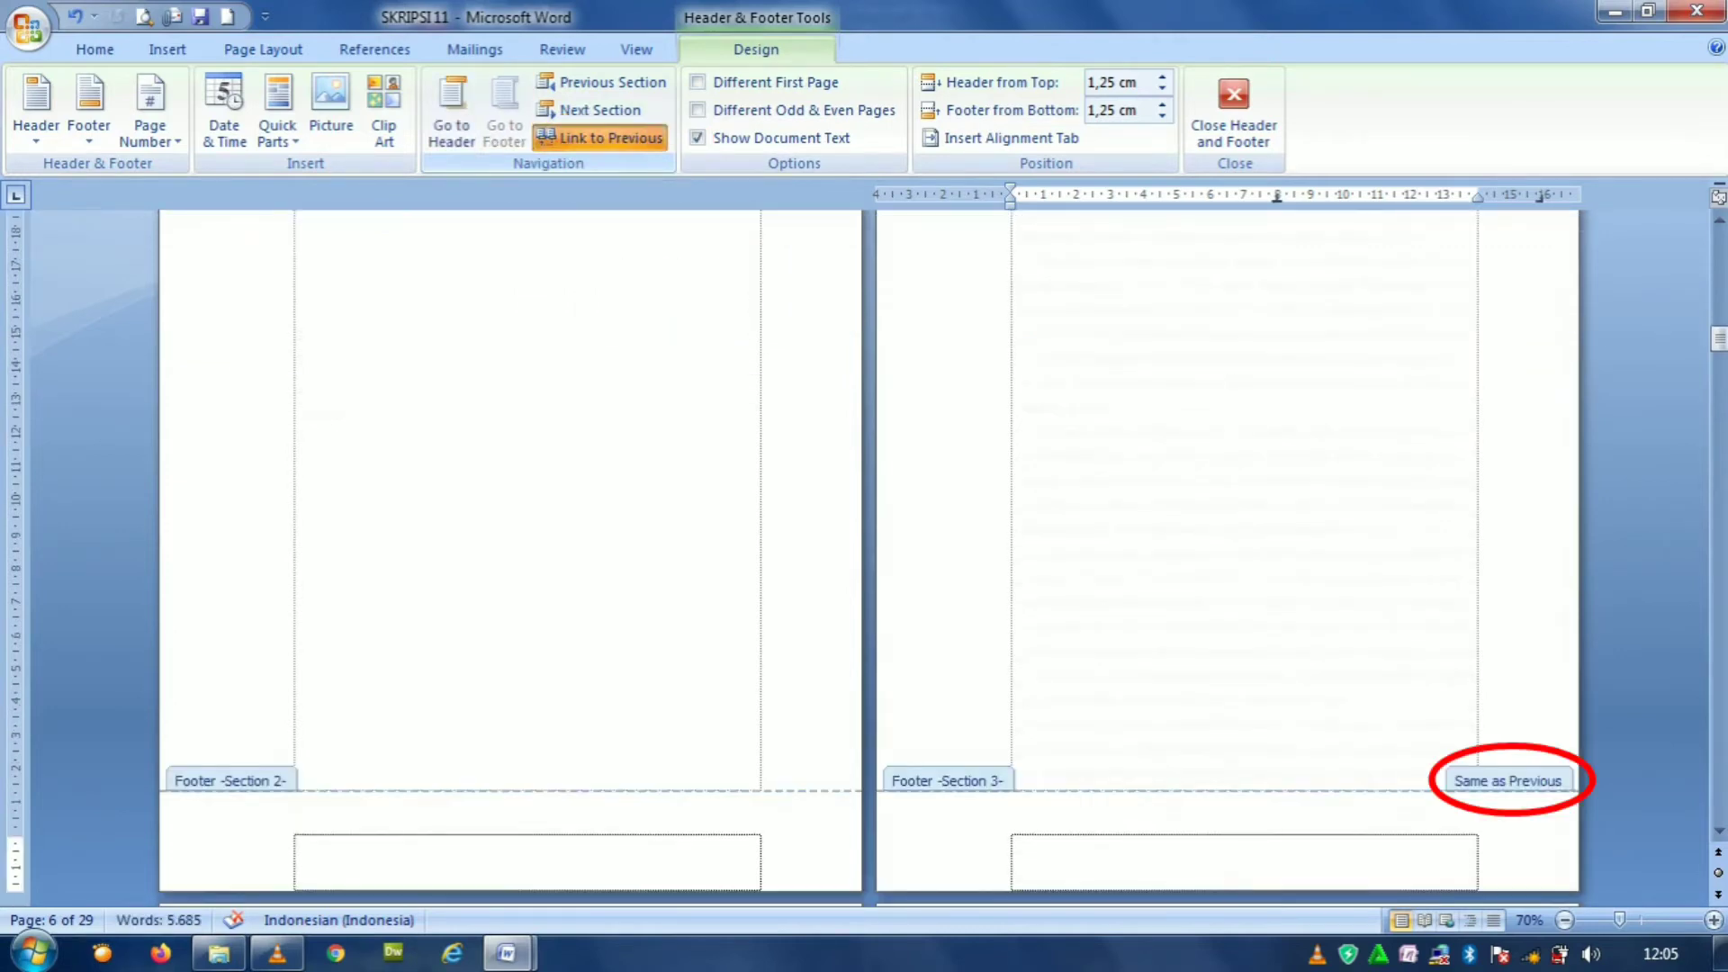
pyautogui.click(602, 138)
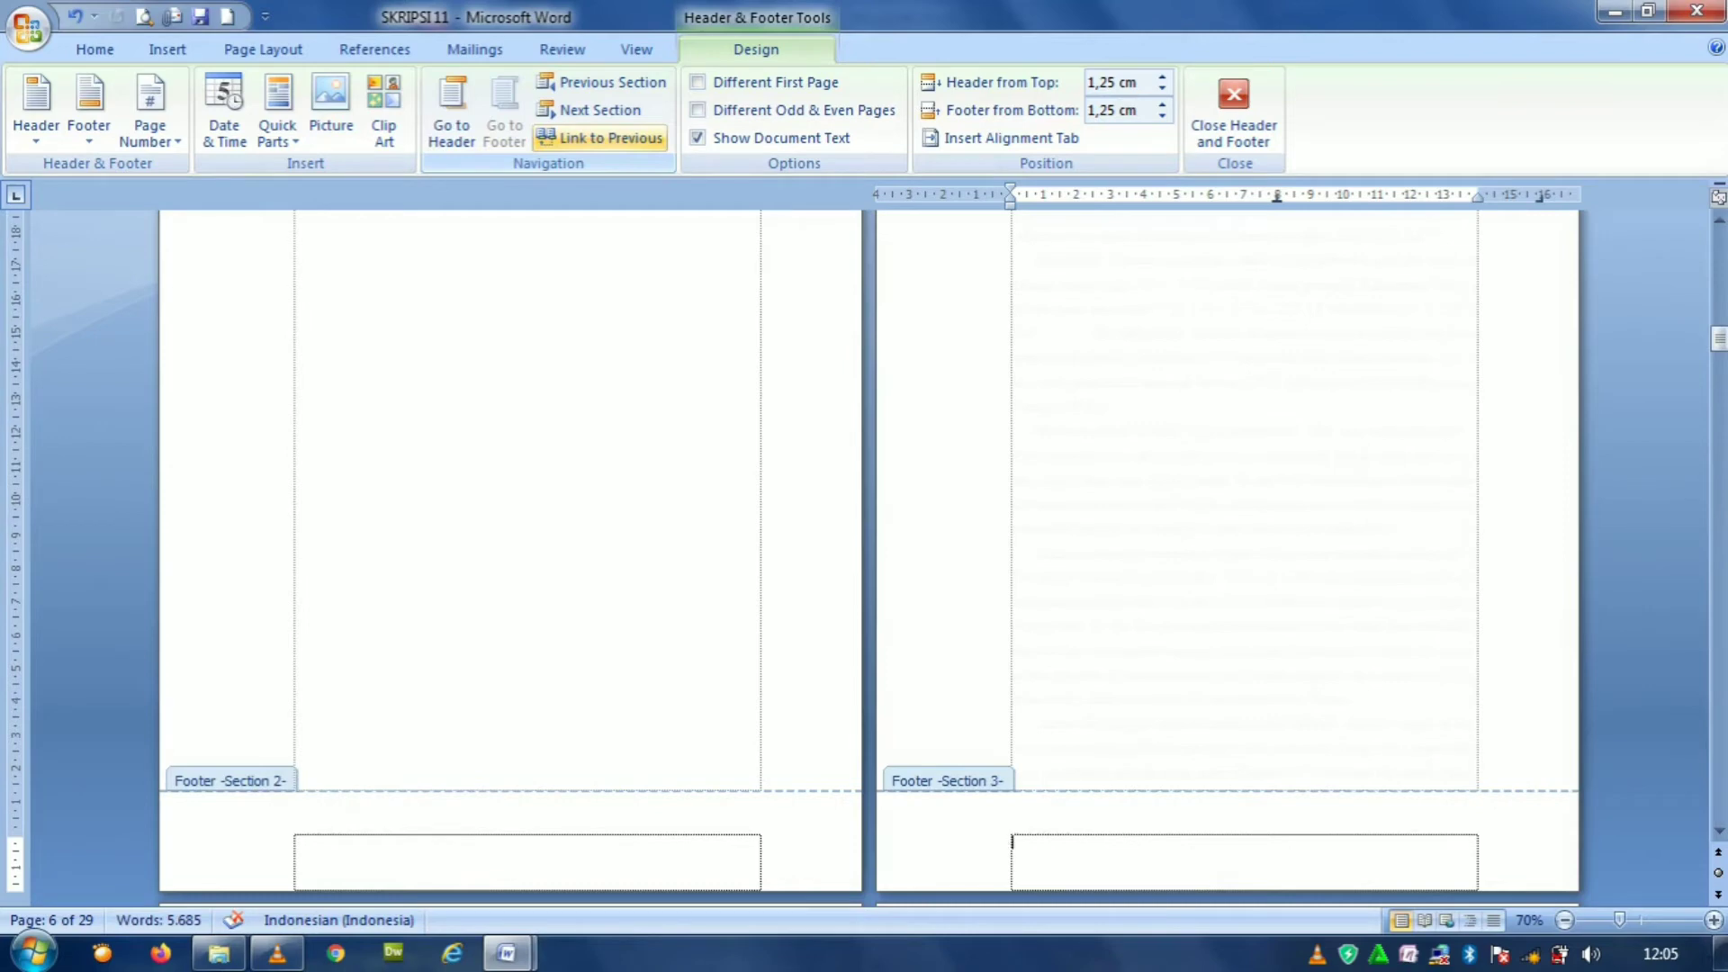
pyautogui.click(450, 115)
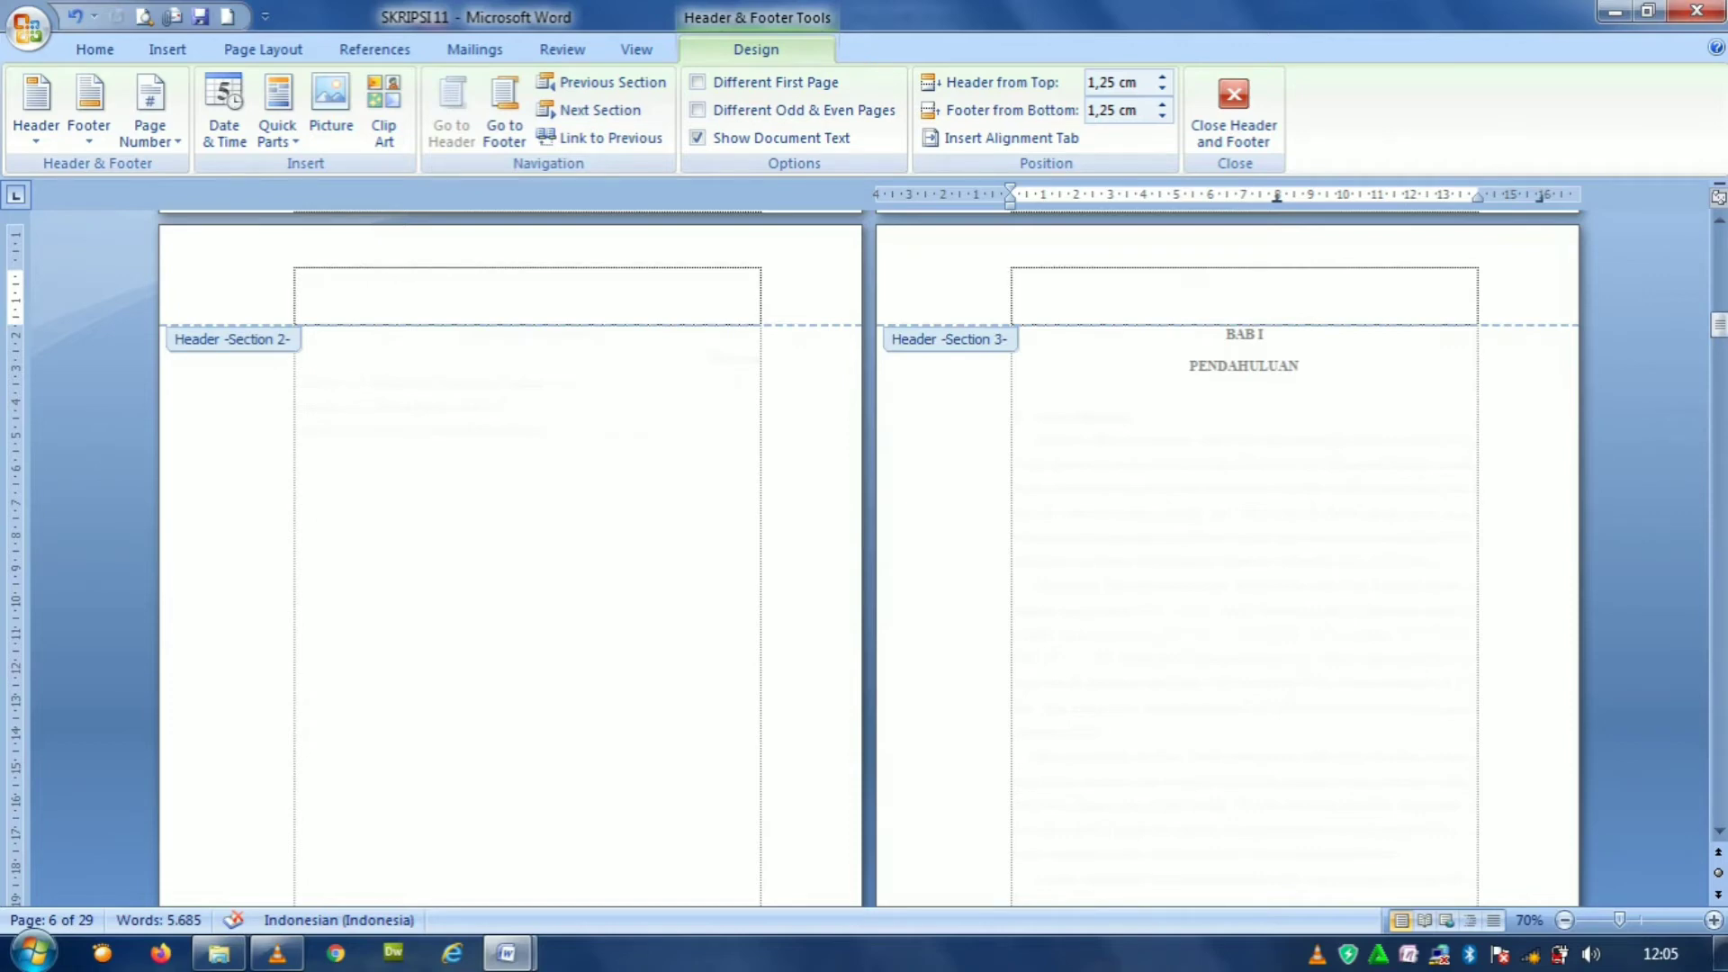
pyautogui.doubleClick(1227, 334)
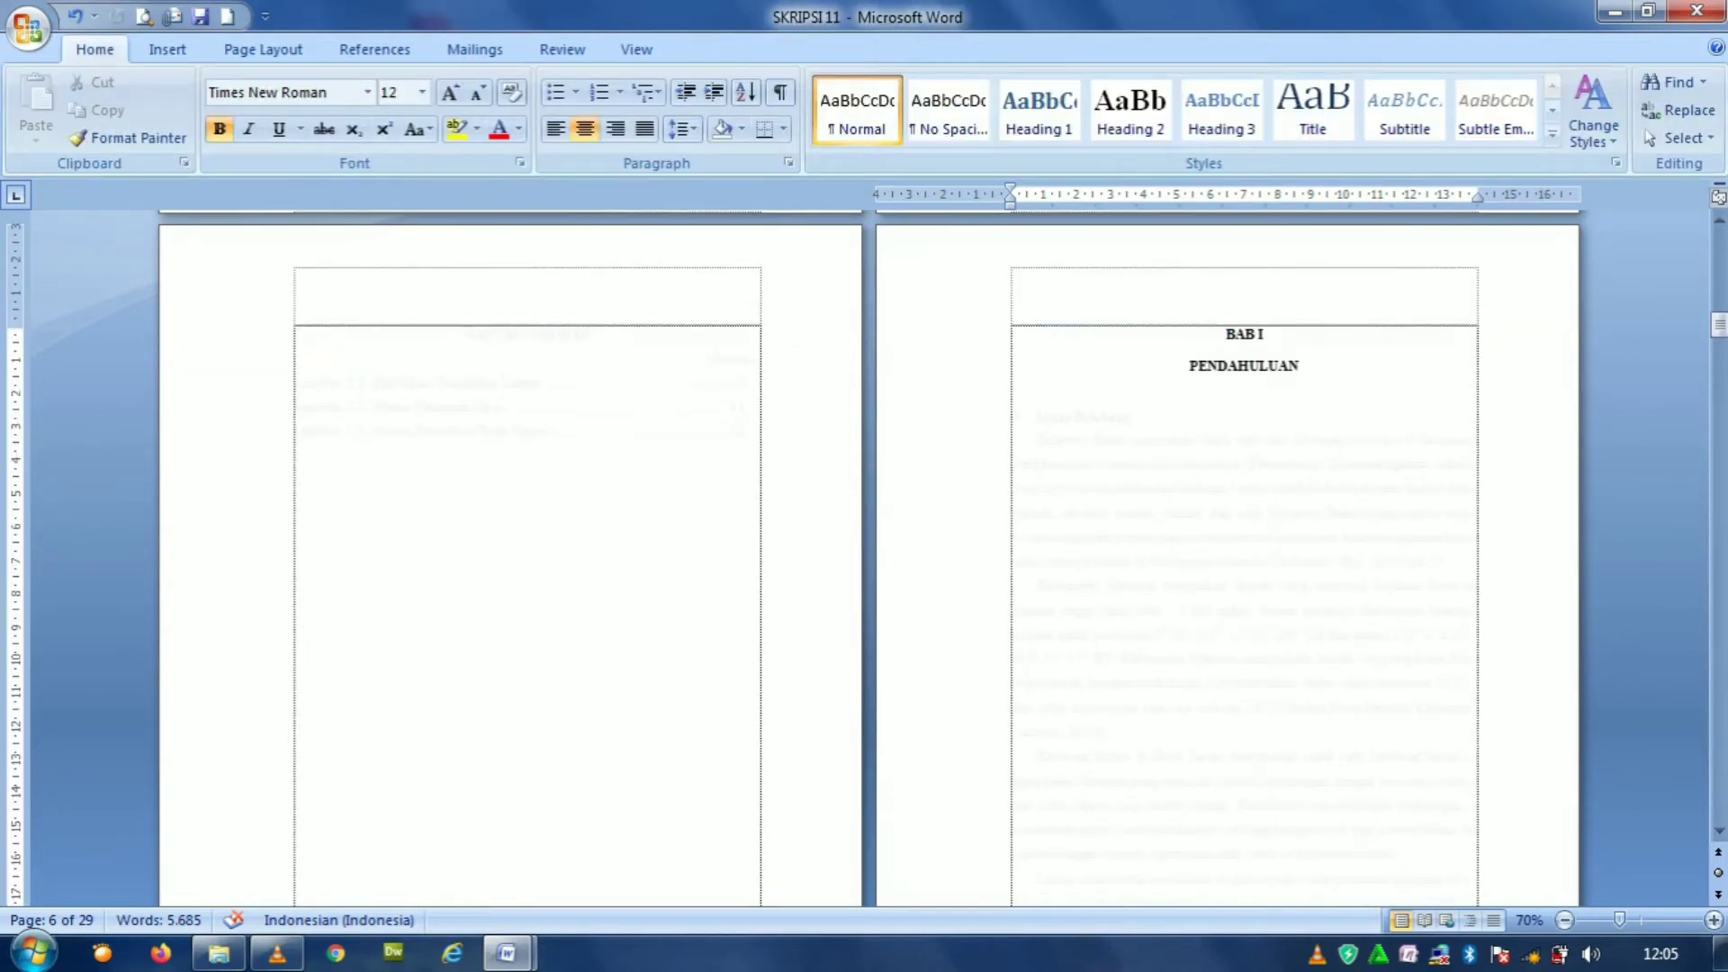
# Enable Different First Page for Section 3 and unlink its first-page header and footer from the previous section.
pyautogui.doubleClick(1228, 297)
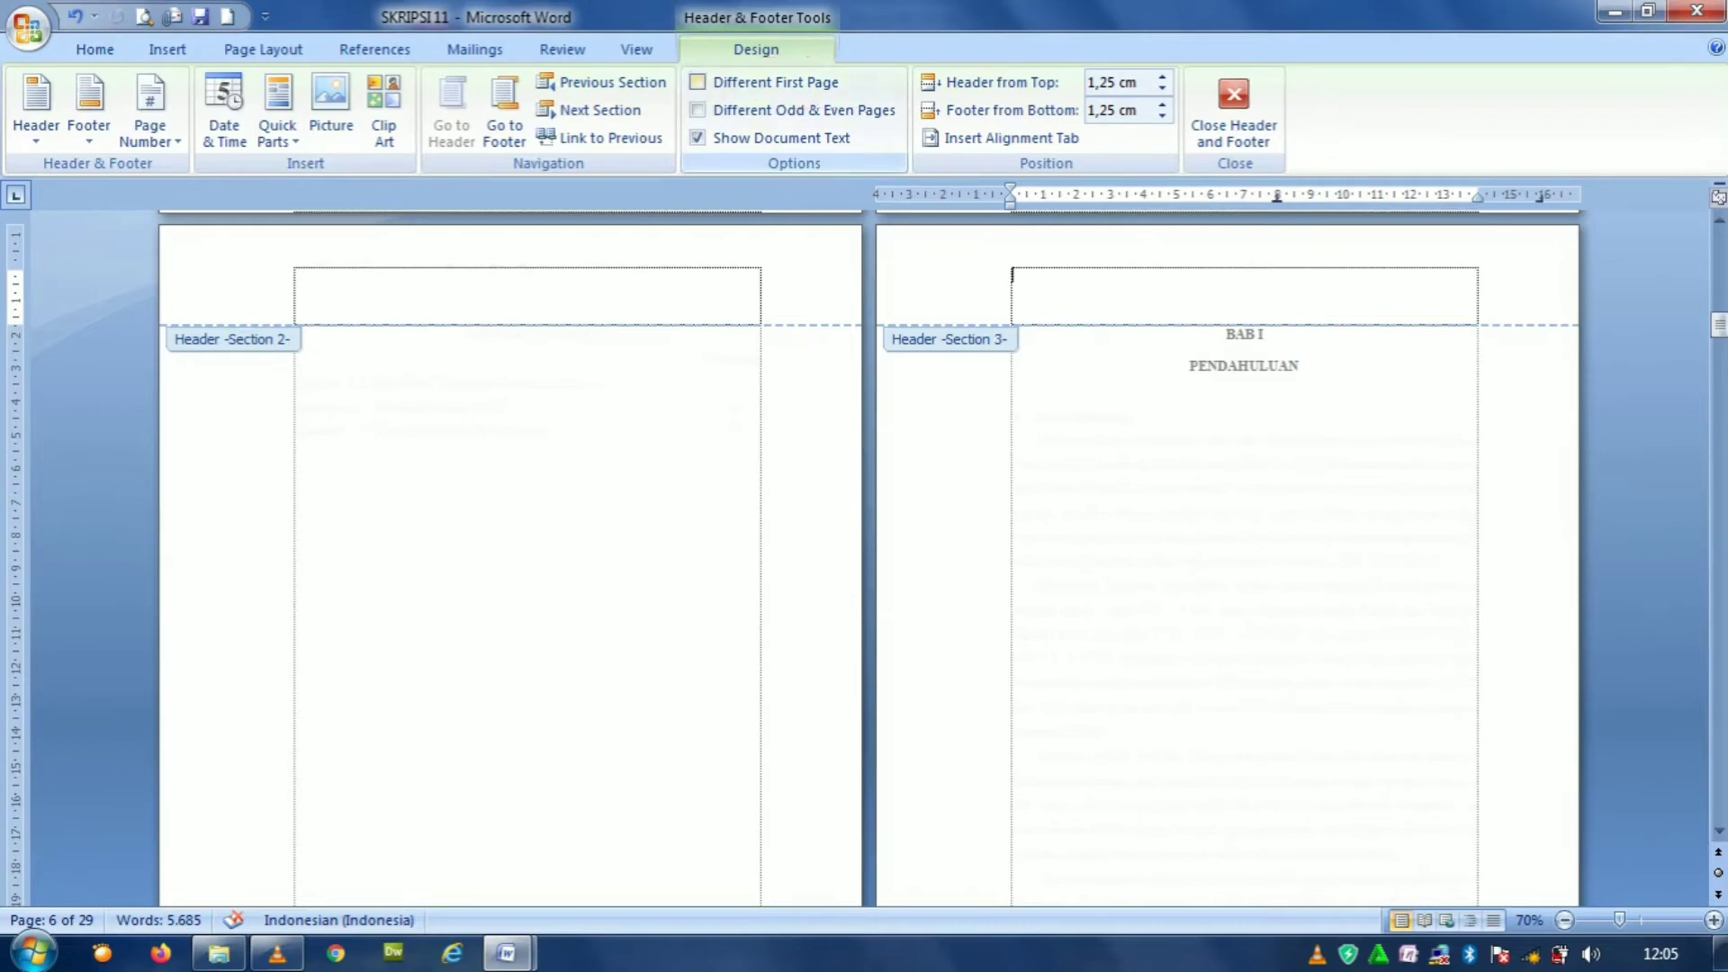
pyautogui.click(697, 82)
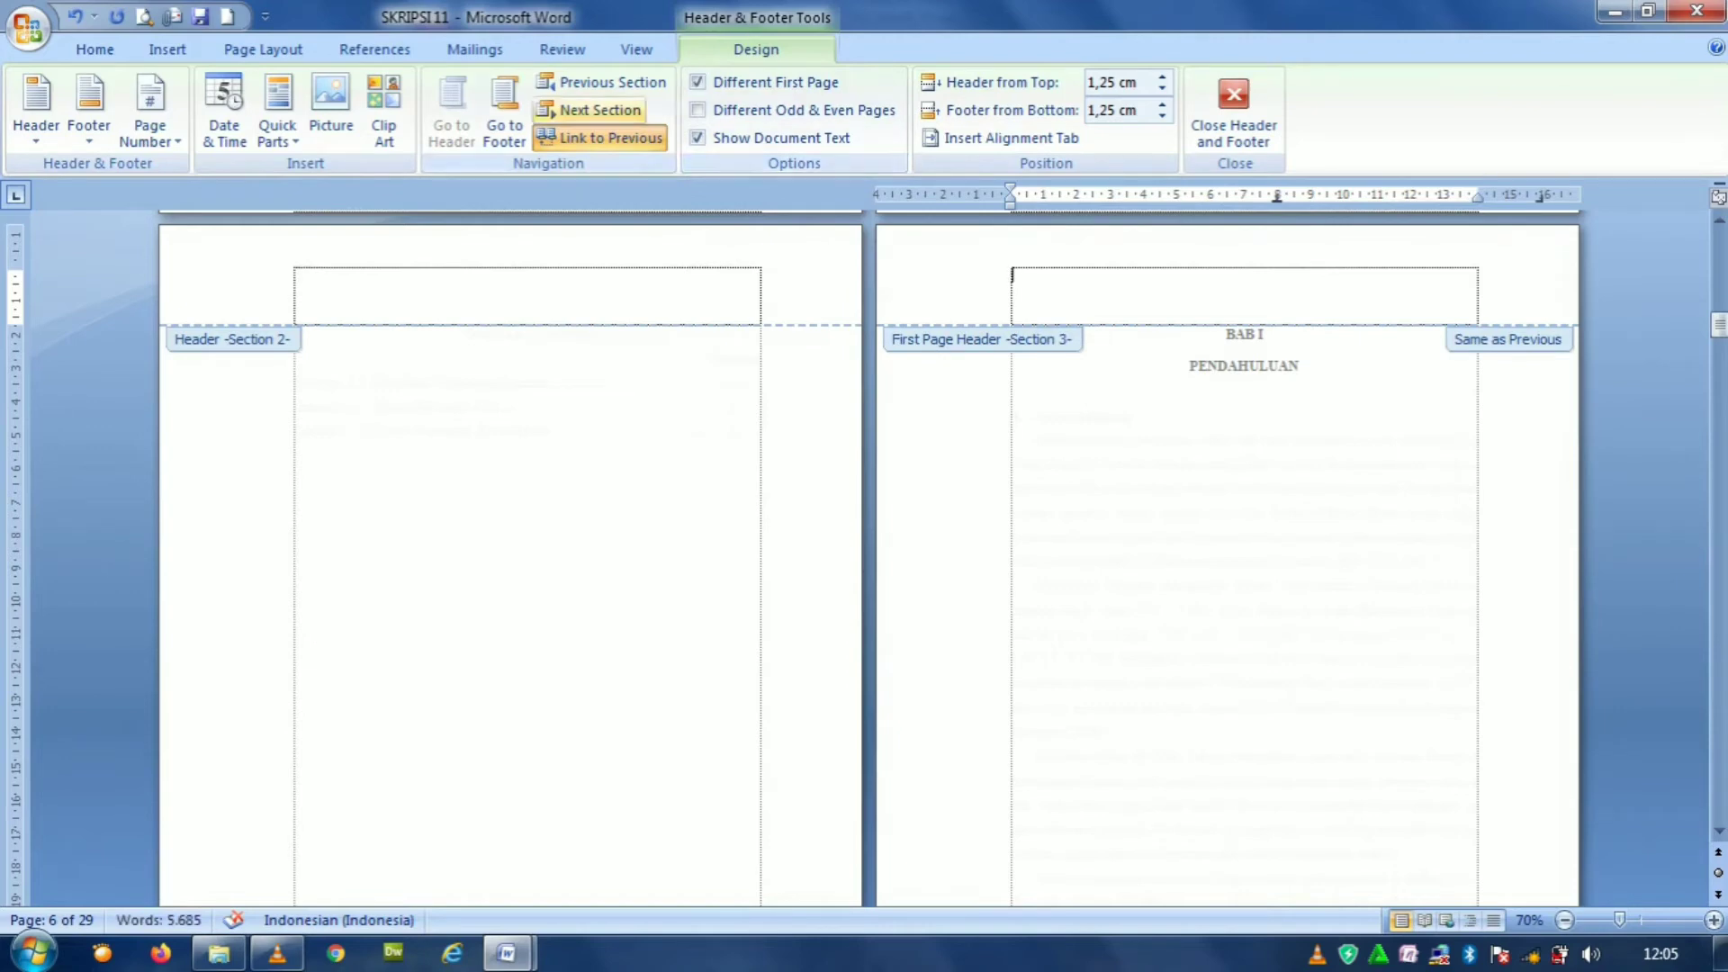
pyautogui.click(601, 138)
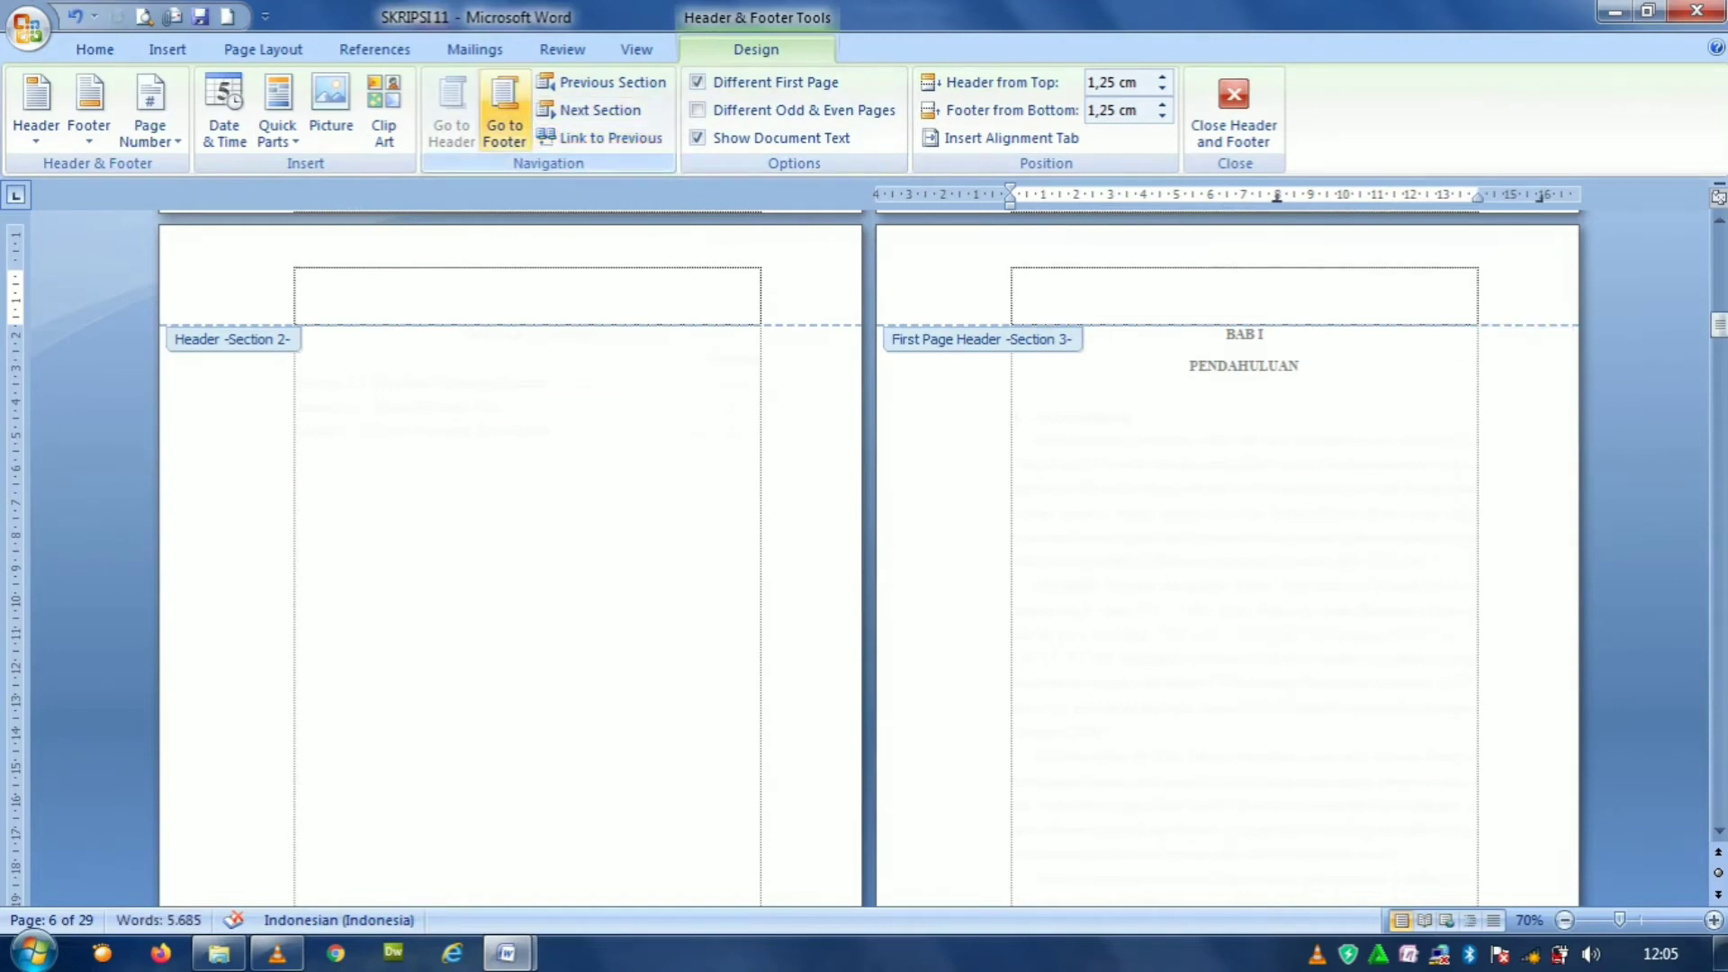
pyautogui.click(504, 112)
pyautogui.click(601, 138)
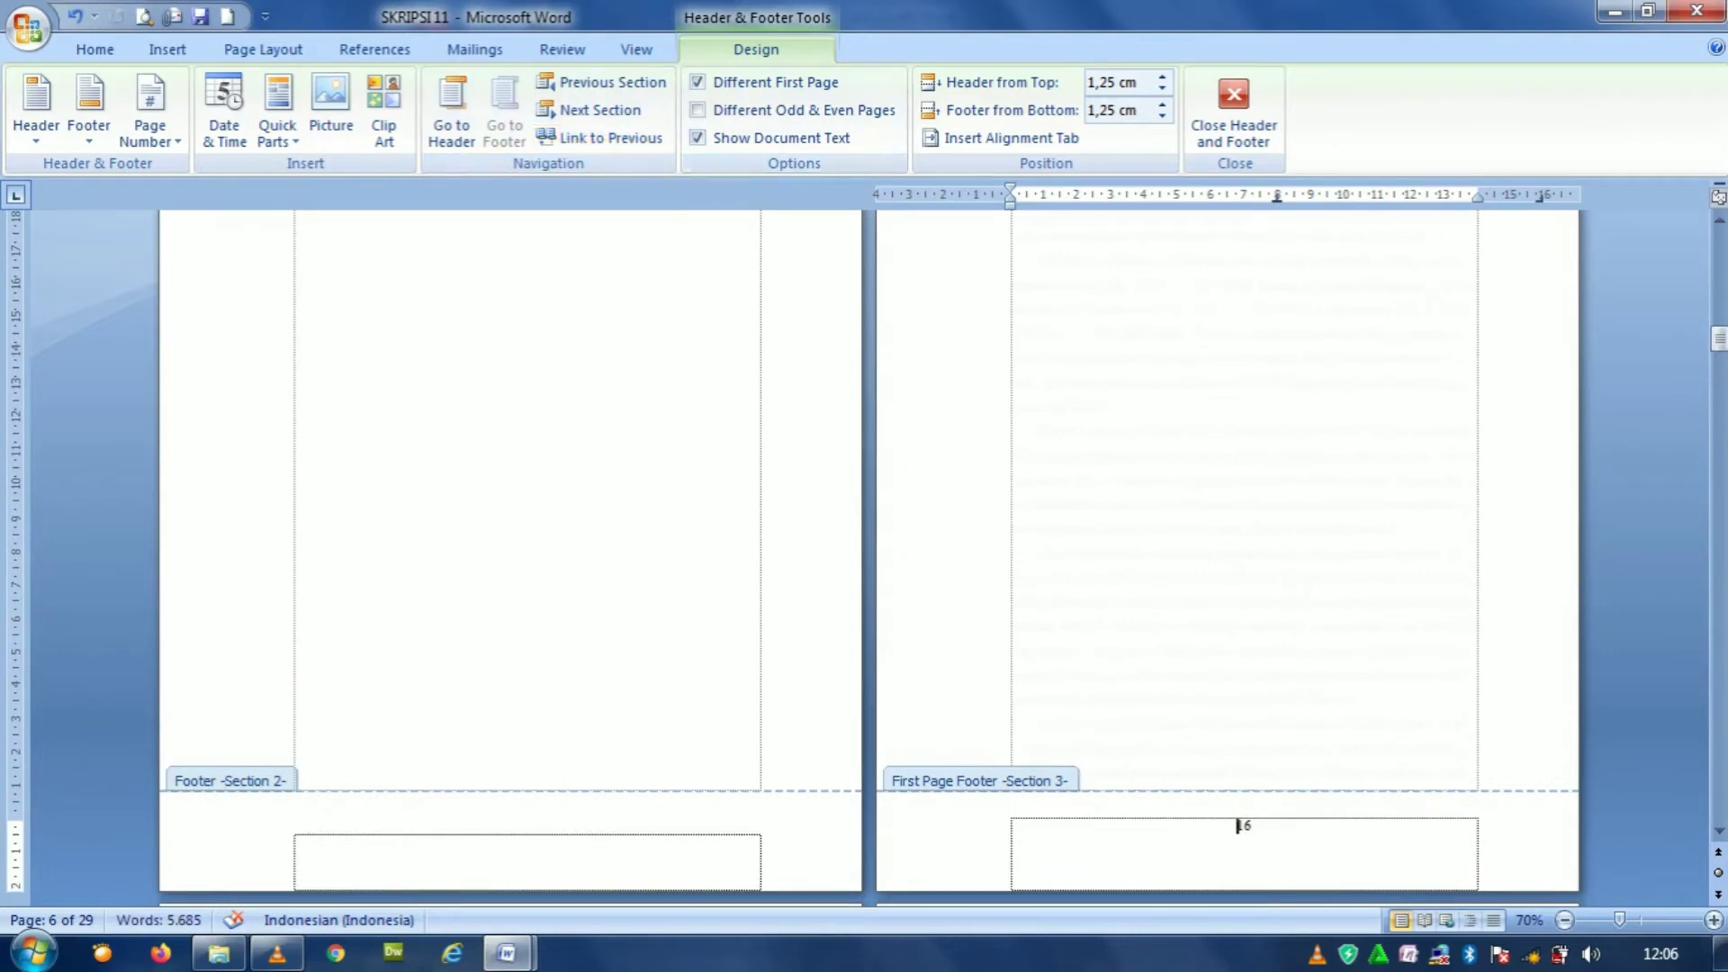
# Delete the page number from Section 3's first-page footer and return to the body text at BAB I.
pyautogui.press('BackSpace')
pyautogui.press('BackSpace')
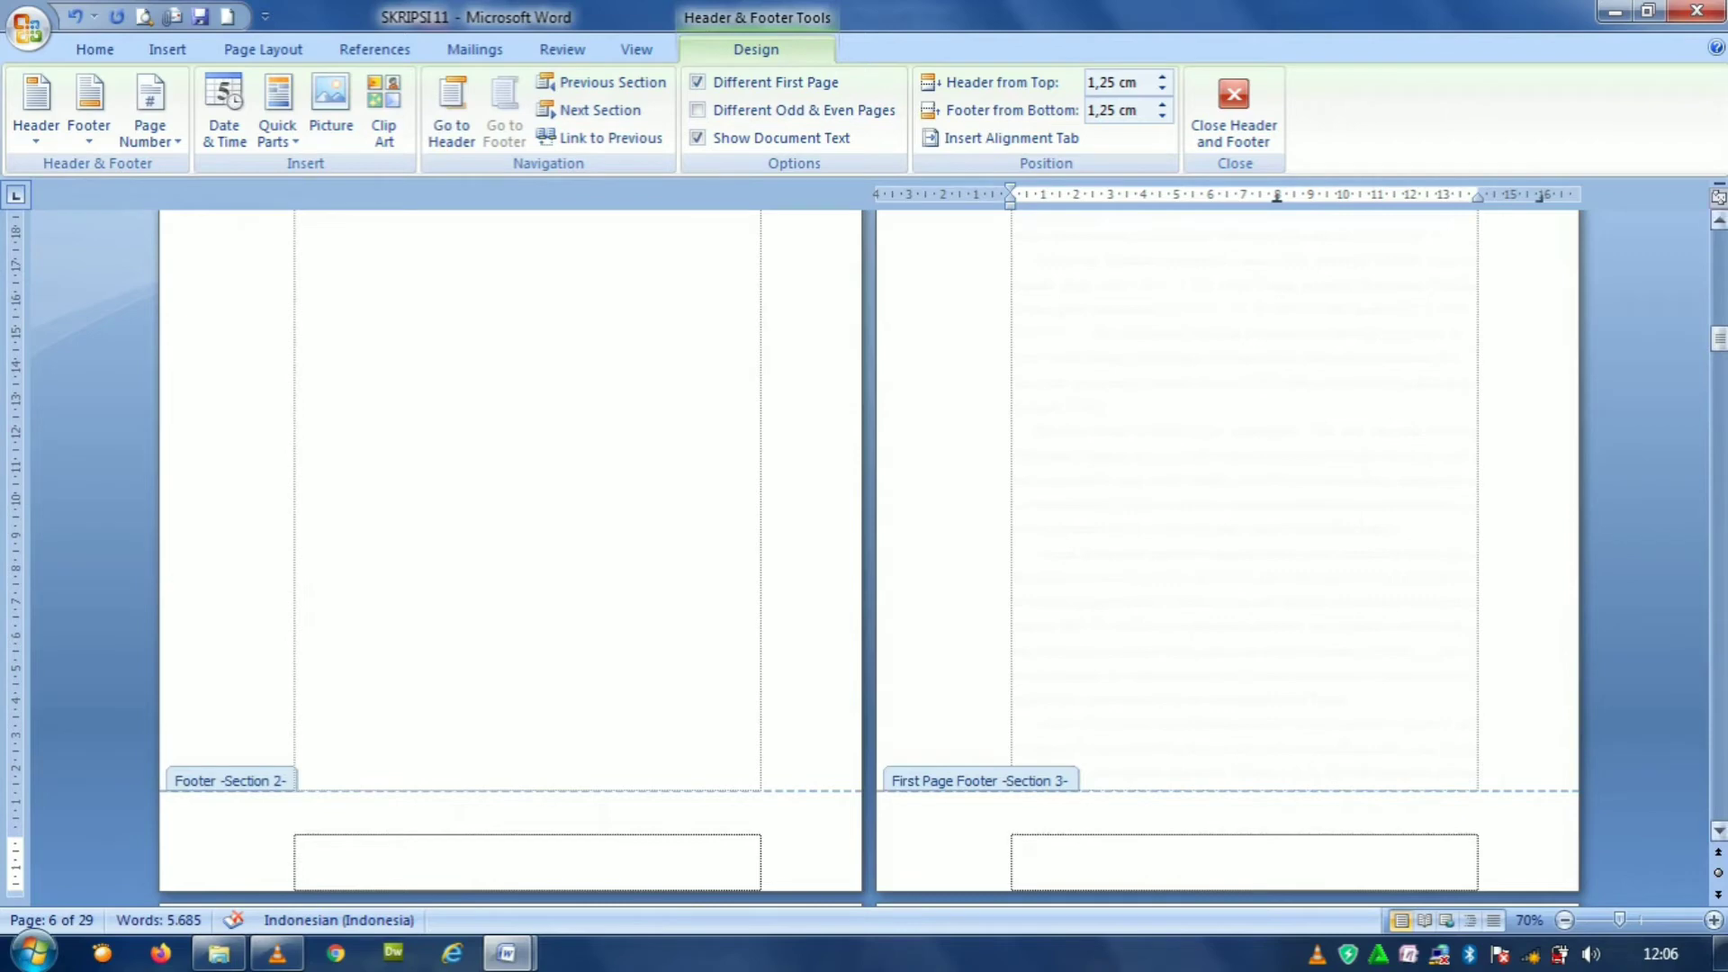
pyautogui.scroll(5, 869, 558)
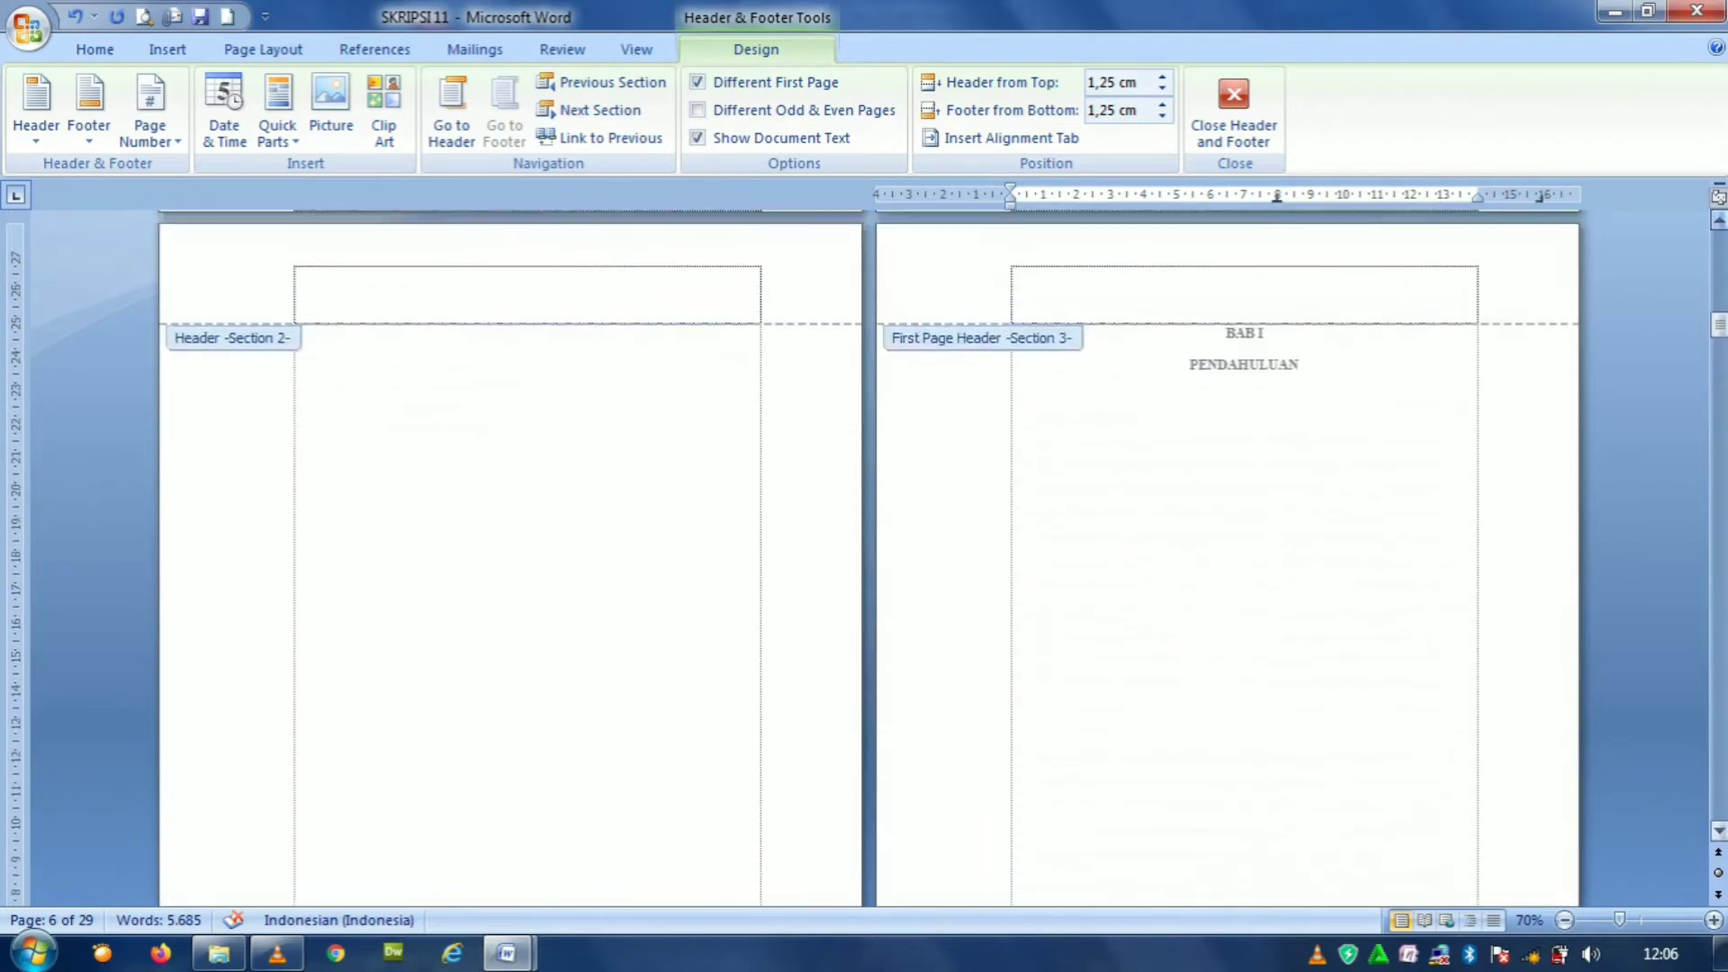
pyautogui.scroll(2, 869, 557)
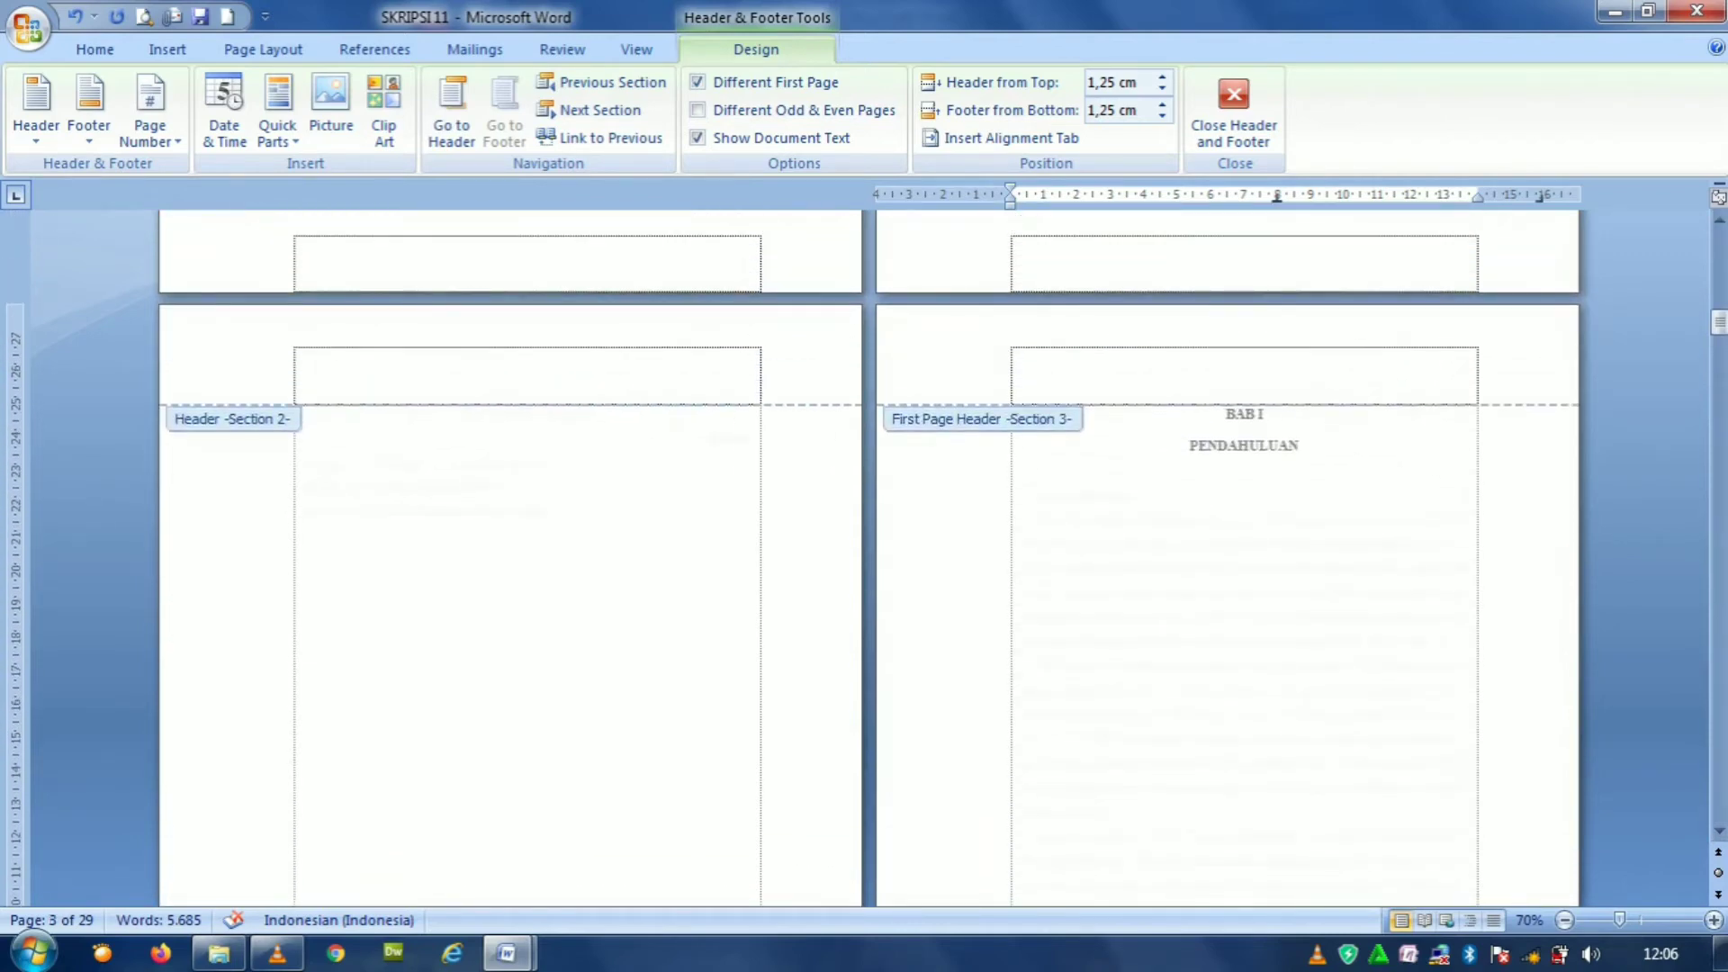
pyautogui.doubleClick(1226, 413)
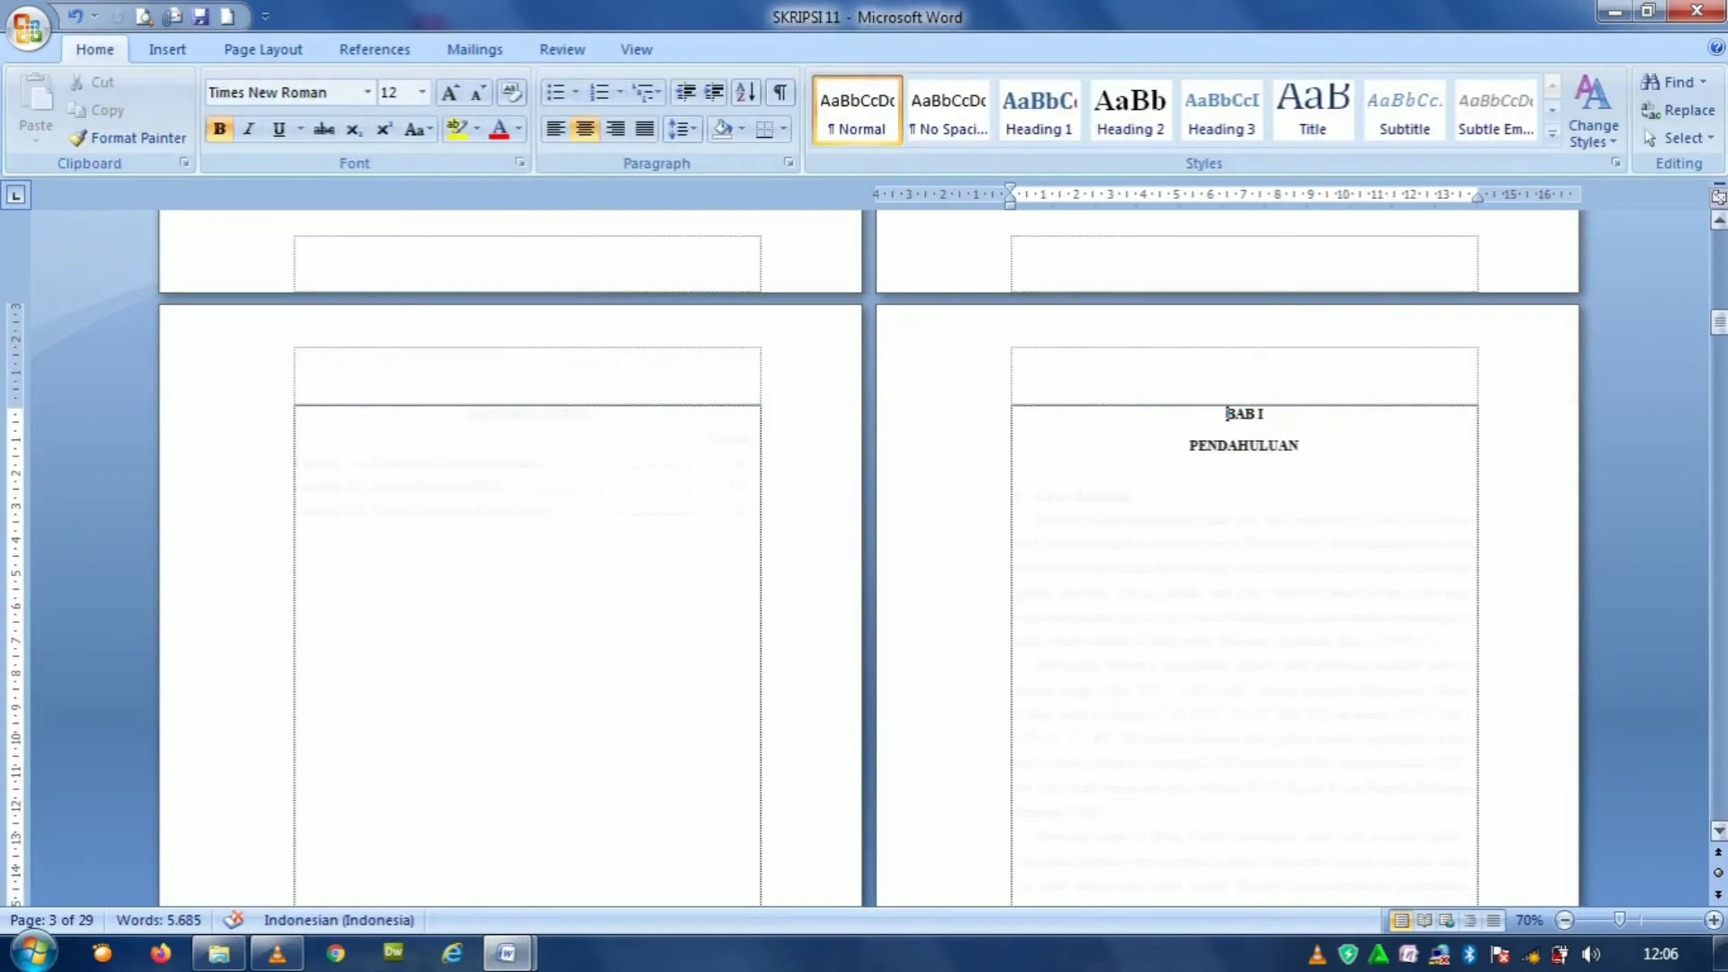
# Insert a Next Page section break directly before the BAB II heading.
pyautogui.moveTo(1718, 321); pyautogui.dragTo(1718, 432)
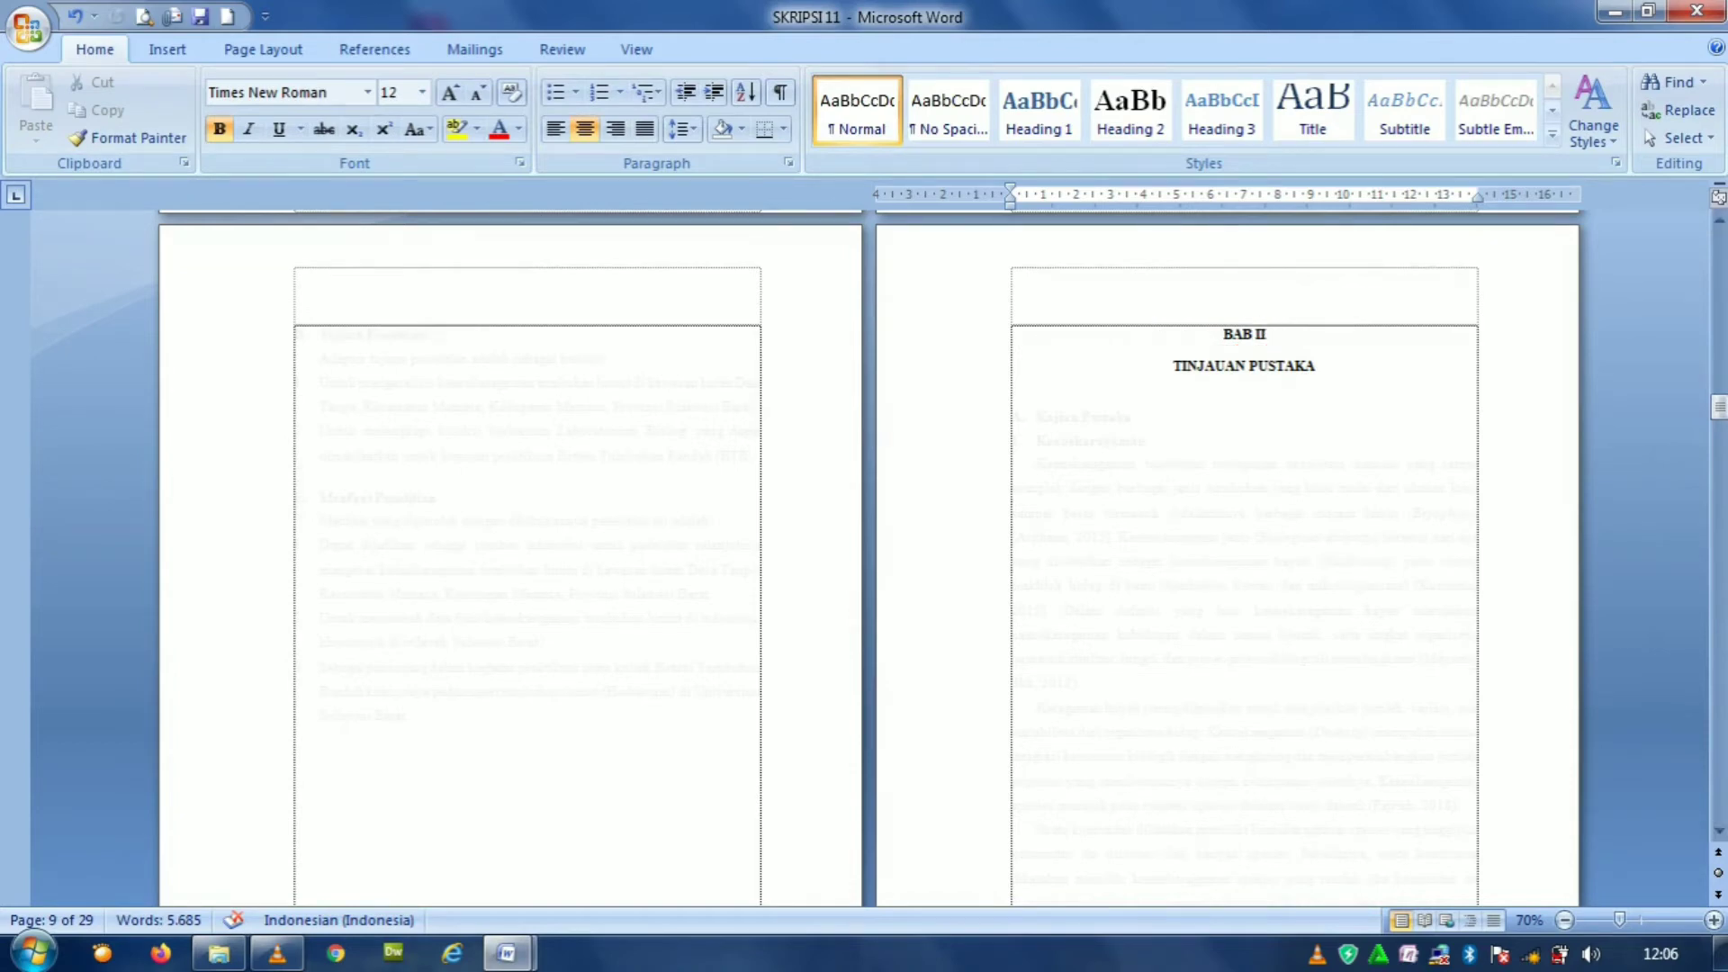
pyautogui.click(1223, 335)
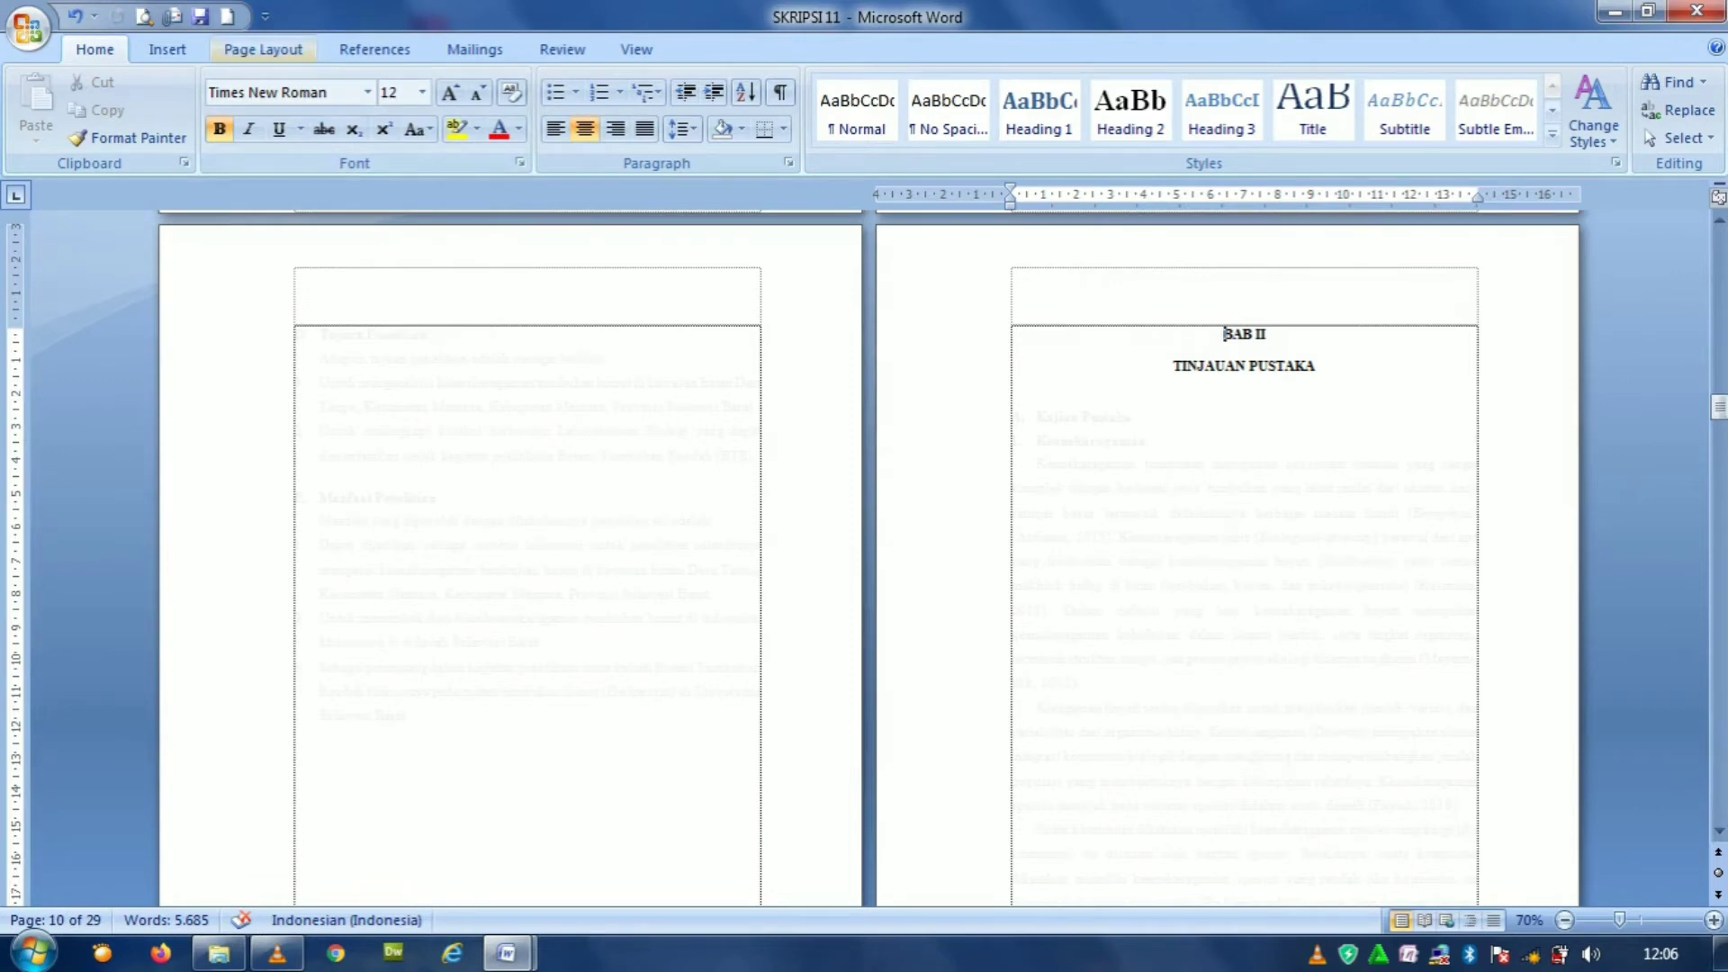
pyautogui.click(263, 49)
pyautogui.click(469, 82)
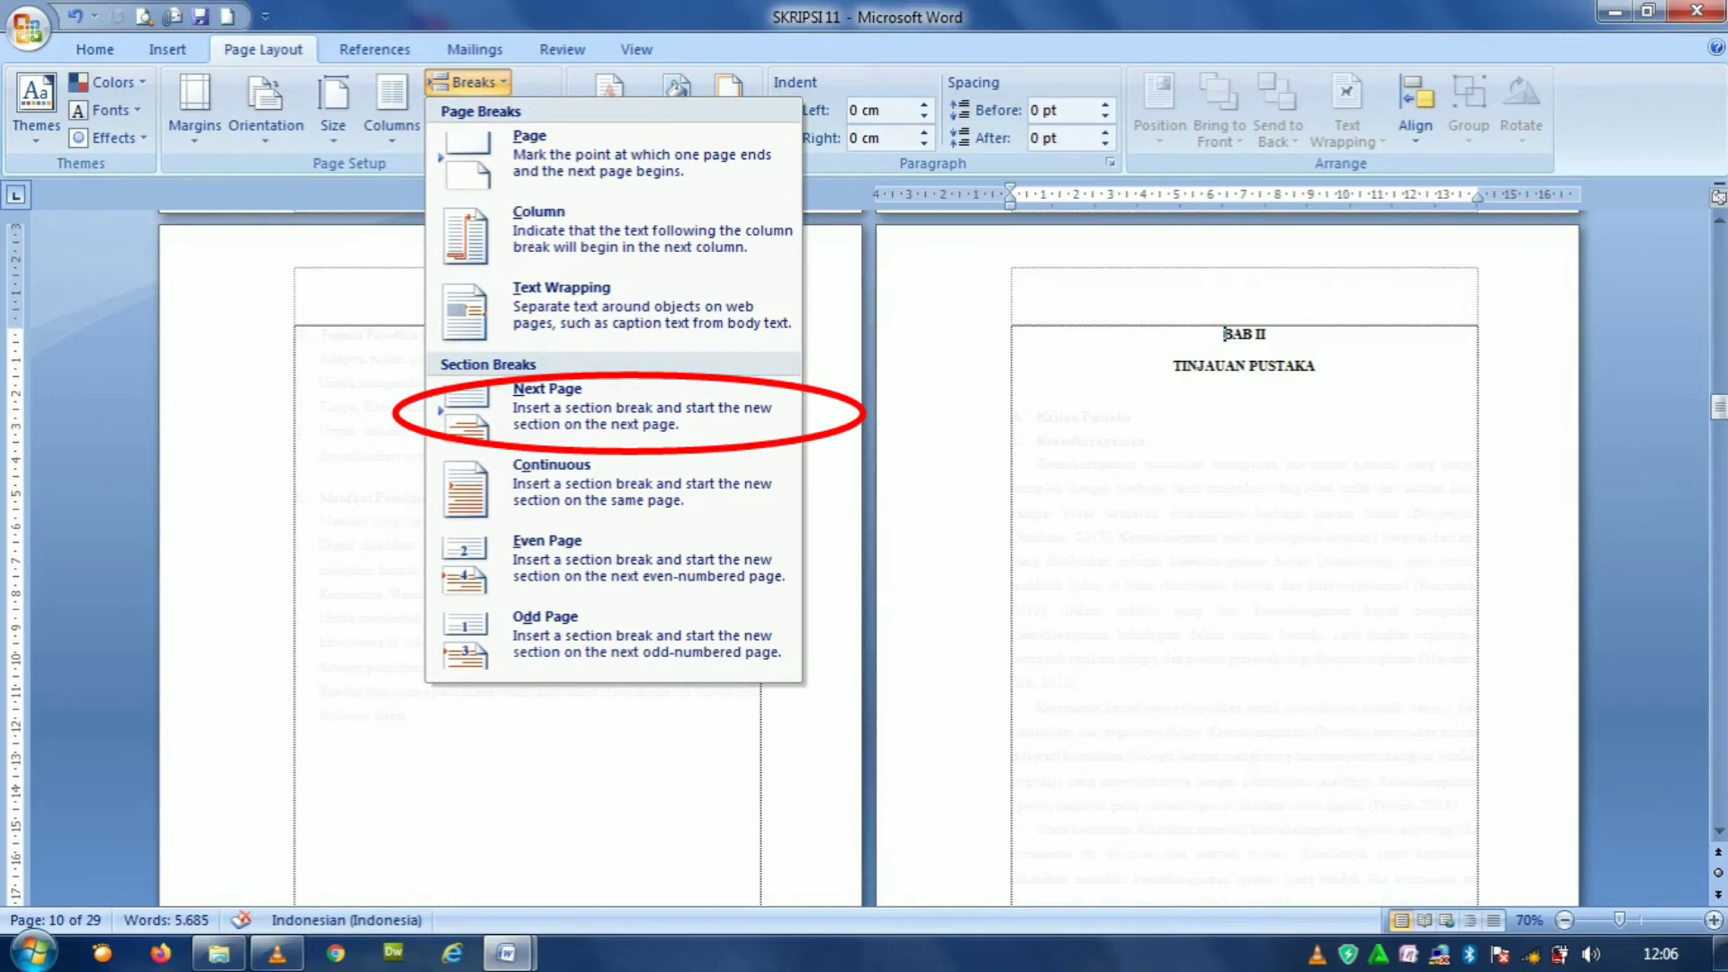
pyautogui.click(614, 413)
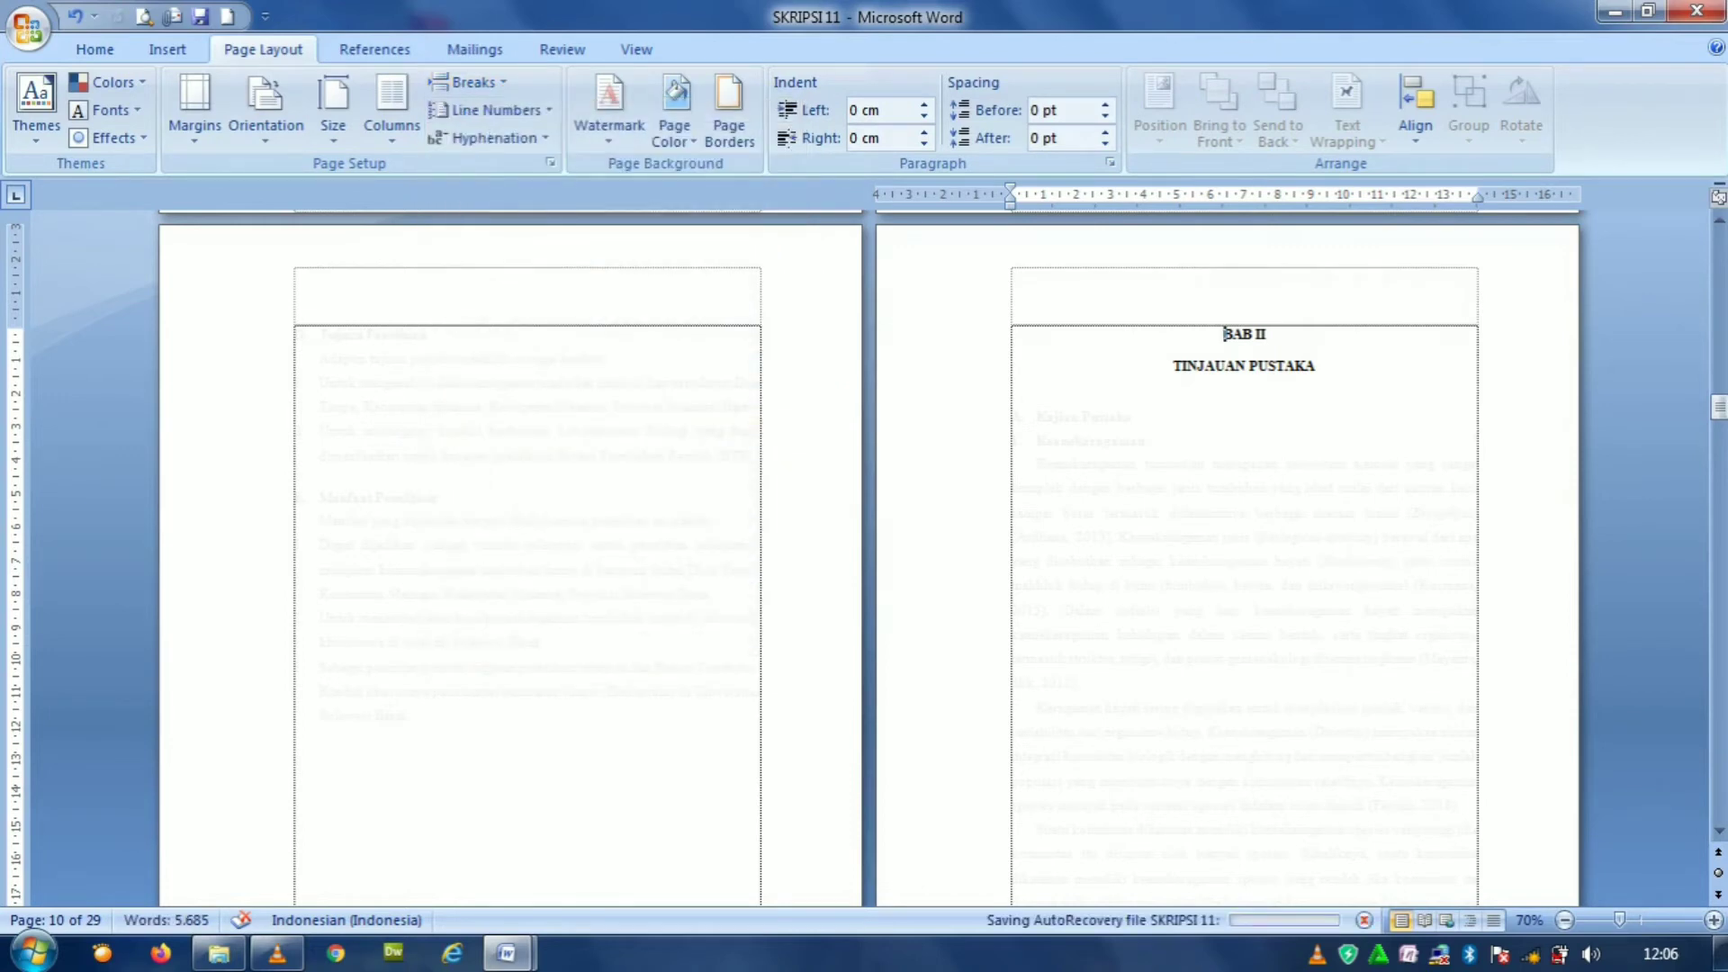
# Check the header settings on the last page of BAB I and the first page of BAB II.
pyautogui.doubleClick(527, 294)
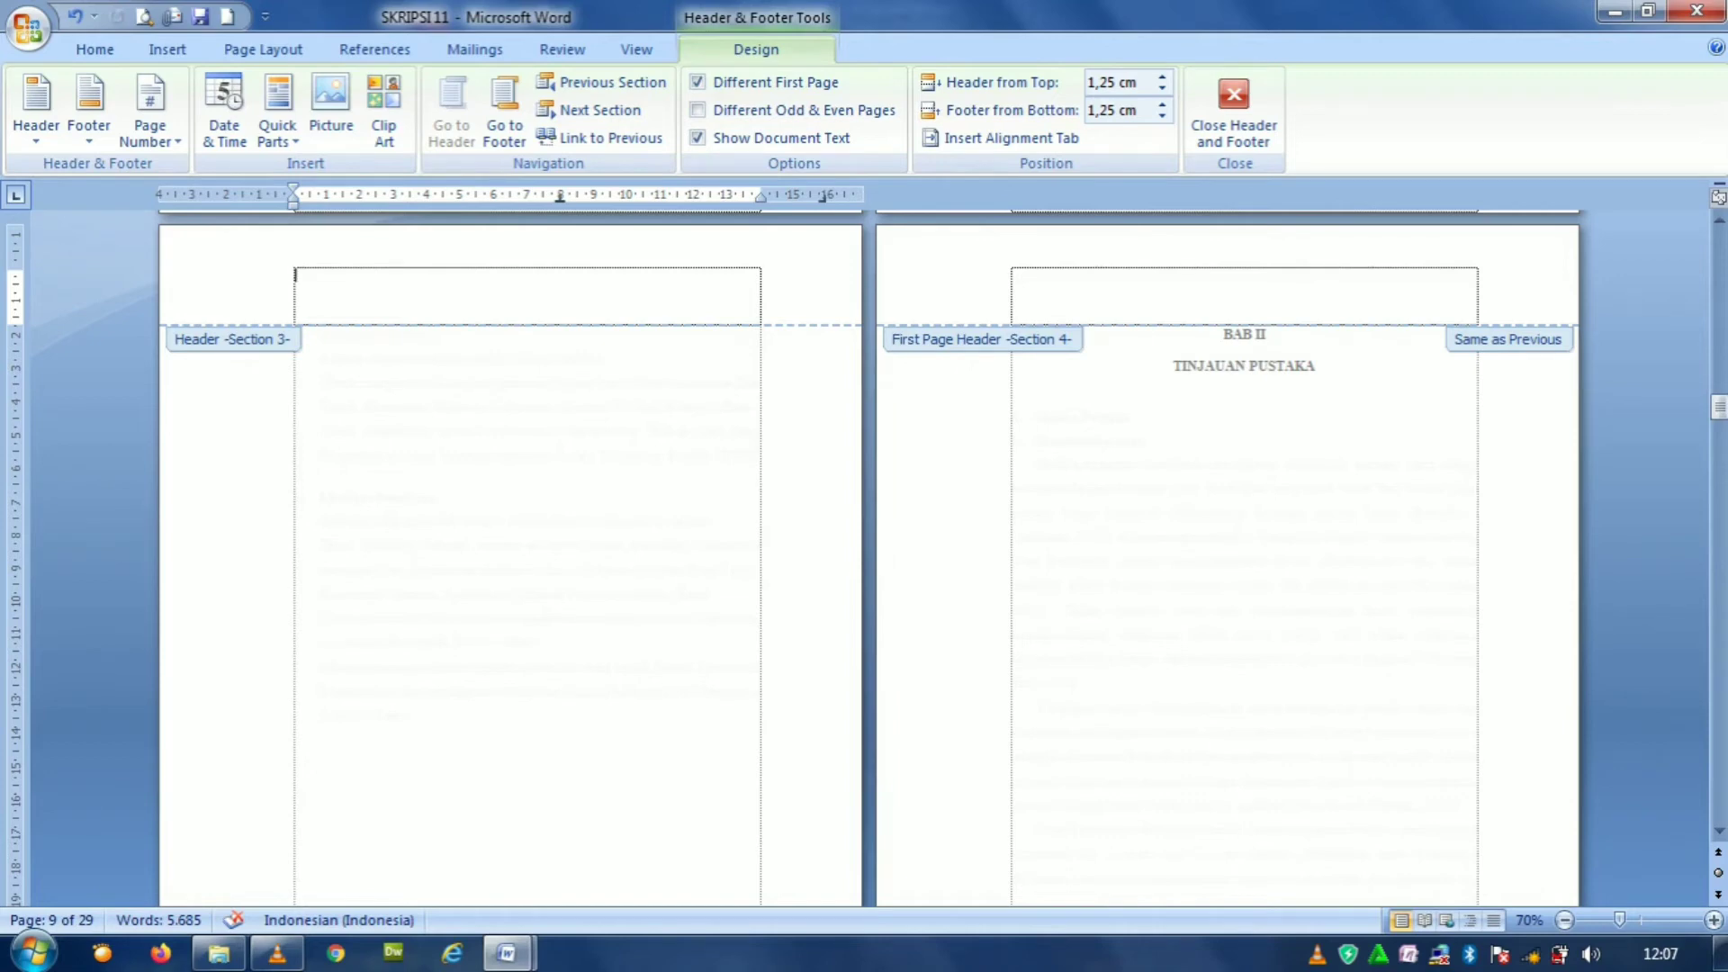
pyautogui.doubleClick(1014, 275)
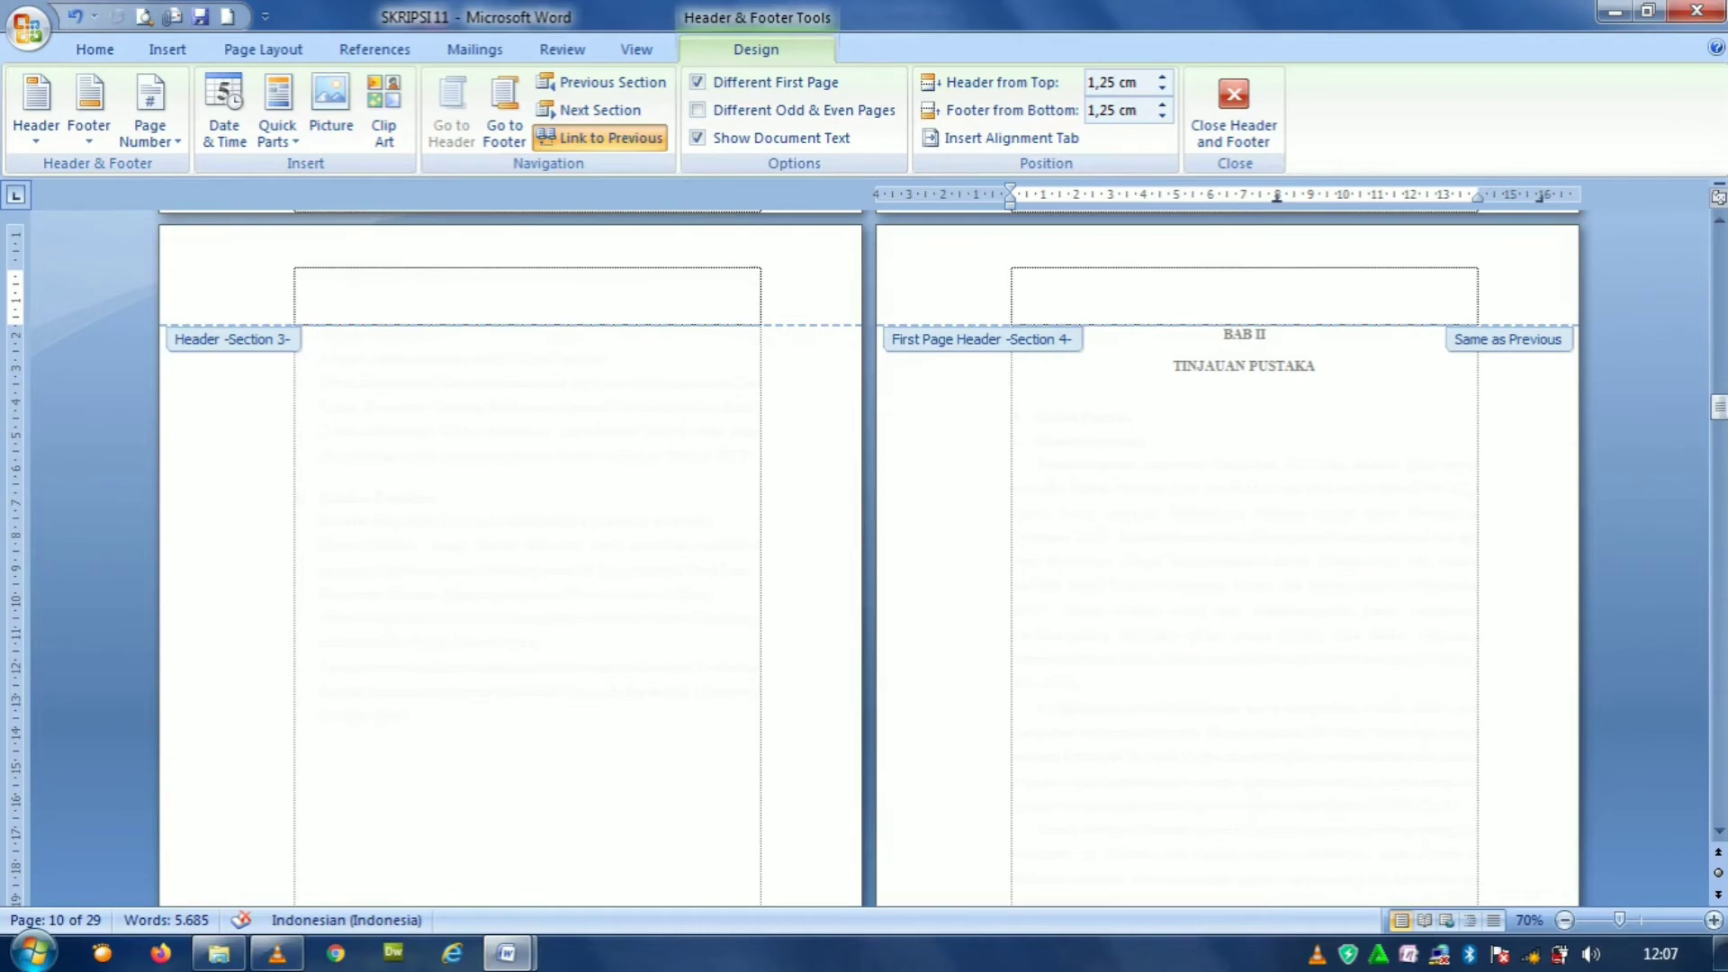
pyautogui.doubleClick(1224, 334)
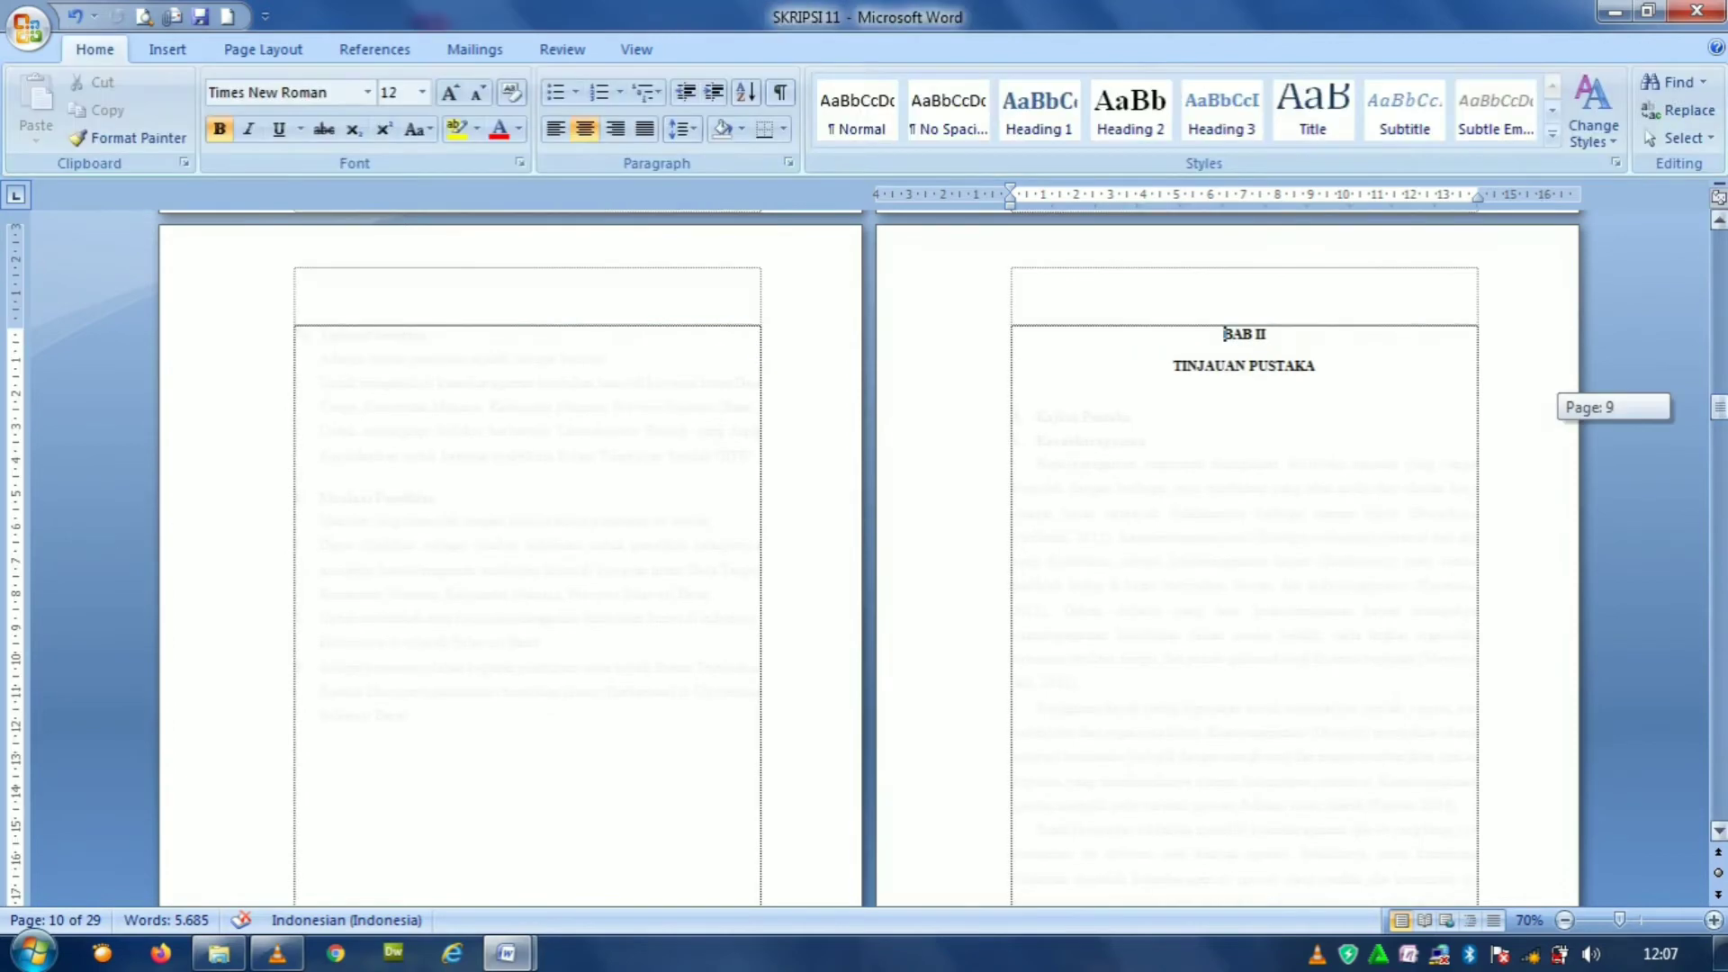
# Insert a Next Page section break directly before the BAB III heading and check the new section's header settings.
pyautogui.moveTo(1717, 460); pyautogui.dragTo(1718, 647)
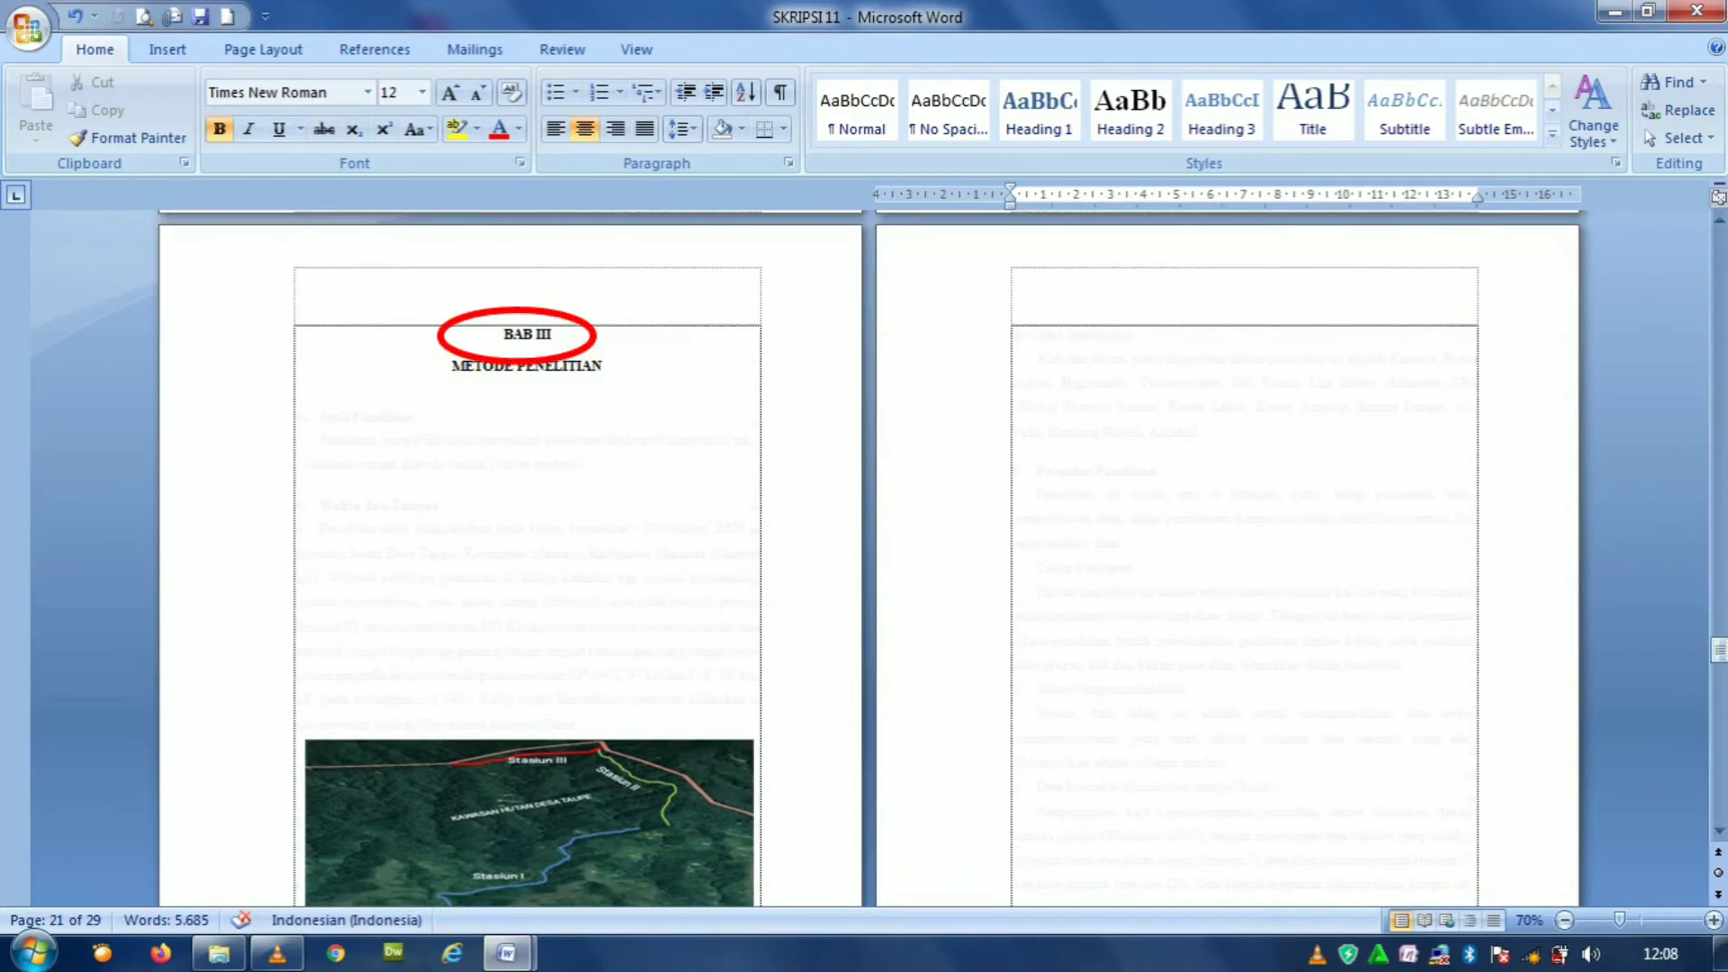
pyautogui.click(505, 334)
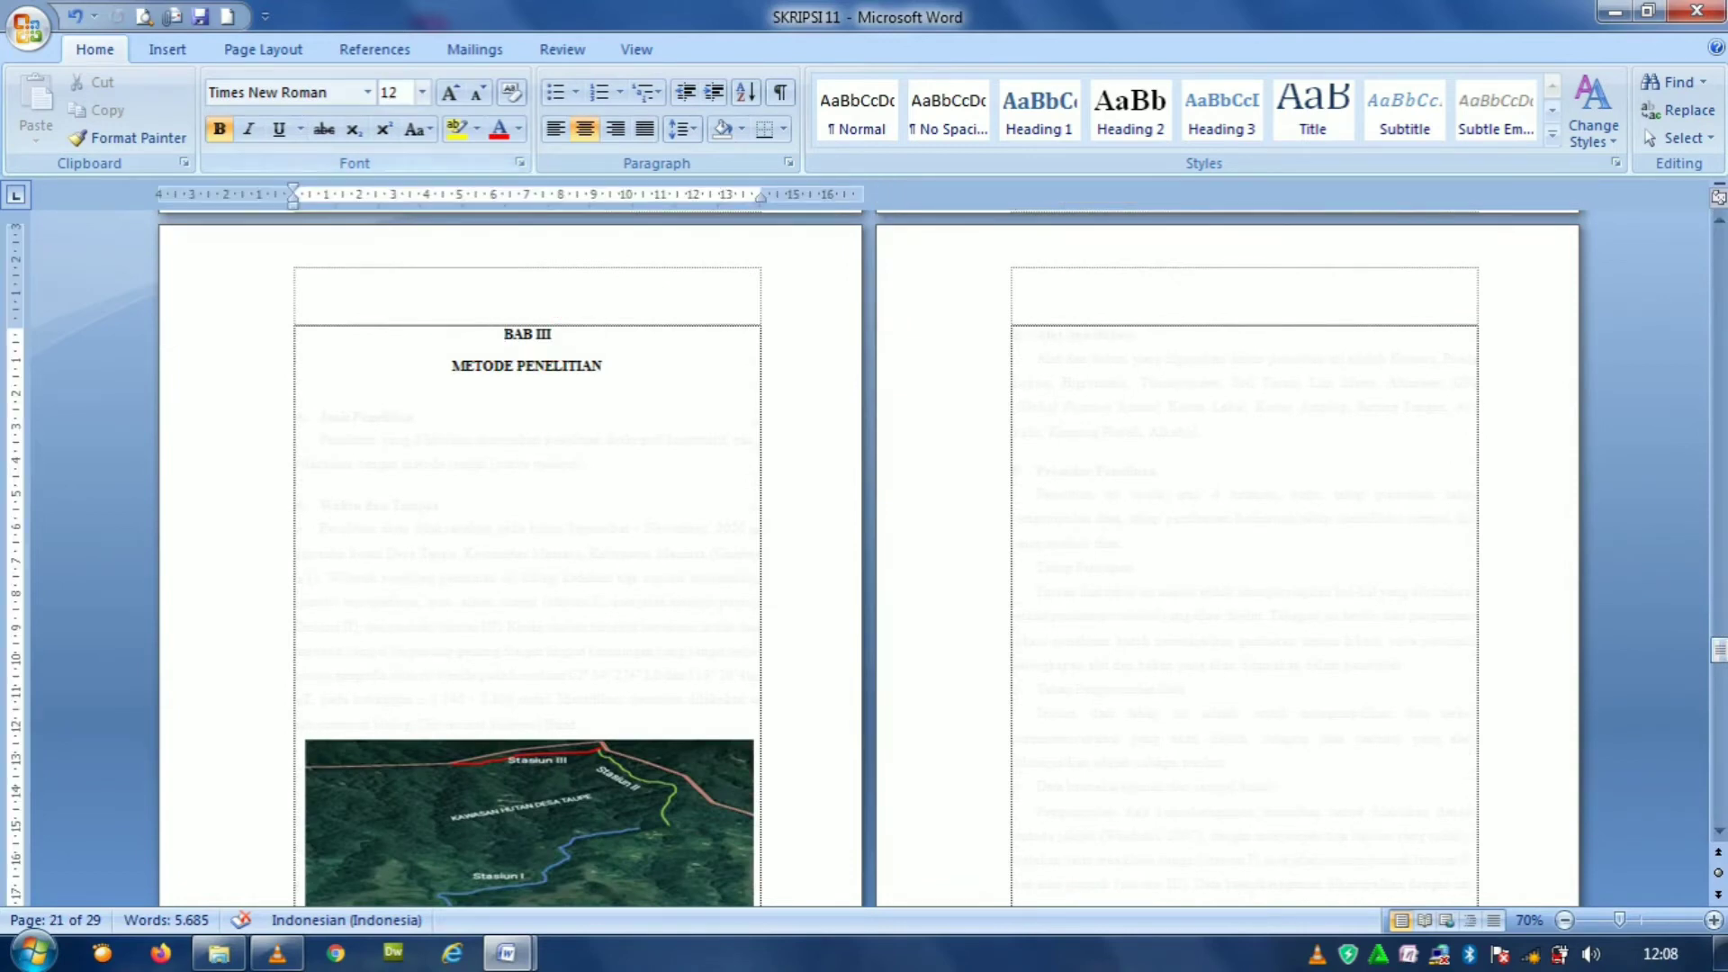
pyautogui.click(262, 49)
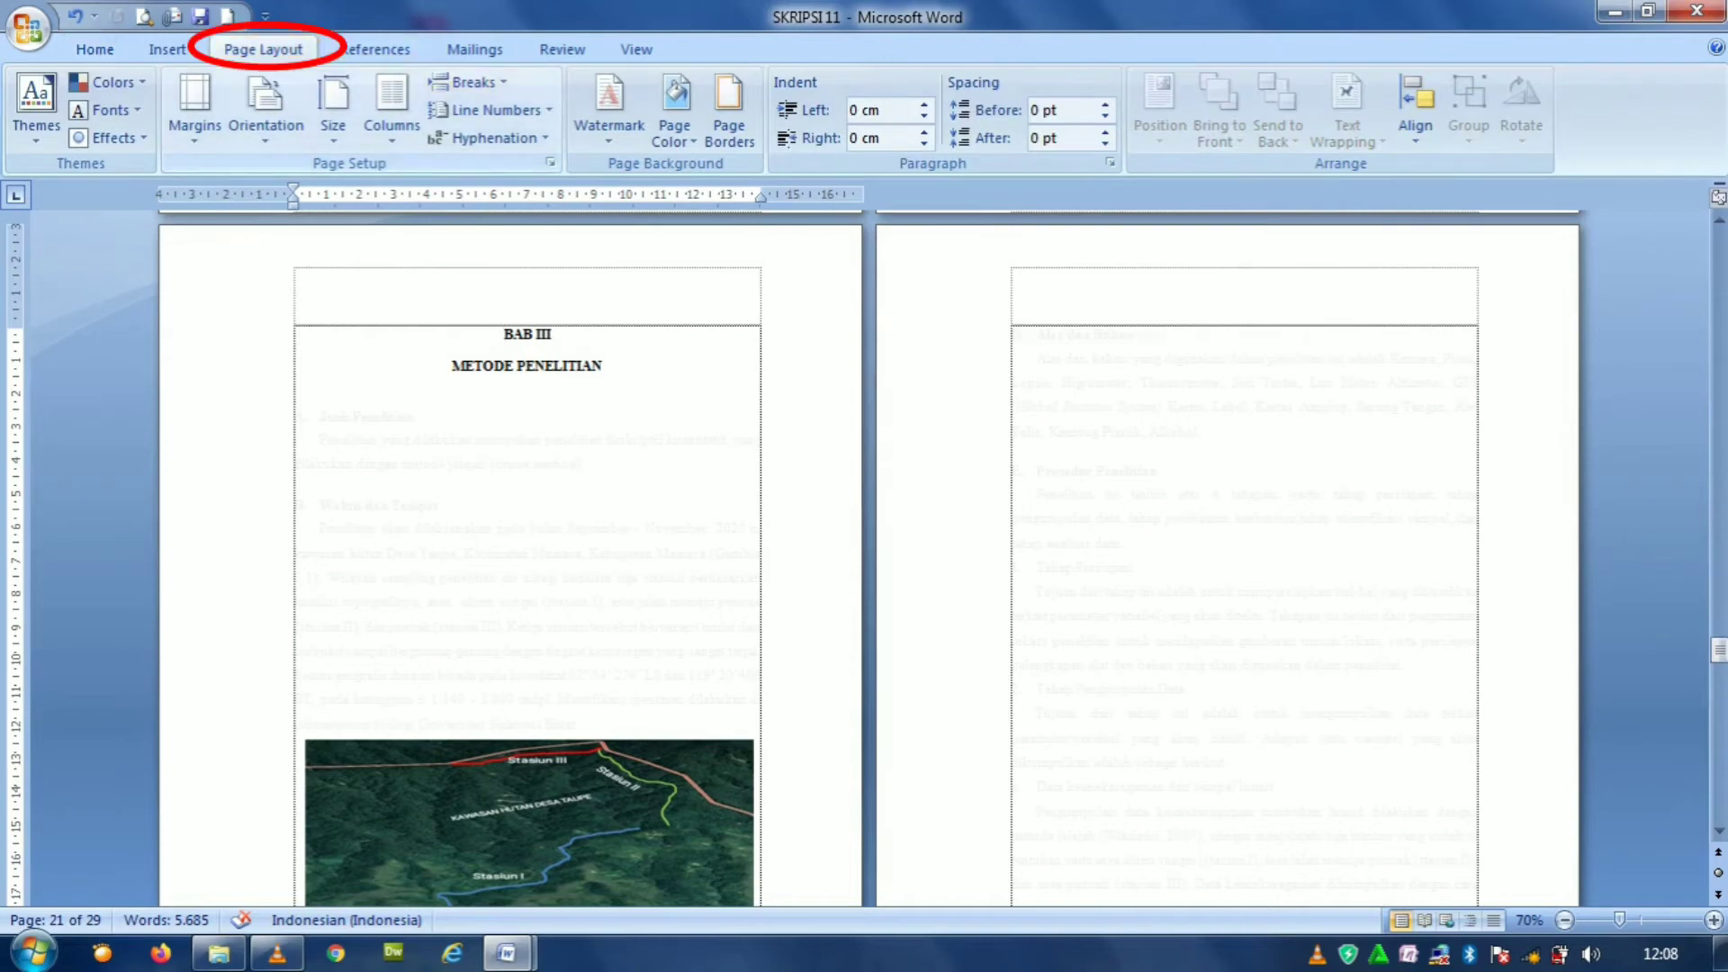
pyautogui.click(468, 82)
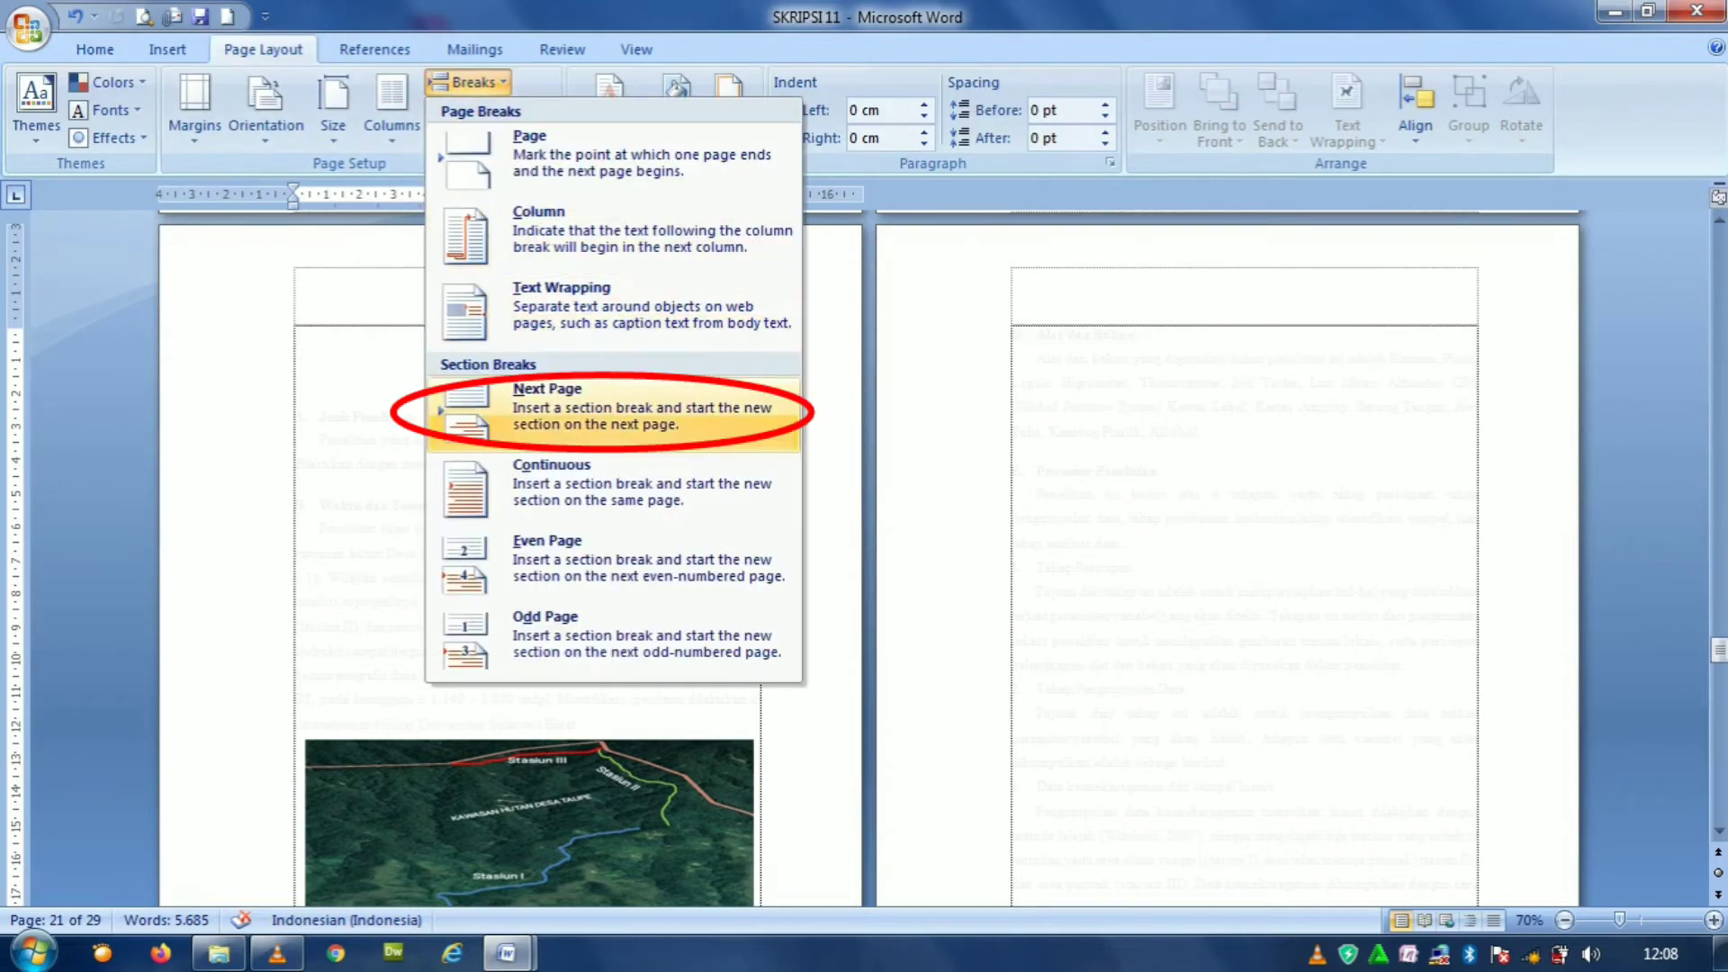
pyautogui.click(594, 406)
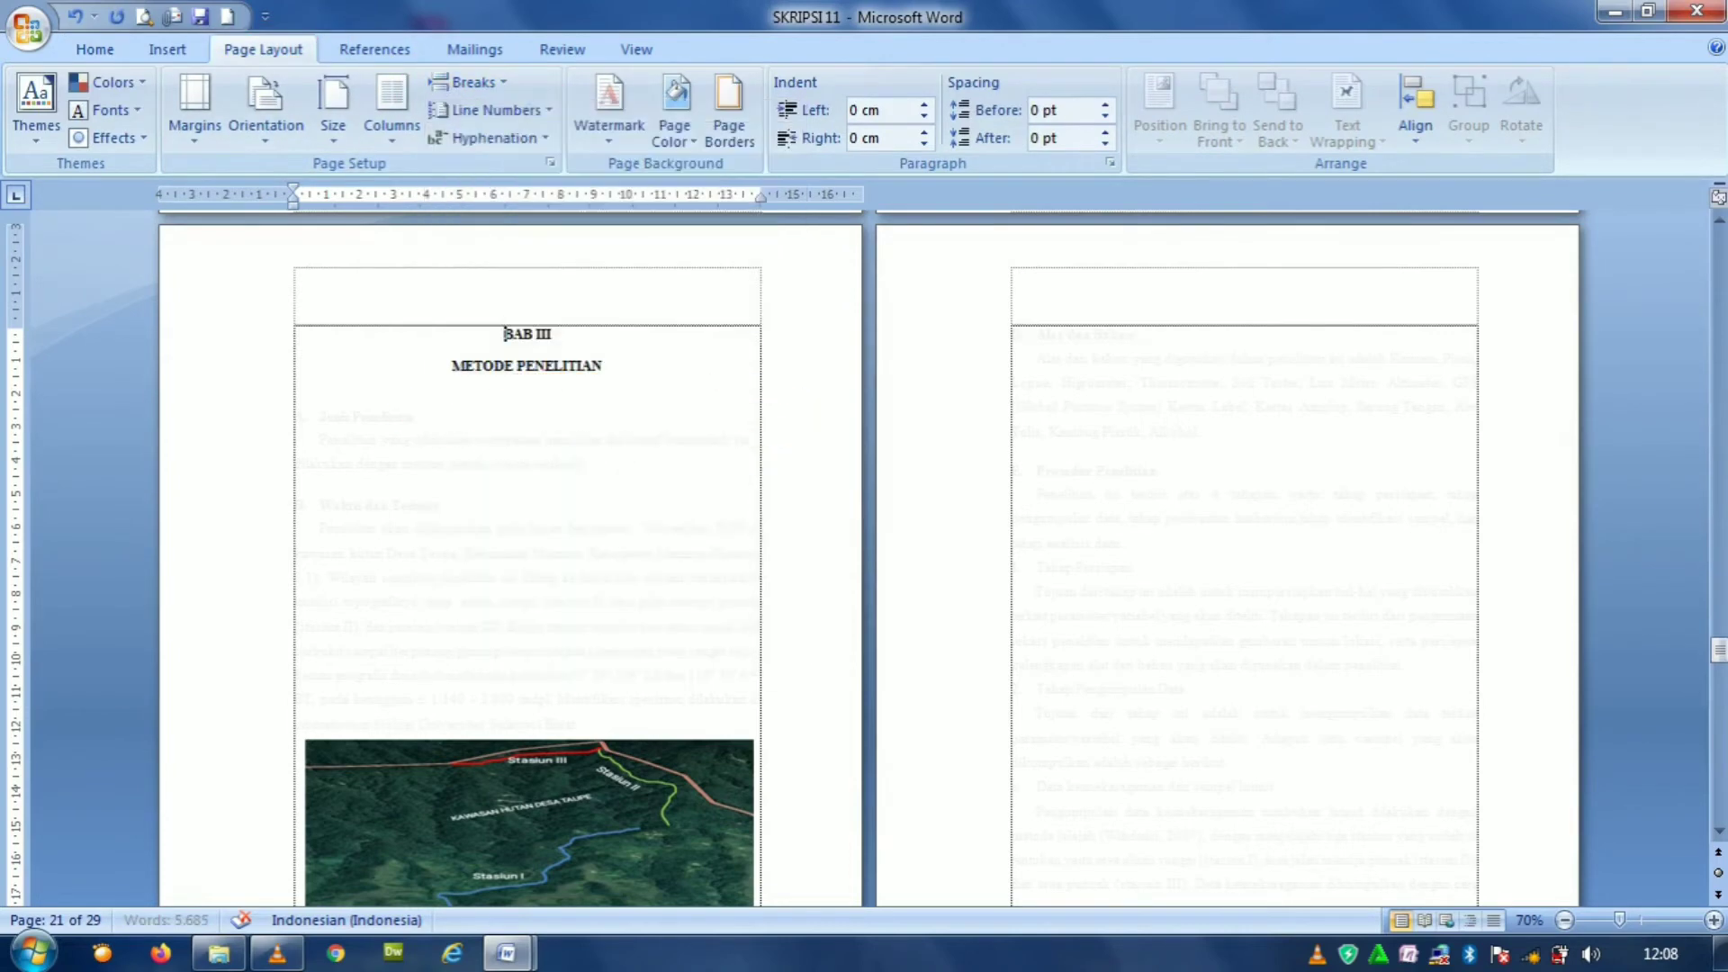
pyautogui.doubleClick(505, 310)
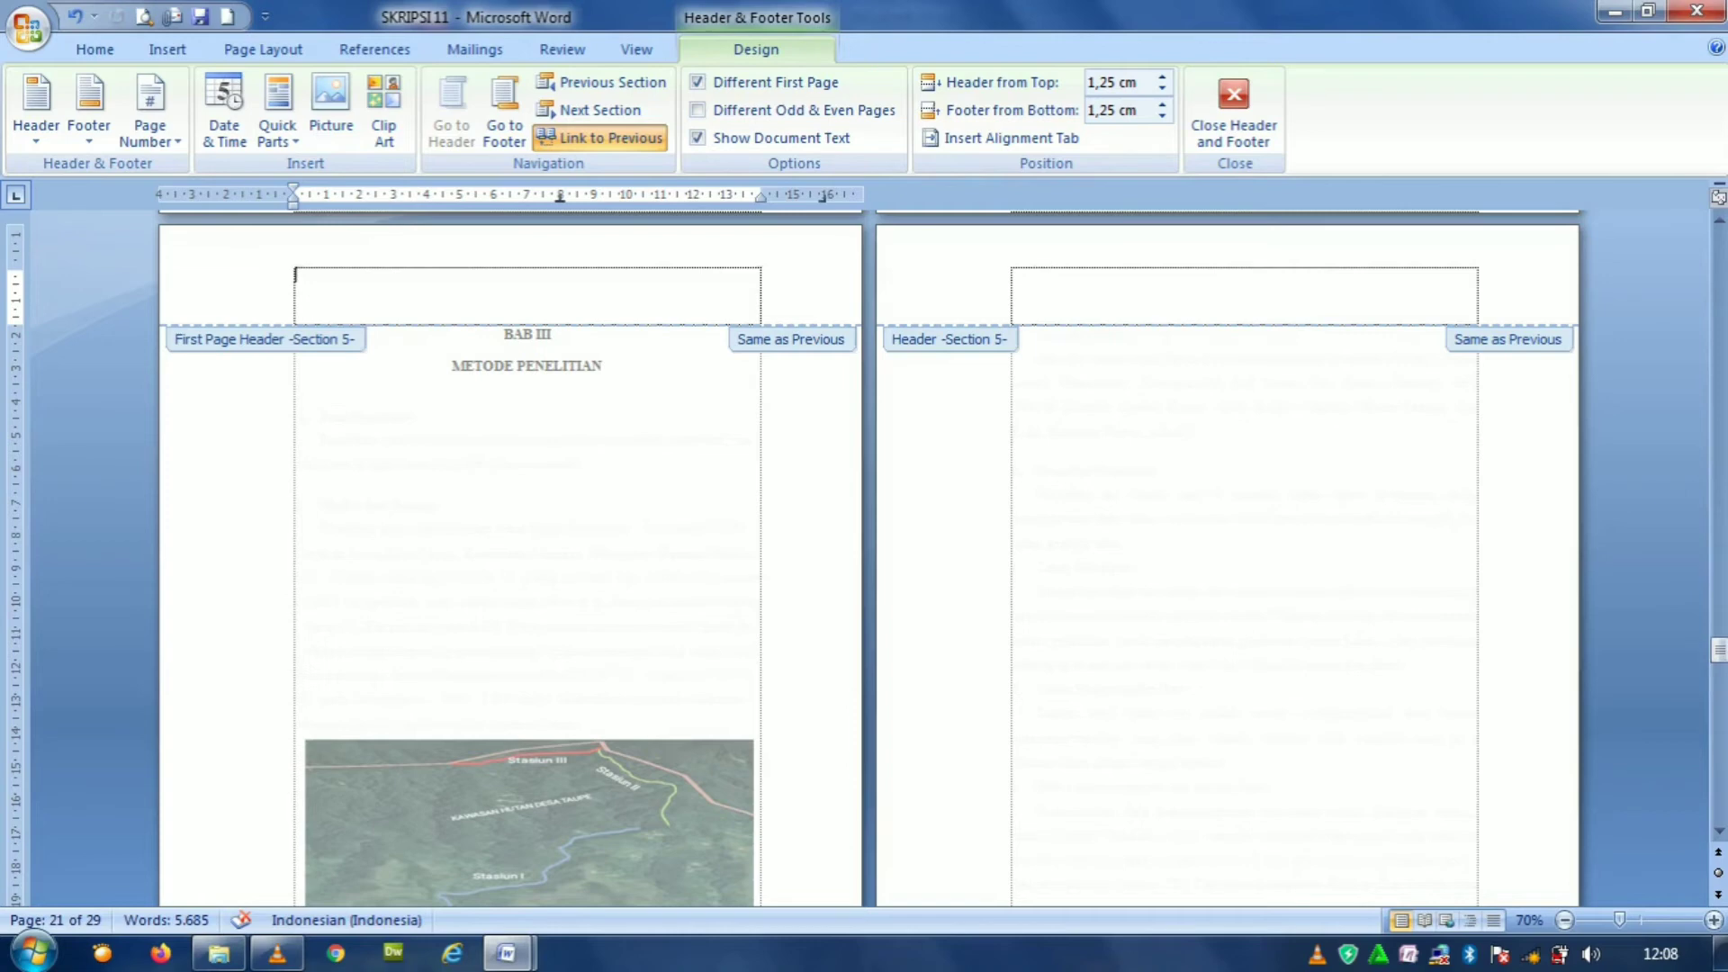
pyautogui.doubleClick(505, 334)
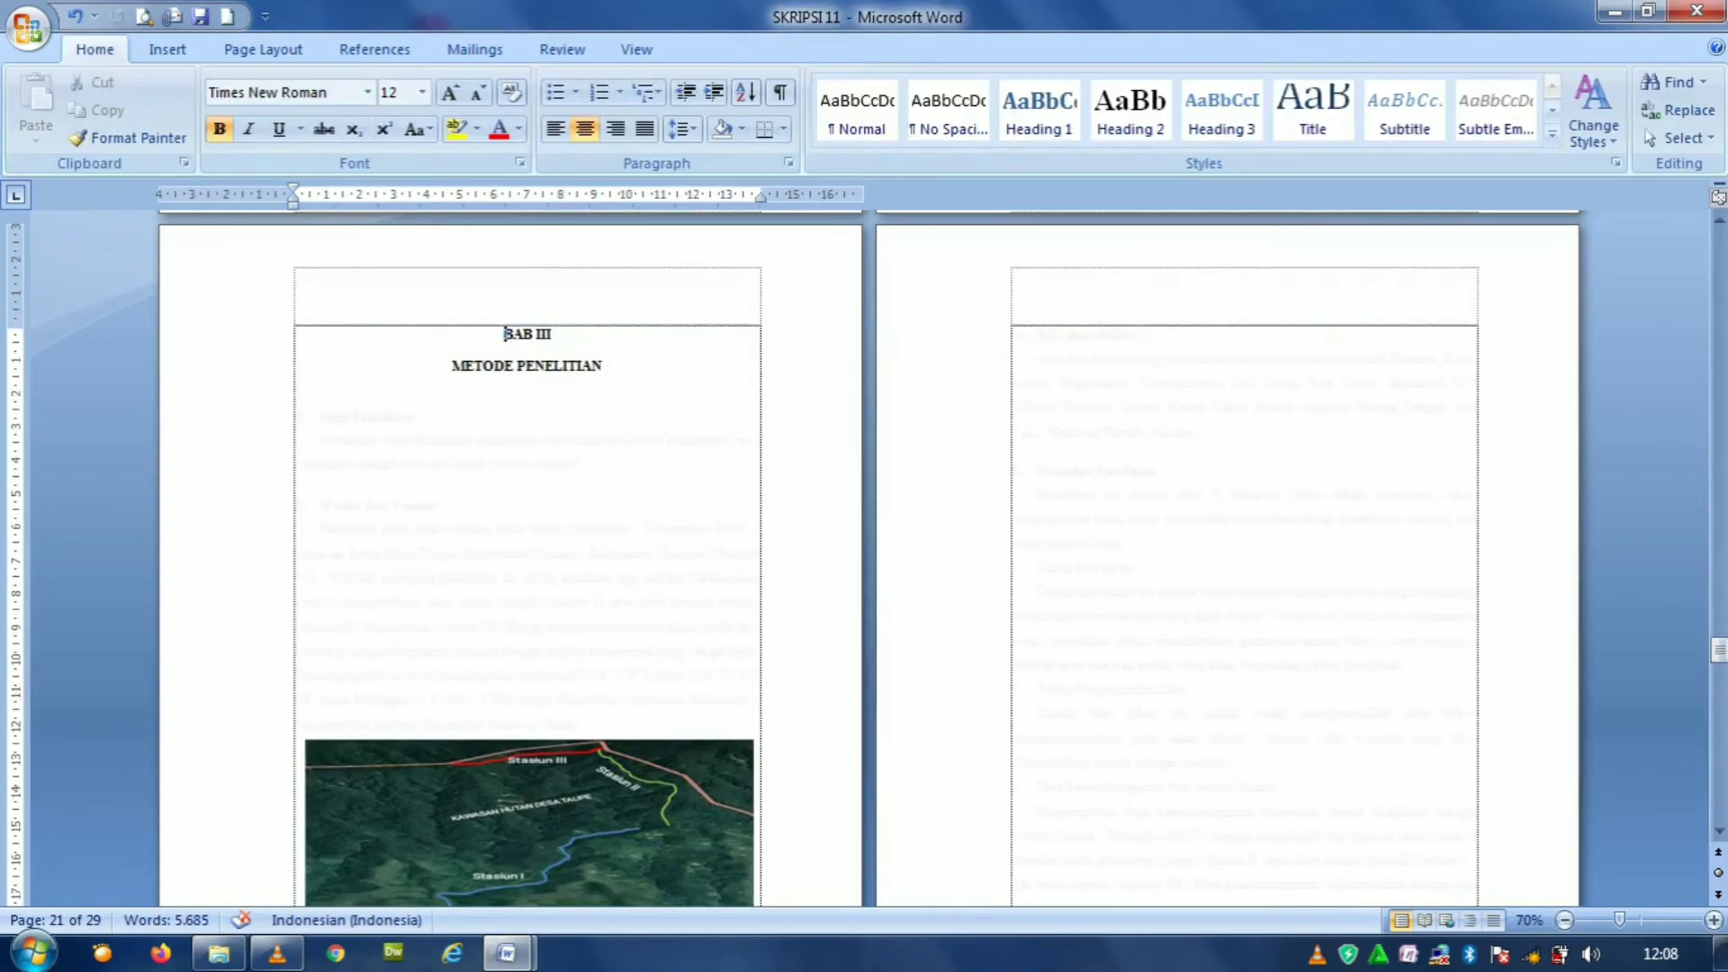
# Inspect the header and footer areas of the SKRIPSI and LEMBAR PENGESAHAN pages, and close header and footer editing.
pyautogui.moveTo(1718, 649); pyautogui.dragTo(1718, 239)
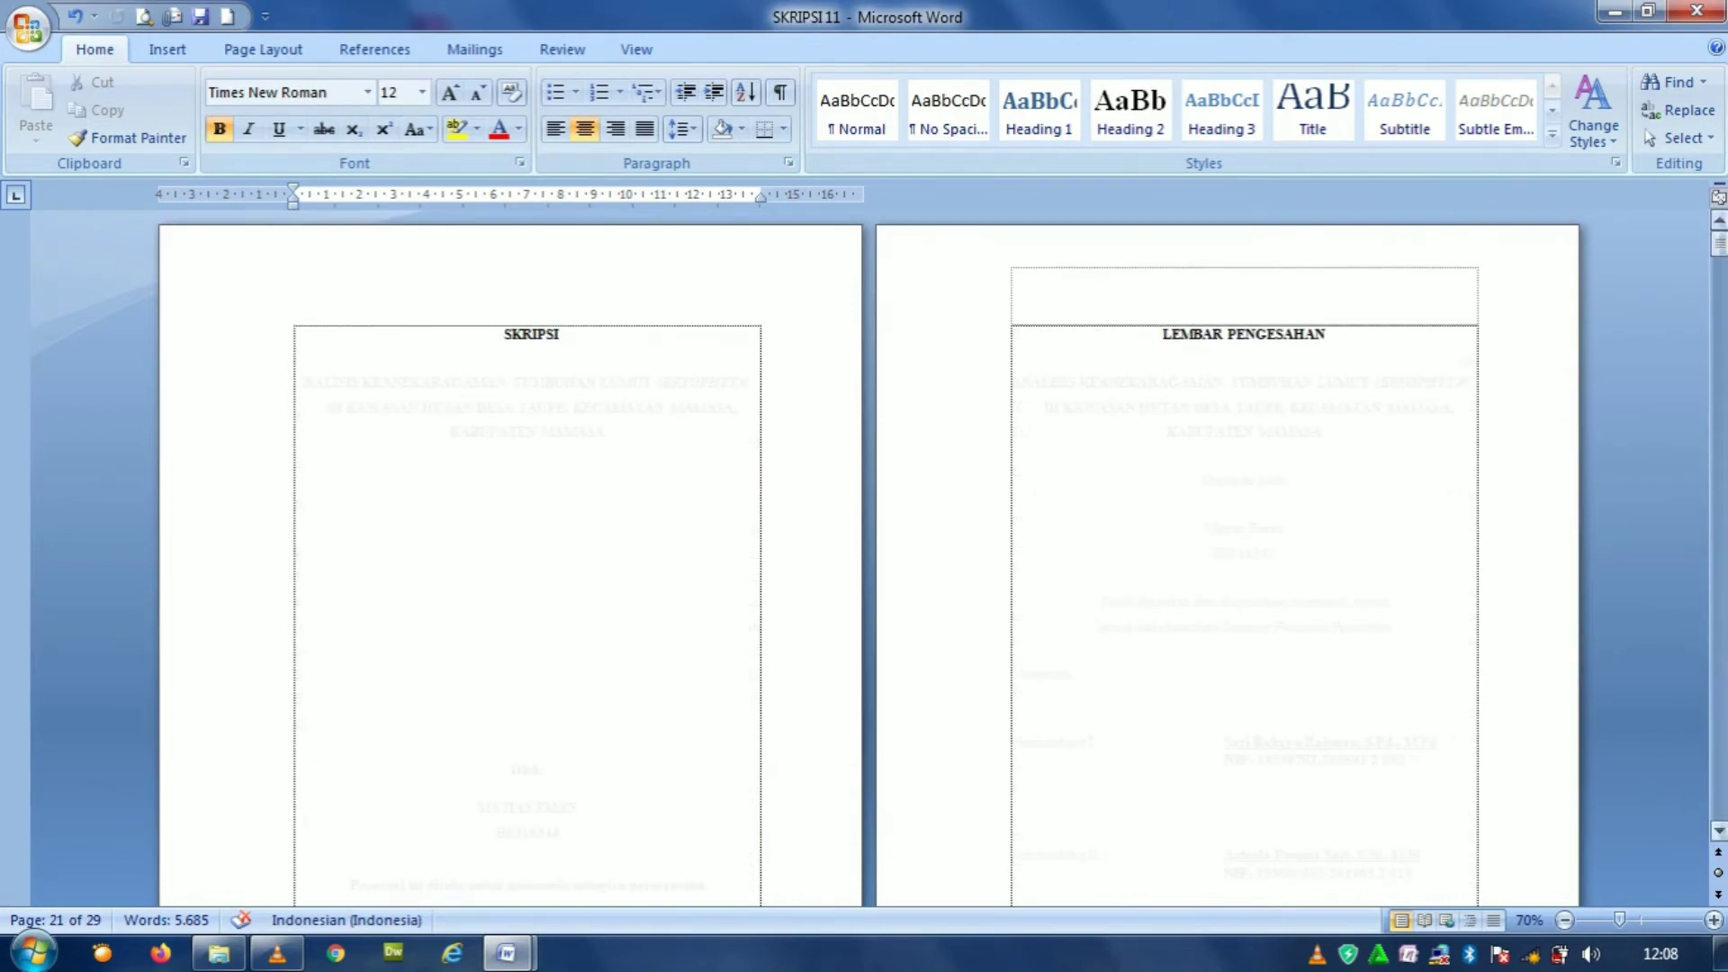
pyautogui.doubleClick(1014, 275)
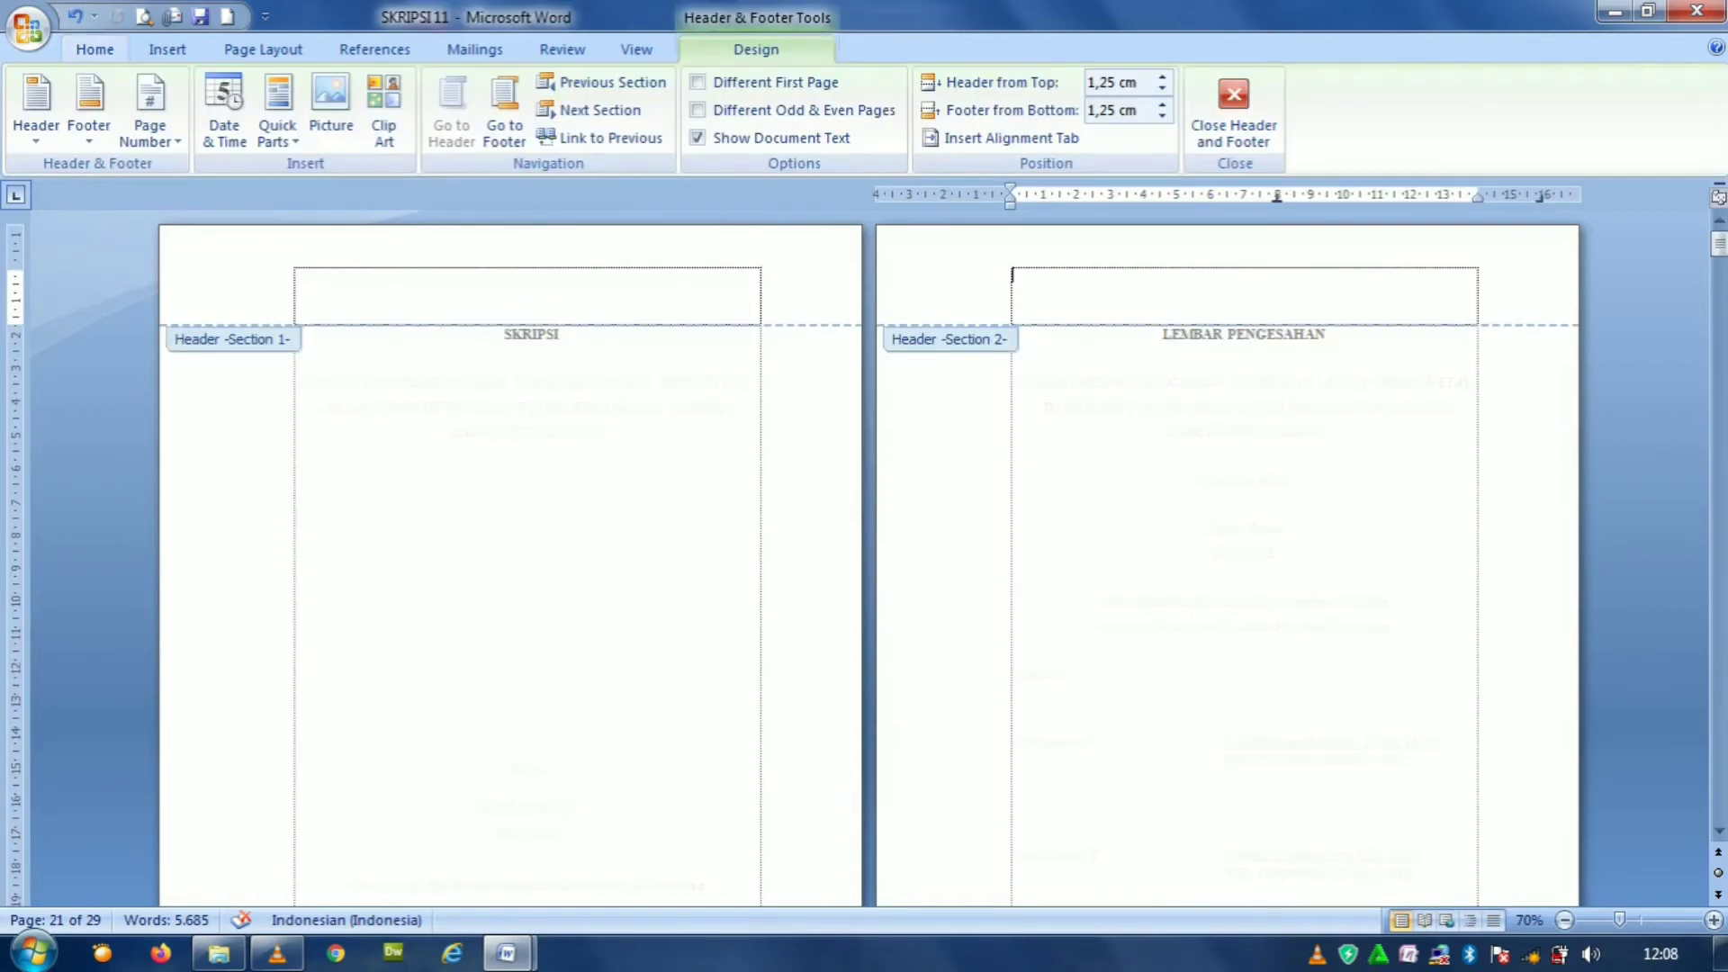
pyautogui.scroll(-10, 869, 558)
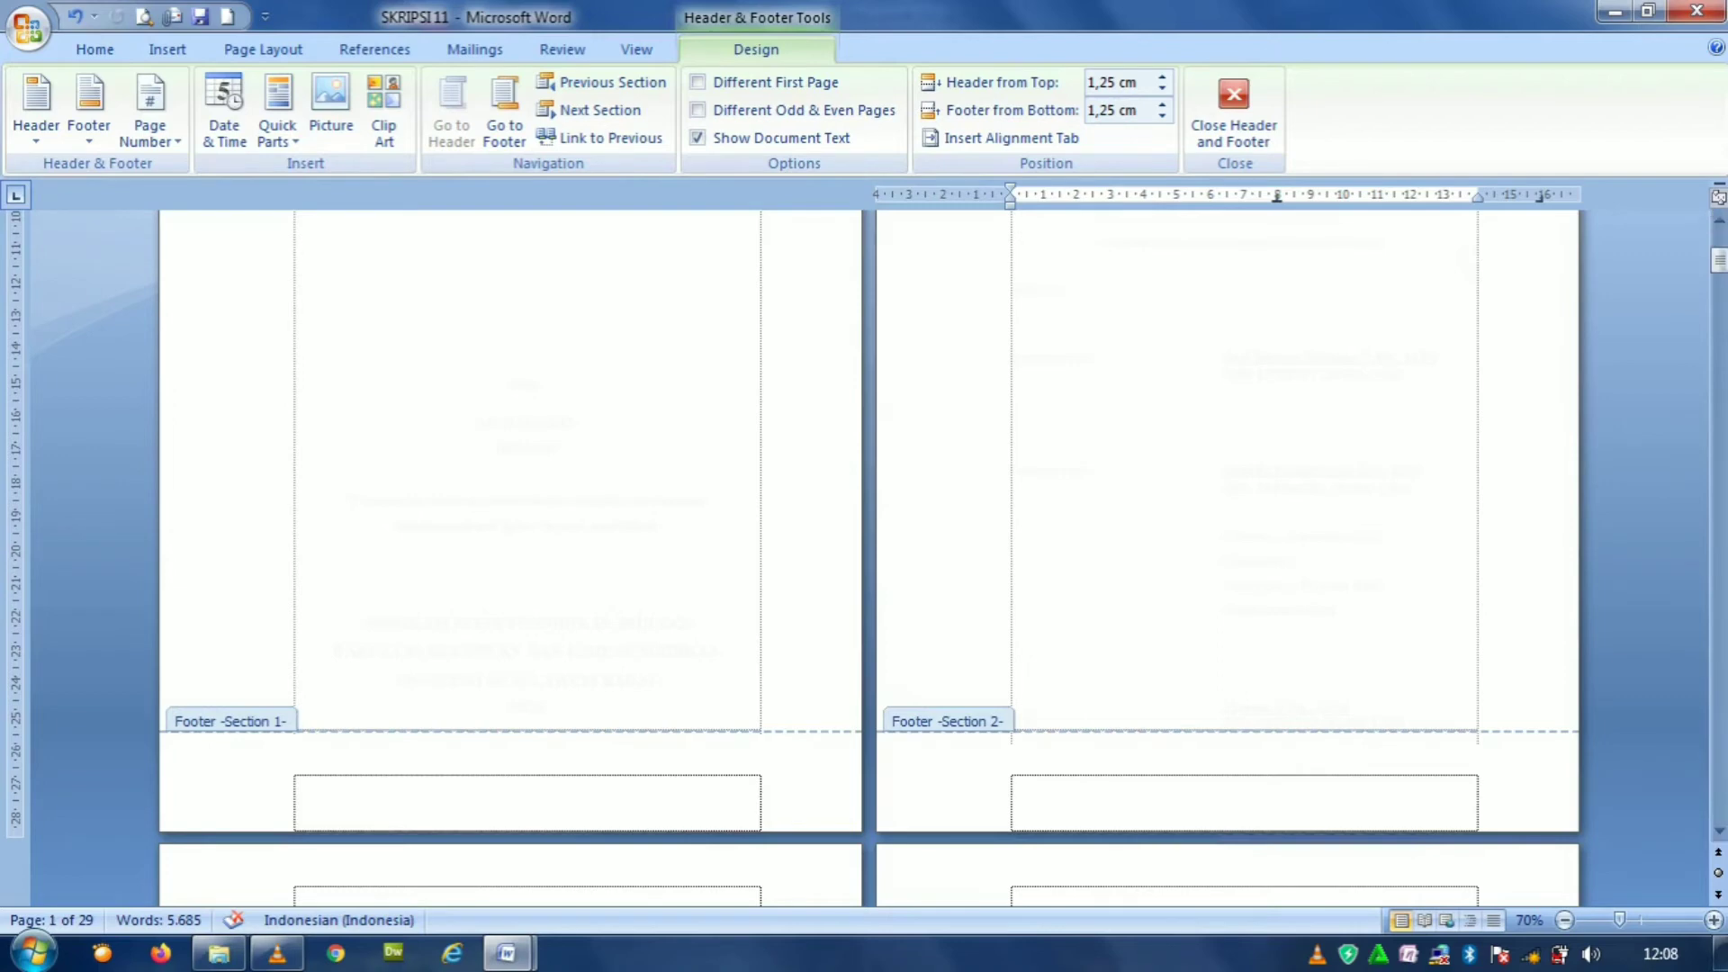
pyautogui.moveTo(1720, 260); pyautogui.dragTo(1719, 242)
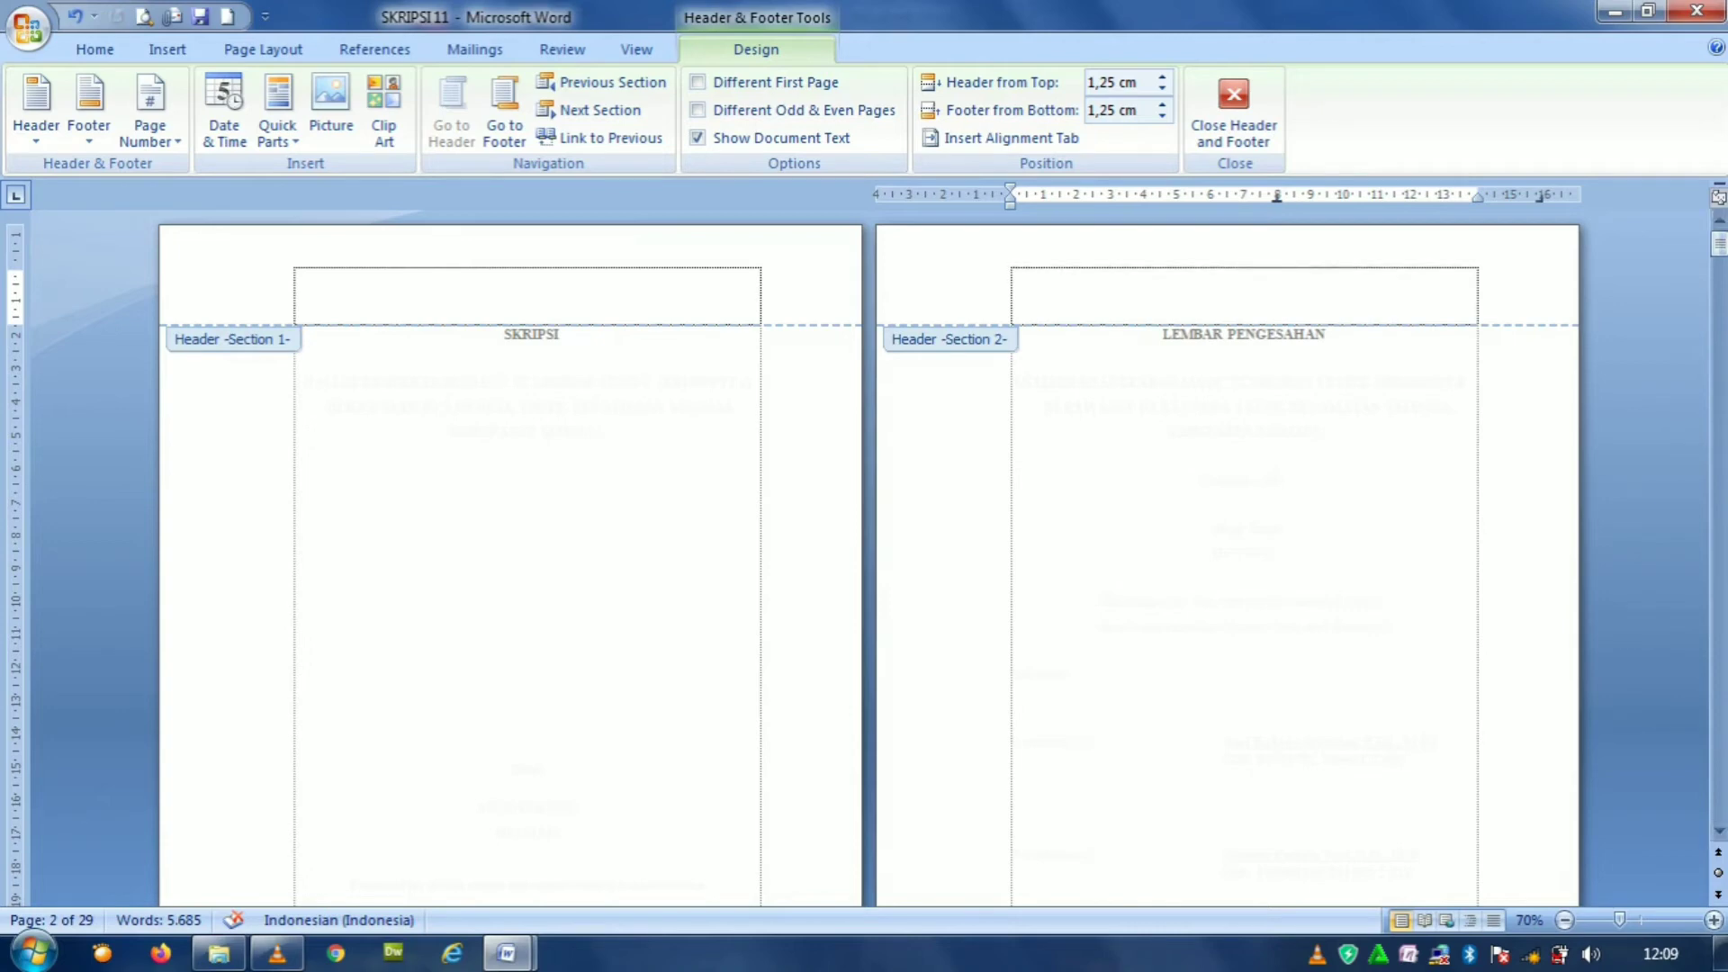
pyautogui.click(1233, 113)
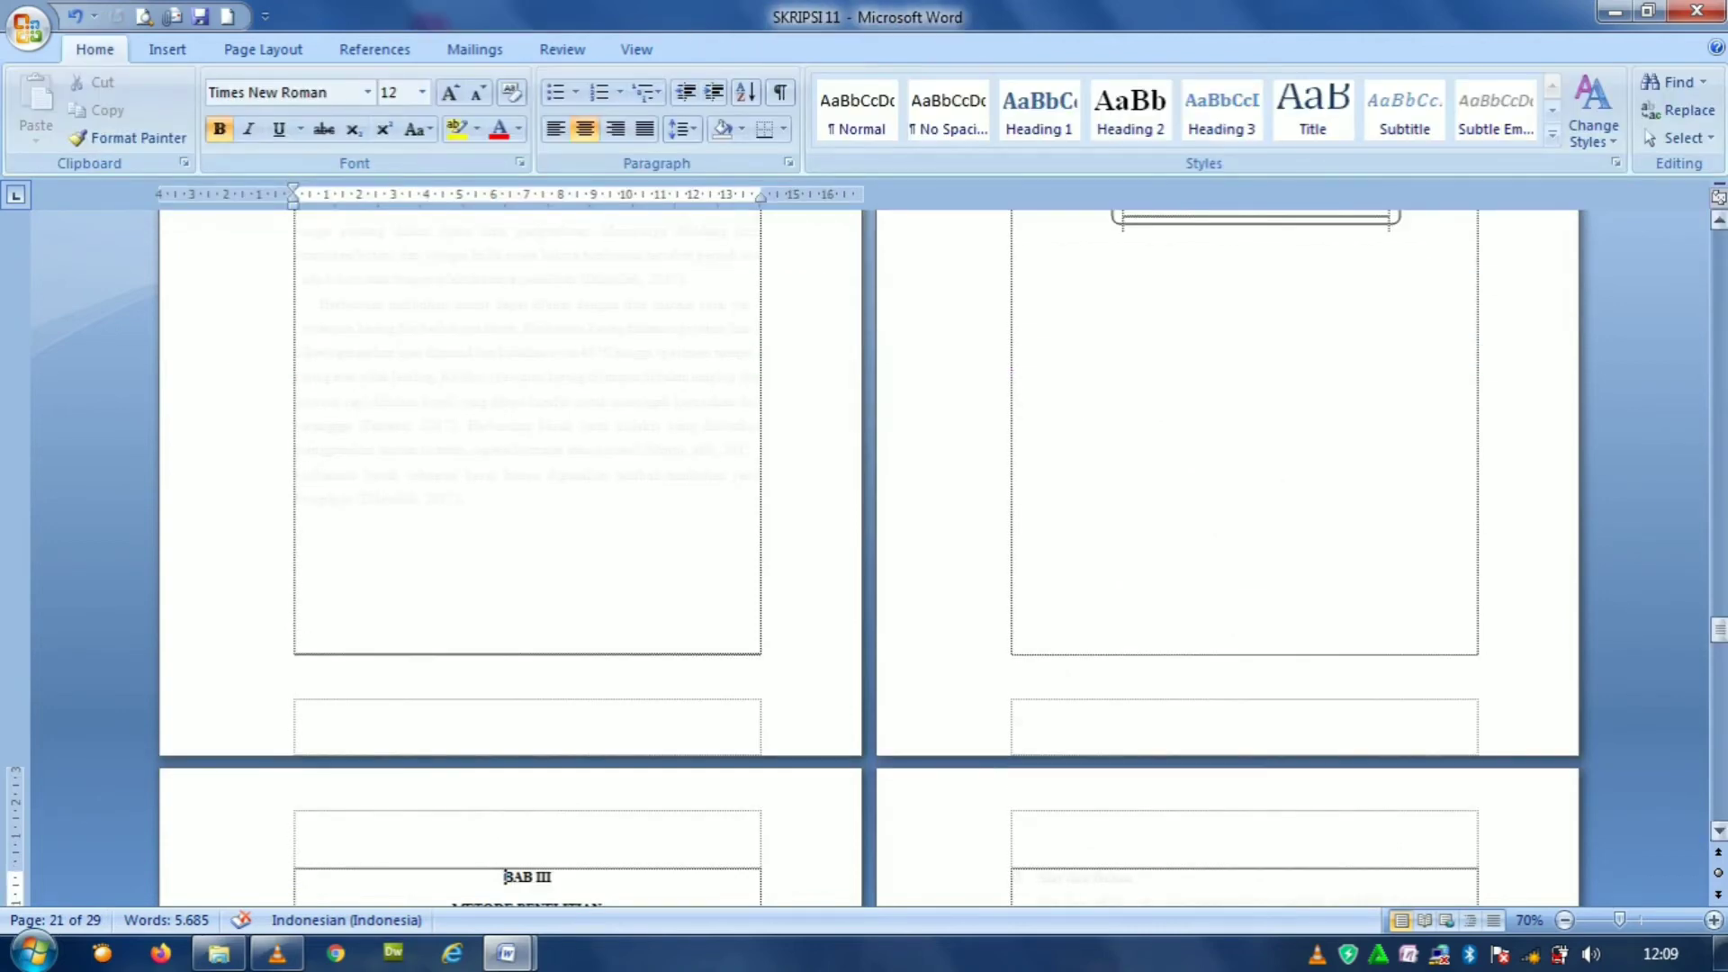
# Insert a Plain Number 2 page number at the bottom of the LEMBAR PENGESAHAN page in section 2.
pyautogui.moveTo(1719, 630); pyautogui.dragTo(1719, 242)
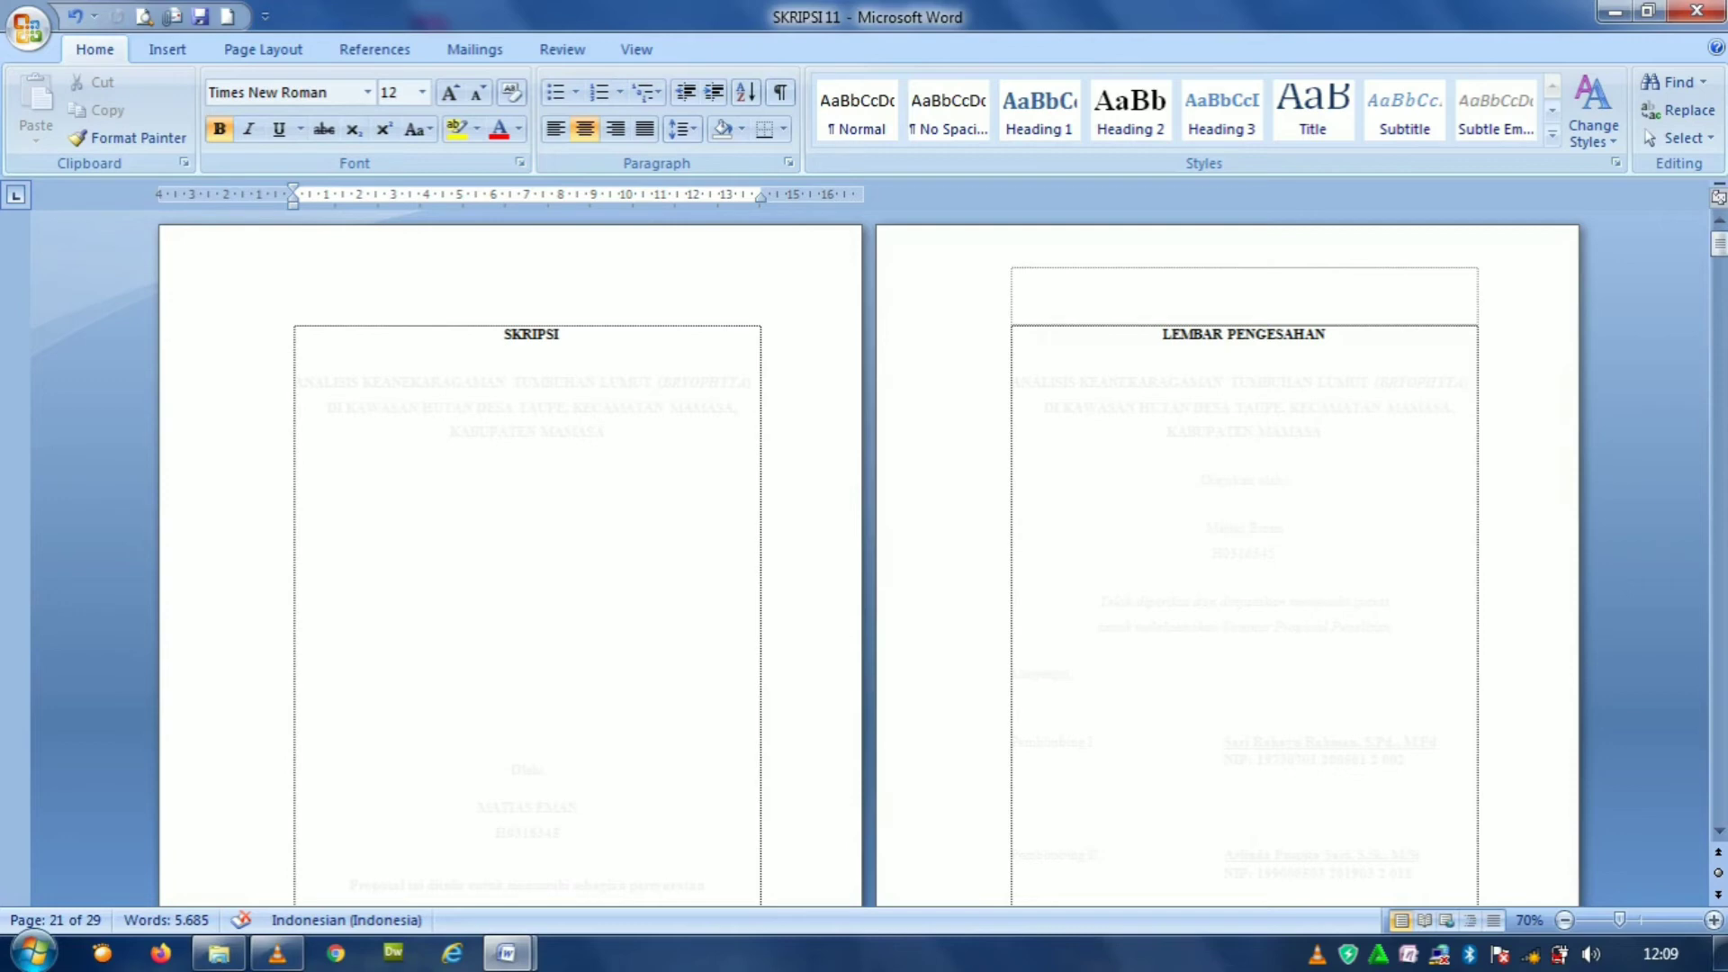
pyautogui.click(1236, 407)
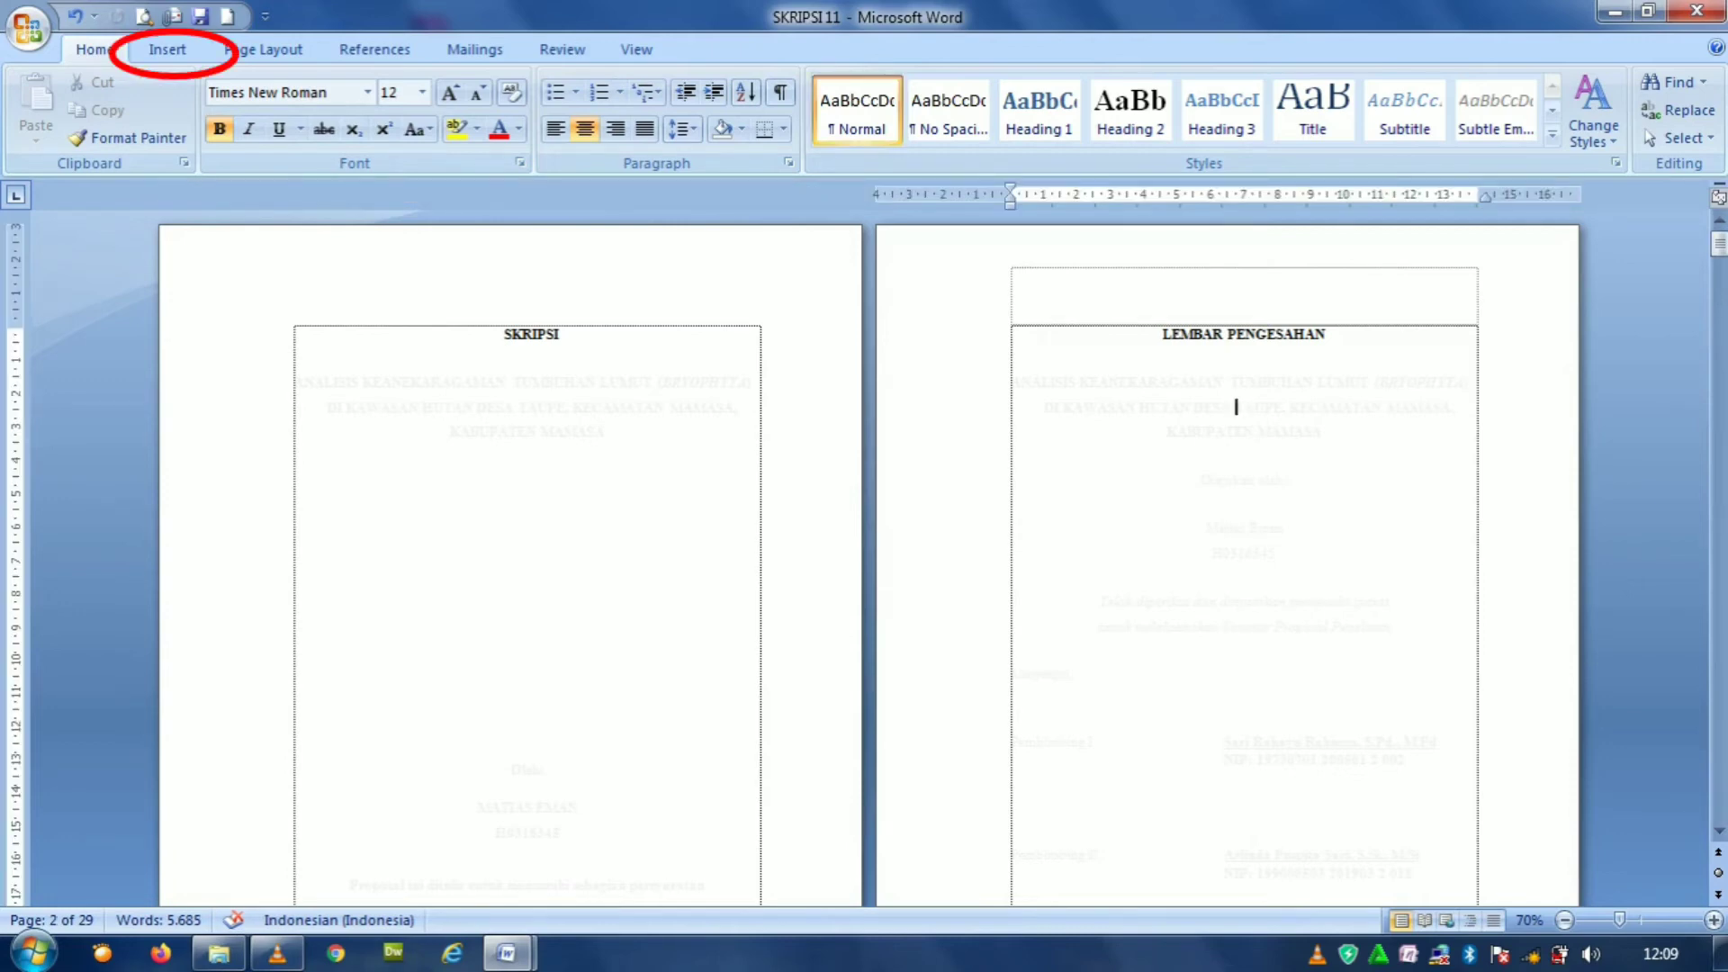
pyautogui.click(167, 49)
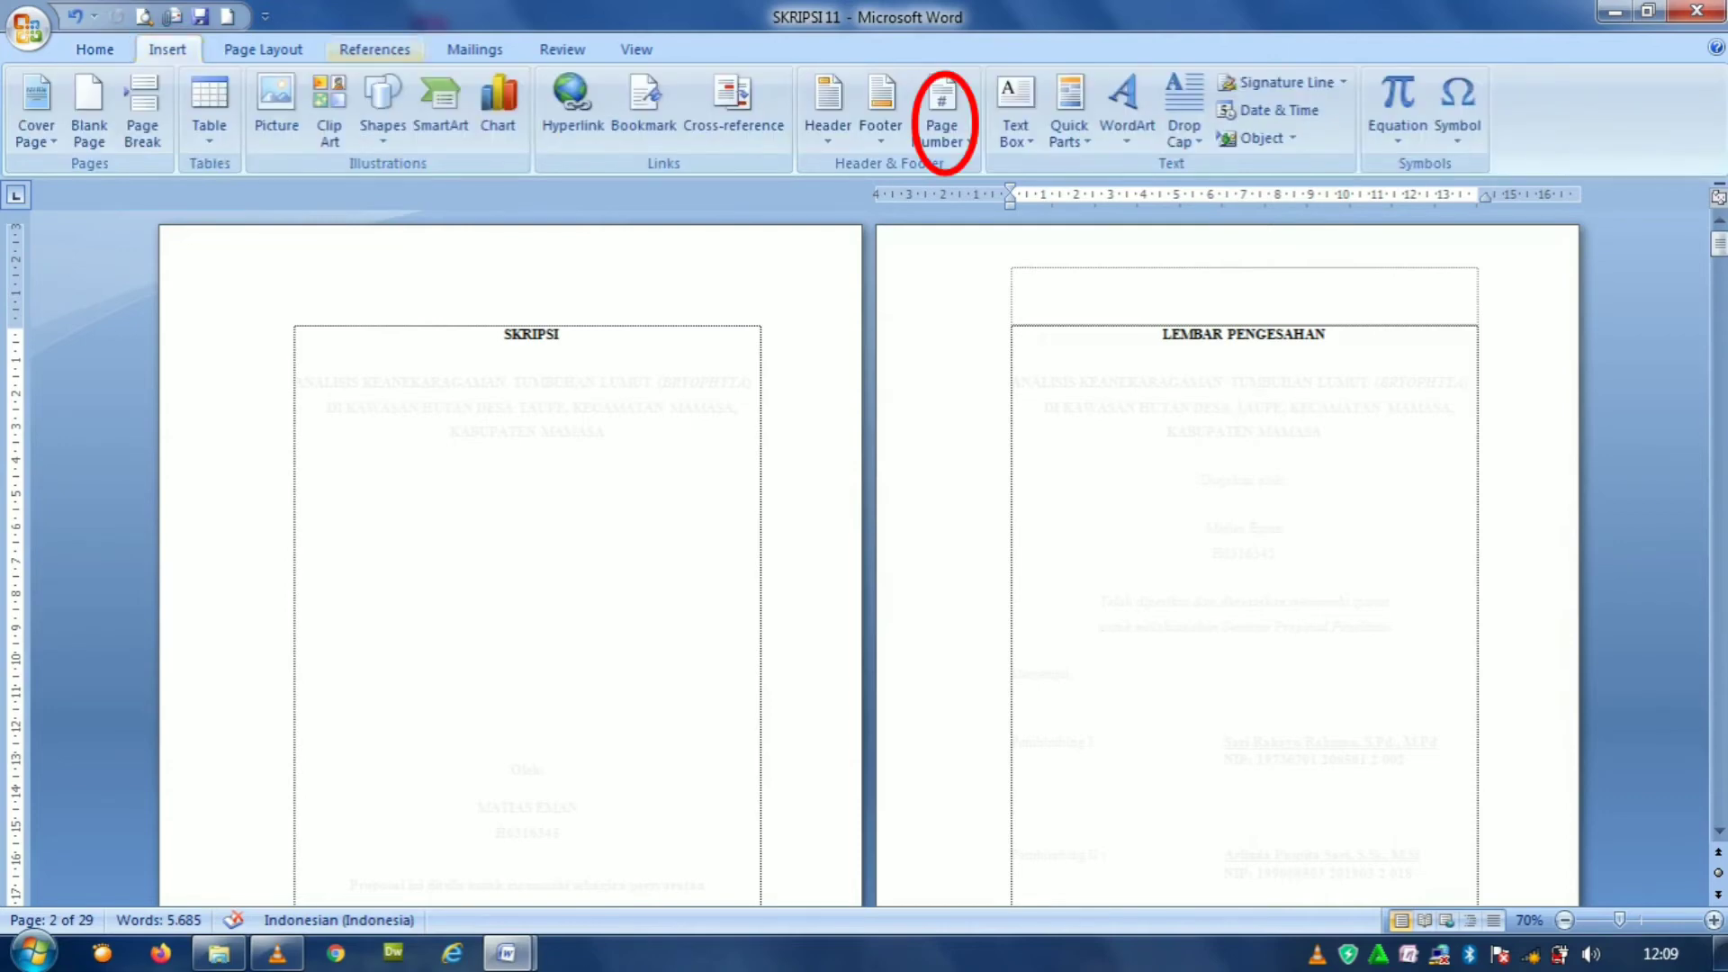
pyautogui.click(941, 126)
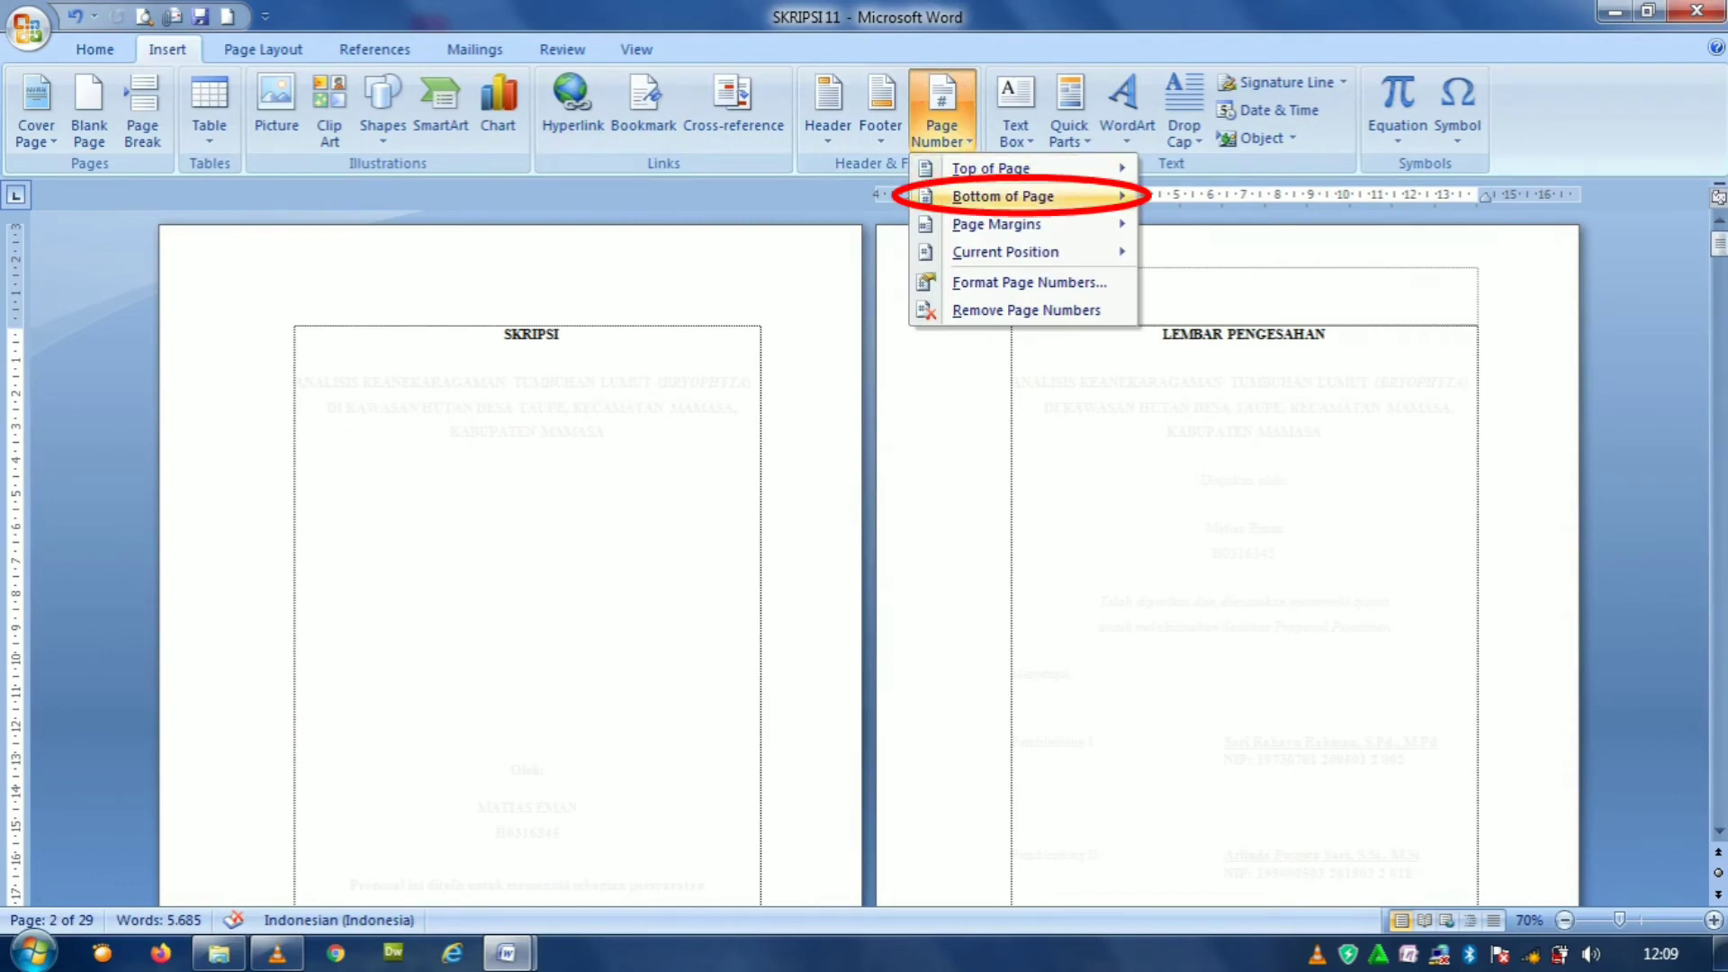
pyautogui.moveTo(1023, 196)
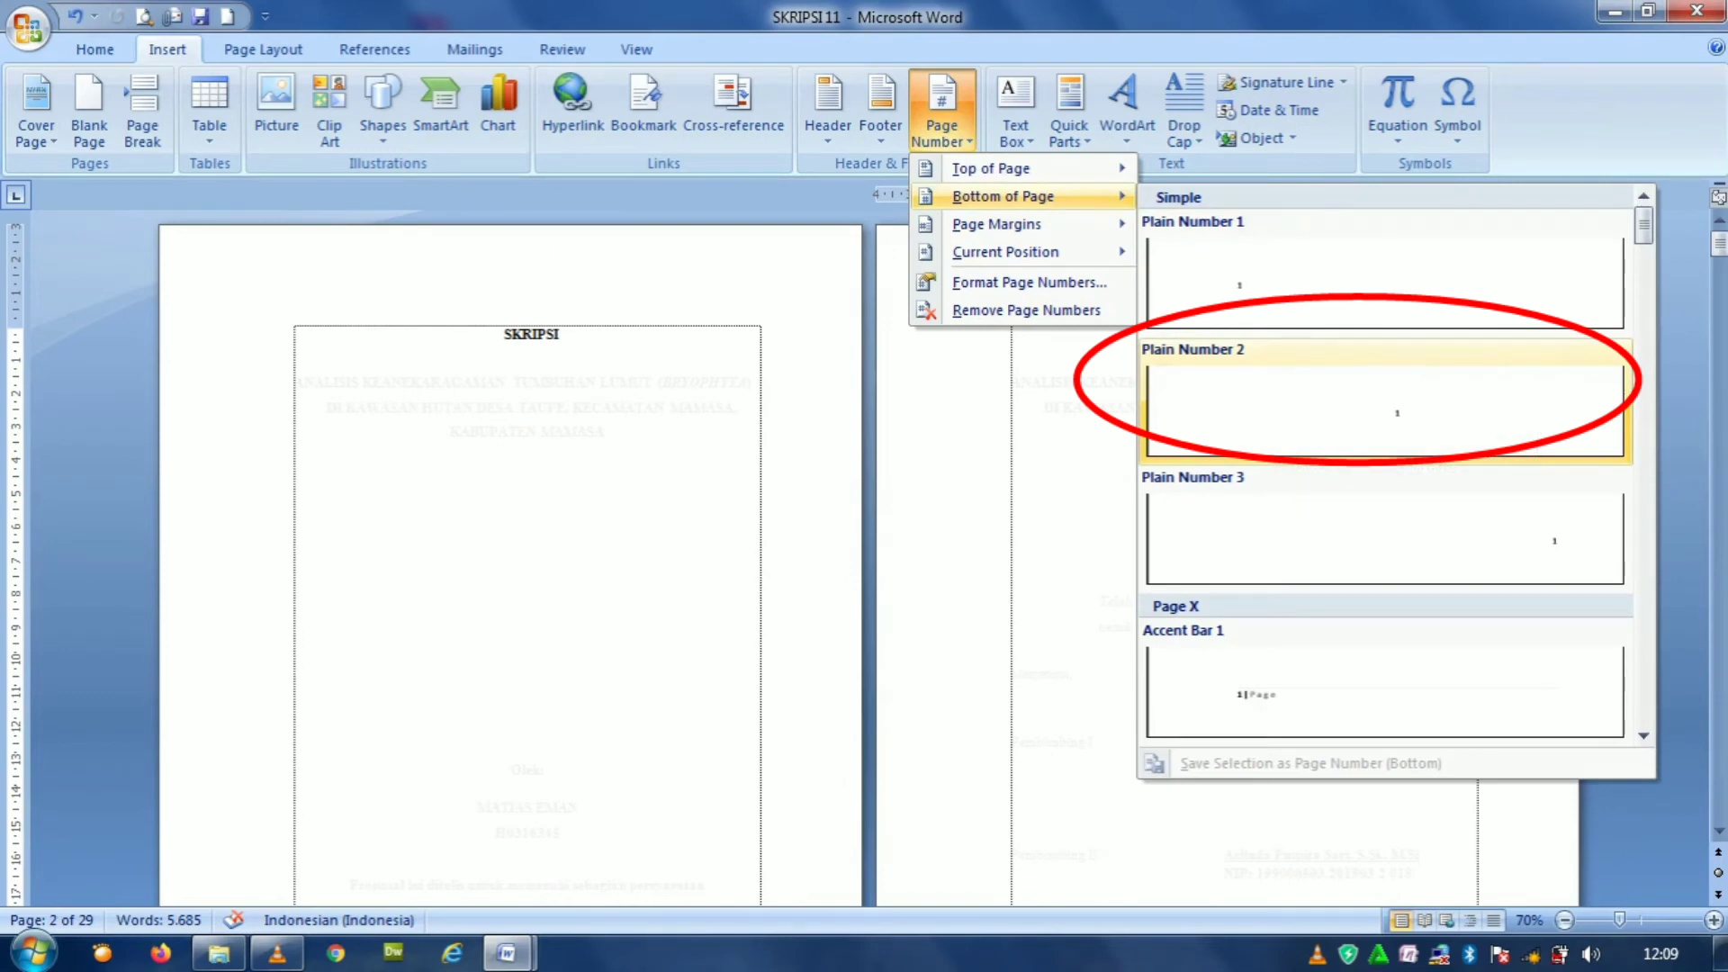
pyautogui.click(1386, 405)
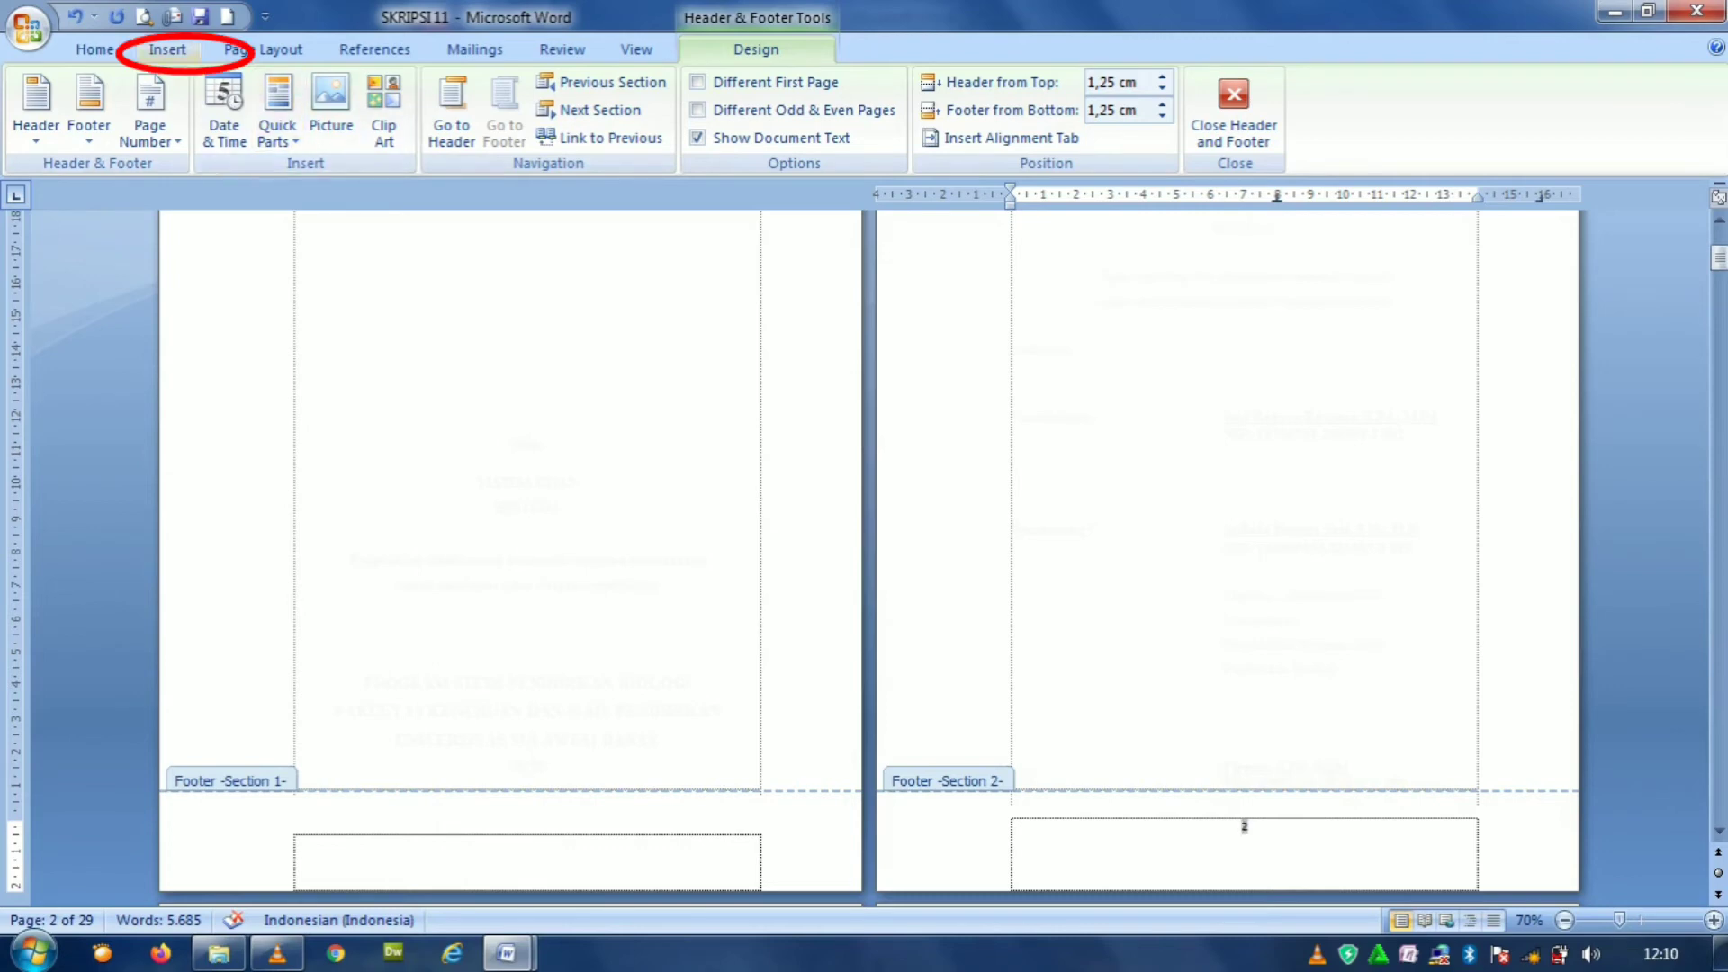
# Format the section 2 page numbers as i, ii, iii and start them at i.
pyautogui.click(169, 50)
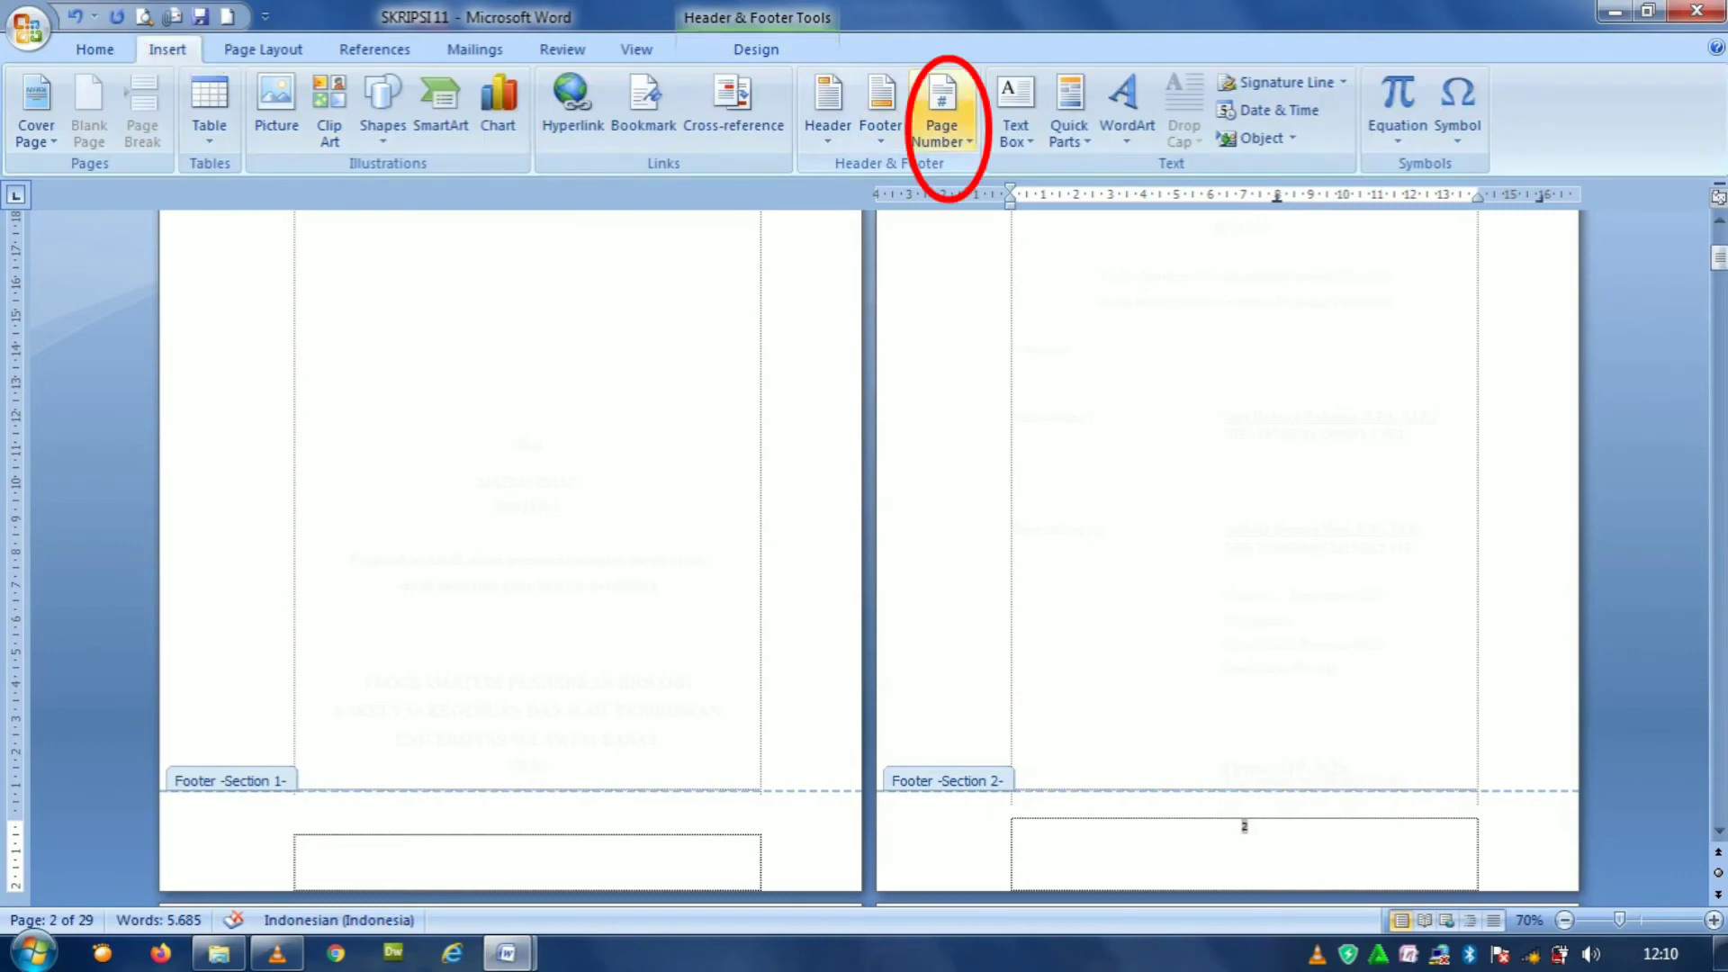
pyautogui.click(941, 133)
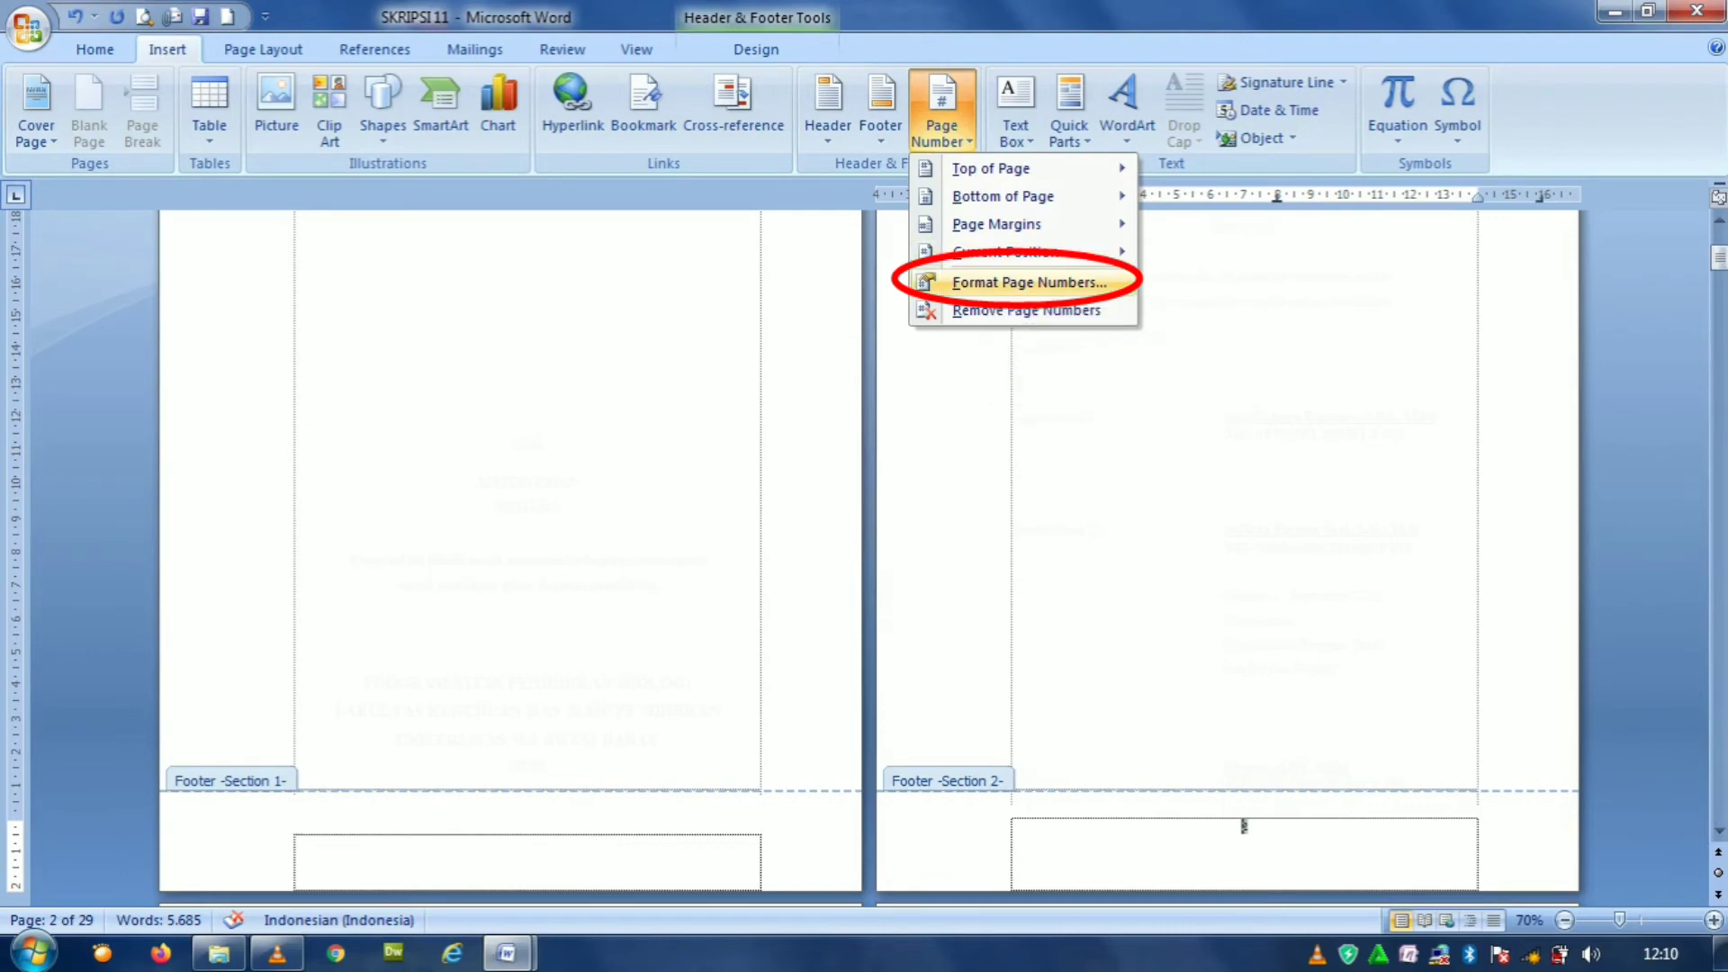
pyautogui.click(1028, 282)
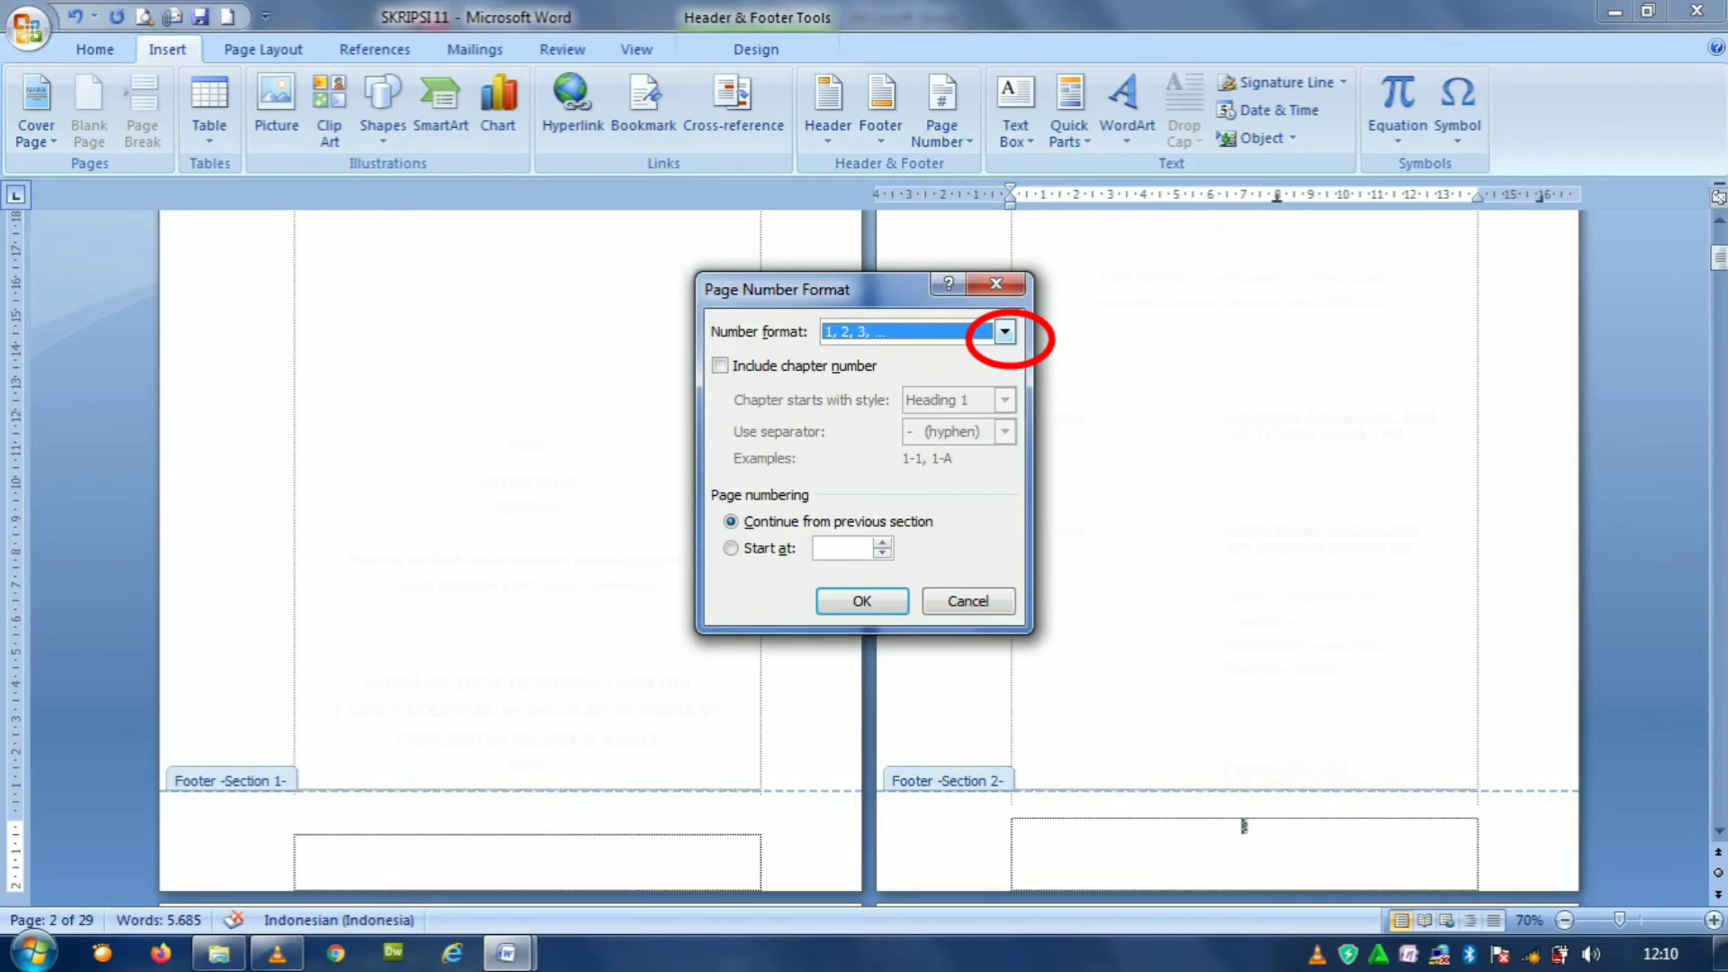
pyautogui.click(1006, 332)
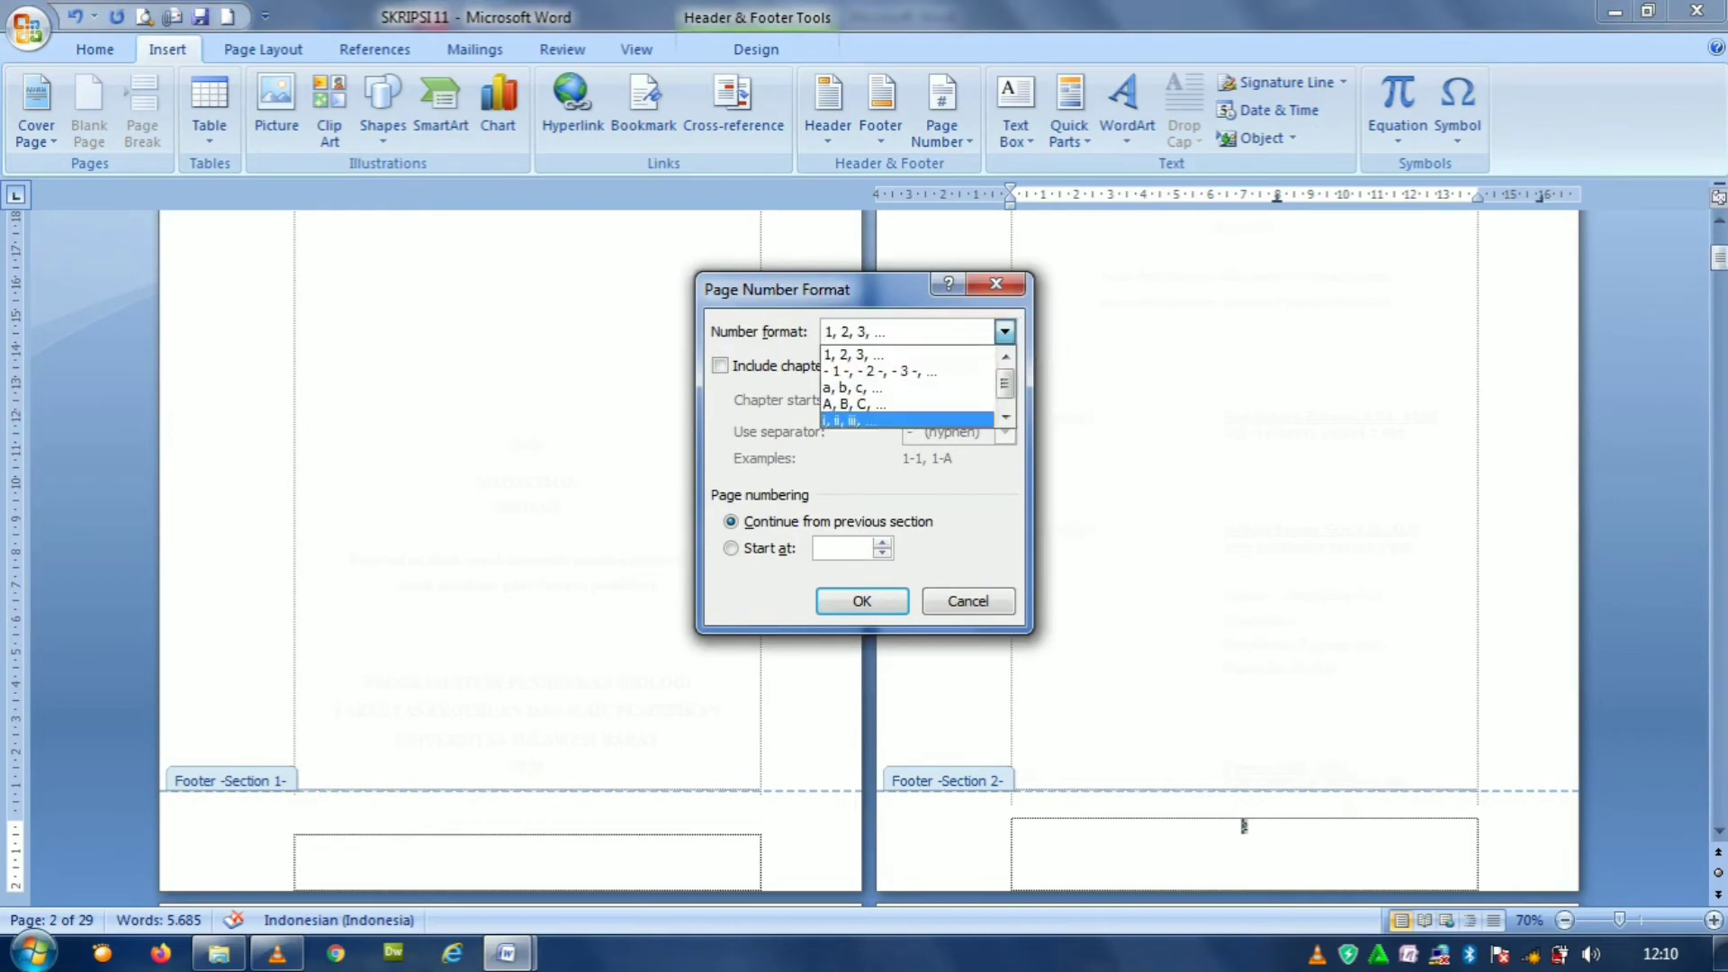
pyautogui.press('Return')
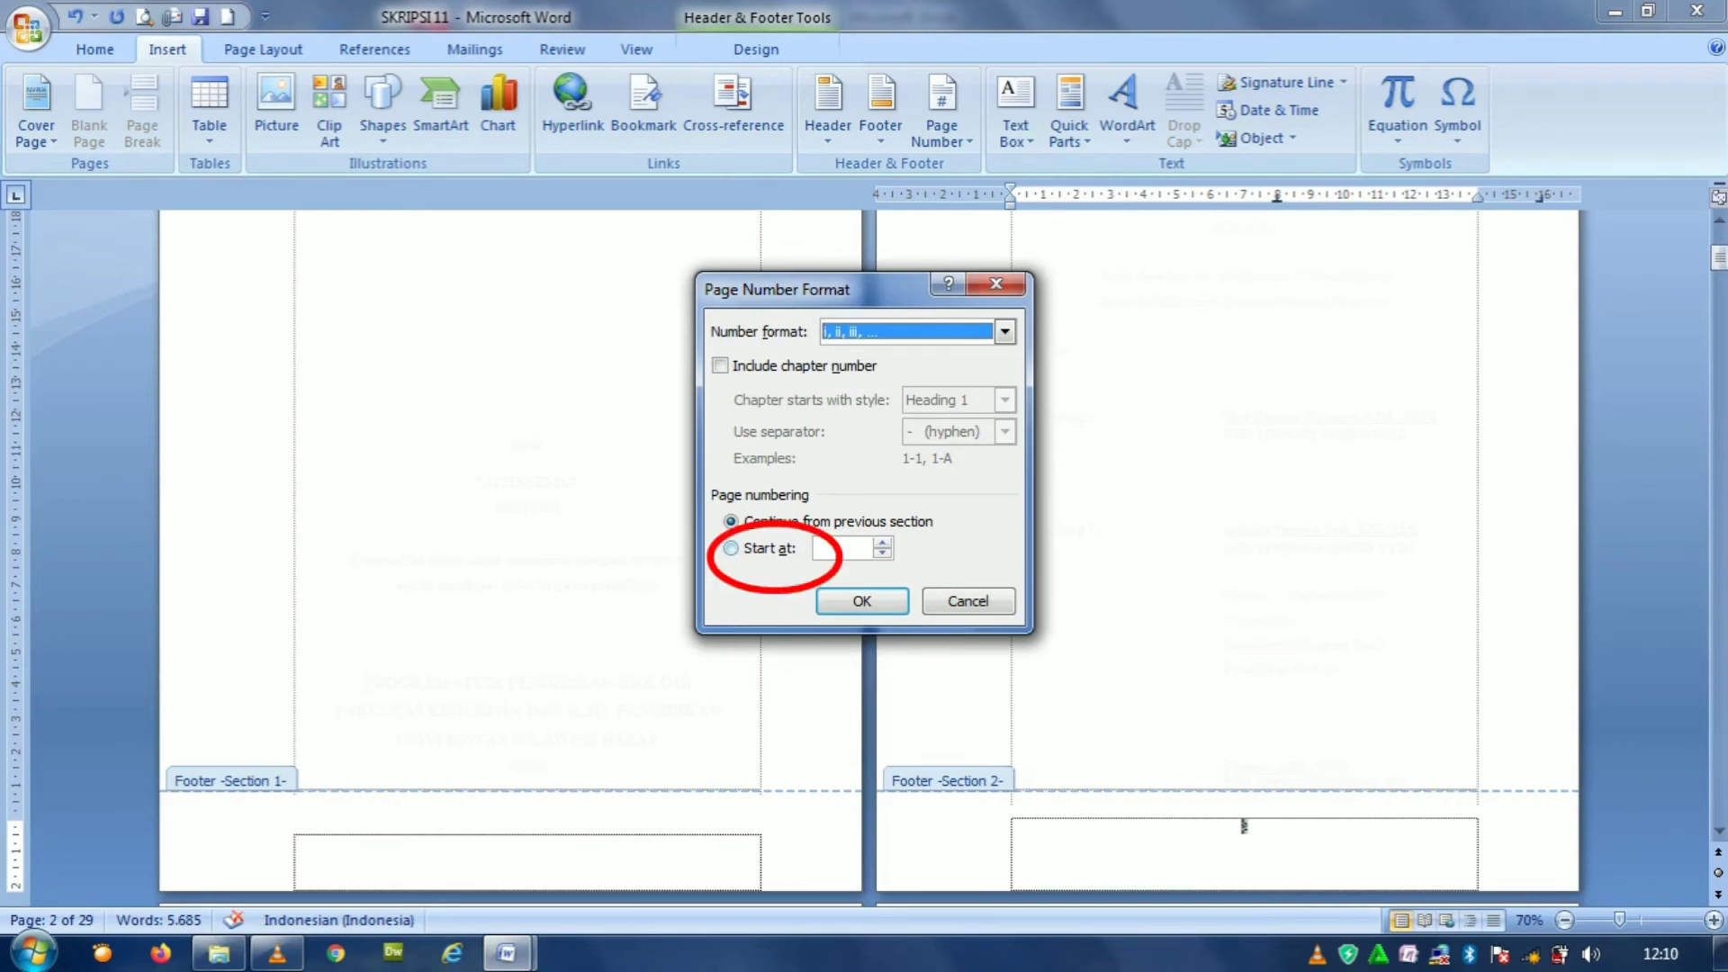
pyautogui.hotkey('alt', 'a')
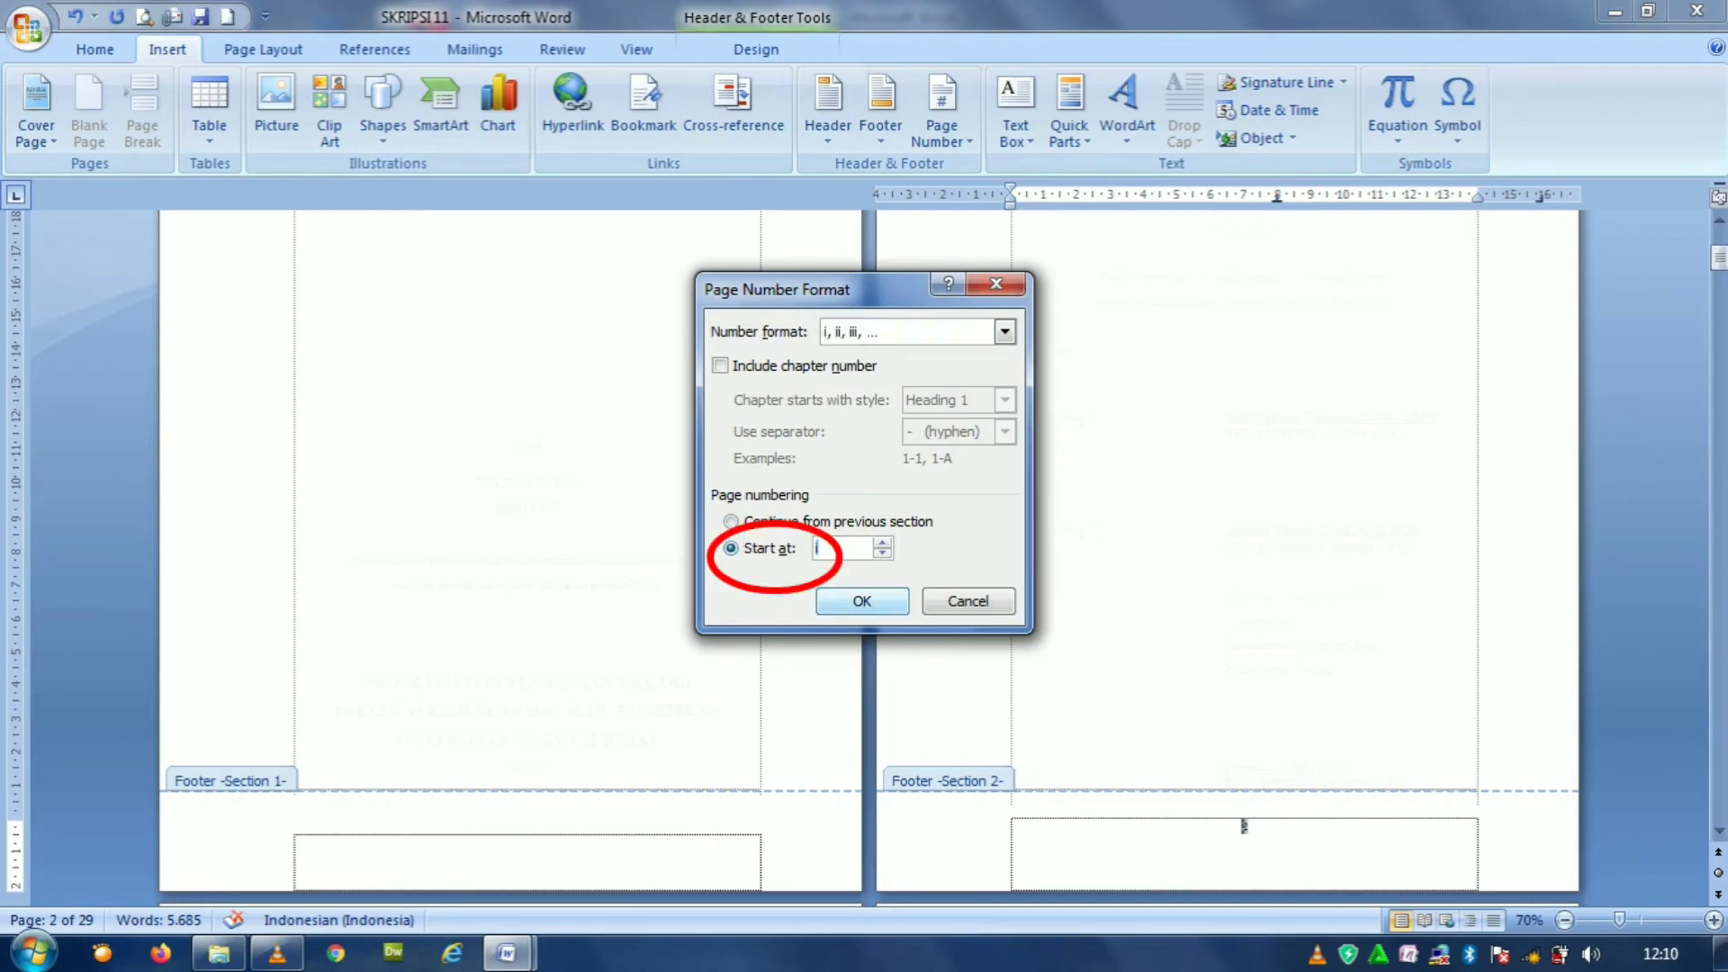
pyautogui.press('Return')
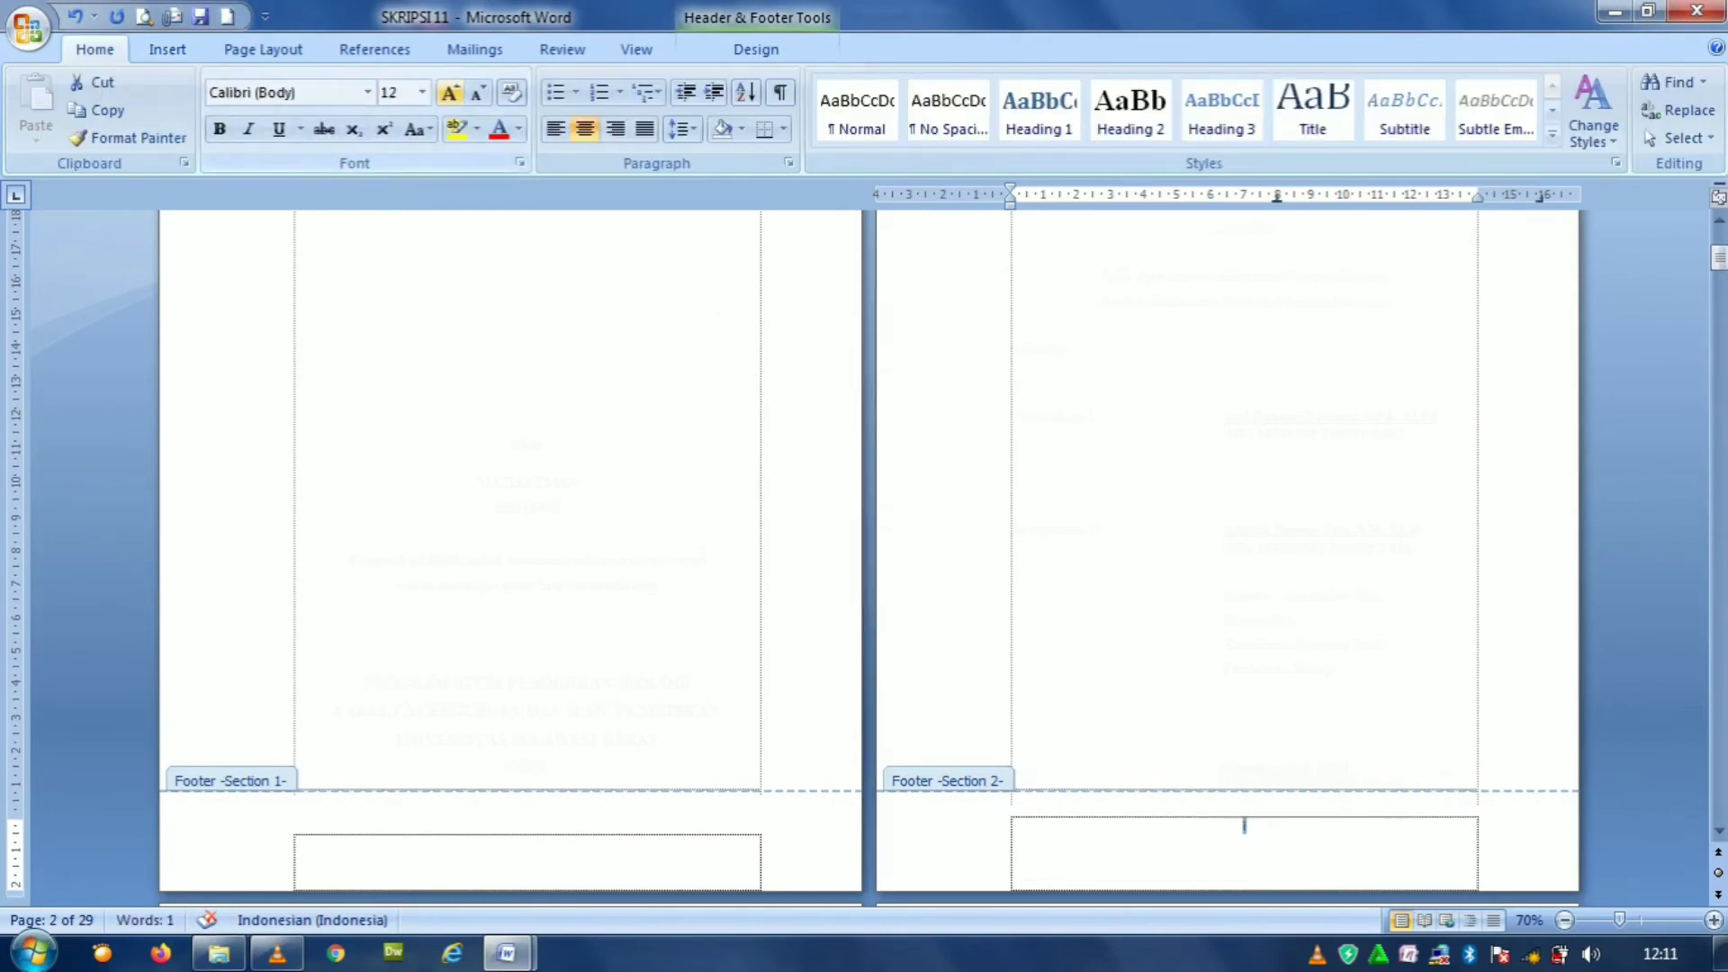
# Set the font size of the section 2 footer page number to 20.
pyautogui.click(422, 93)
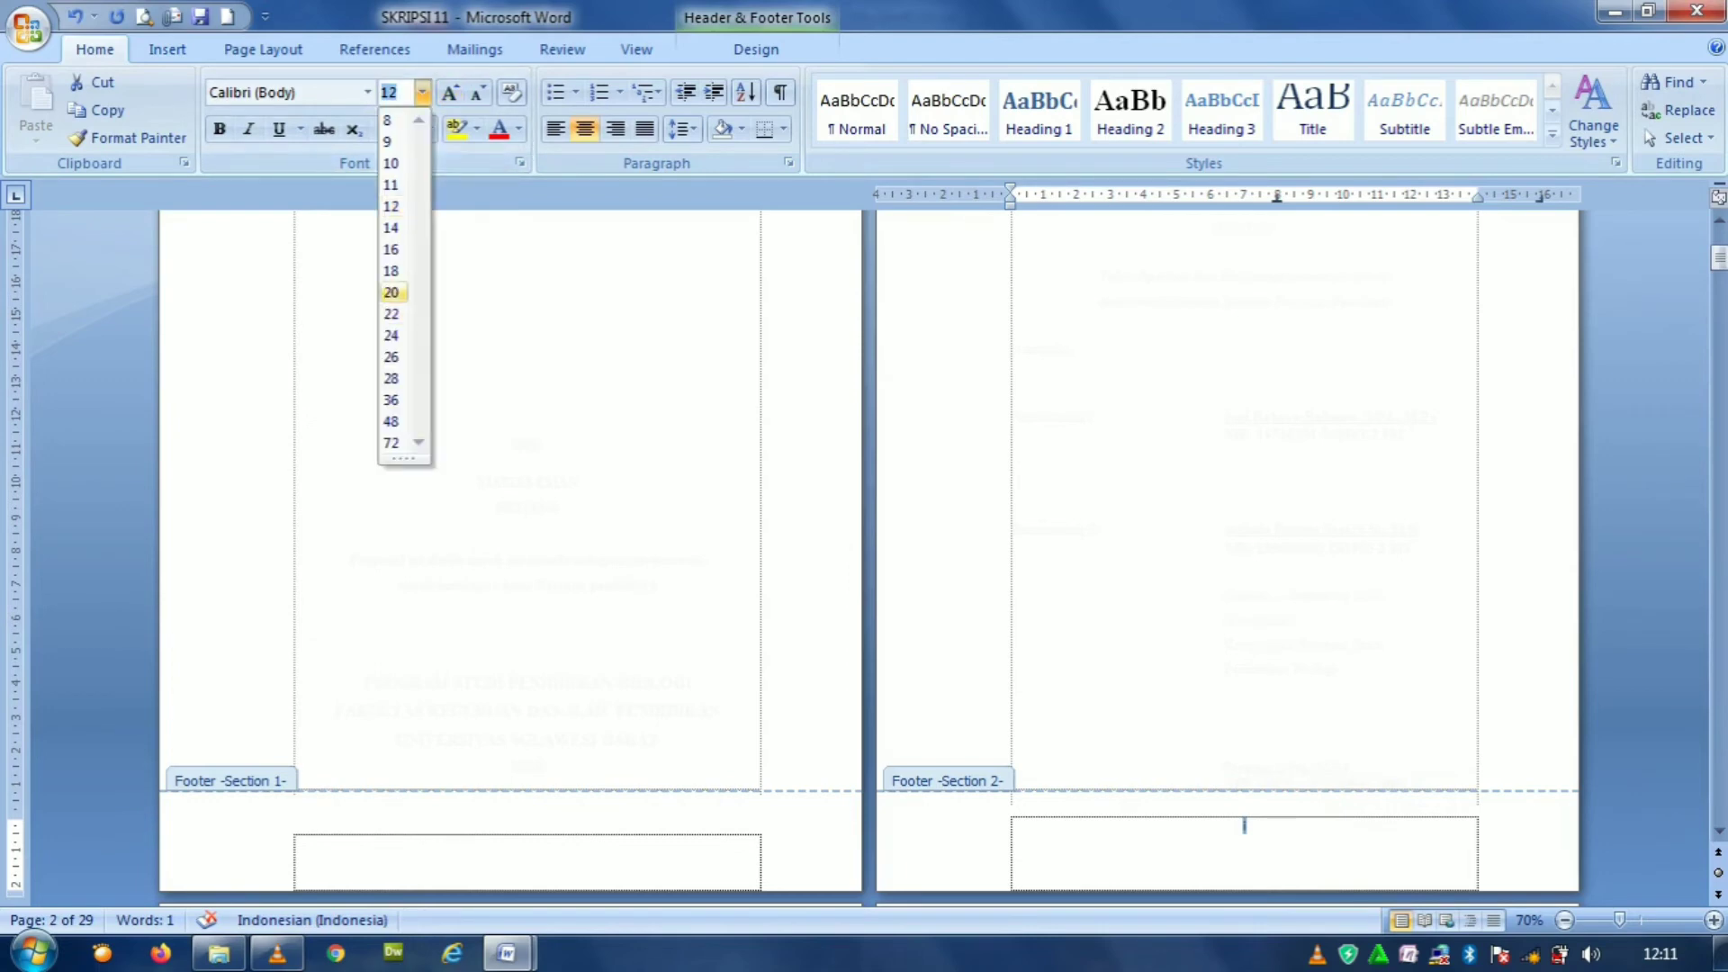
pyautogui.click(391, 293)
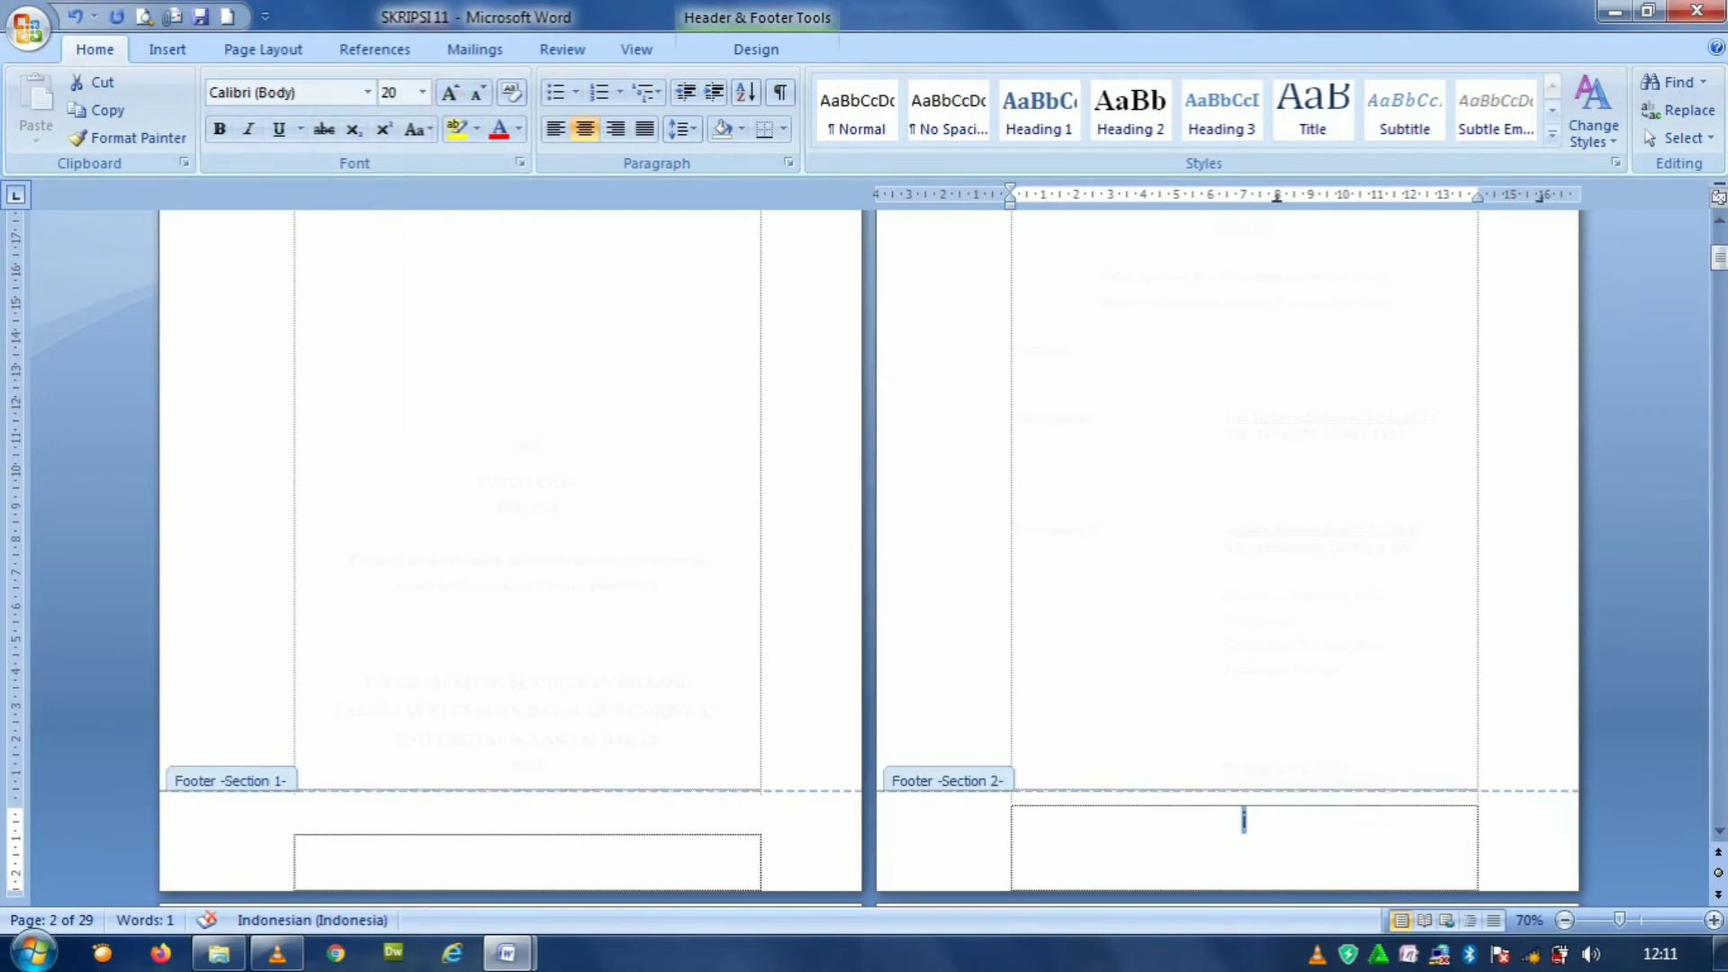
pyautogui.click(1244, 819)
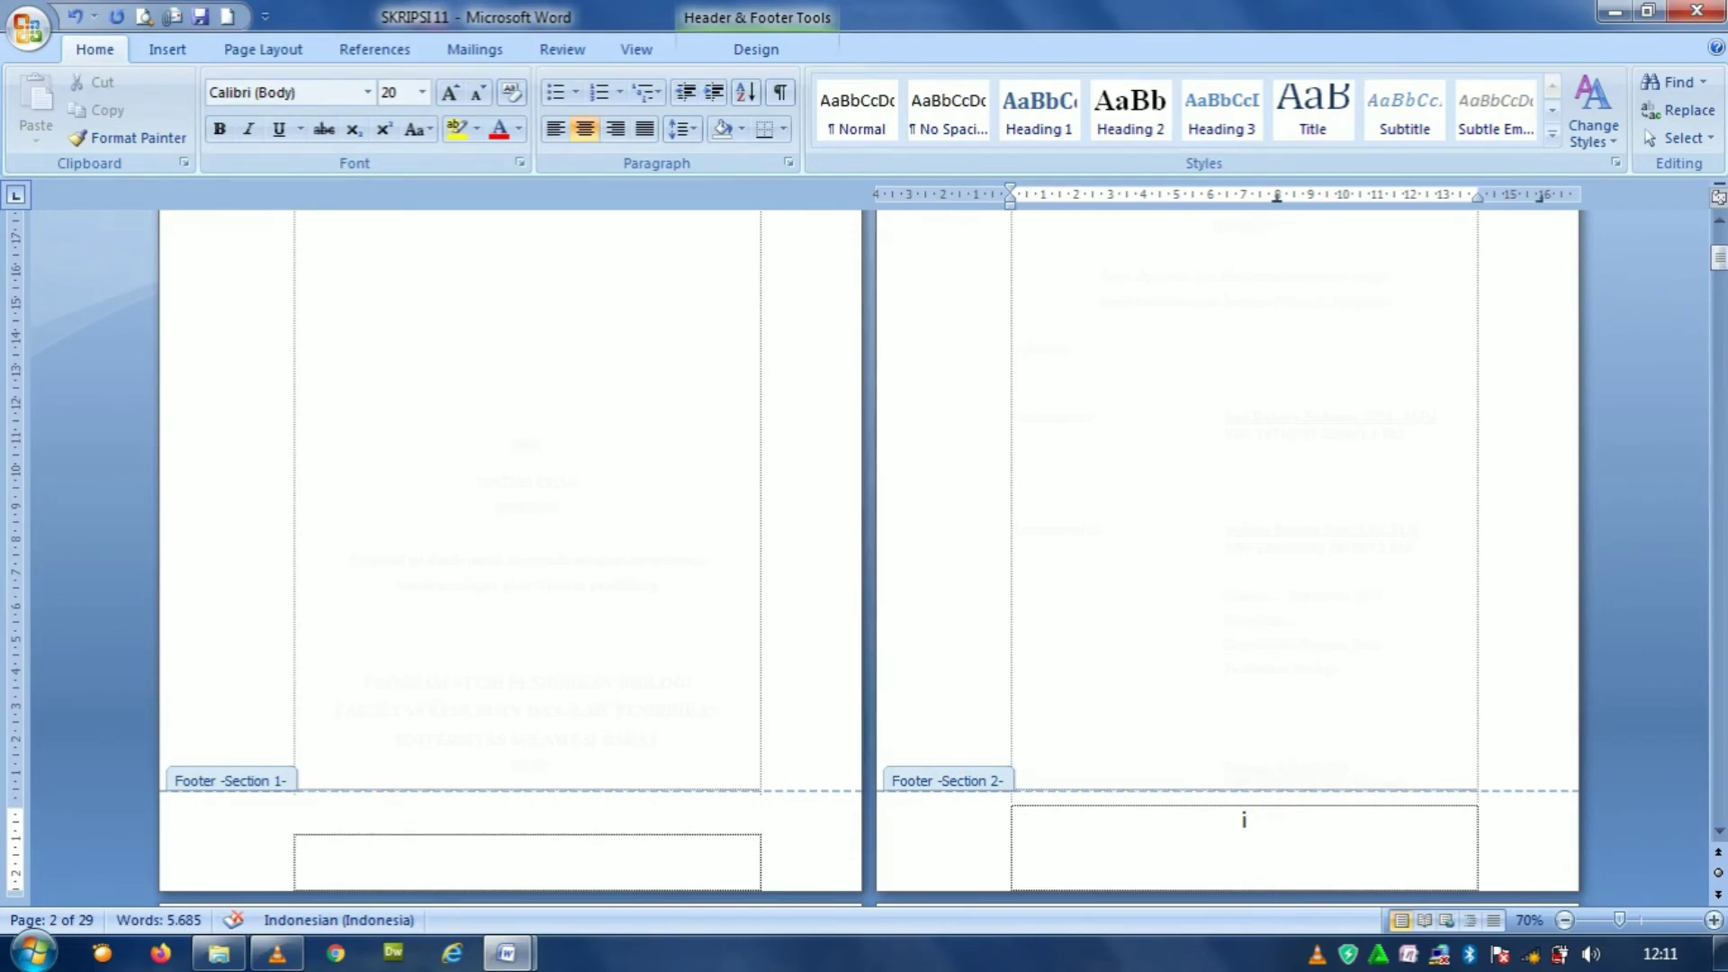
# Check the page numbers in the section 2 footers through to the first page of BAB I.
pyautogui.scroll(-3, 868, 540)
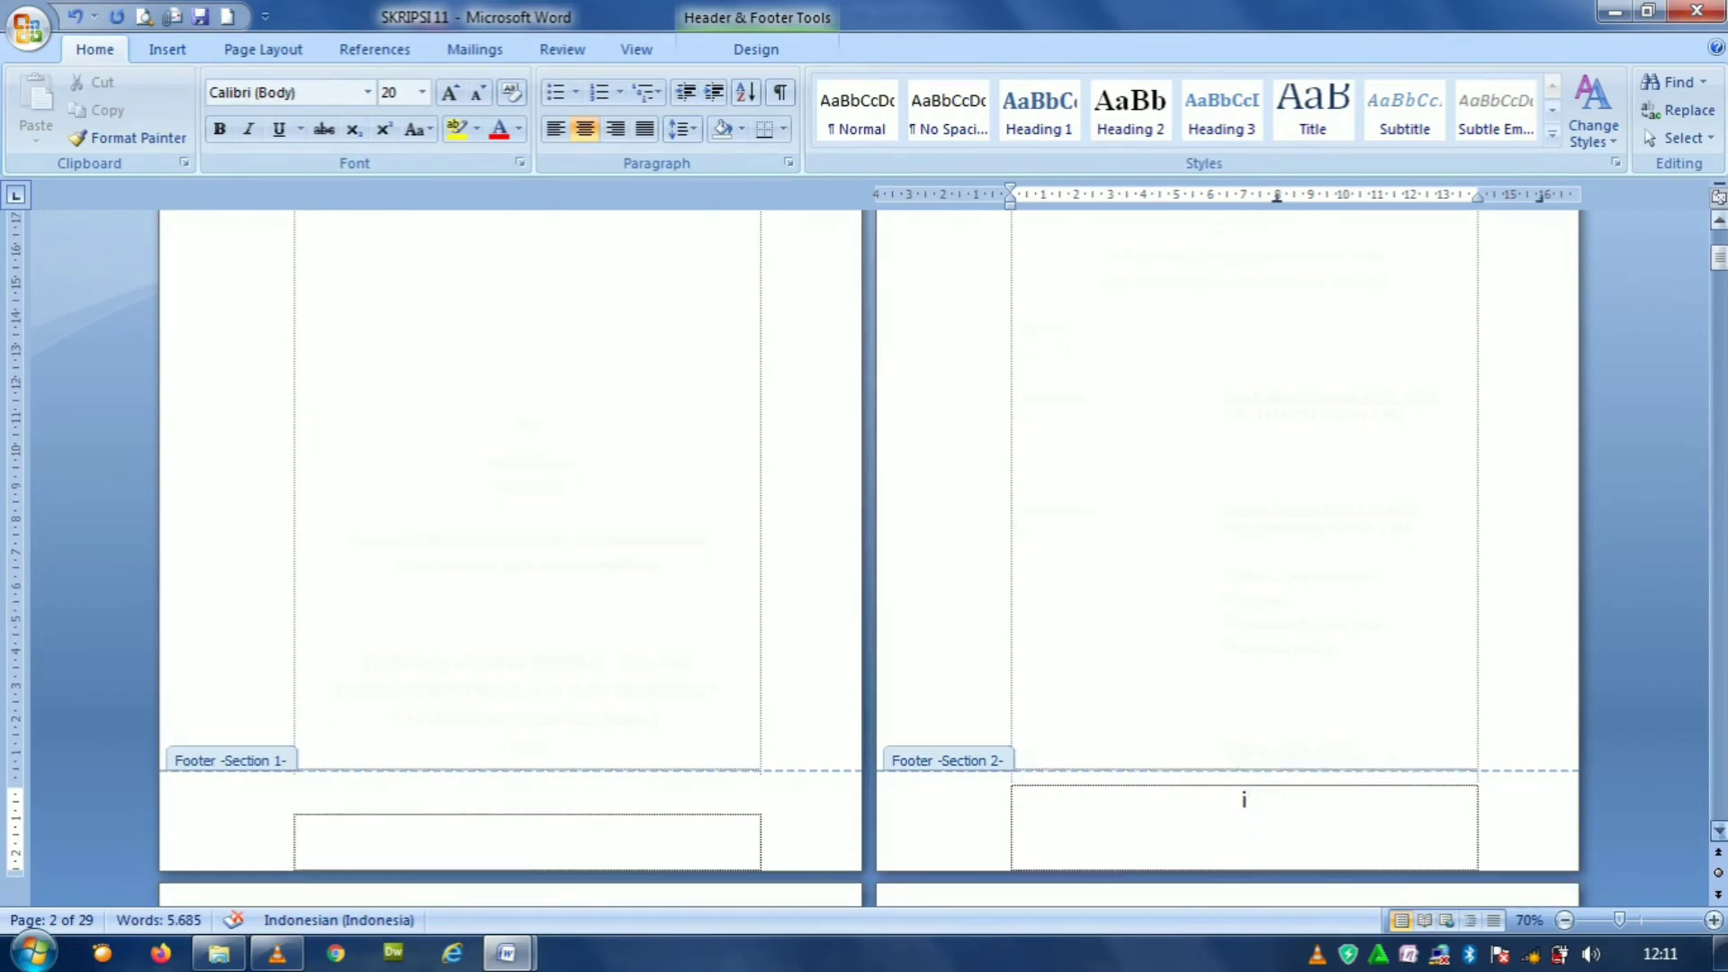
pyautogui.scroll(-14, 869, 540)
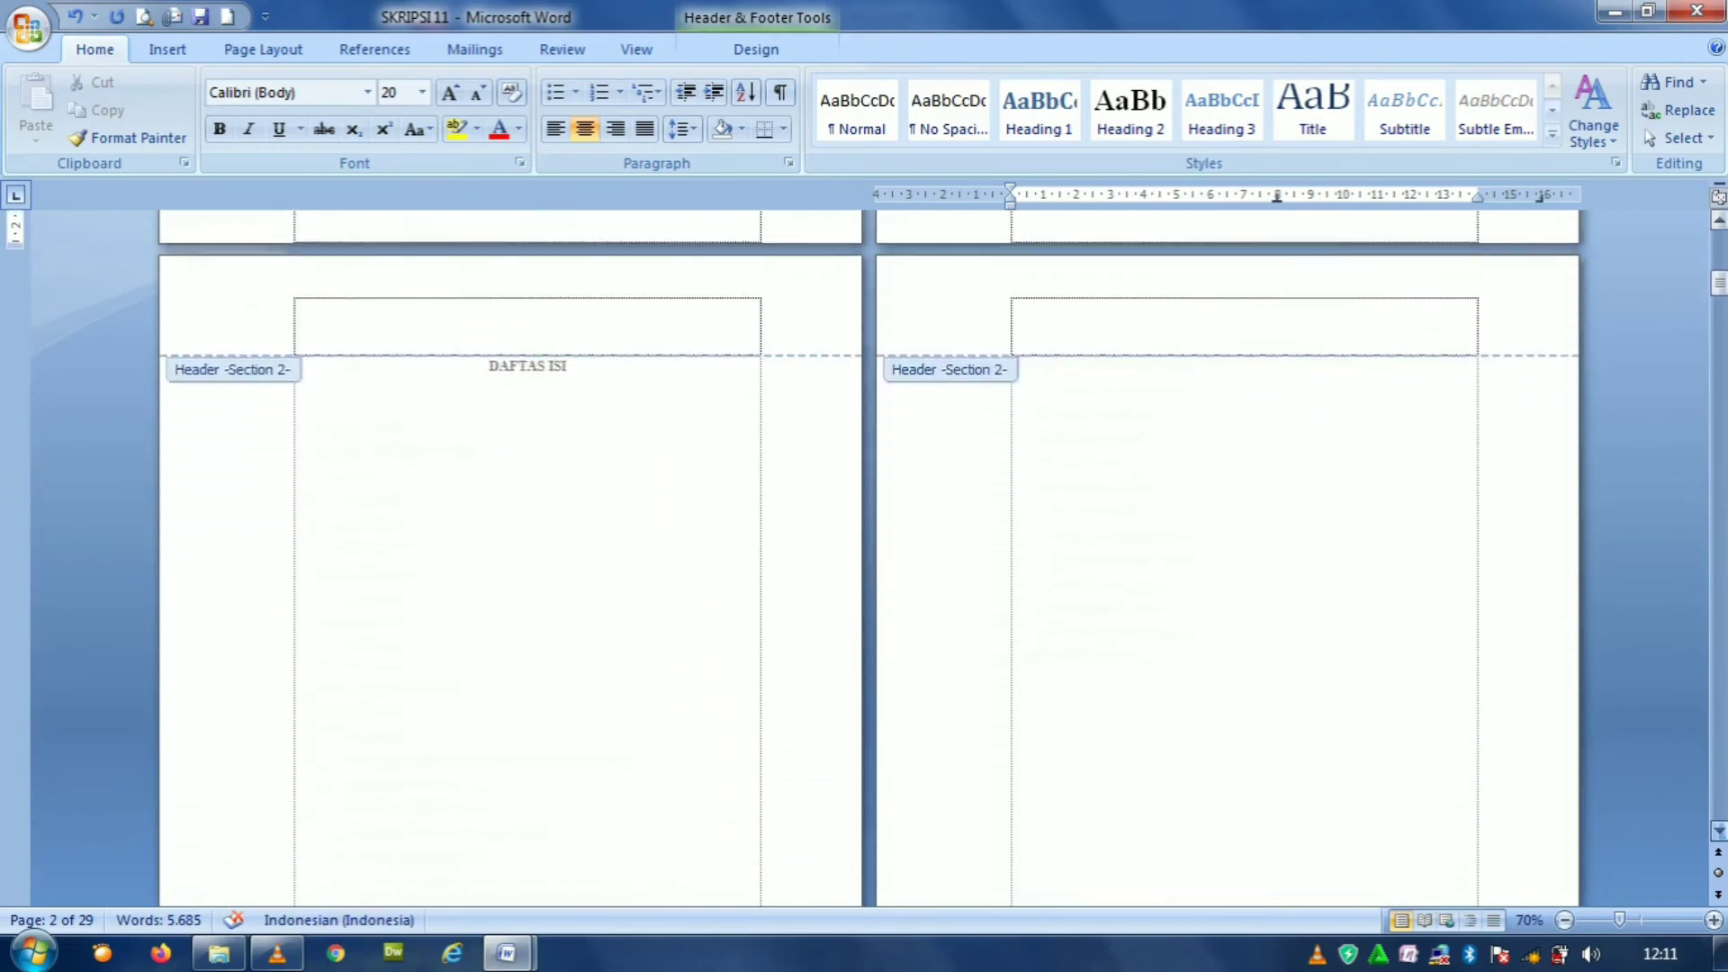
pyautogui.scroll(-5, 869, 540)
pyautogui.scroll(-1, 868, 540)
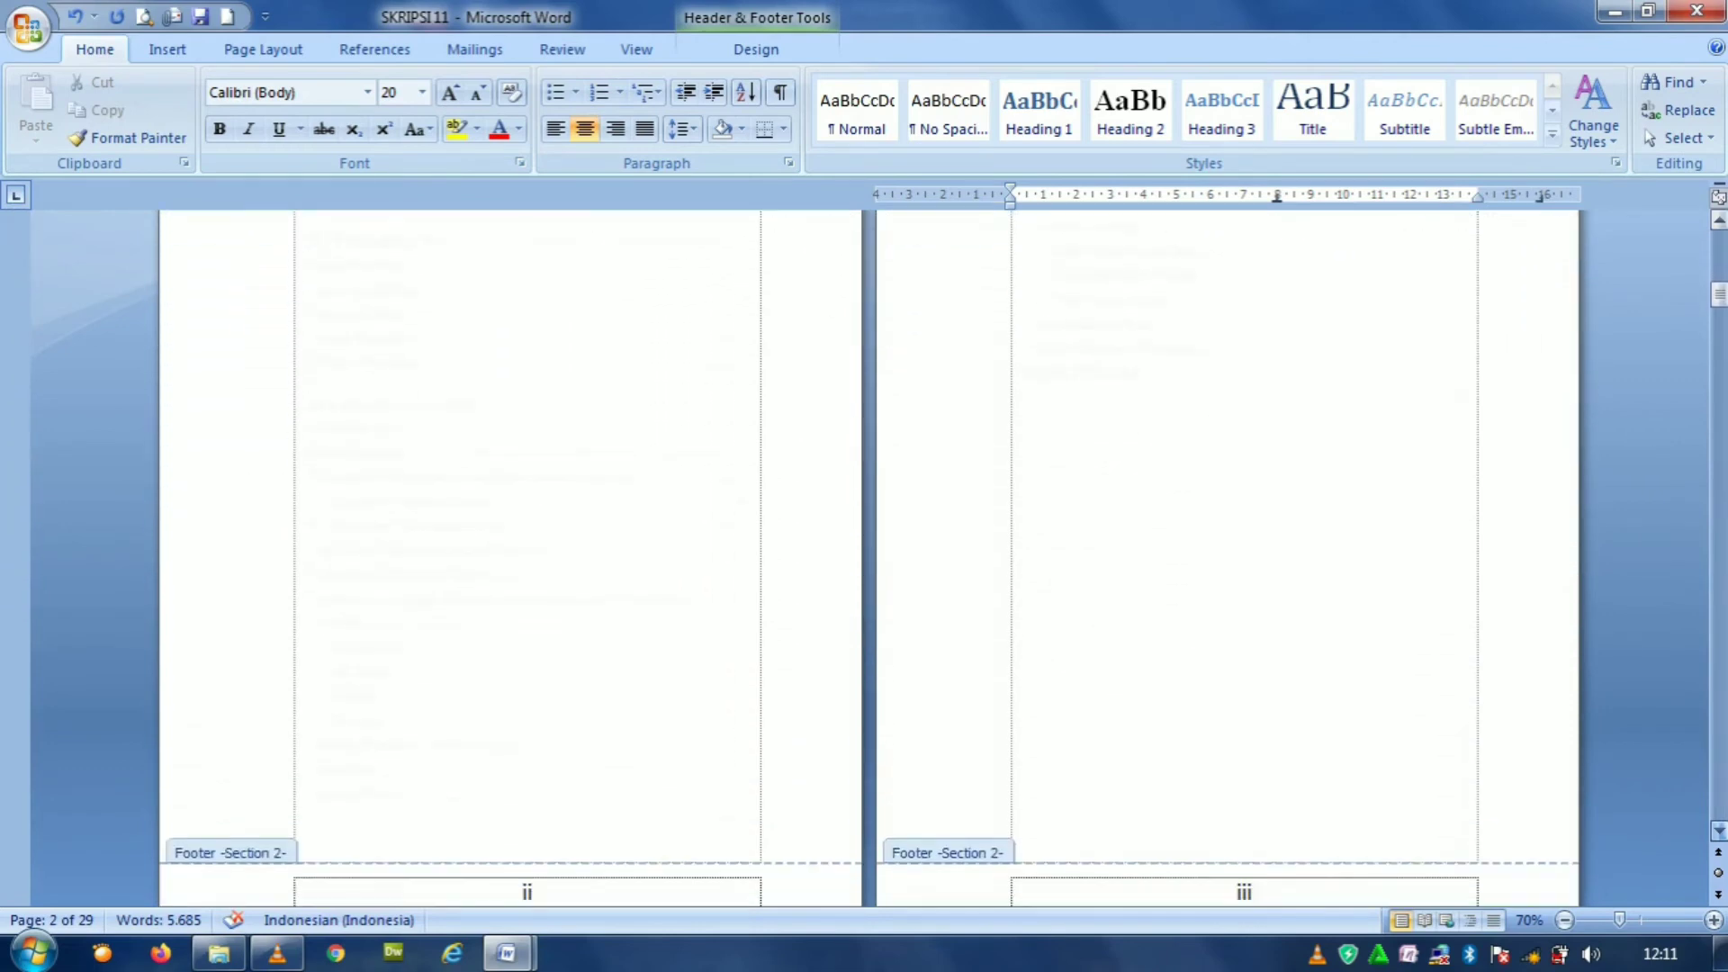
pyautogui.scroll(-1, 869, 539)
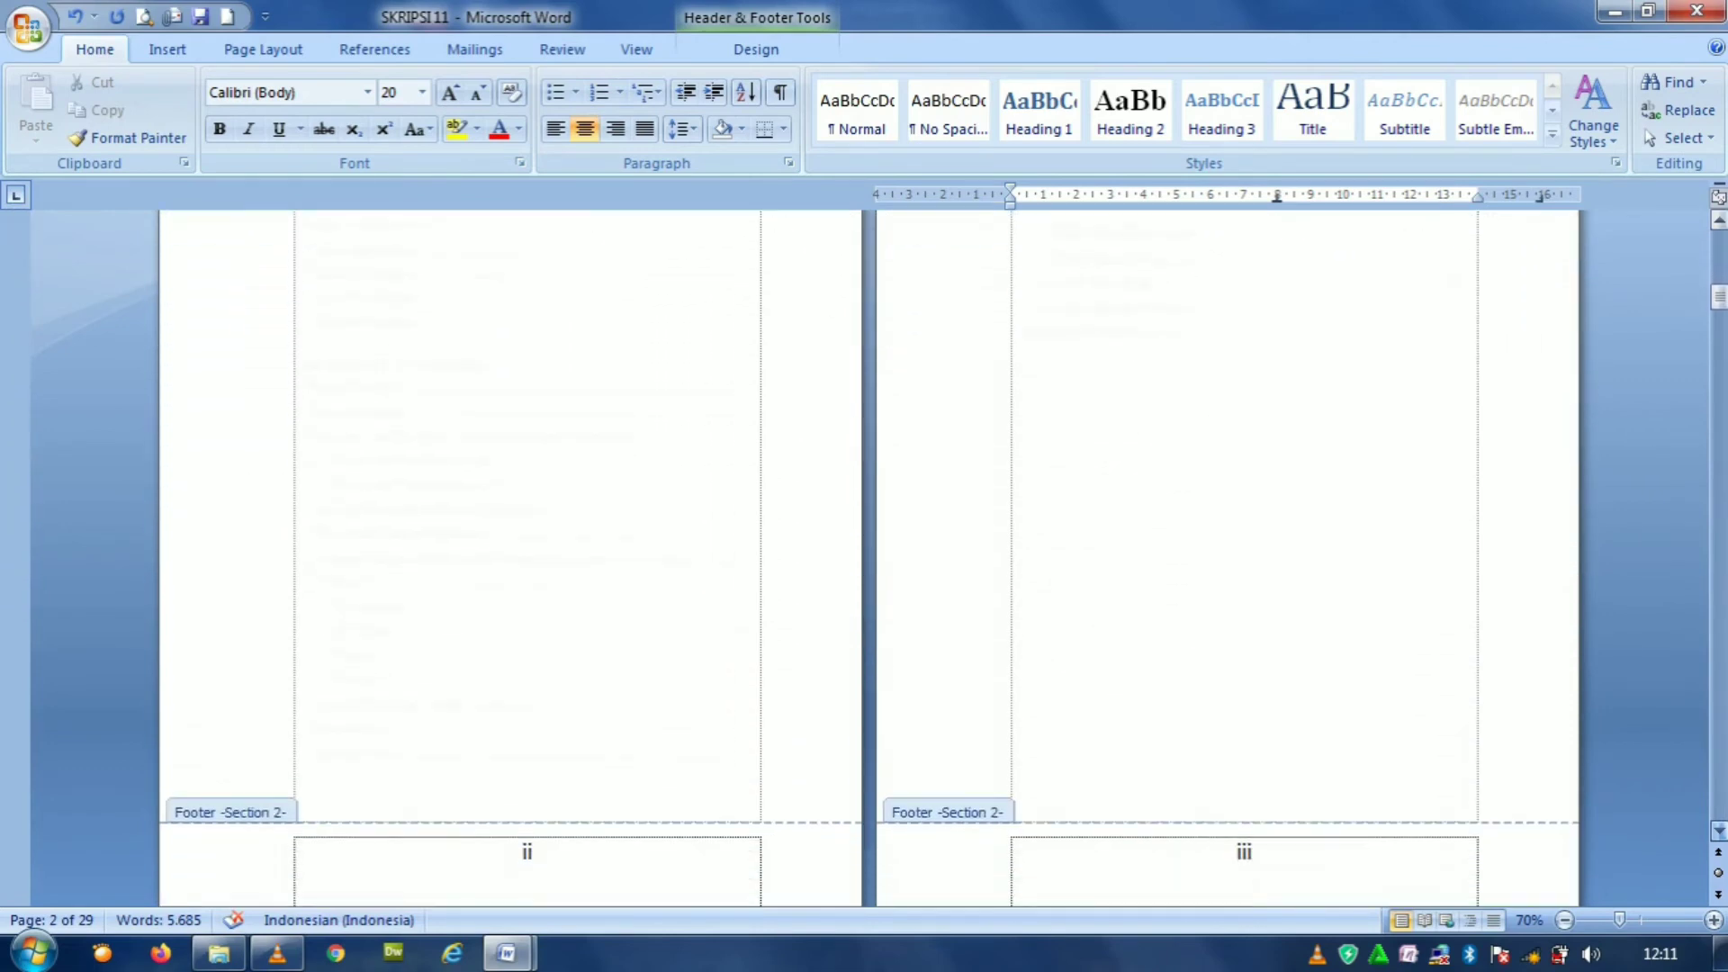
pyautogui.scroll(-10, 868, 540)
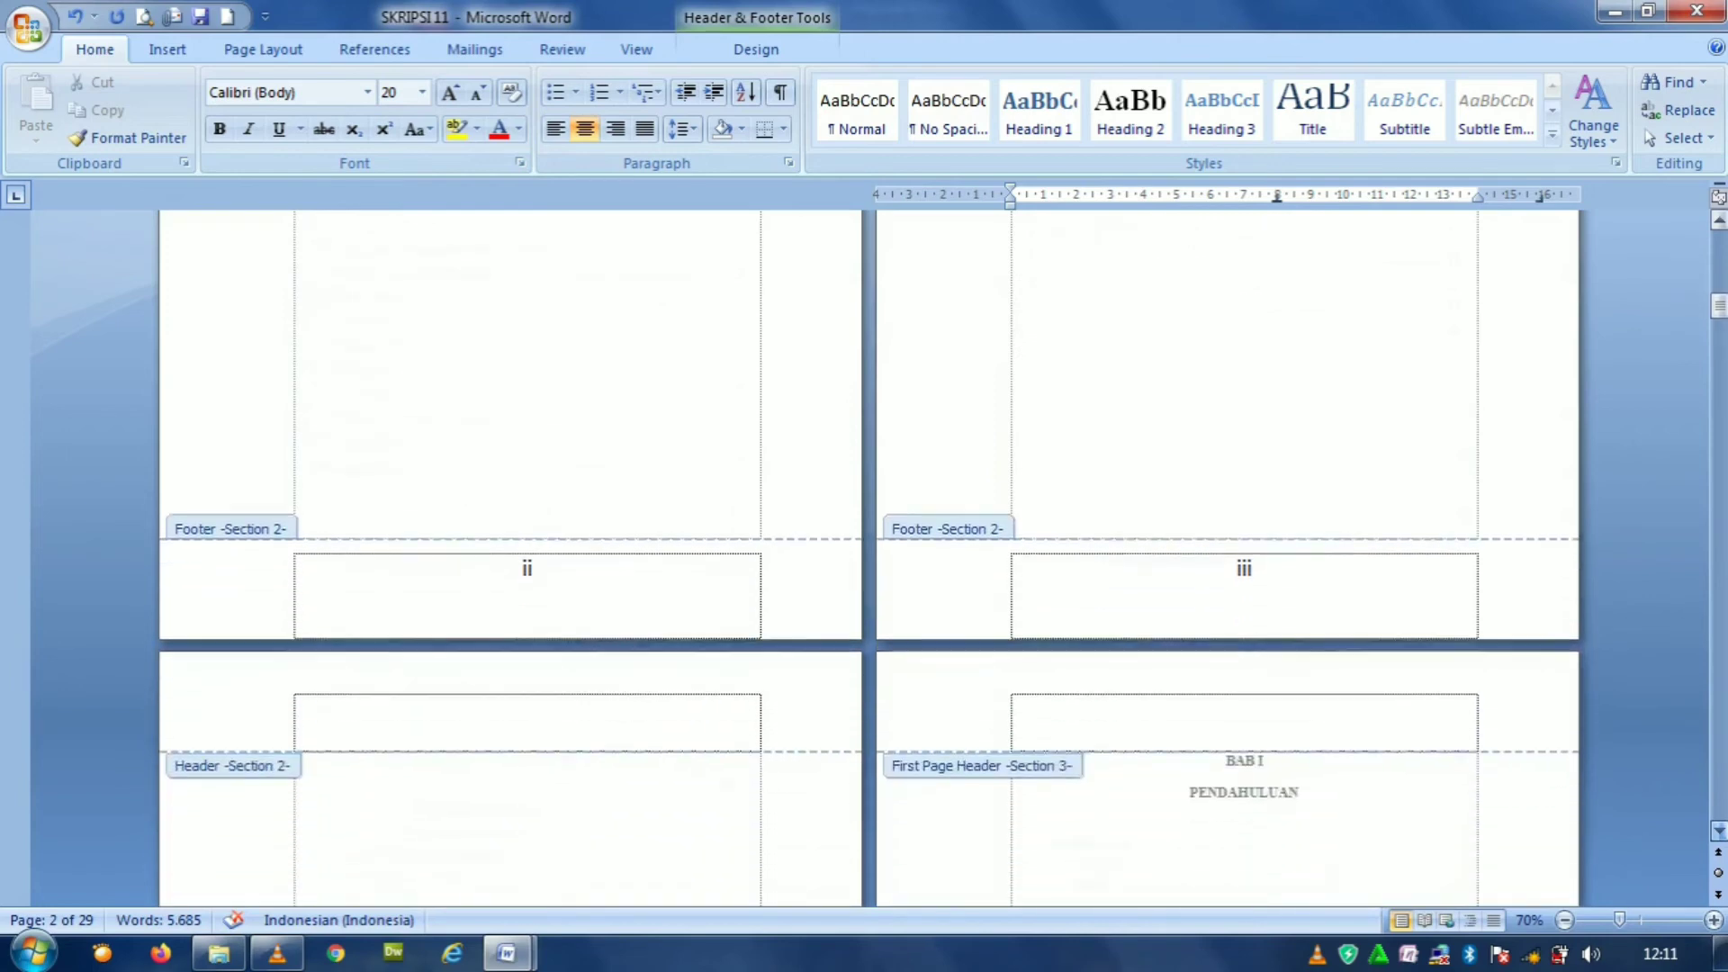
pyautogui.scroll(-1, 868, 540)
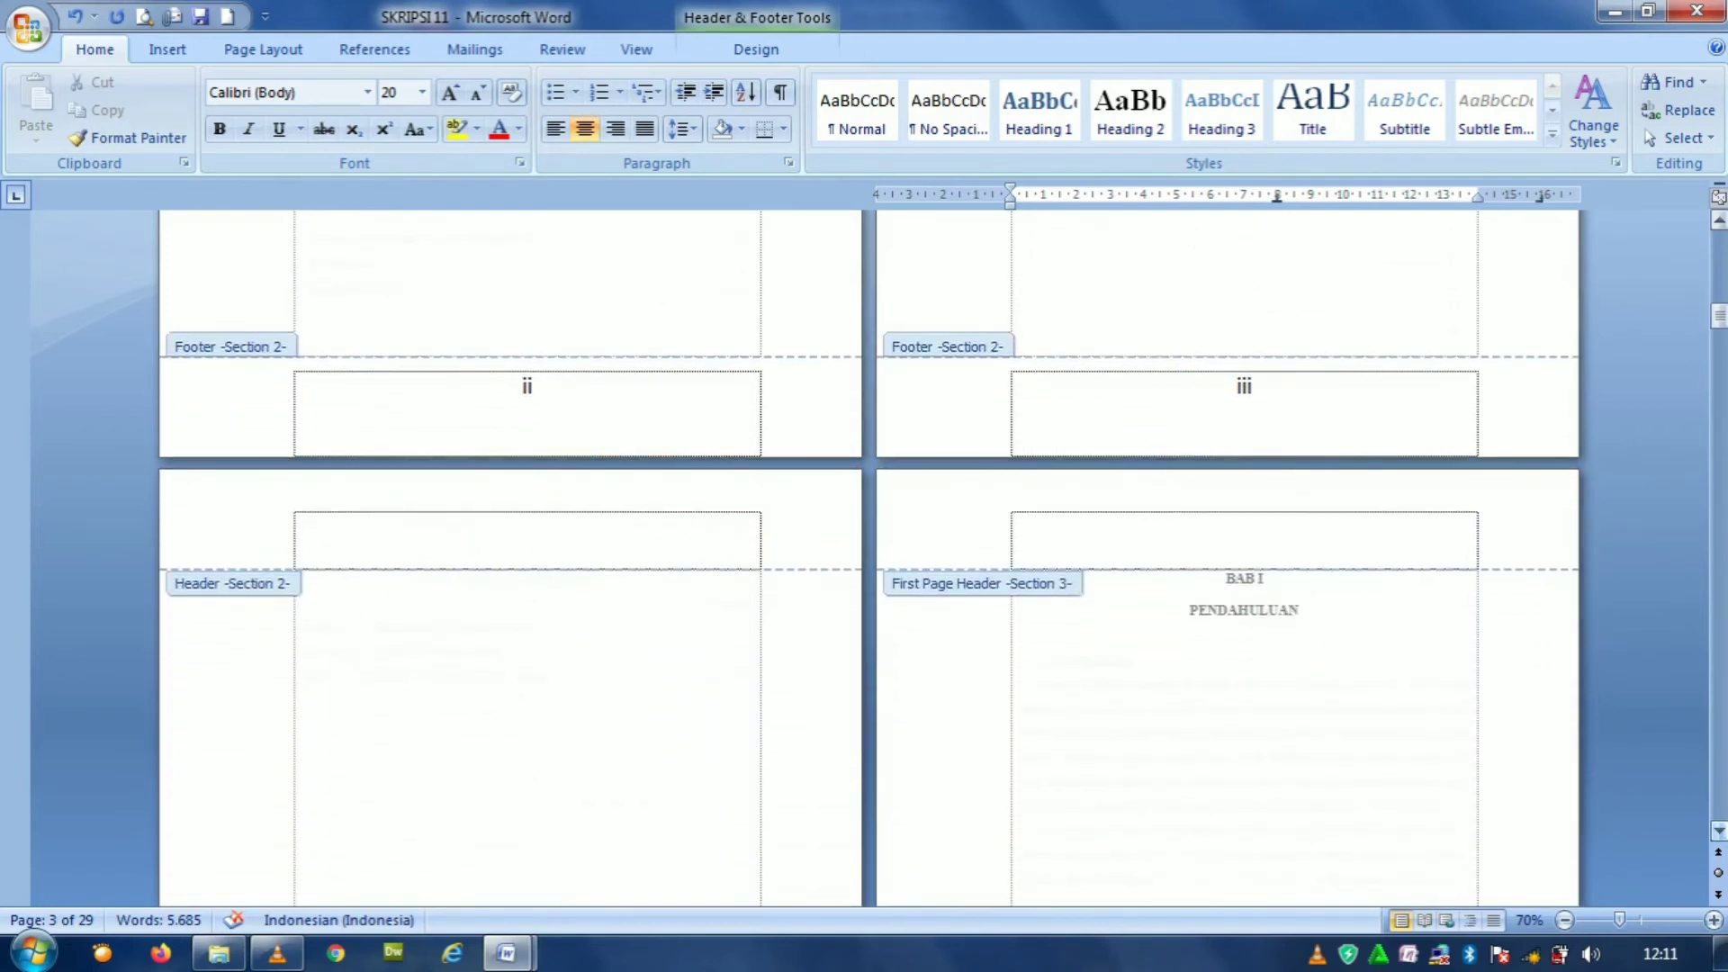
pyautogui.scroll(-2, 868, 540)
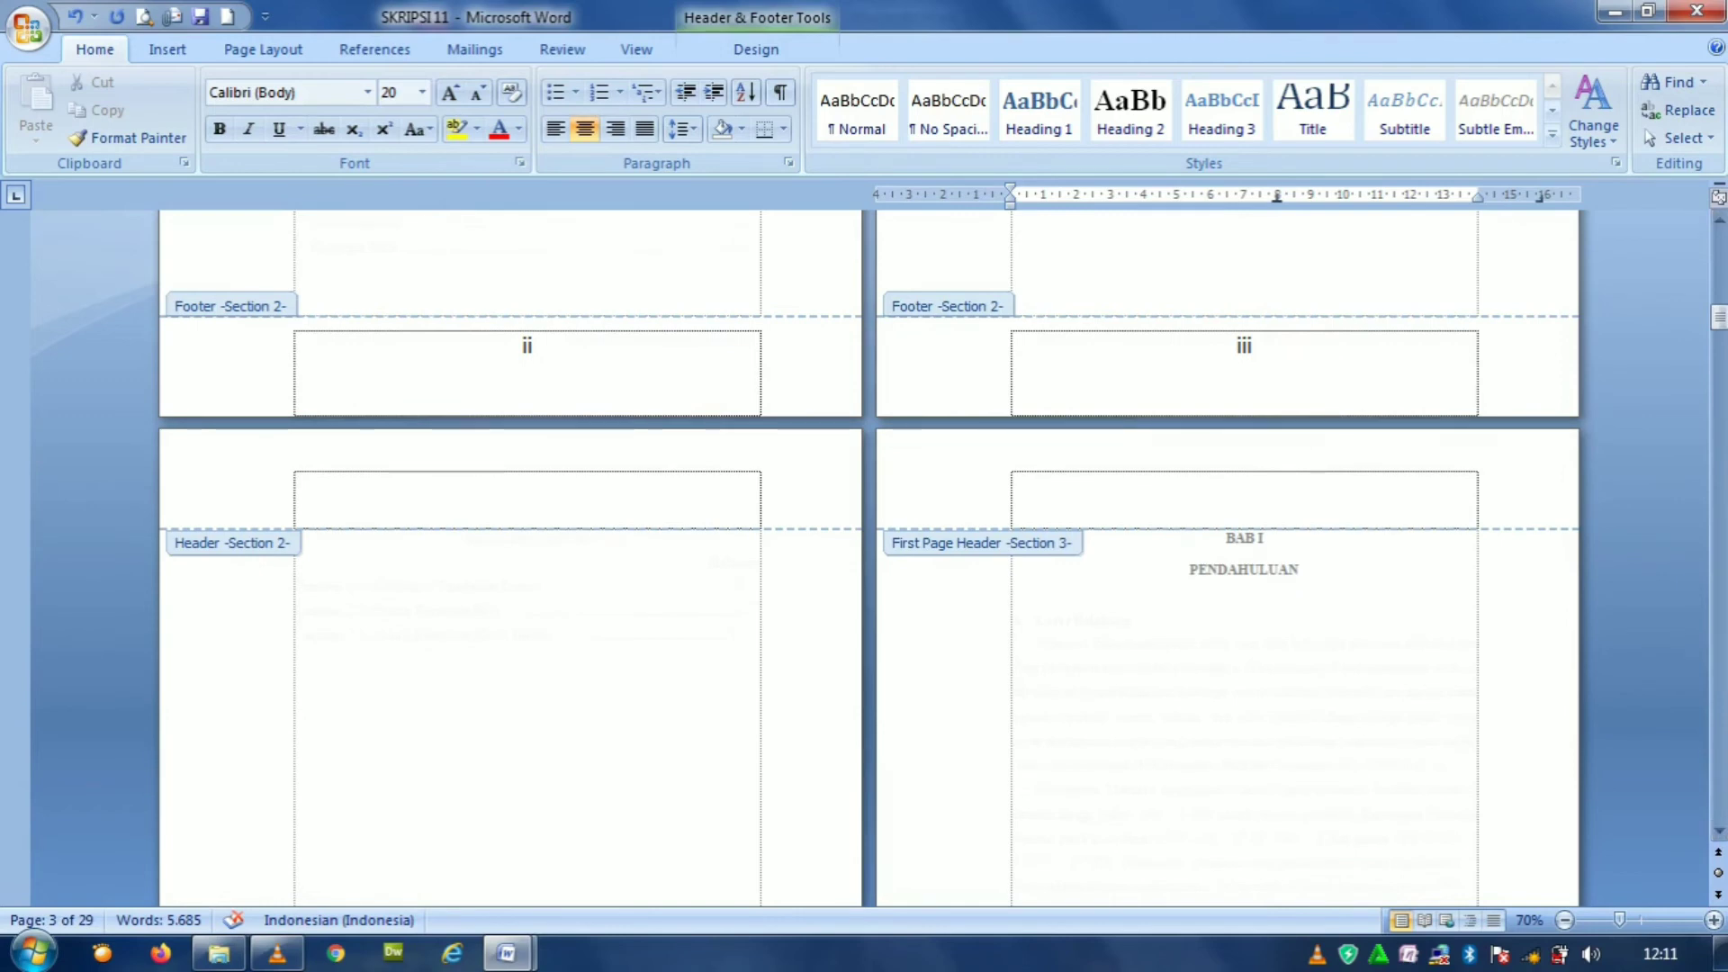
# Insert a Plain Number 2 page number at the bottom of the first page of BAB I in section 3.
pyautogui.click(1013, 479)
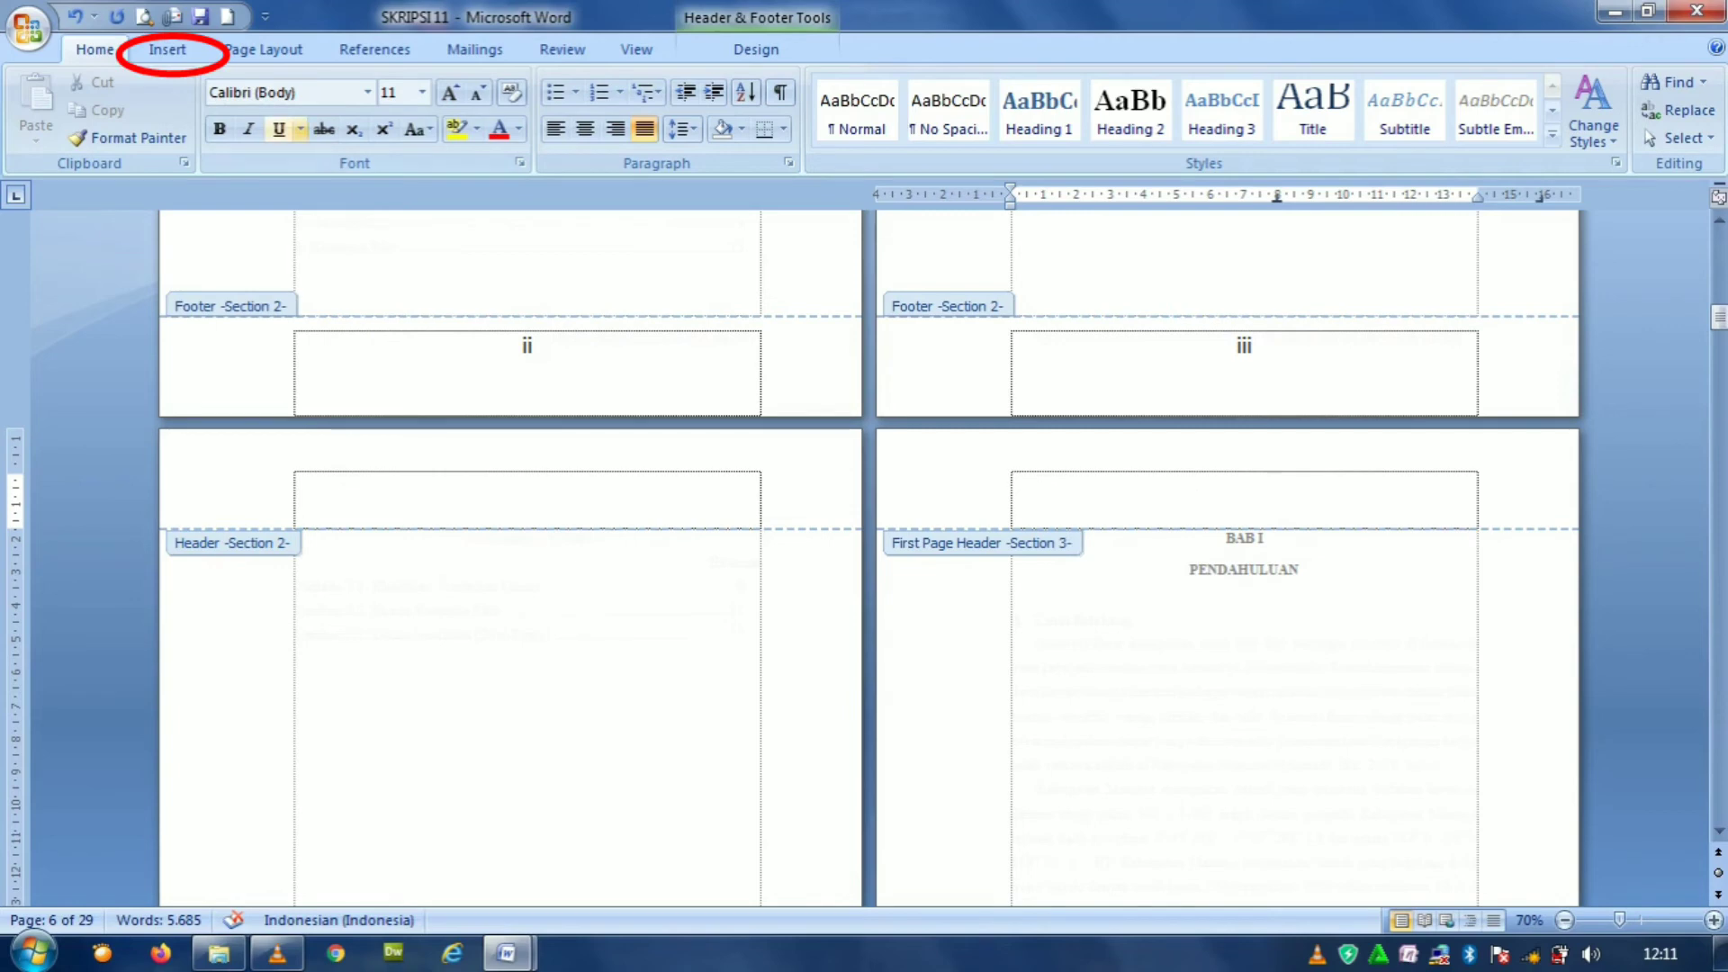
pyautogui.click(168, 49)
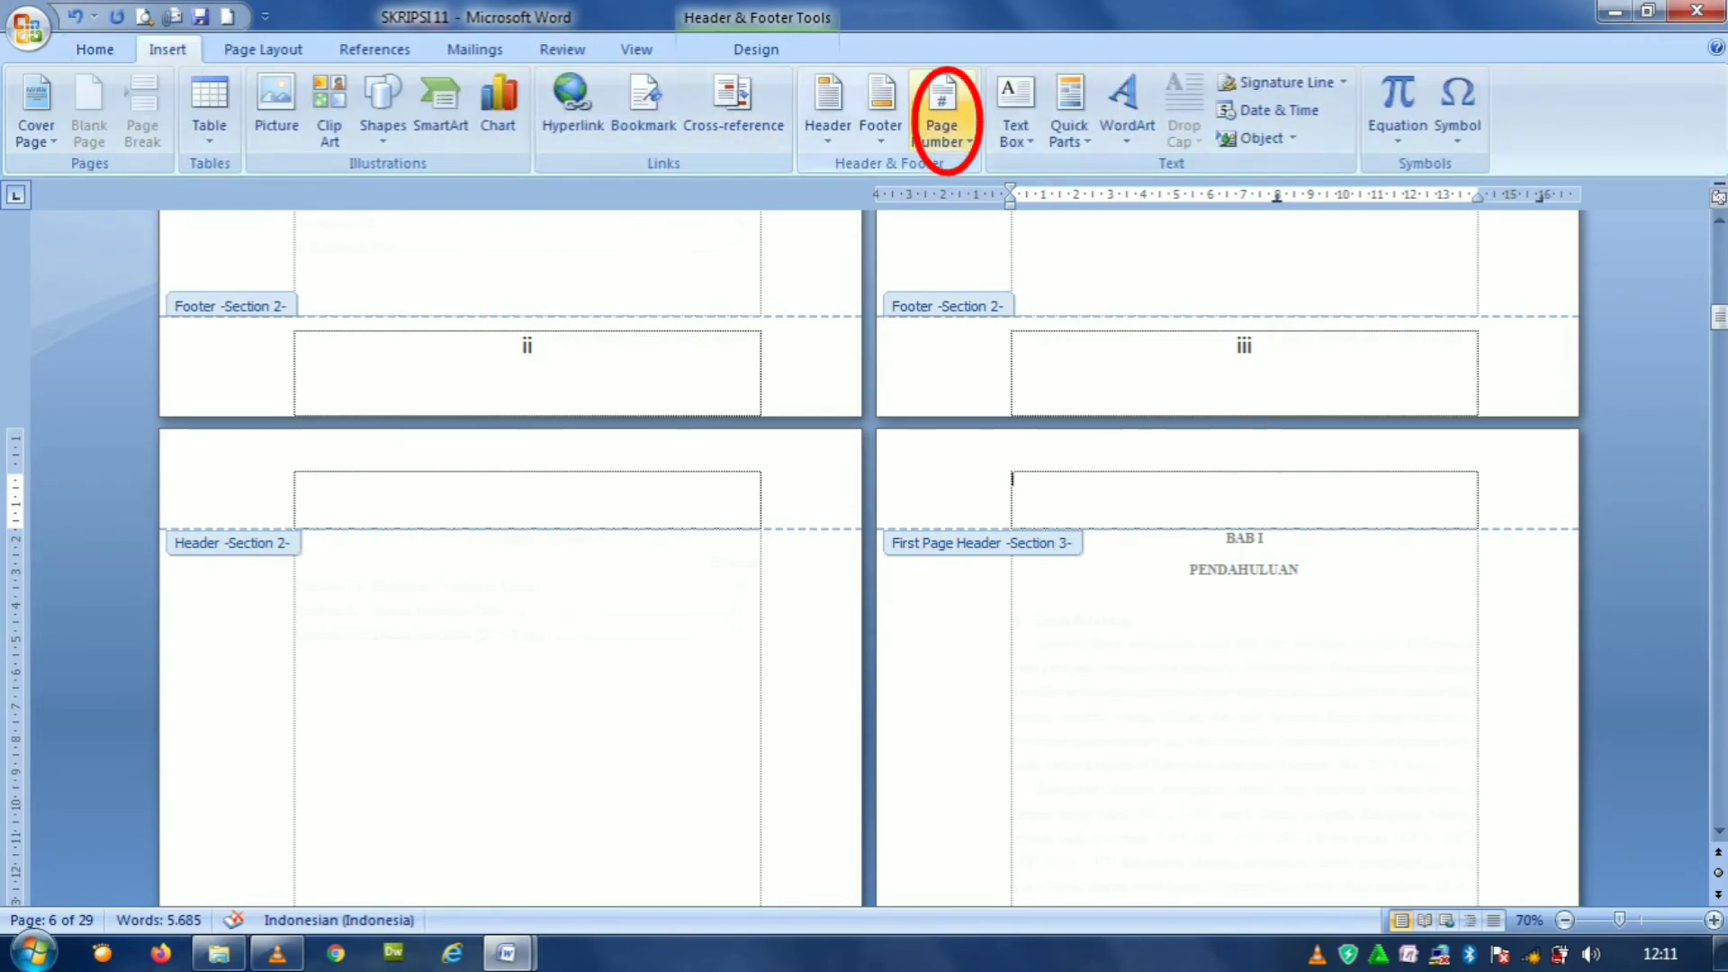
pyautogui.click(941, 117)
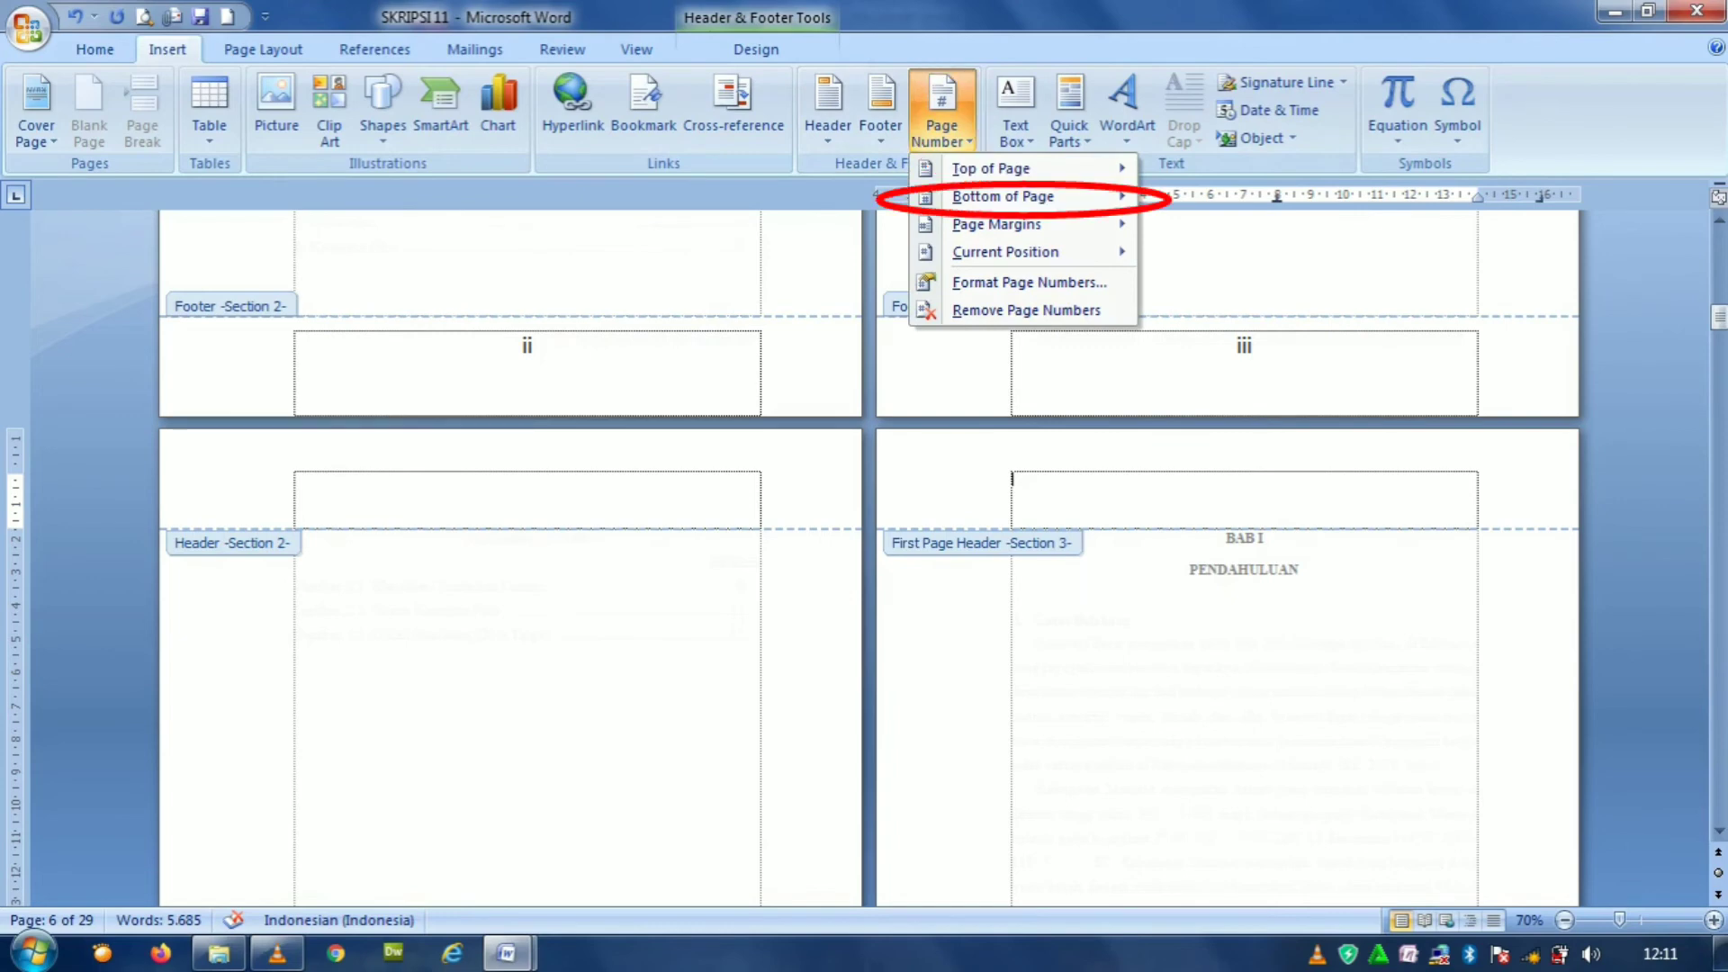
pyautogui.moveTo(1002, 196)
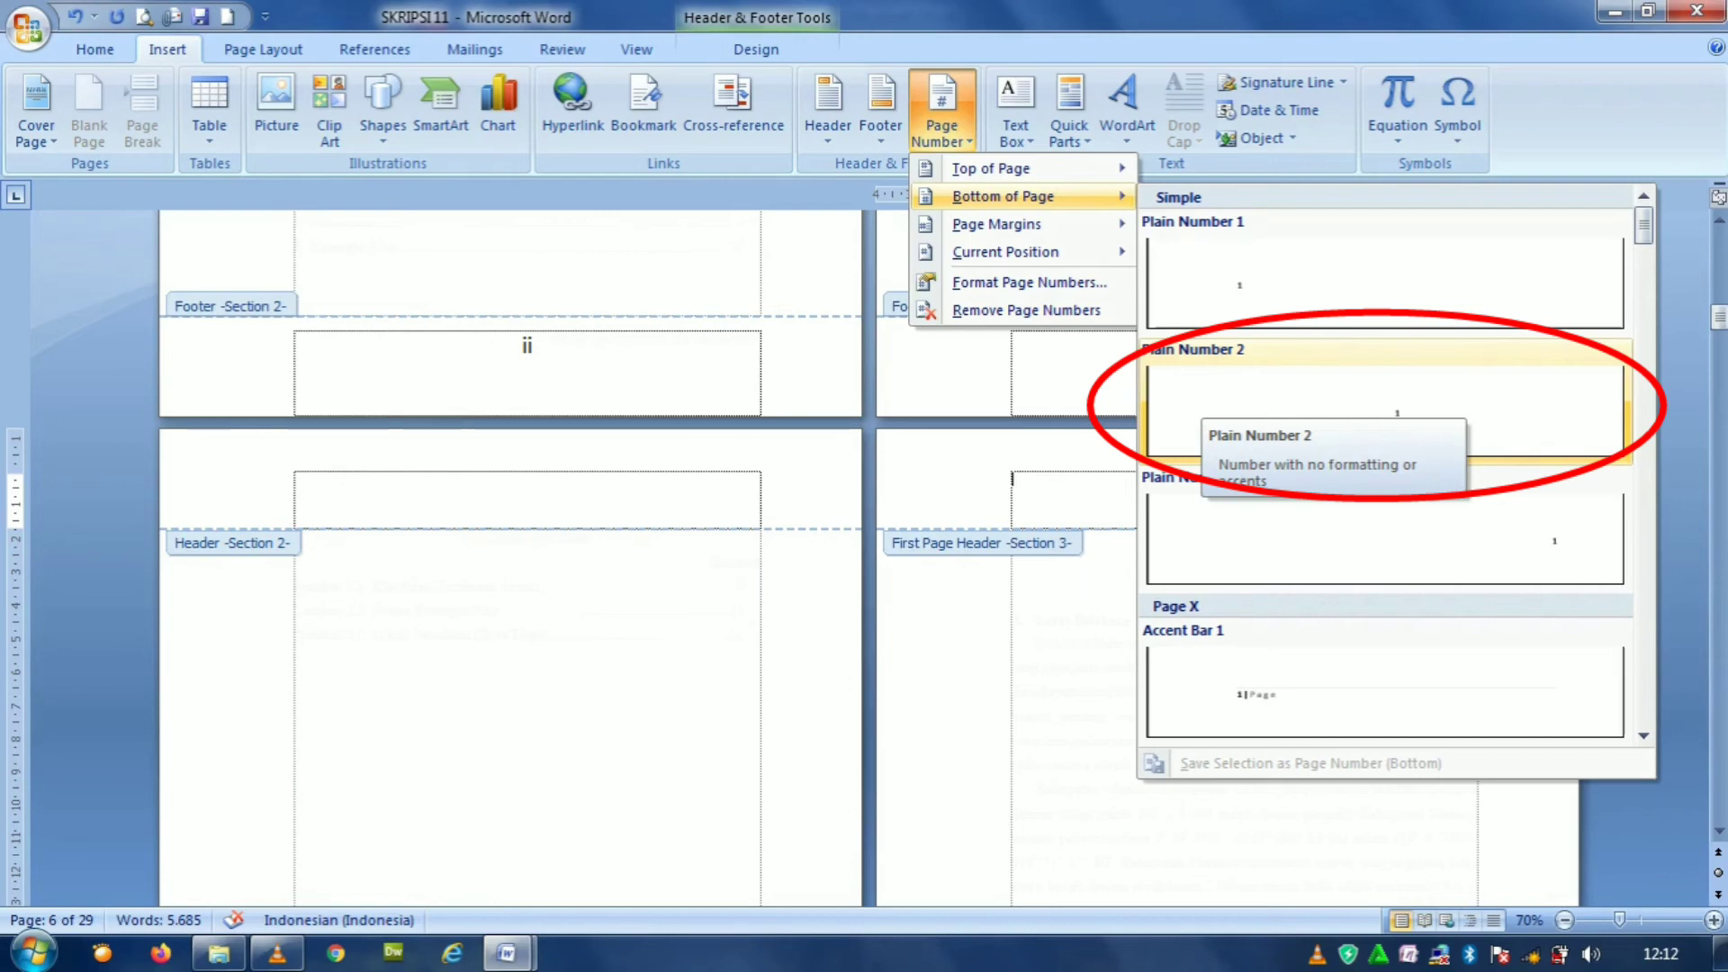
pyautogui.click(1206, 405)
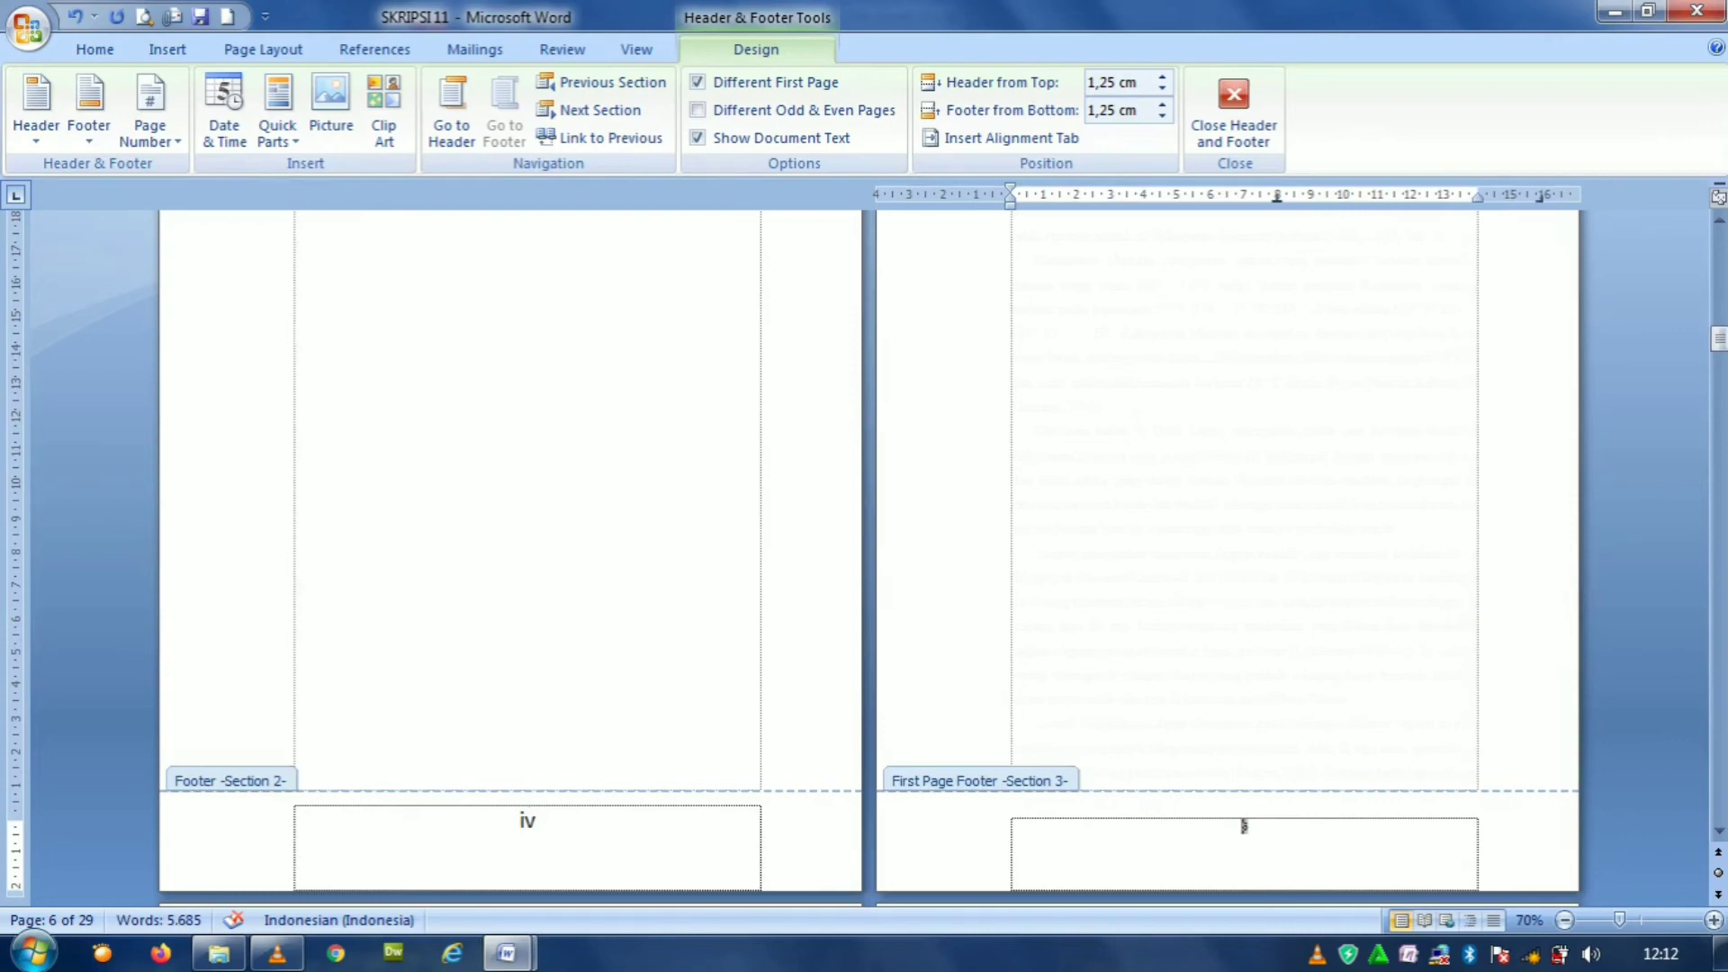
# Set the page numbering of the BAB I section to start at 1.
pyautogui.doubleClick(1244, 825)
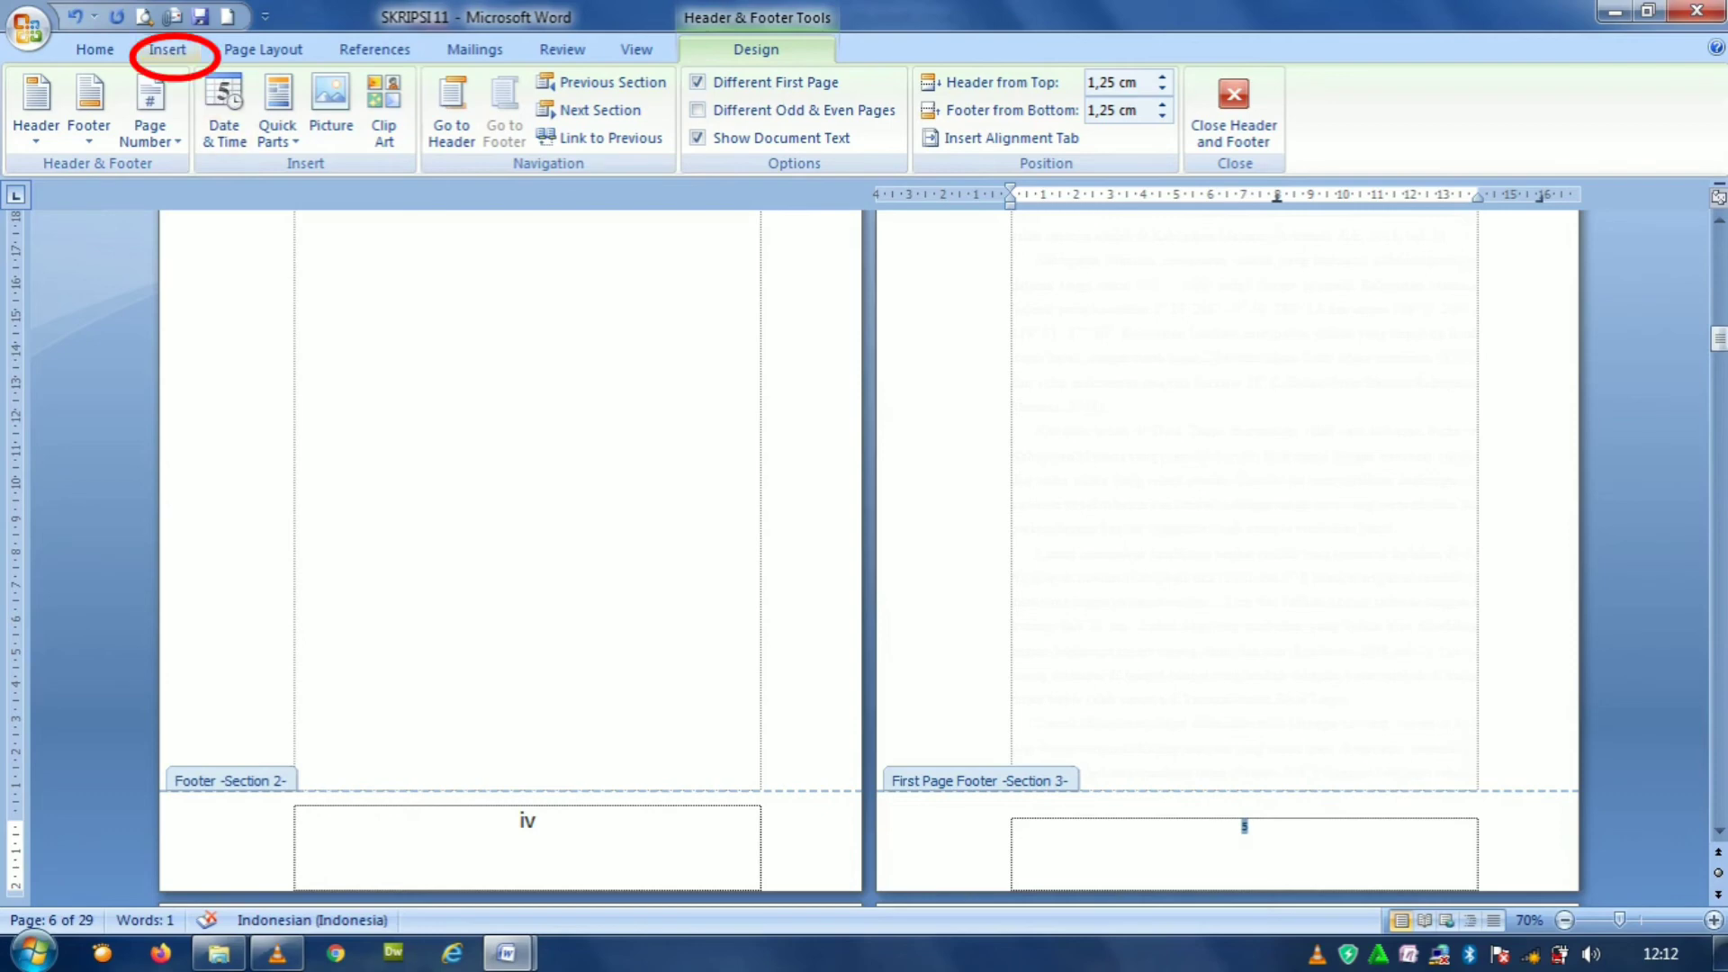
pyautogui.click(167, 48)
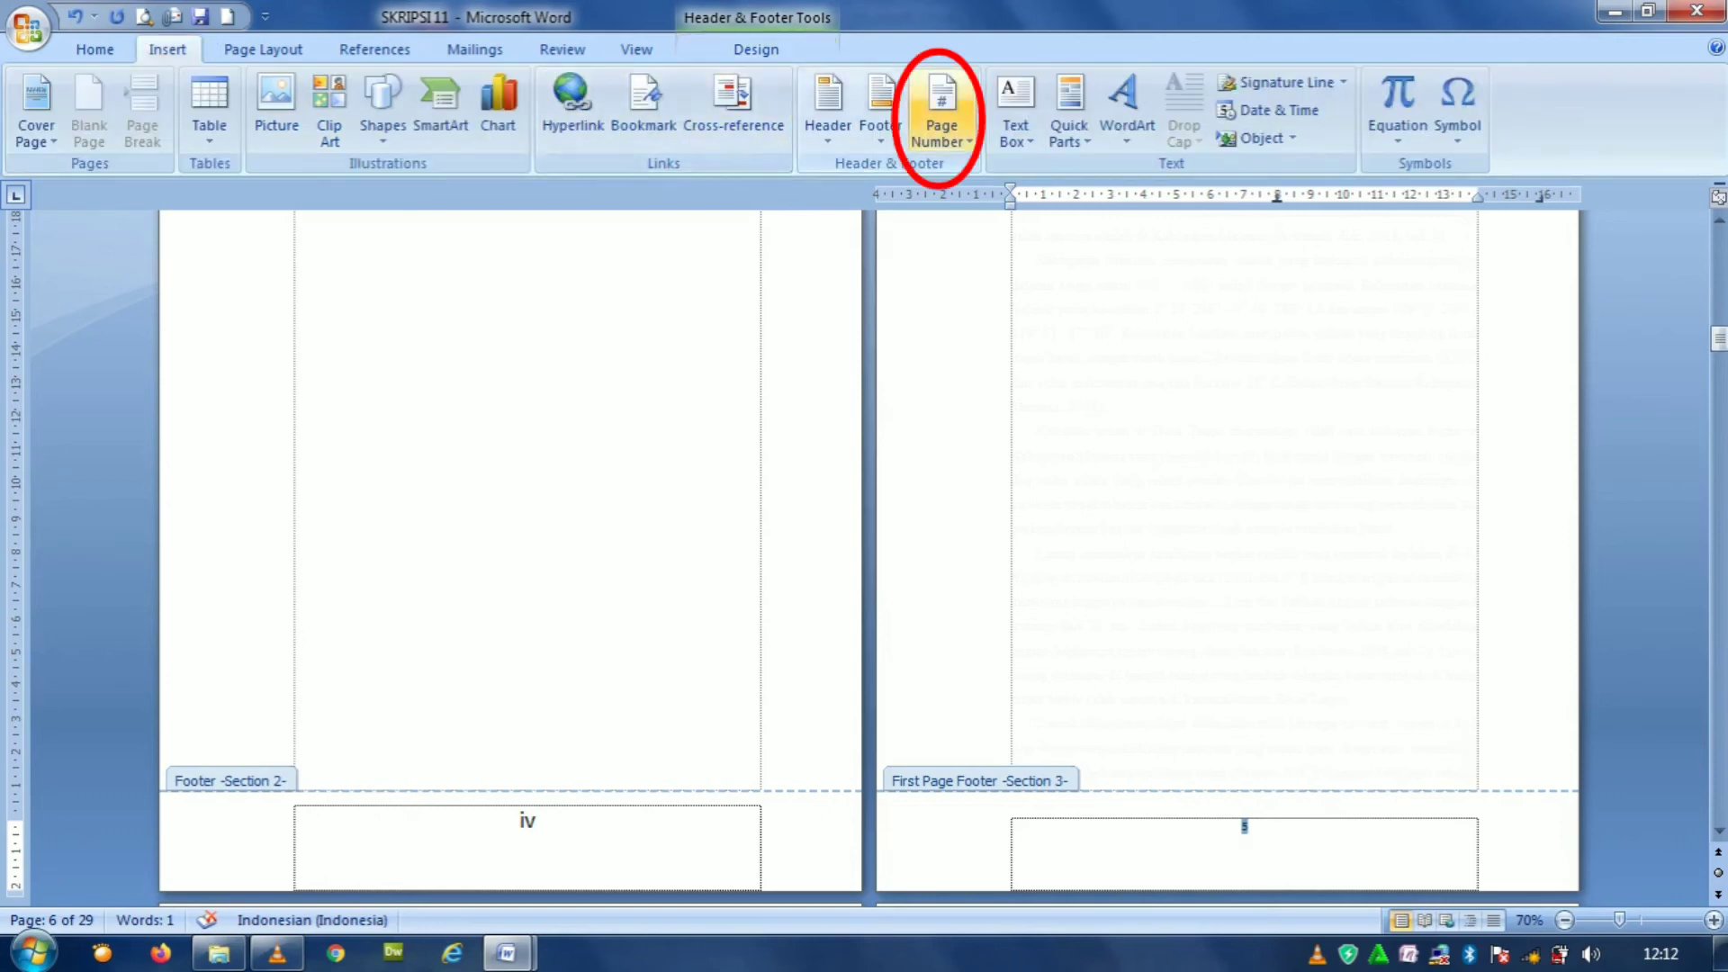
pyautogui.click(941, 117)
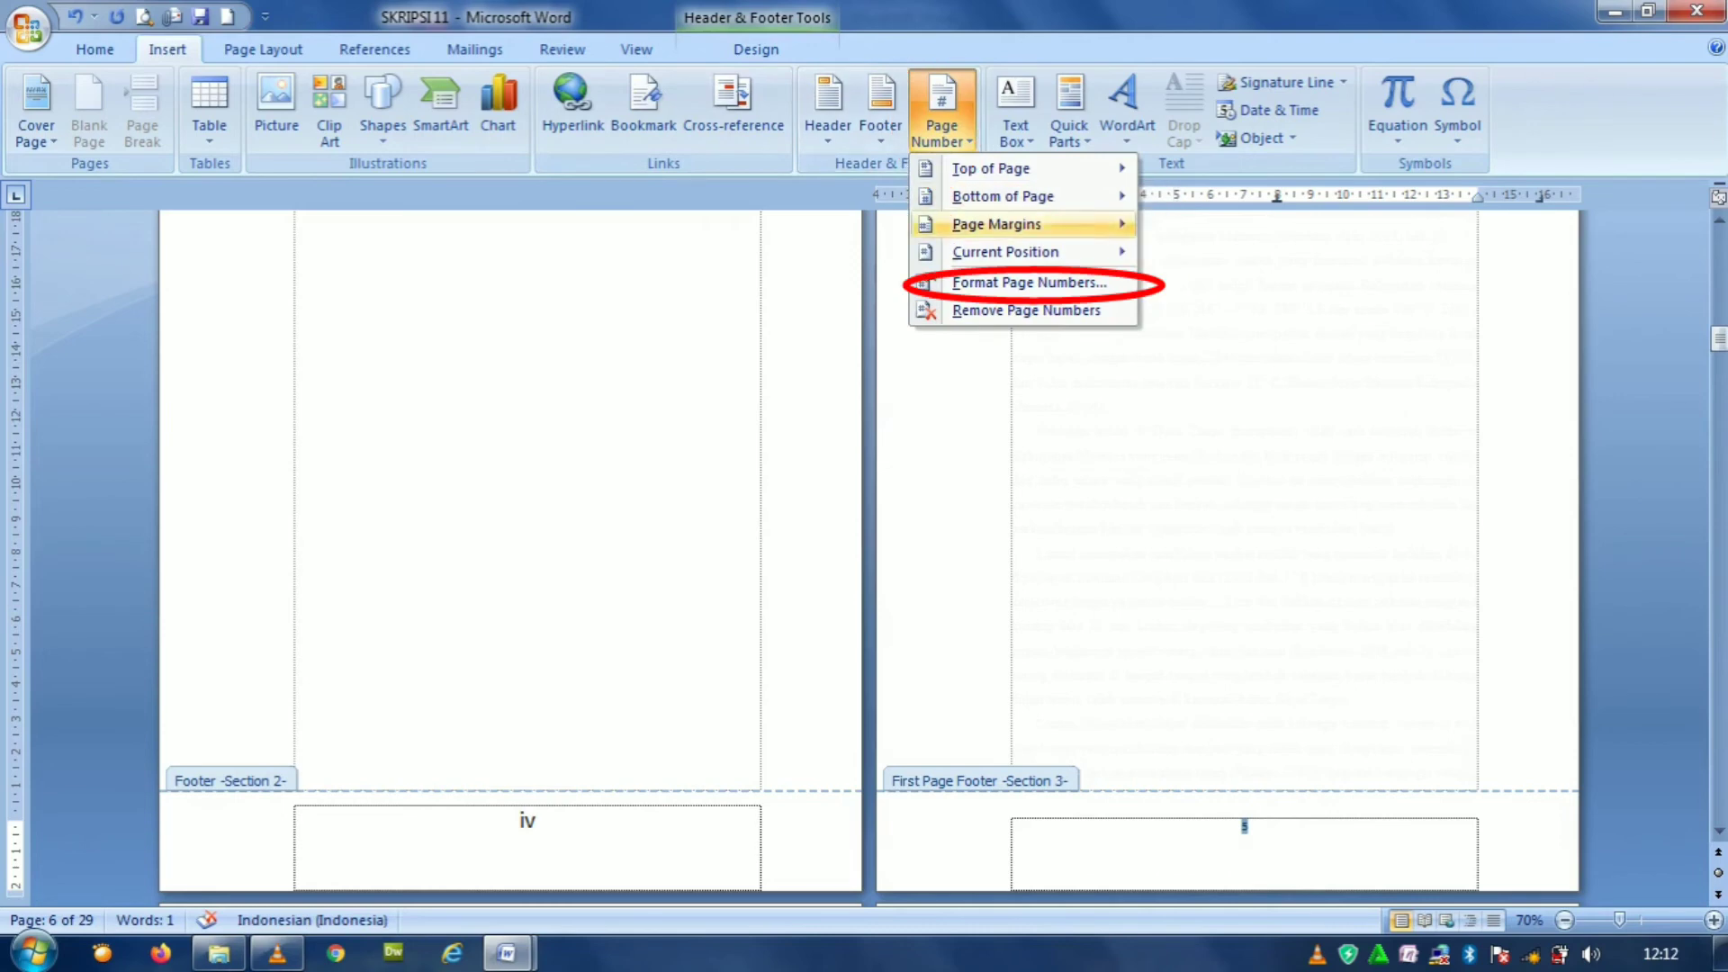
pyautogui.click(1029, 281)
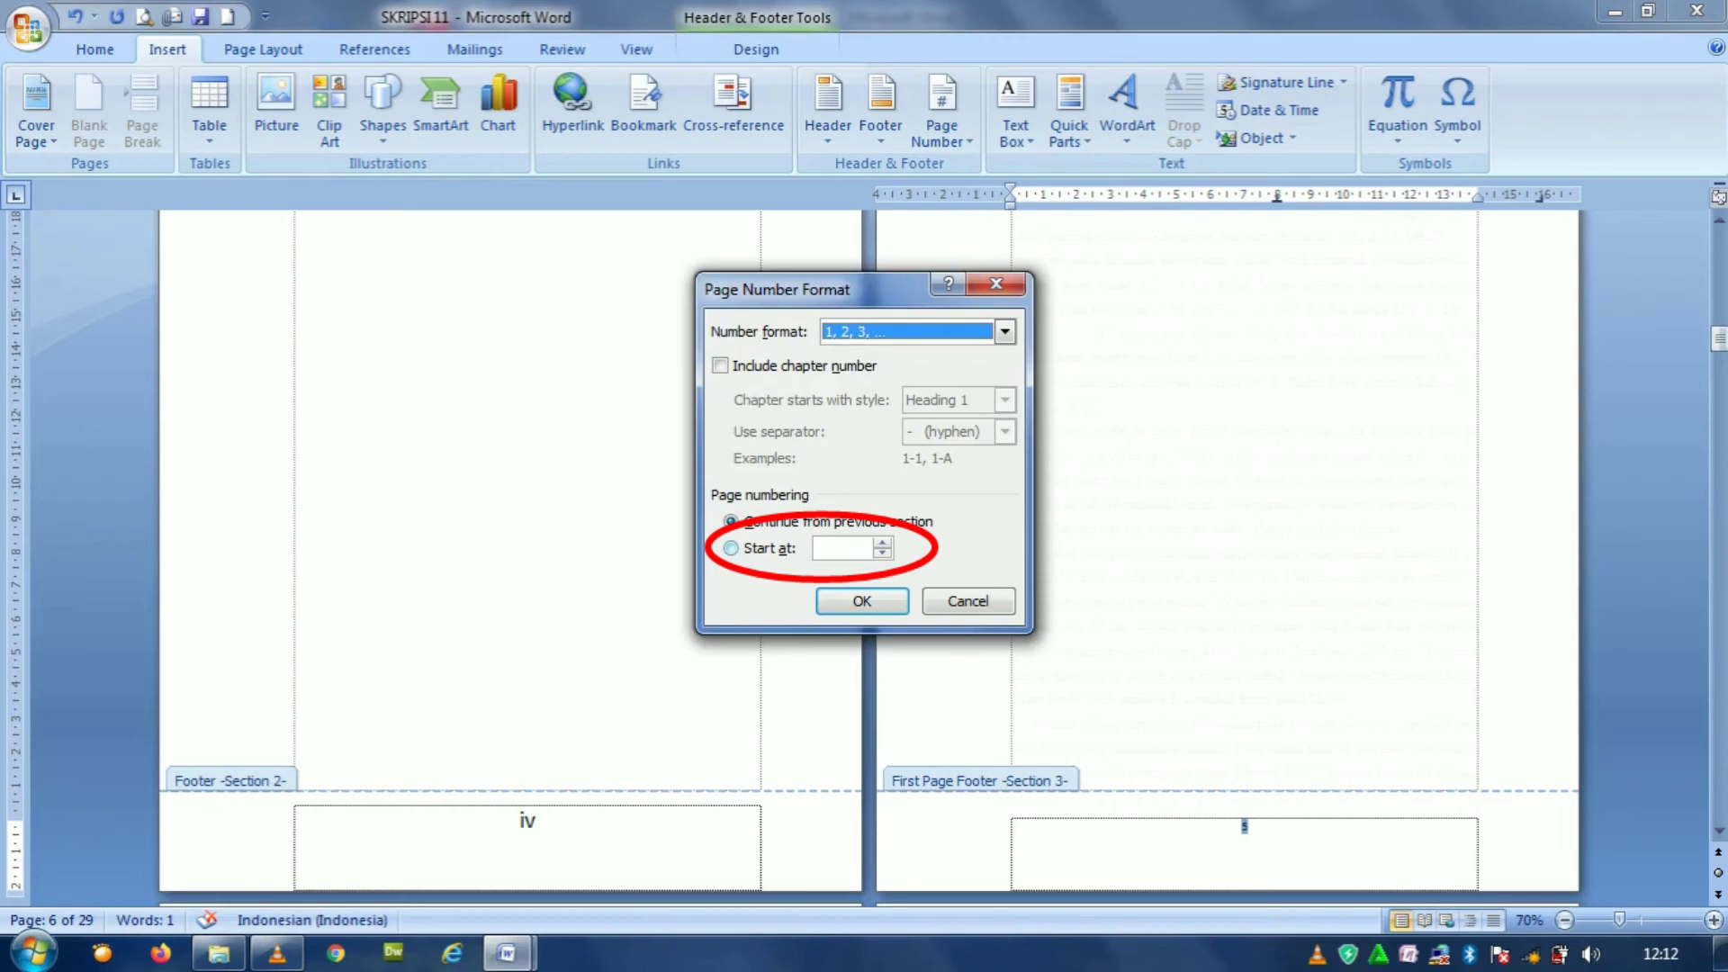
pyautogui.click(730, 548)
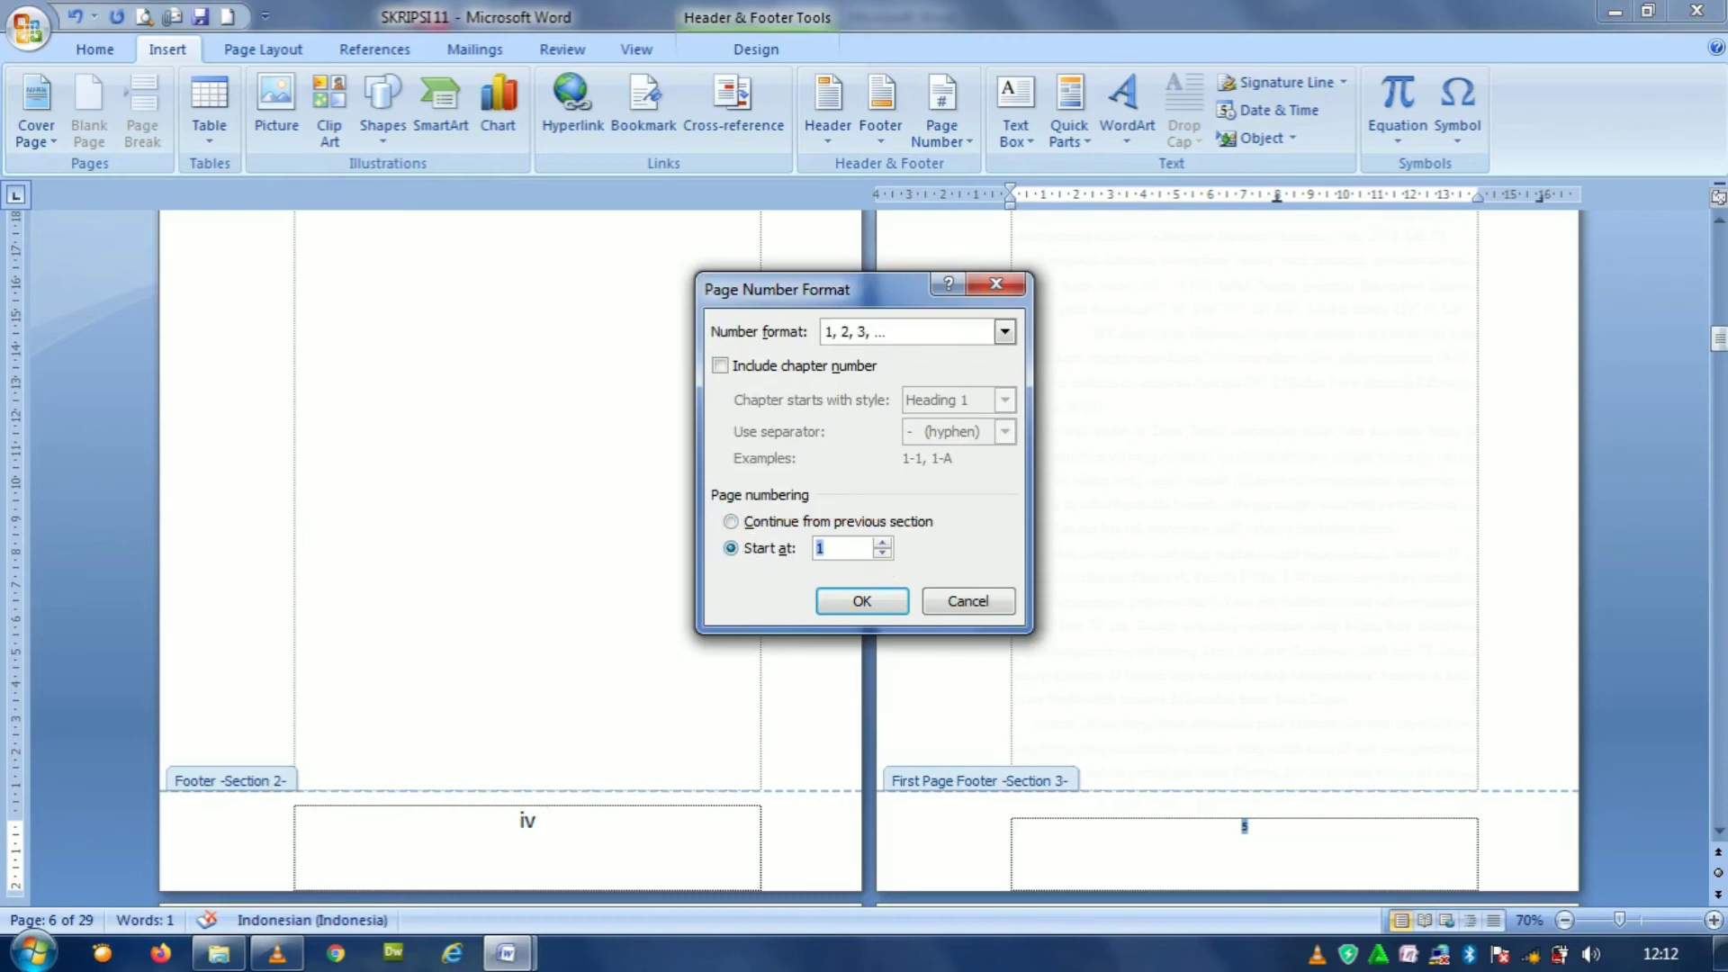
pyautogui.click(861, 600)
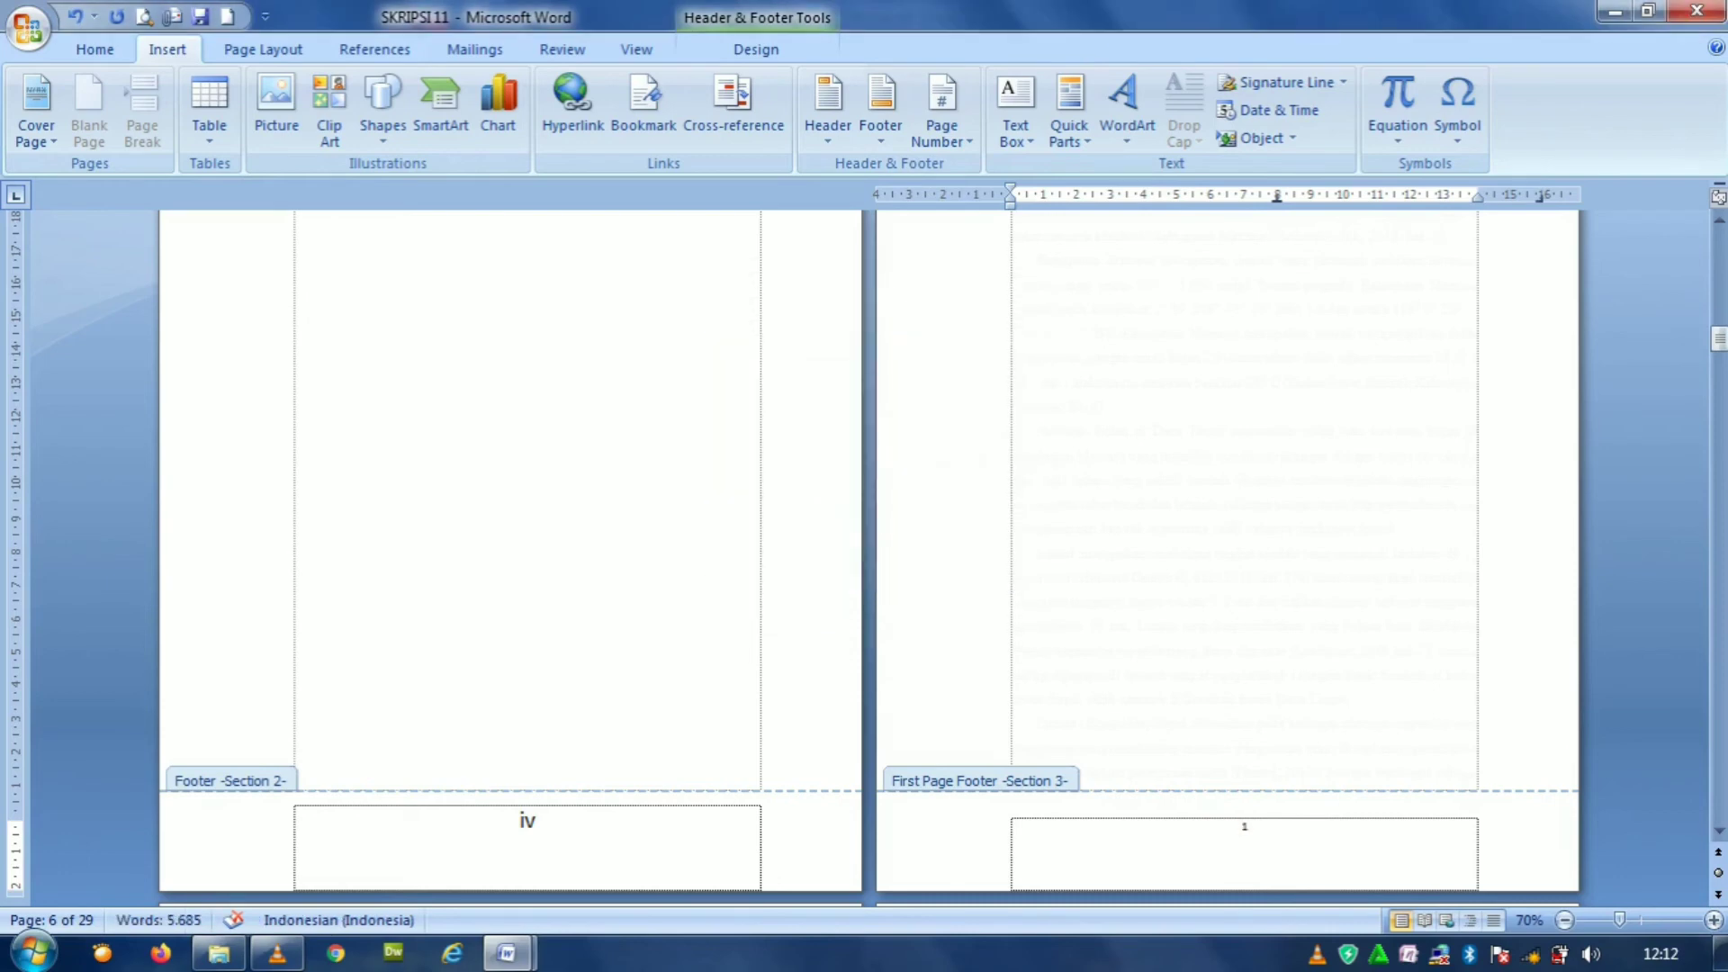
# Set the font size of the page number in the section 3 first page footer to 20.
pyautogui.doubleClick(1245, 826)
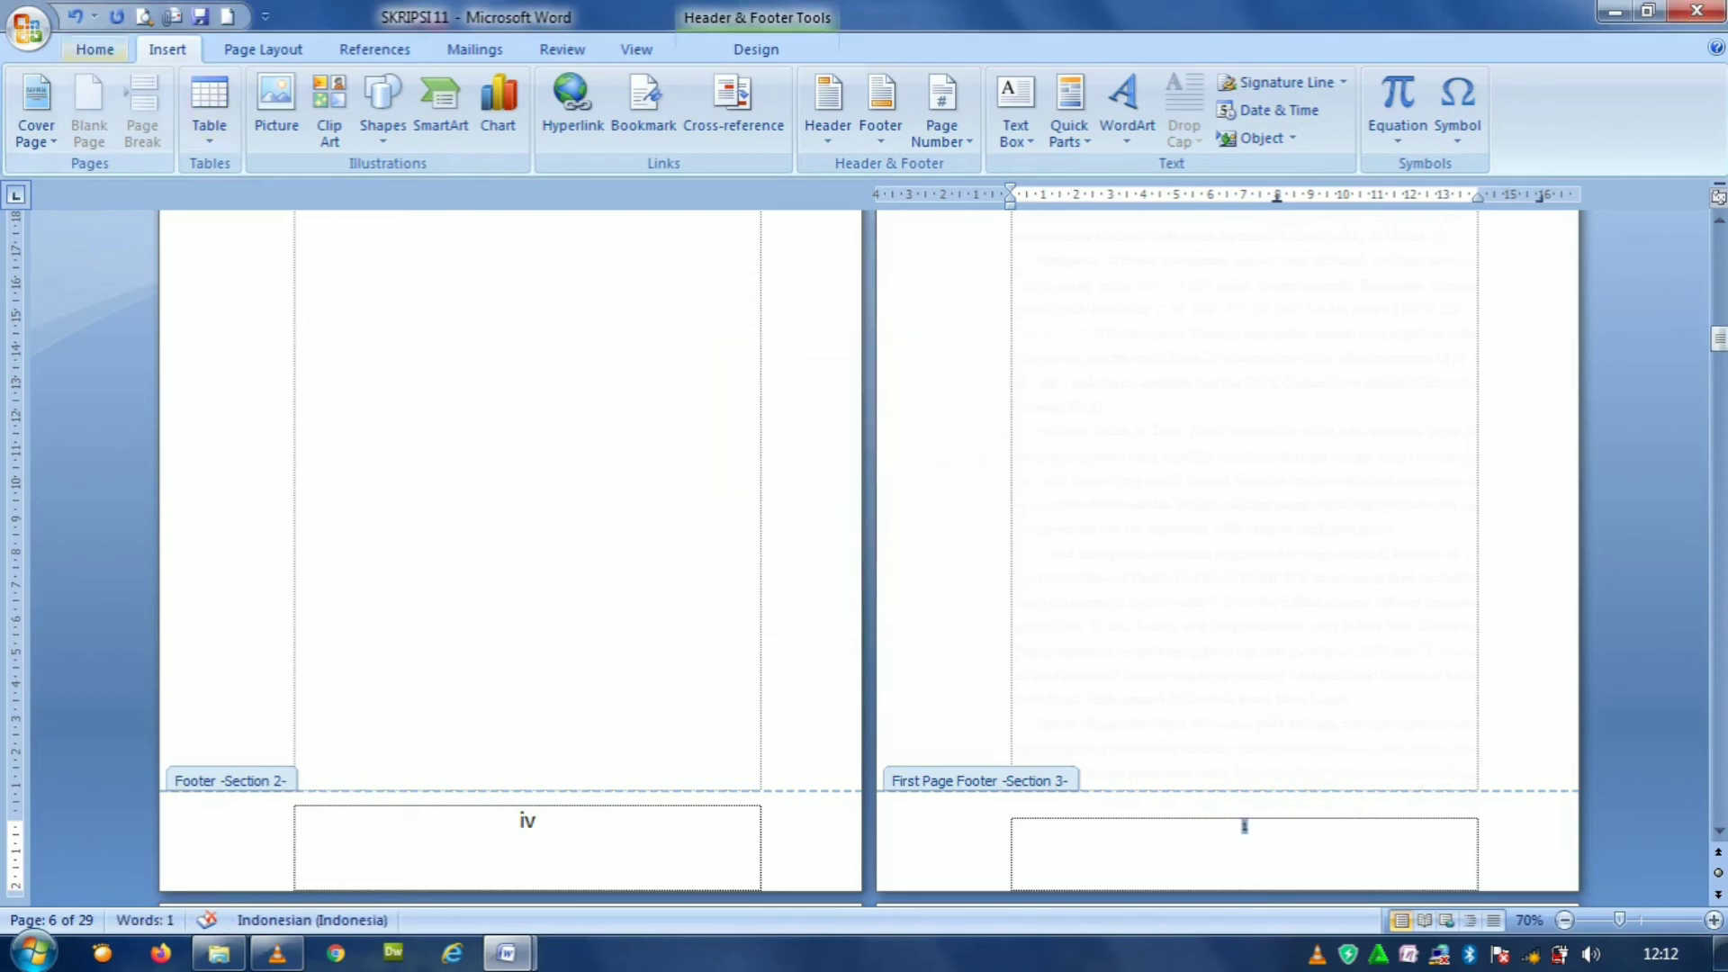
pyautogui.click(95, 49)
pyautogui.click(421, 92)
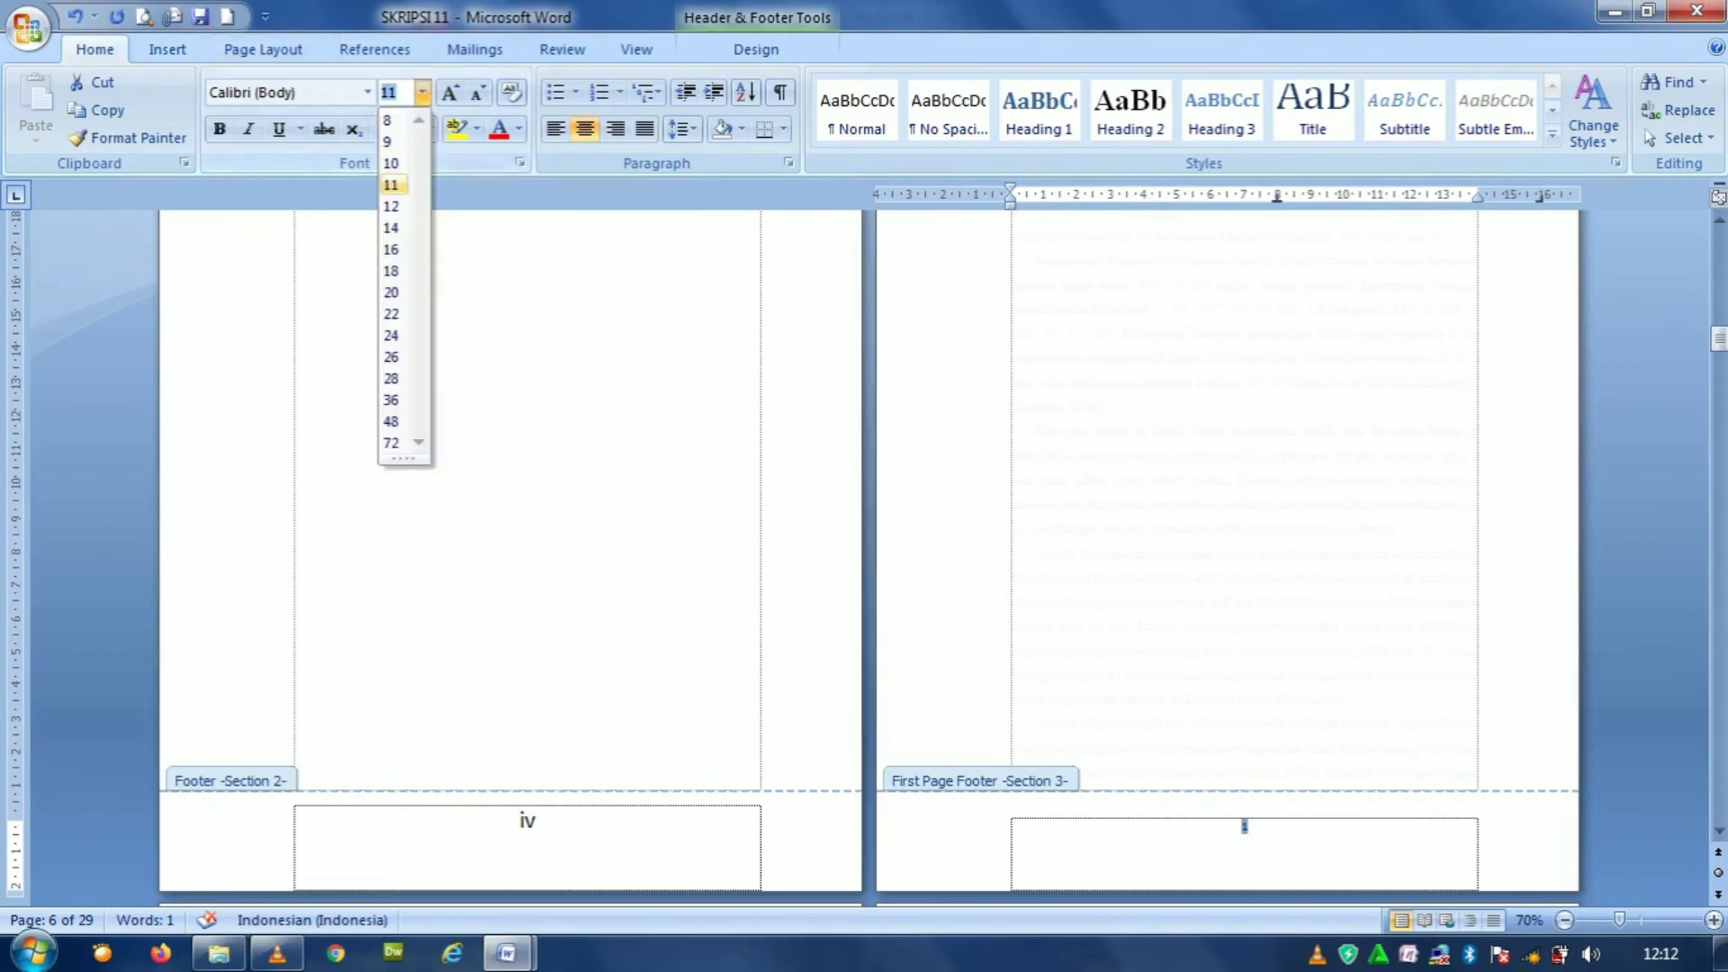
pyautogui.click(391, 293)
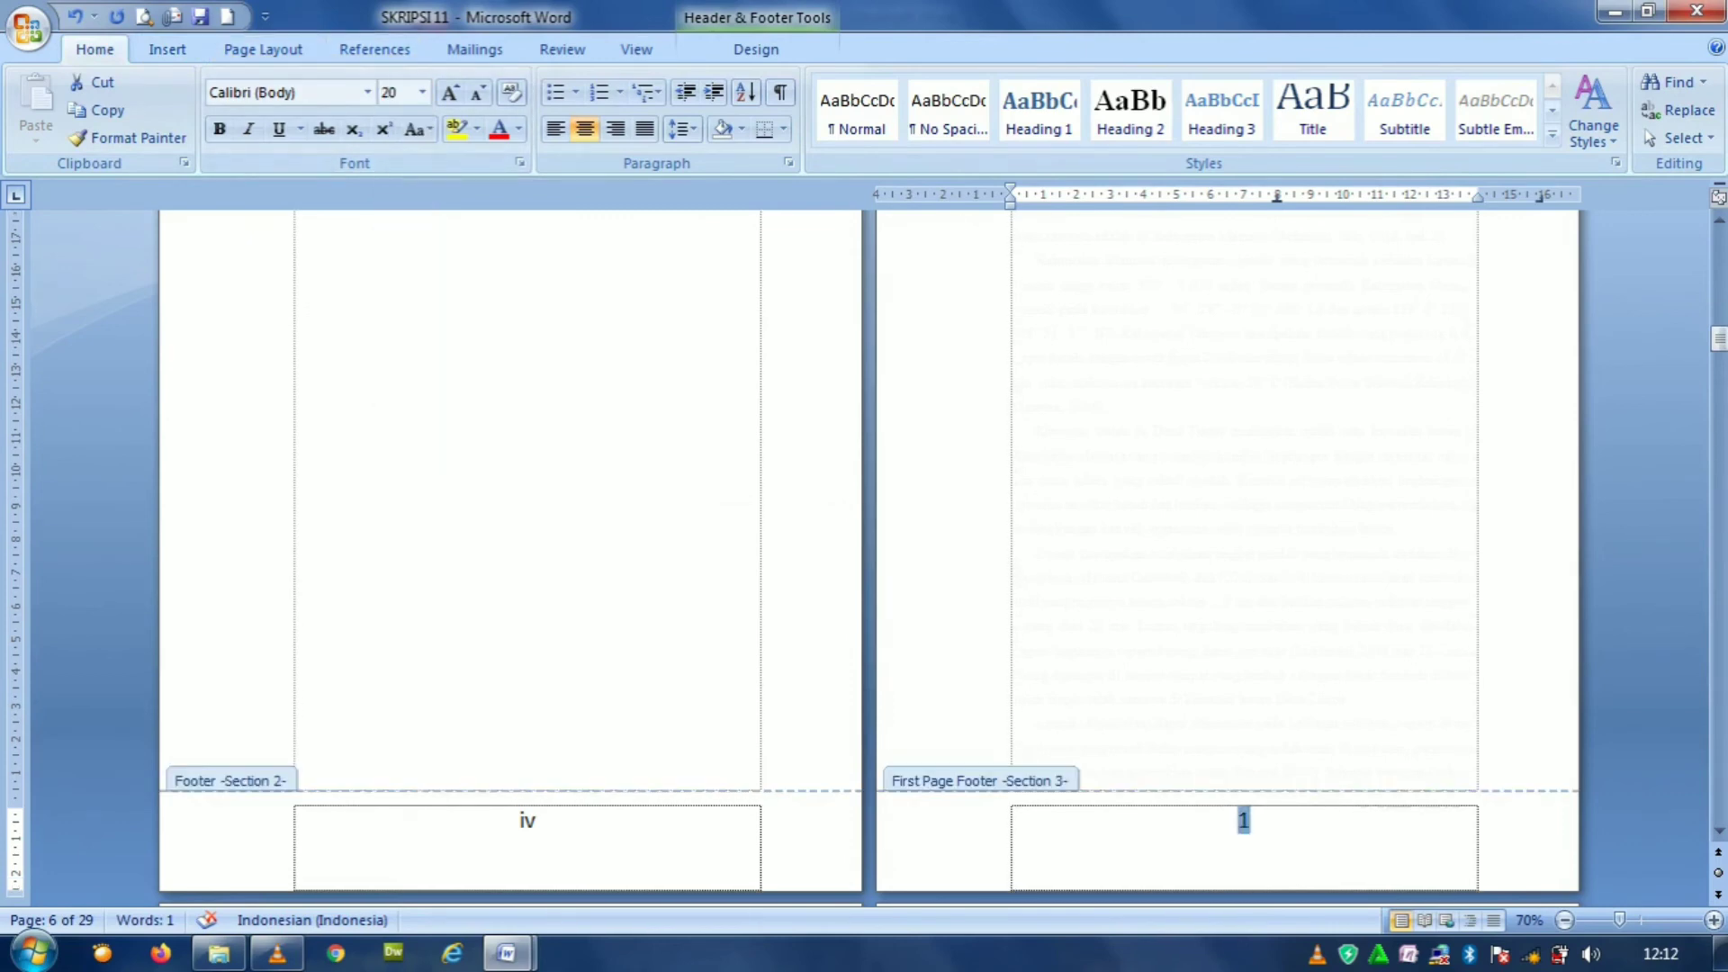
pyautogui.click(1252, 820)
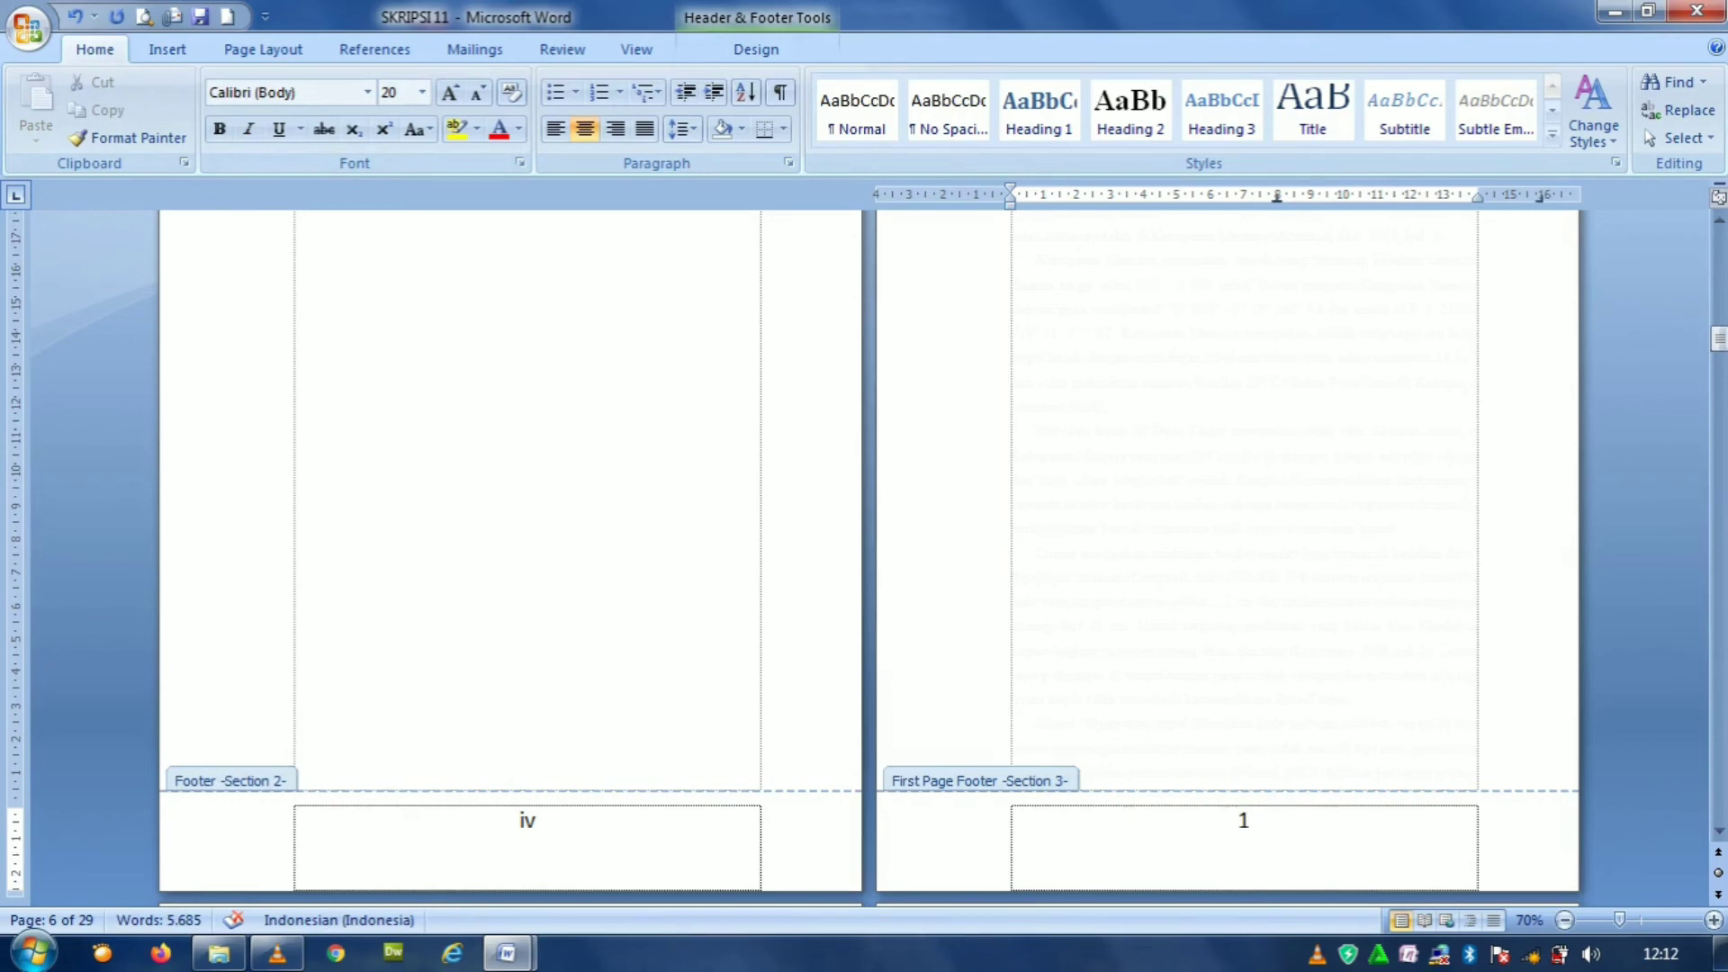
# Insert a Plain Number 3 page number at the top of the page in the section 3 header, on the second page of BAB I.
pyautogui.scroll(-3, 868, 540)
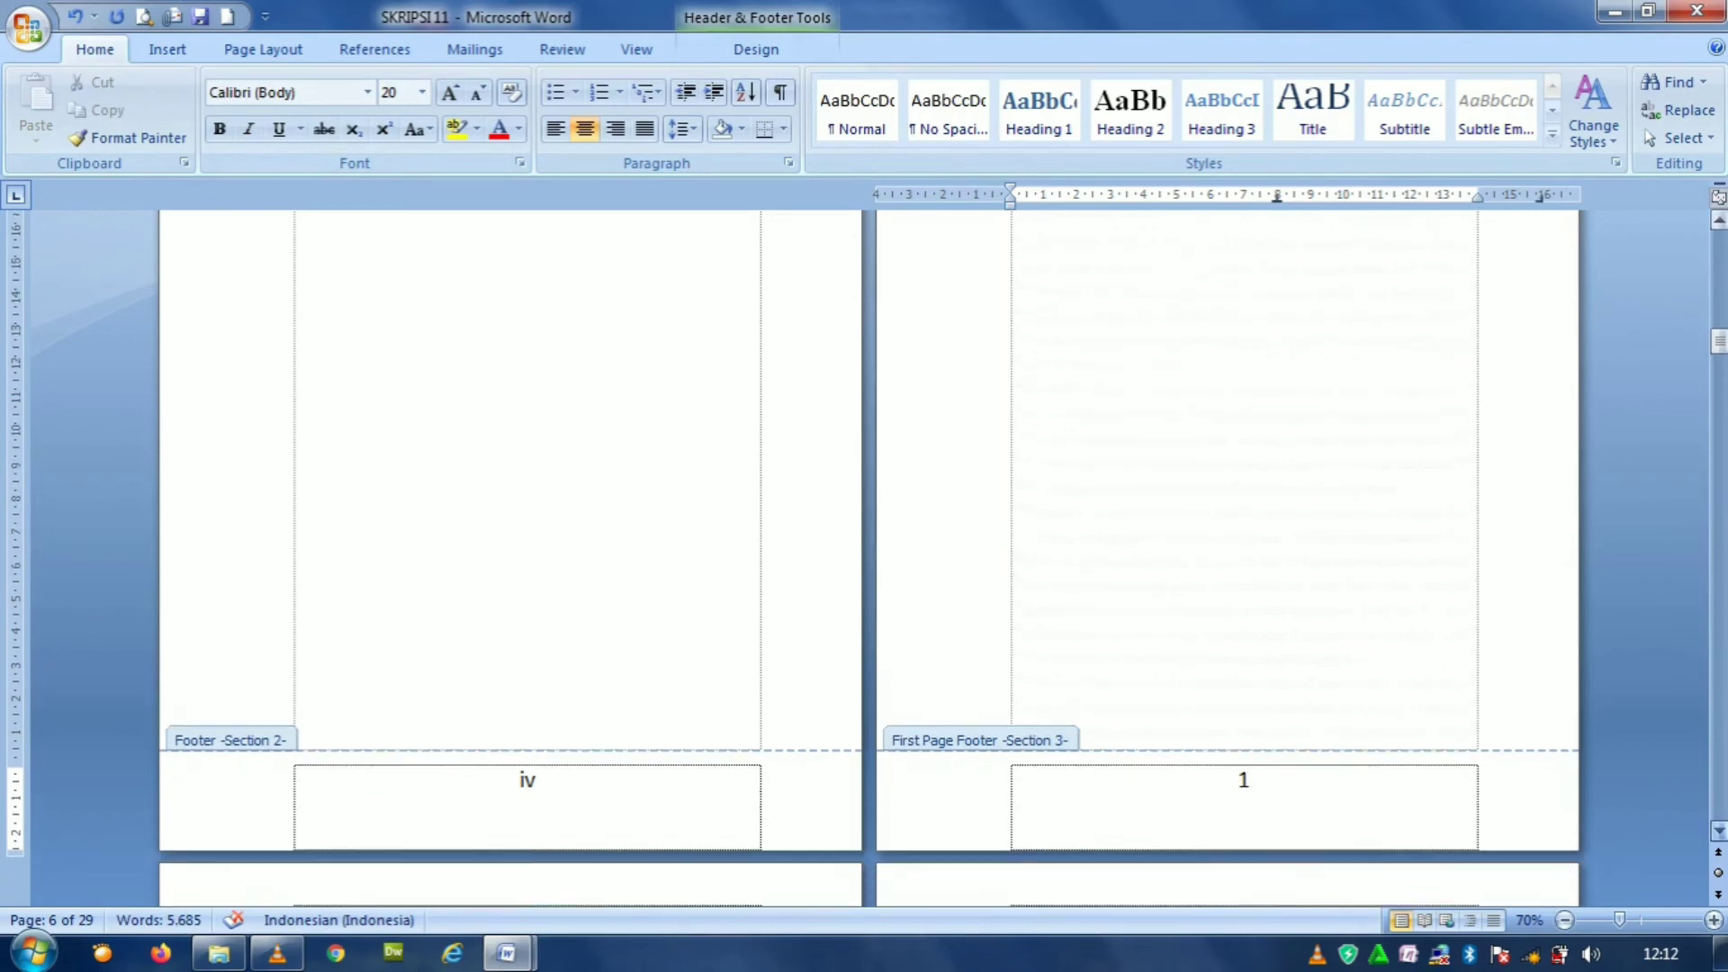
pyautogui.scroll(-5, 869, 540)
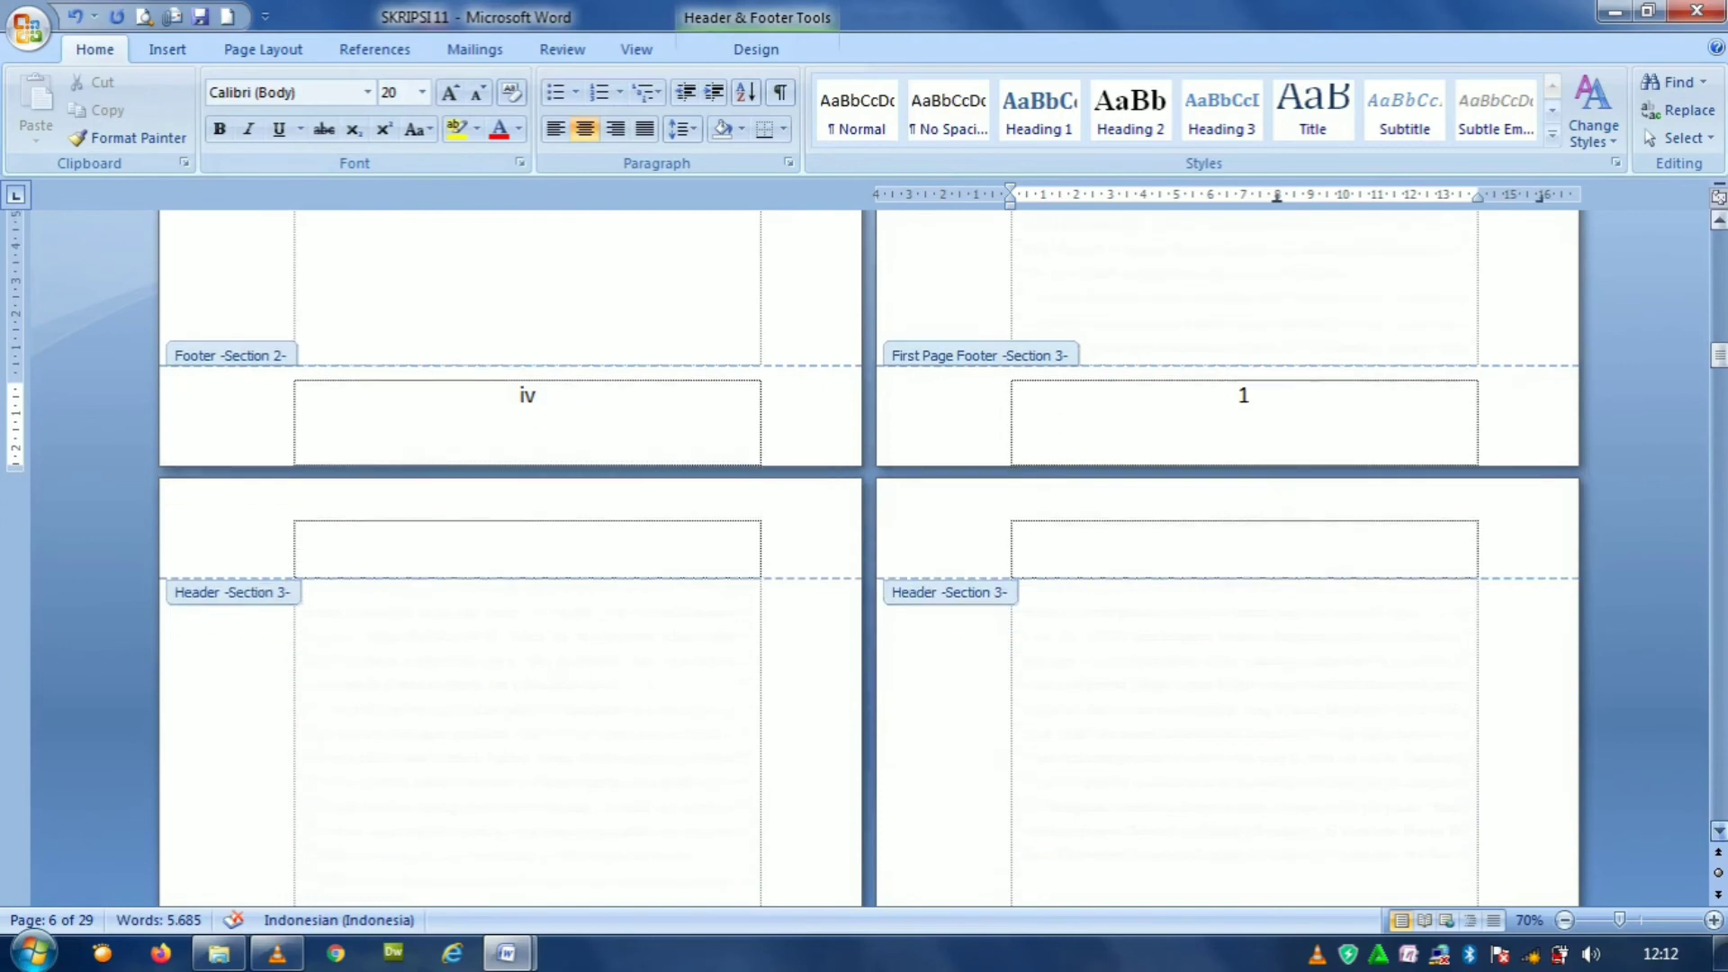
pyautogui.scroll(-2, 868, 540)
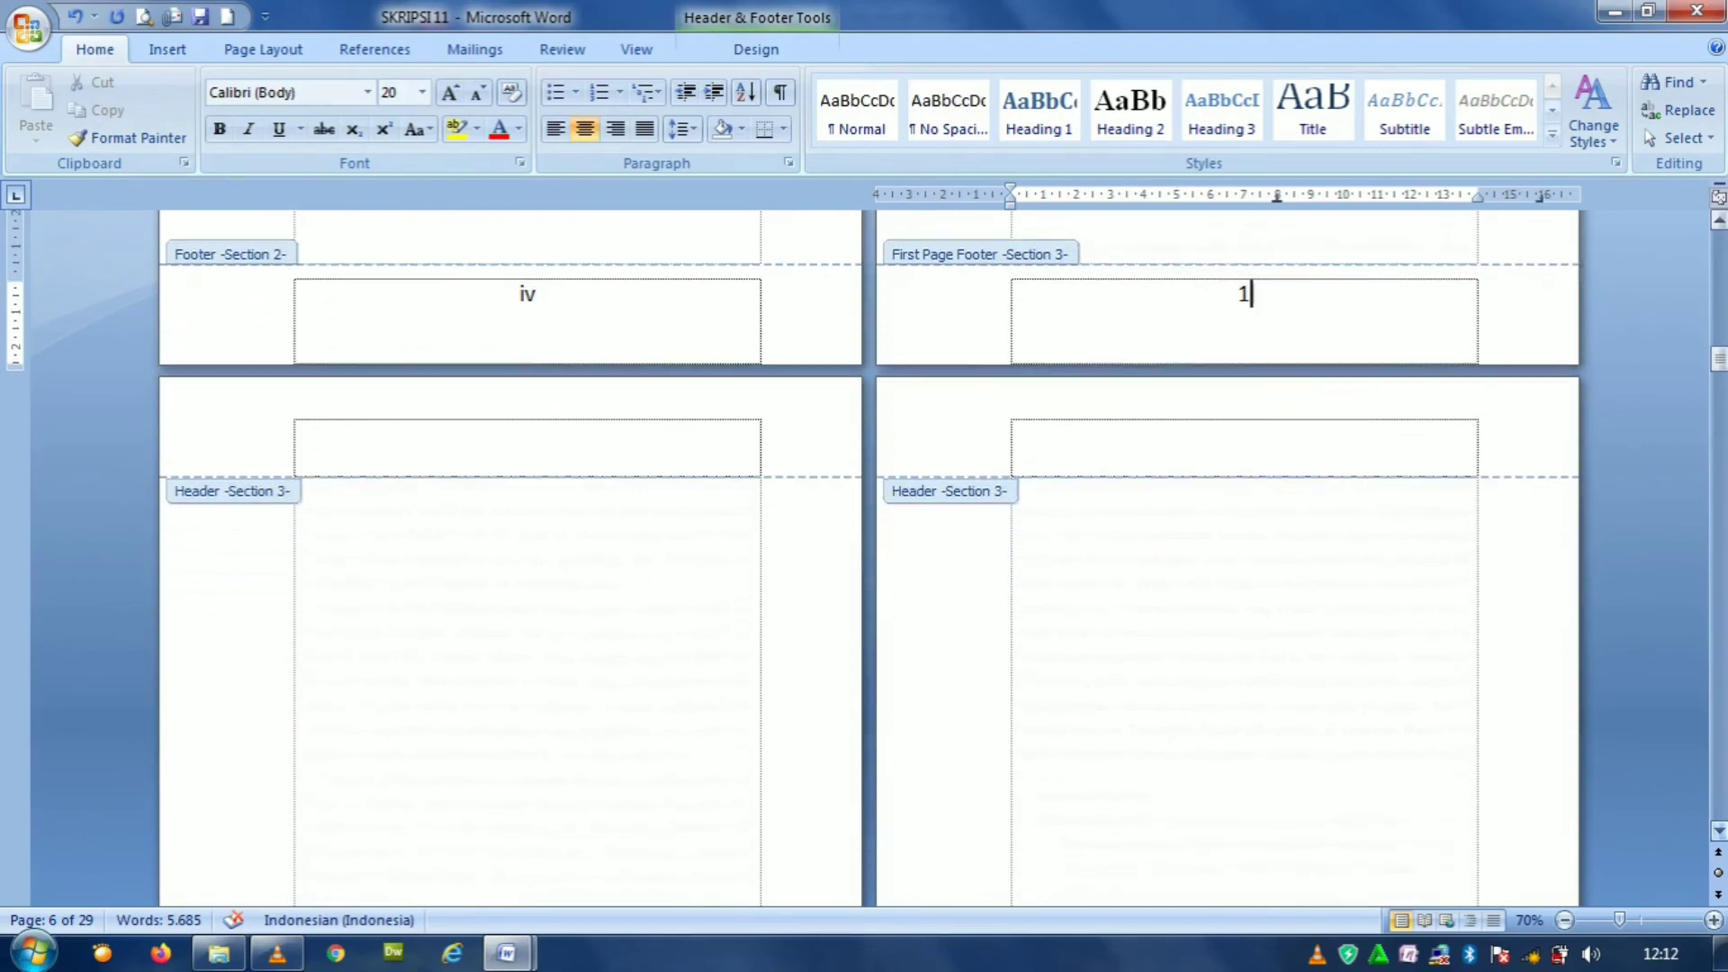
pyautogui.scroll(-1, 869, 540)
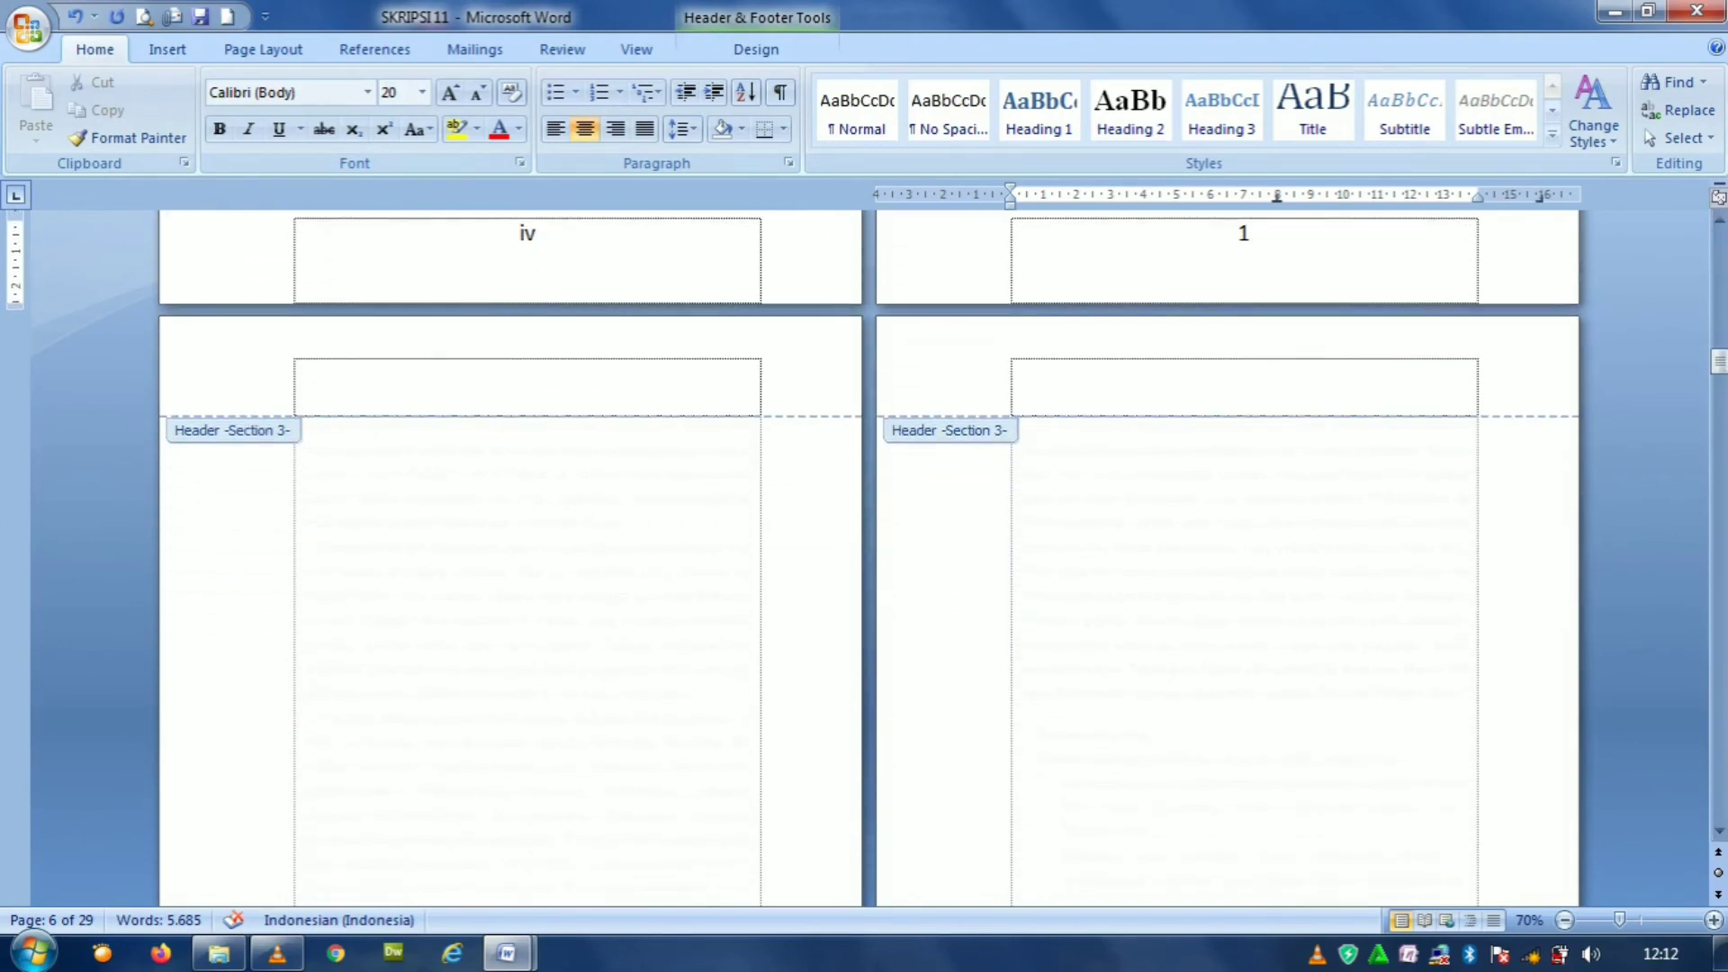
pyautogui.click(296, 367)
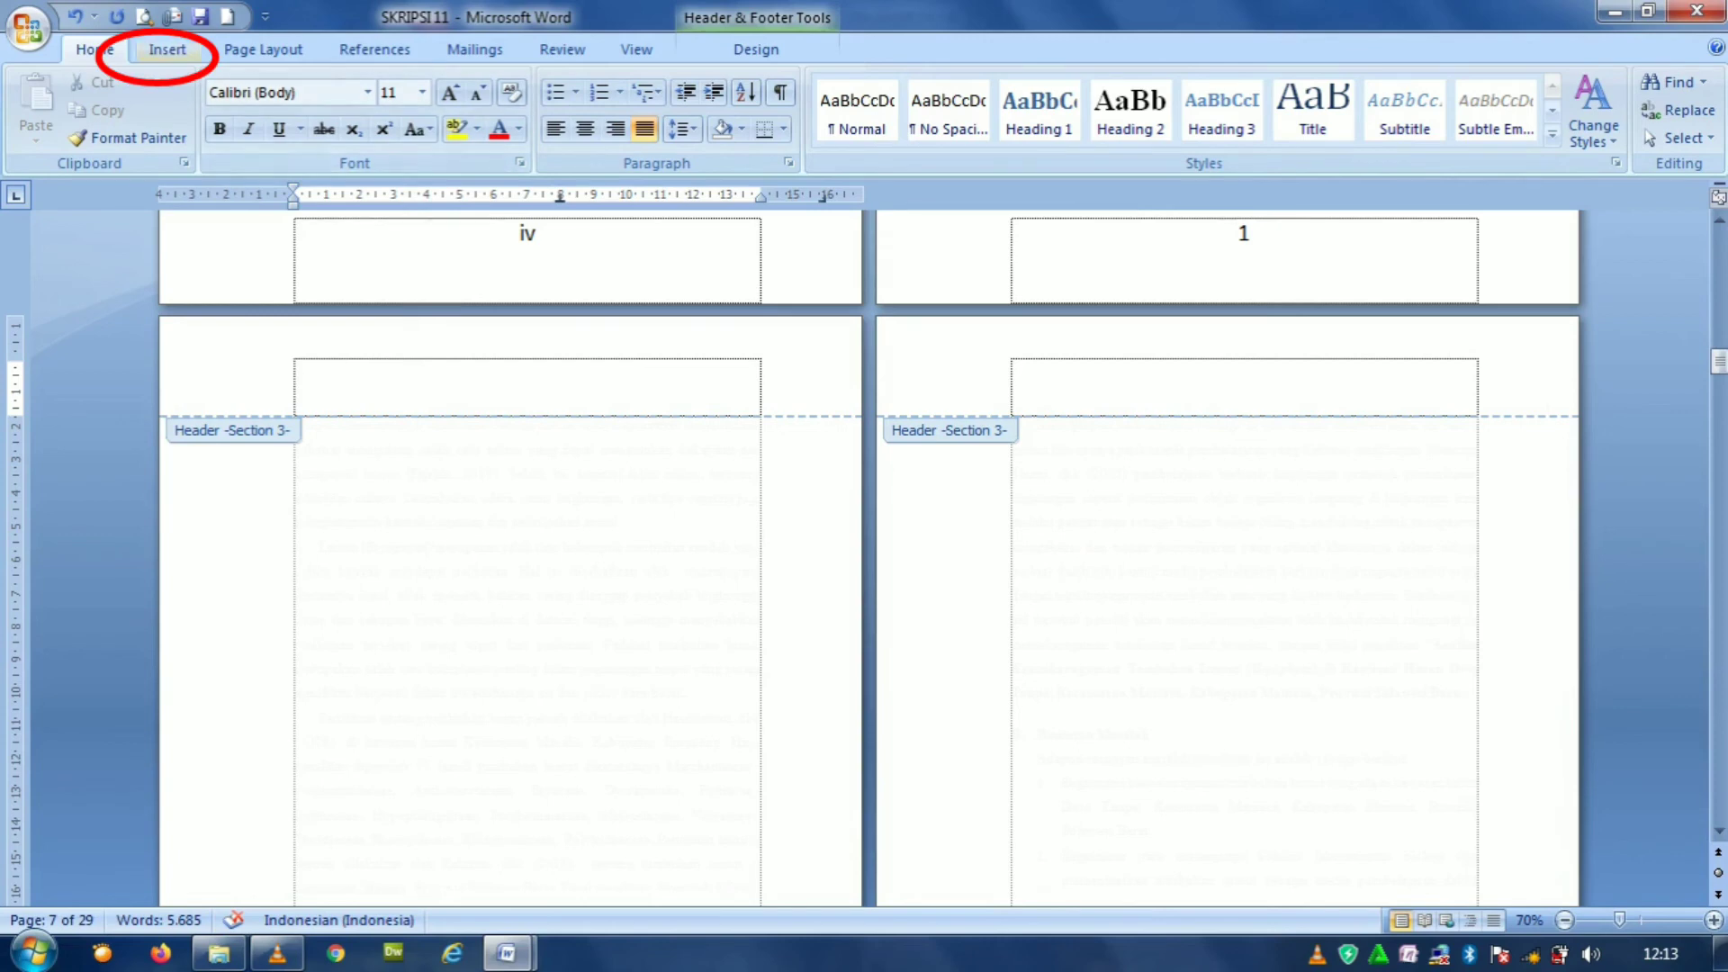
pyautogui.click(167, 50)
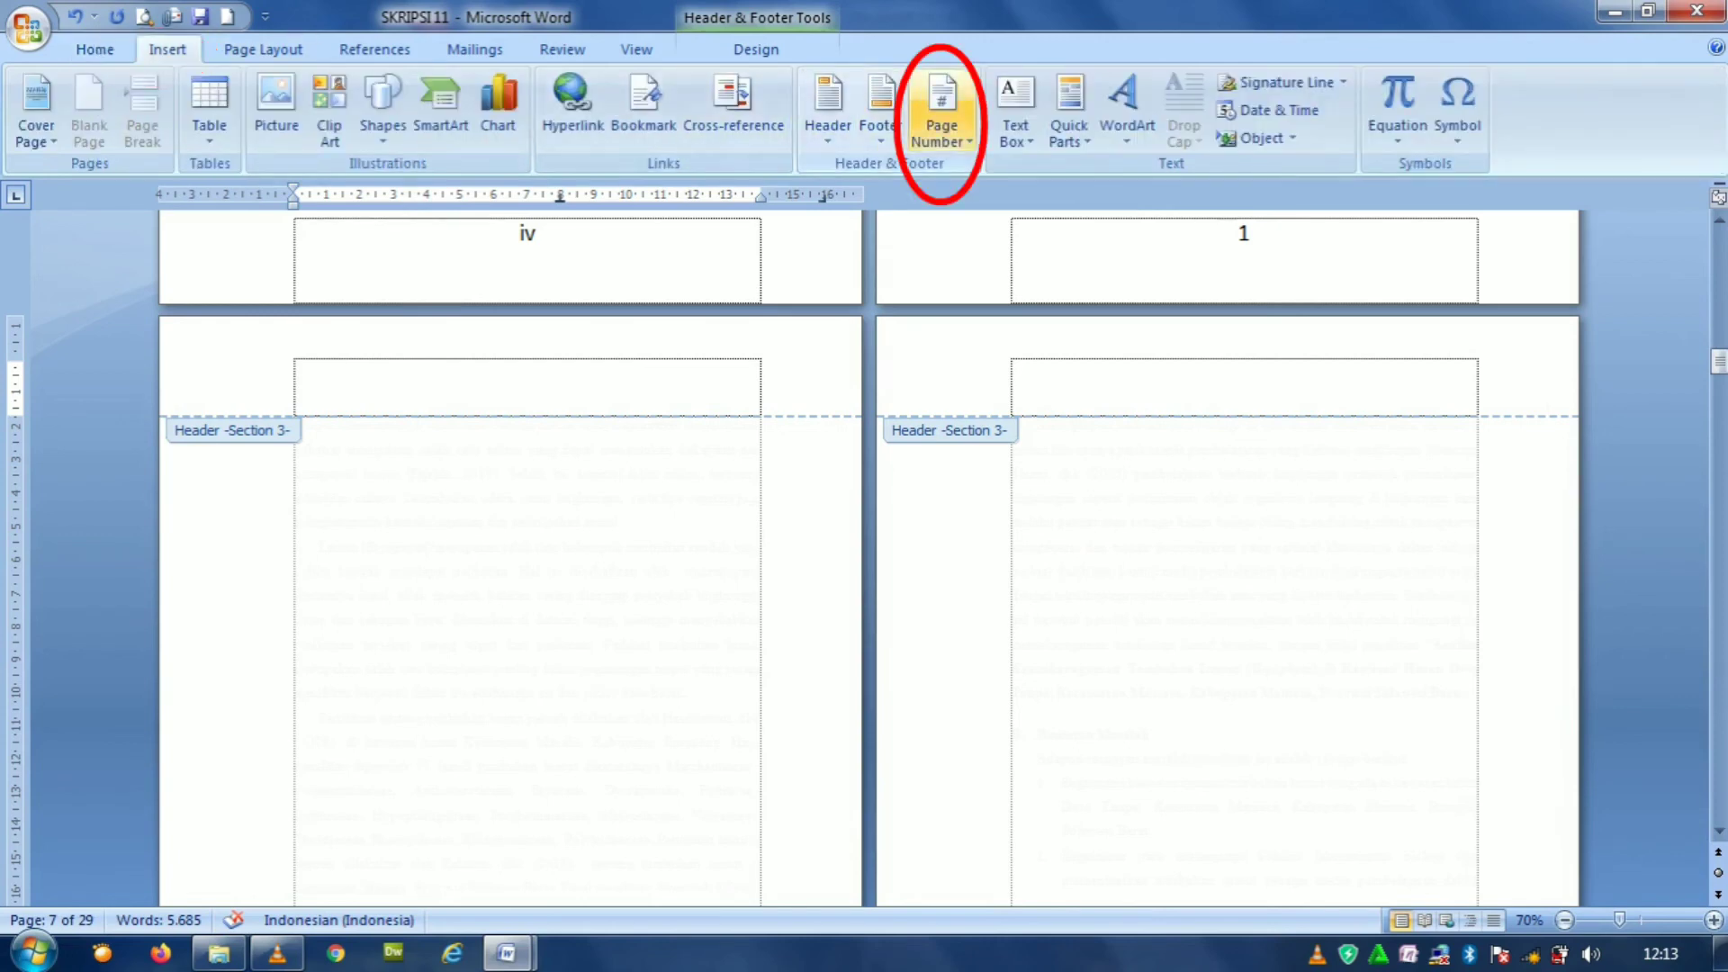
pyautogui.click(941, 117)
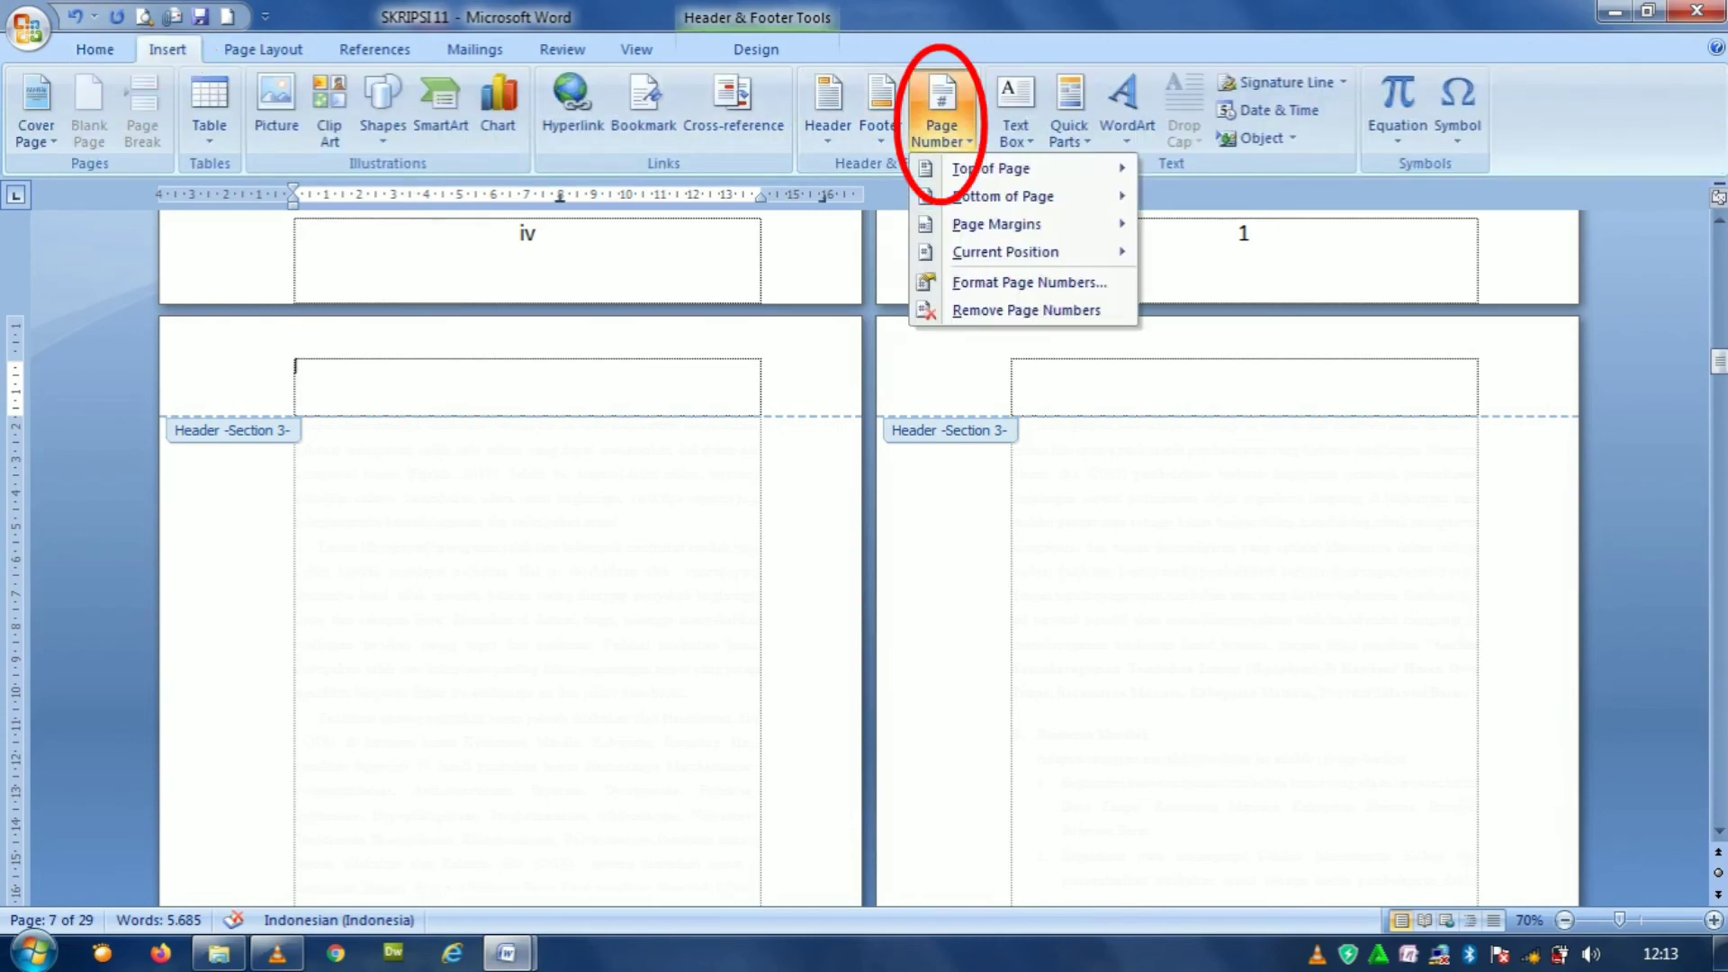
pyautogui.moveTo(990, 168)
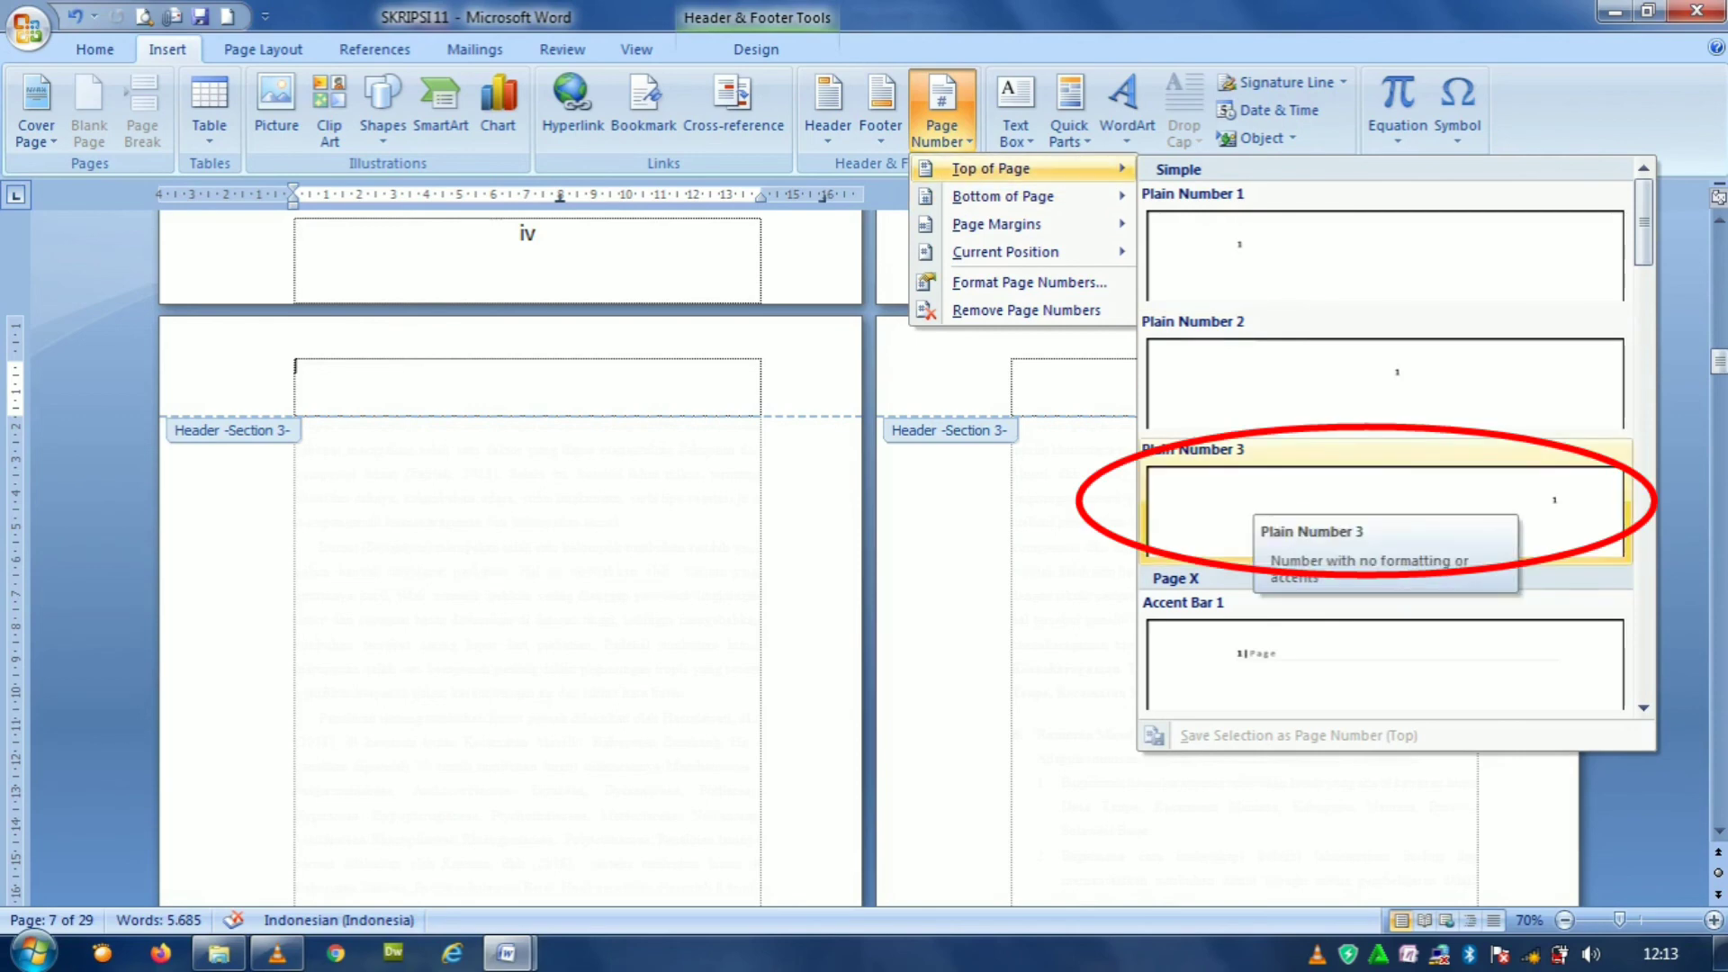
pyautogui.click(1258, 499)
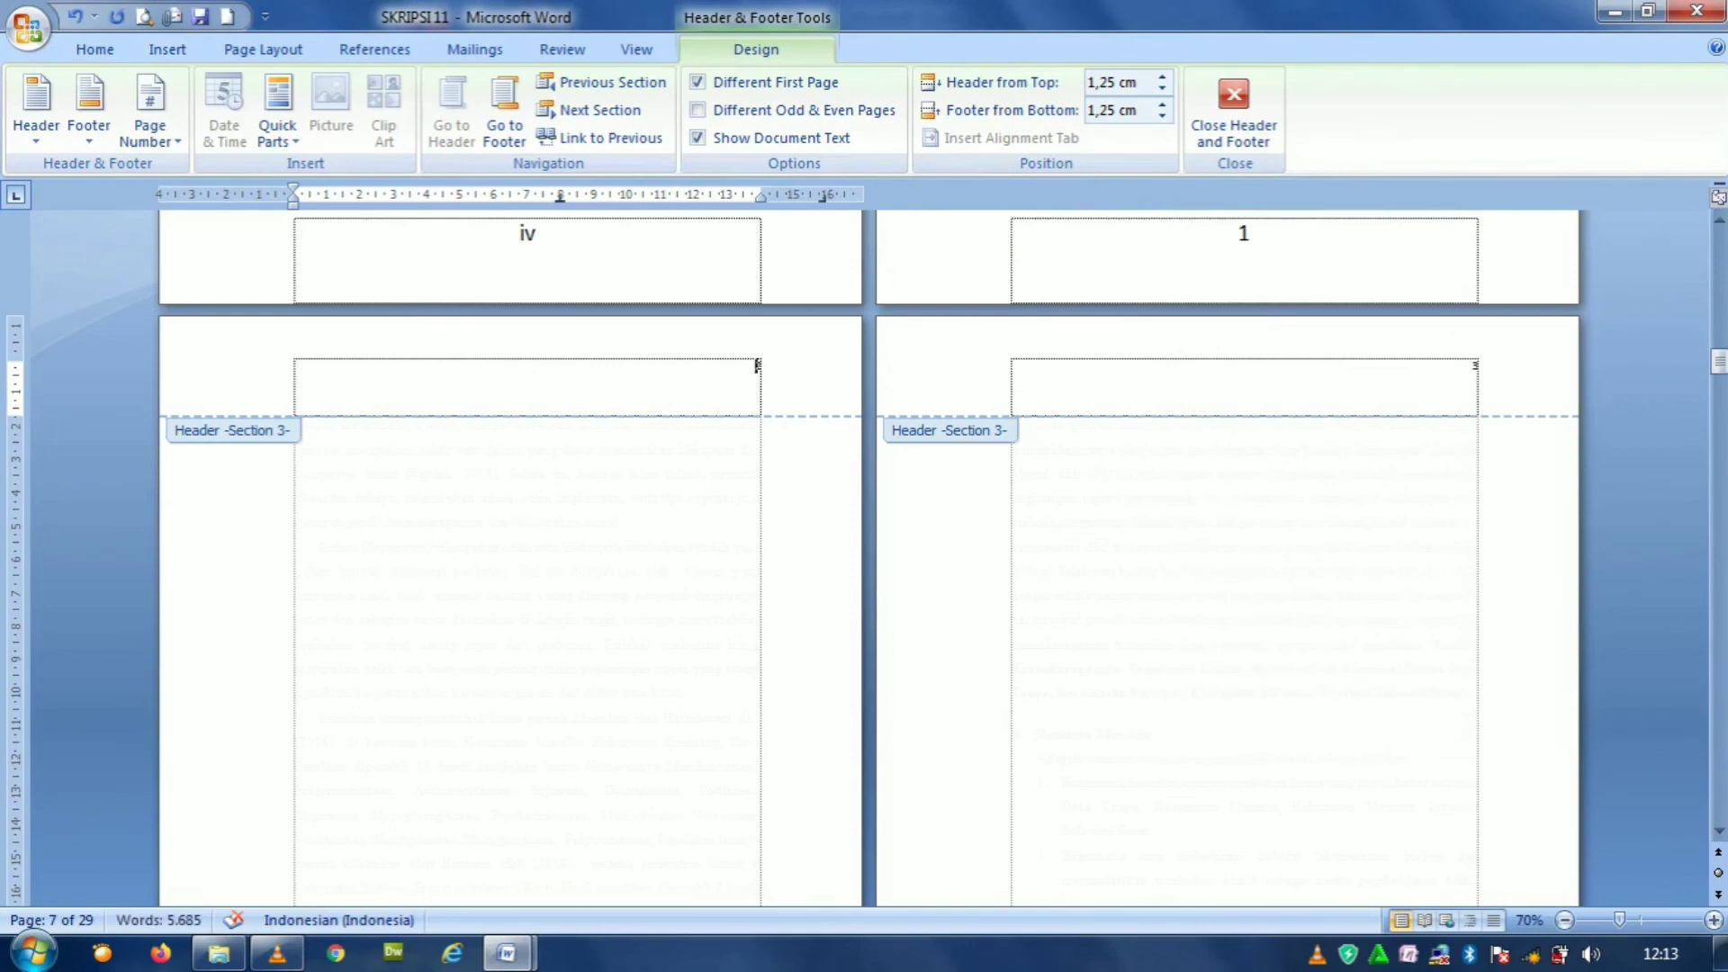
# Set the font size of the section 3 header page number to 20 and leave header editing.
pyautogui.moveTo(767, 366); pyautogui.dragTo(755, 366)
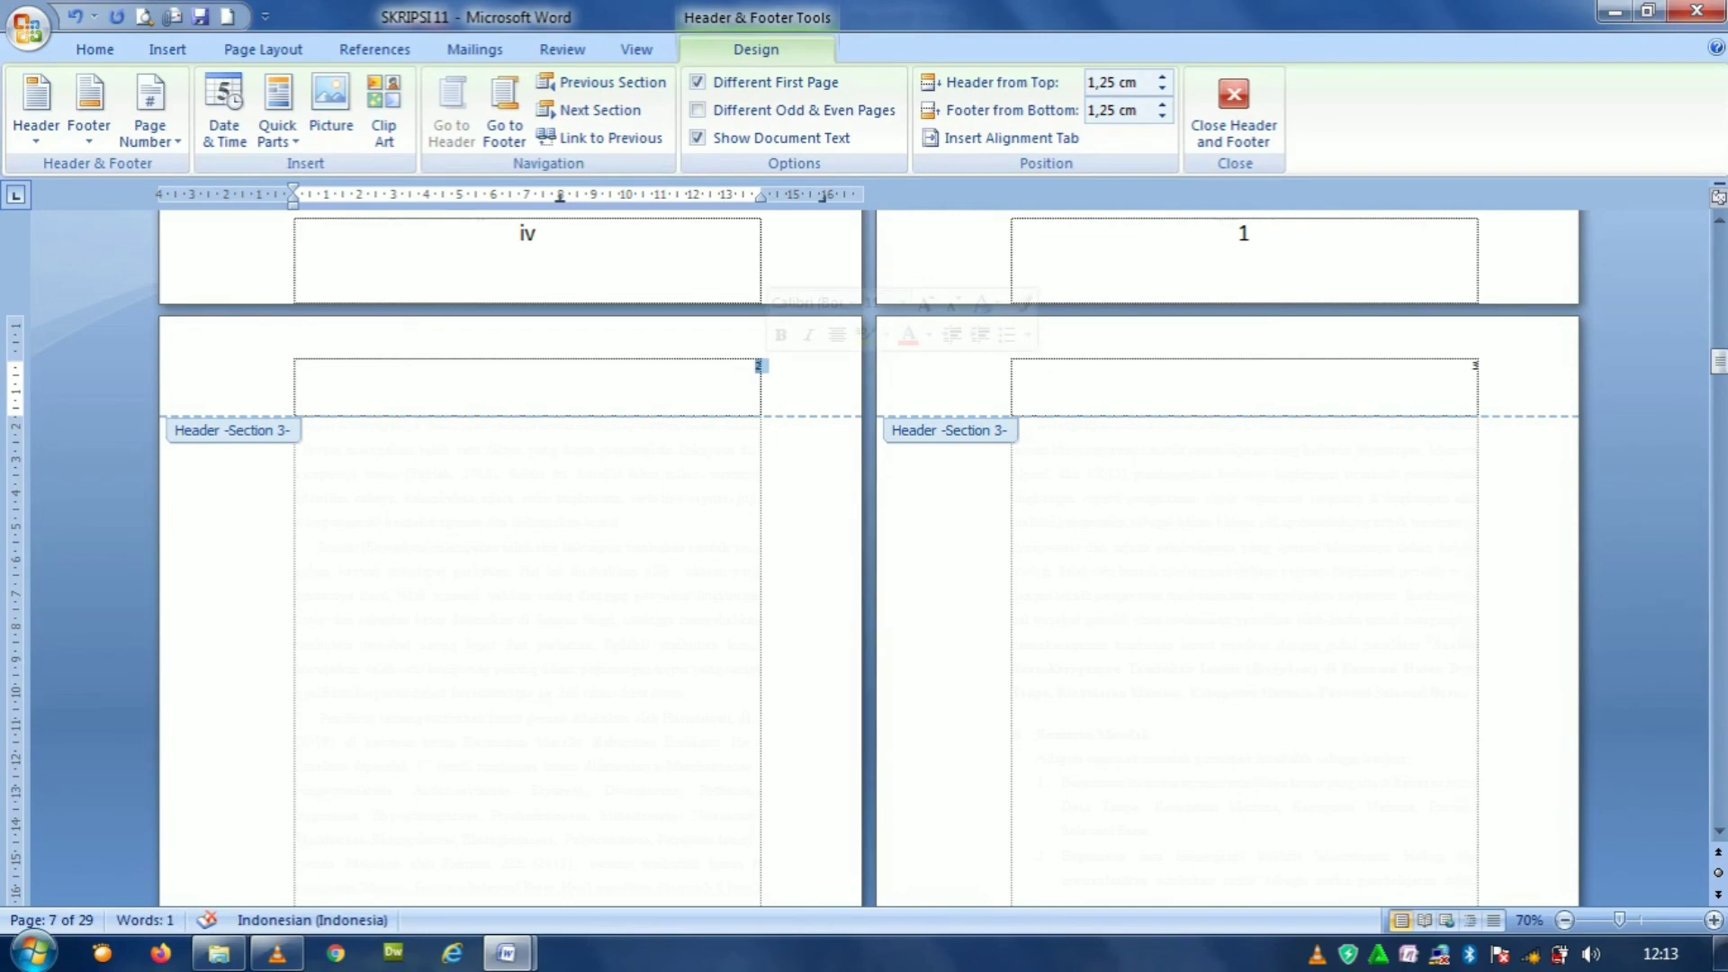
pyautogui.click(95, 49)
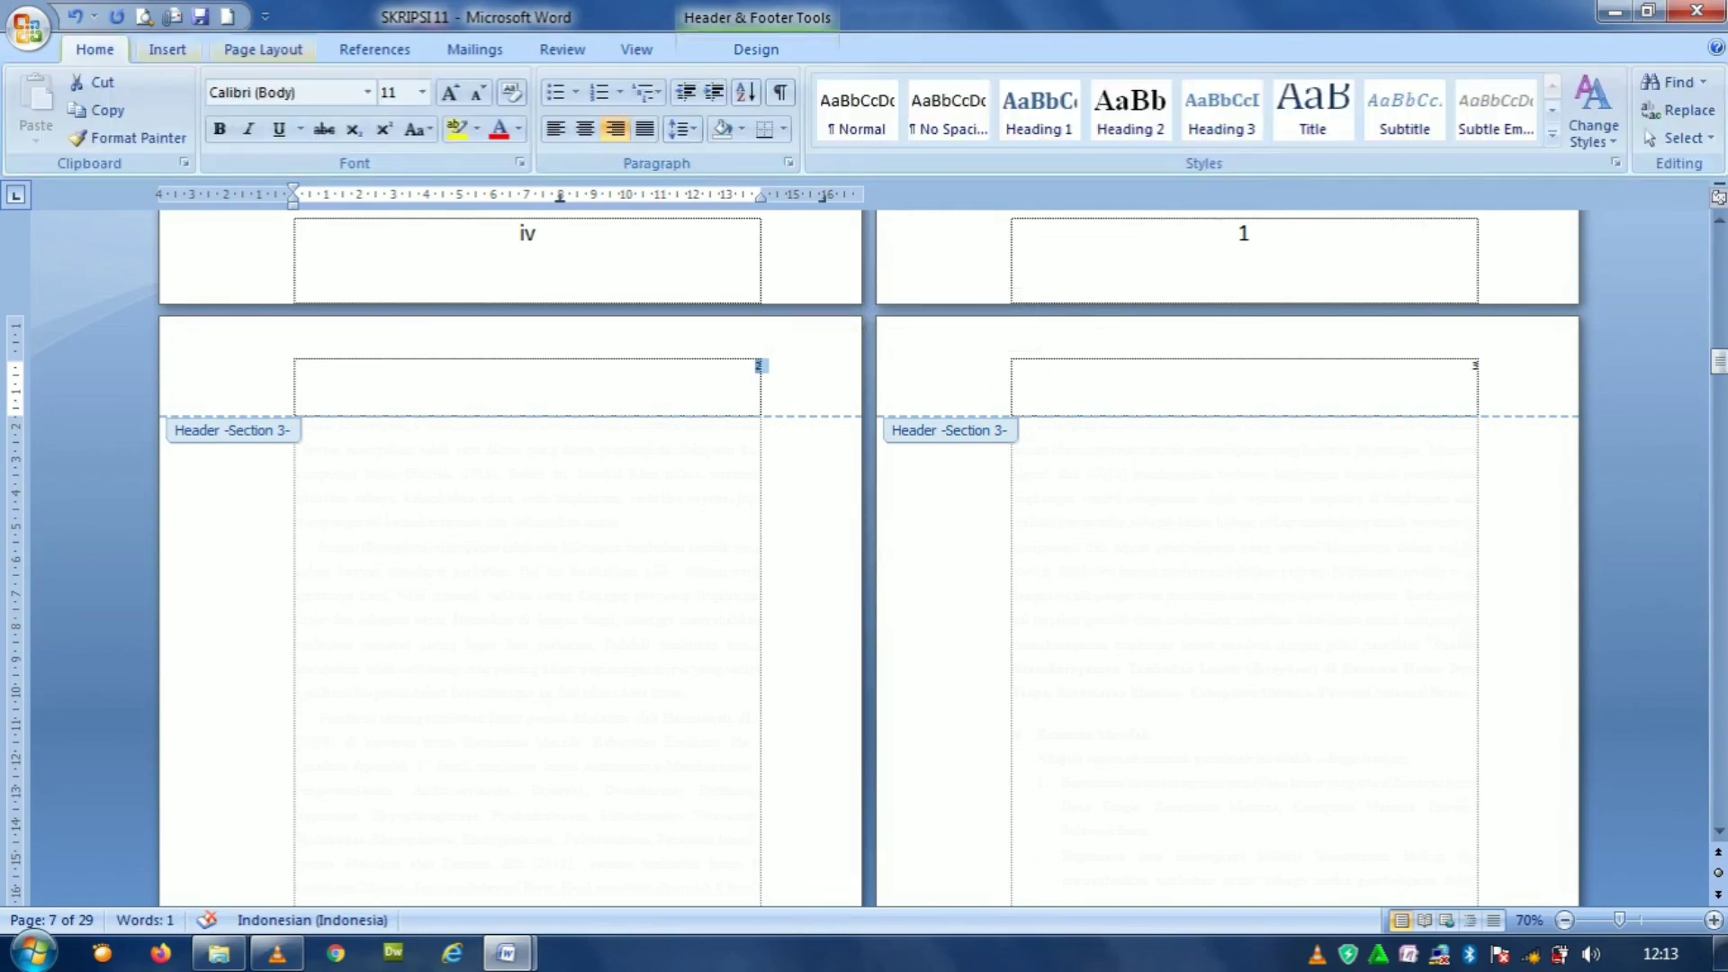
pyautogui.click(421, 92)
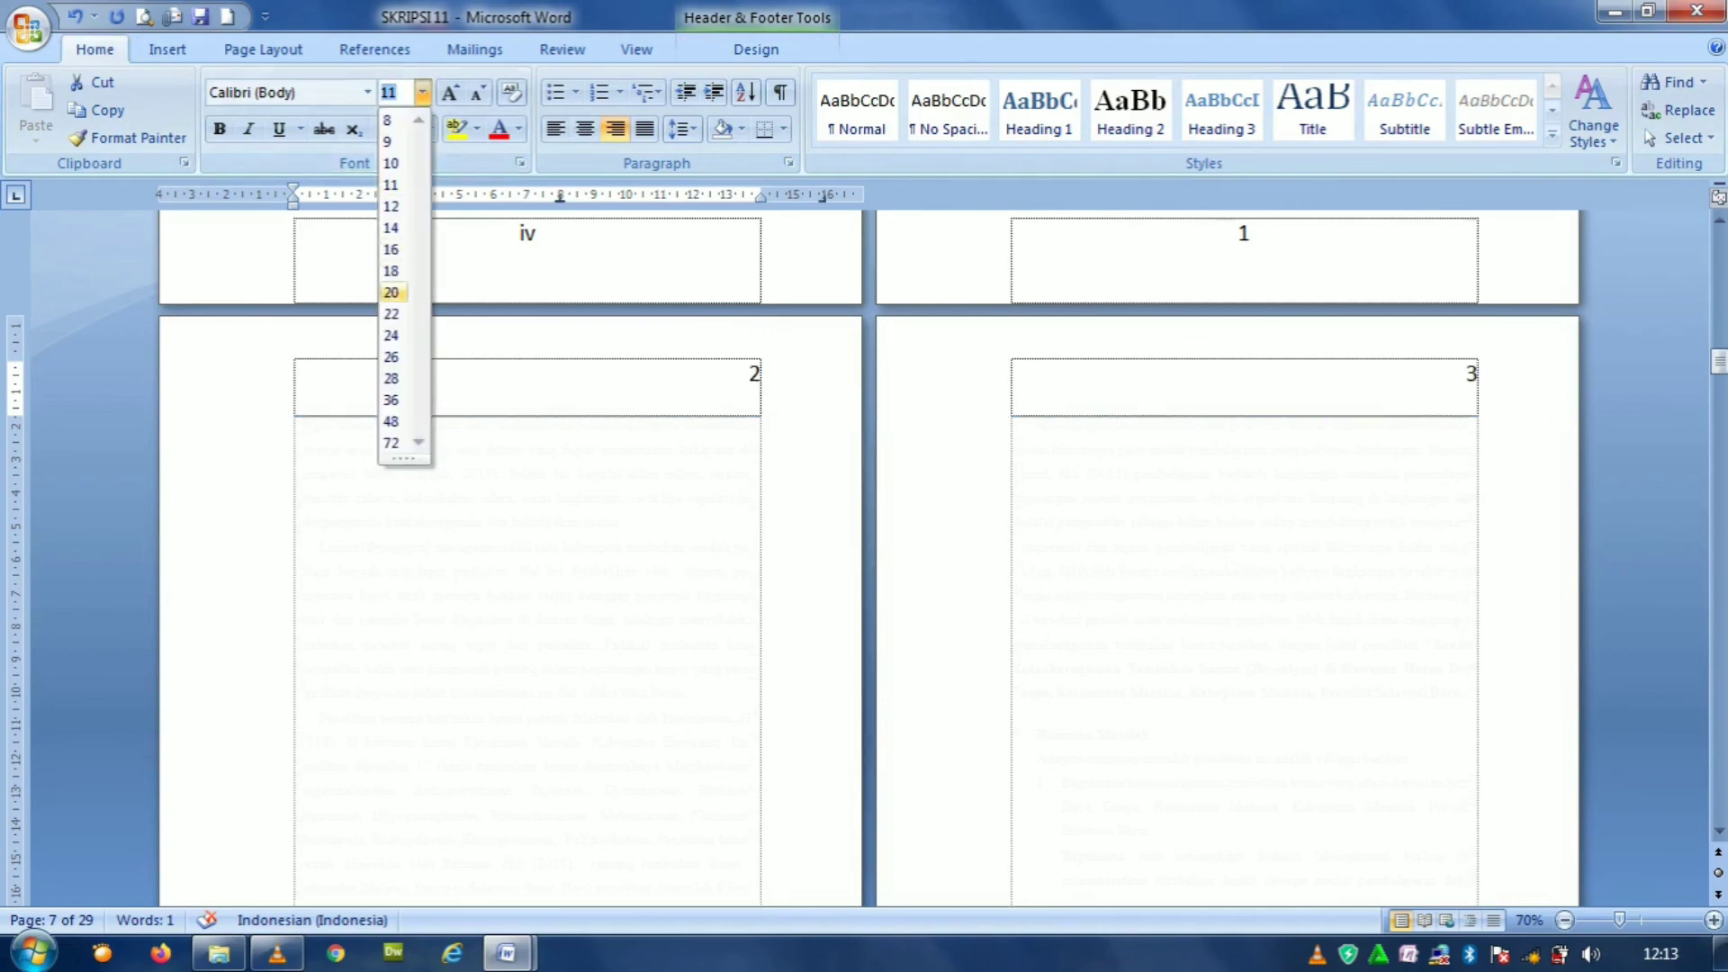
pyautogui.click(392, 293)
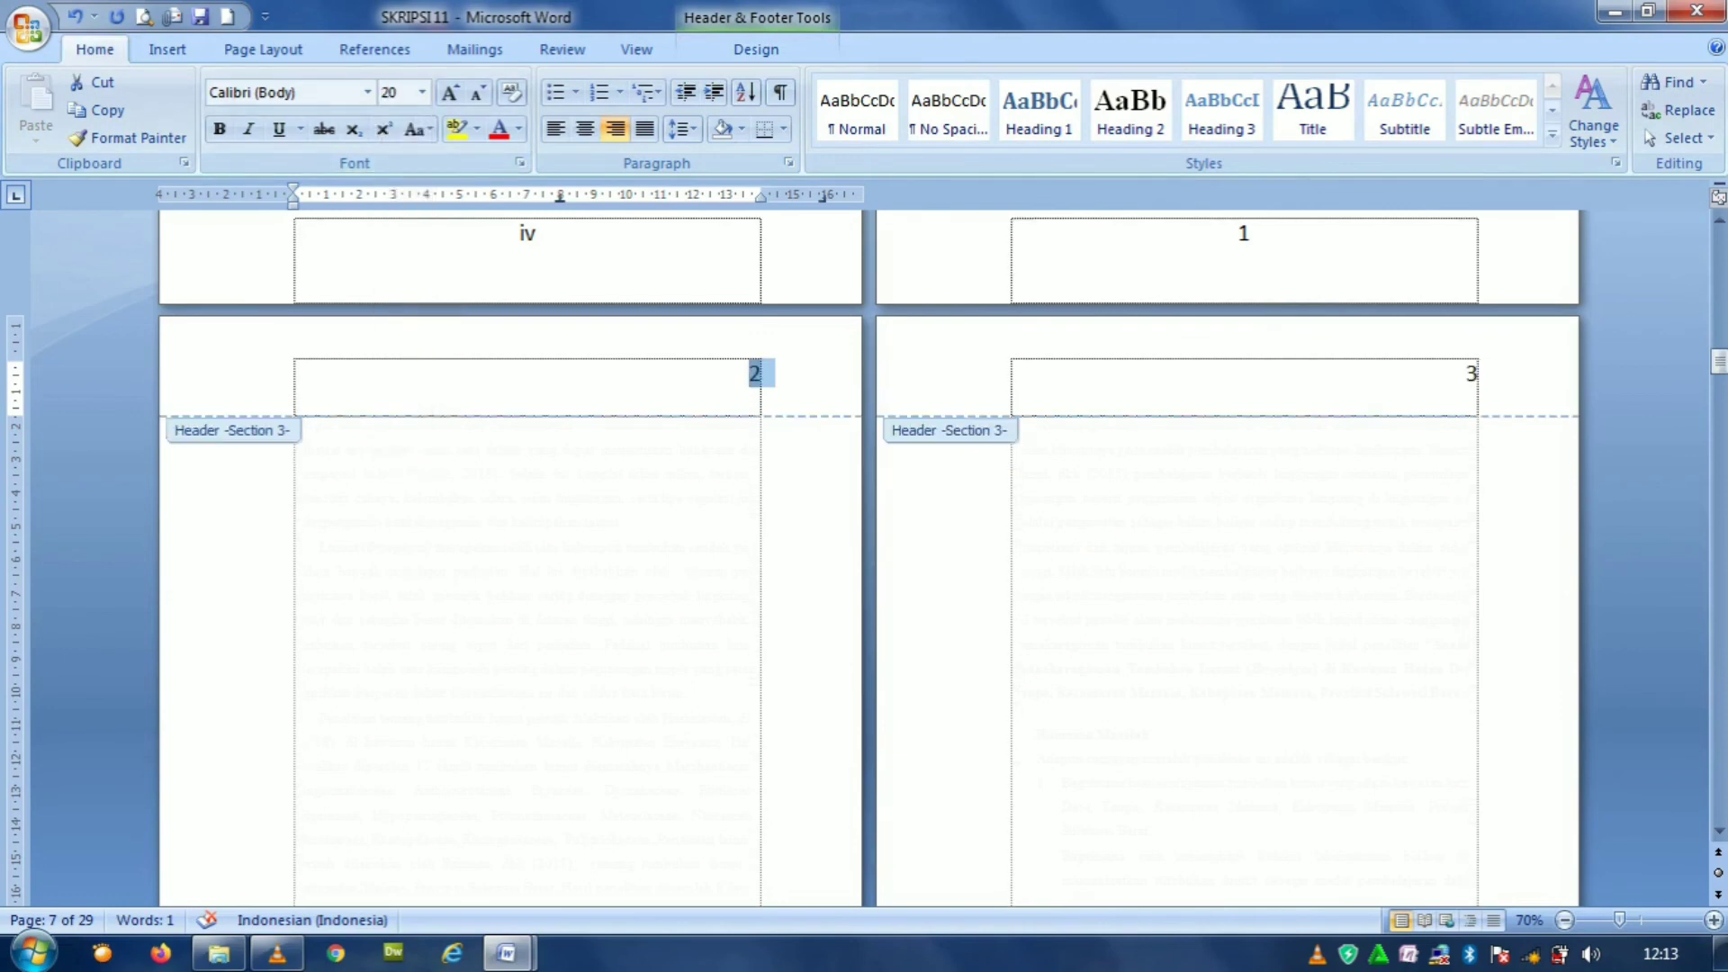
pyautogui.press('Escape')
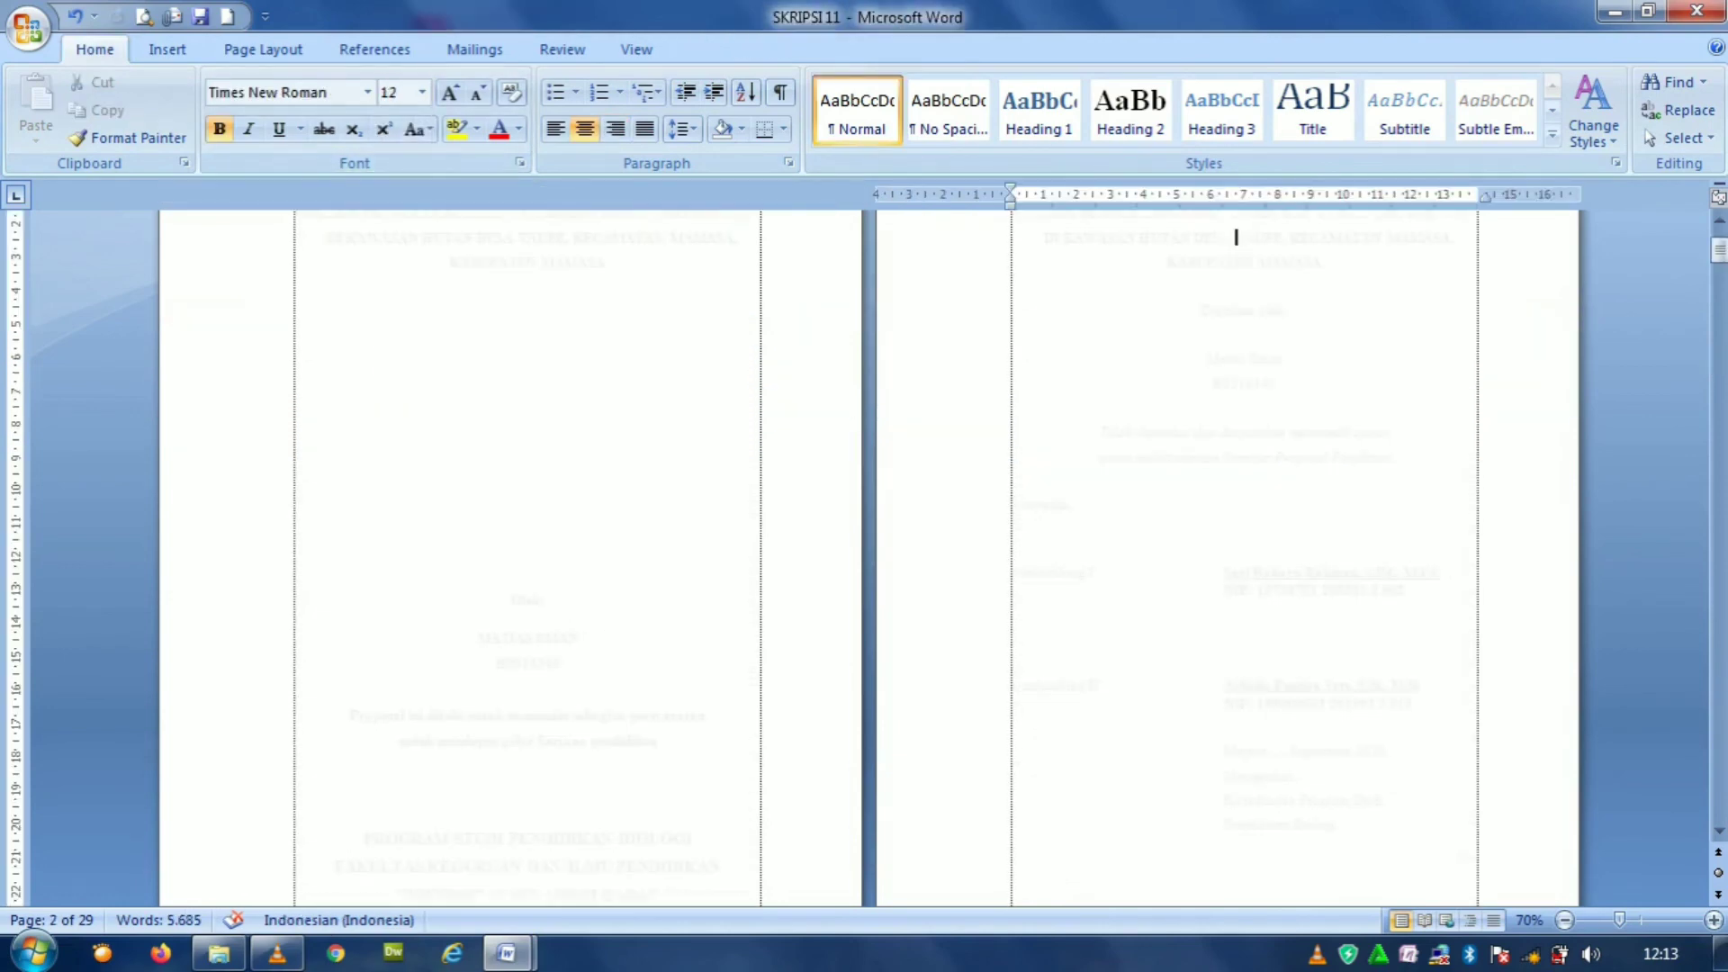
# Reopen the section 3 header and check the page numbers from BAB I through the first pages of BAB II in section 4.
pyautogui.moveTo(1719, 250); pyautogui.dragTo(1718, 393)
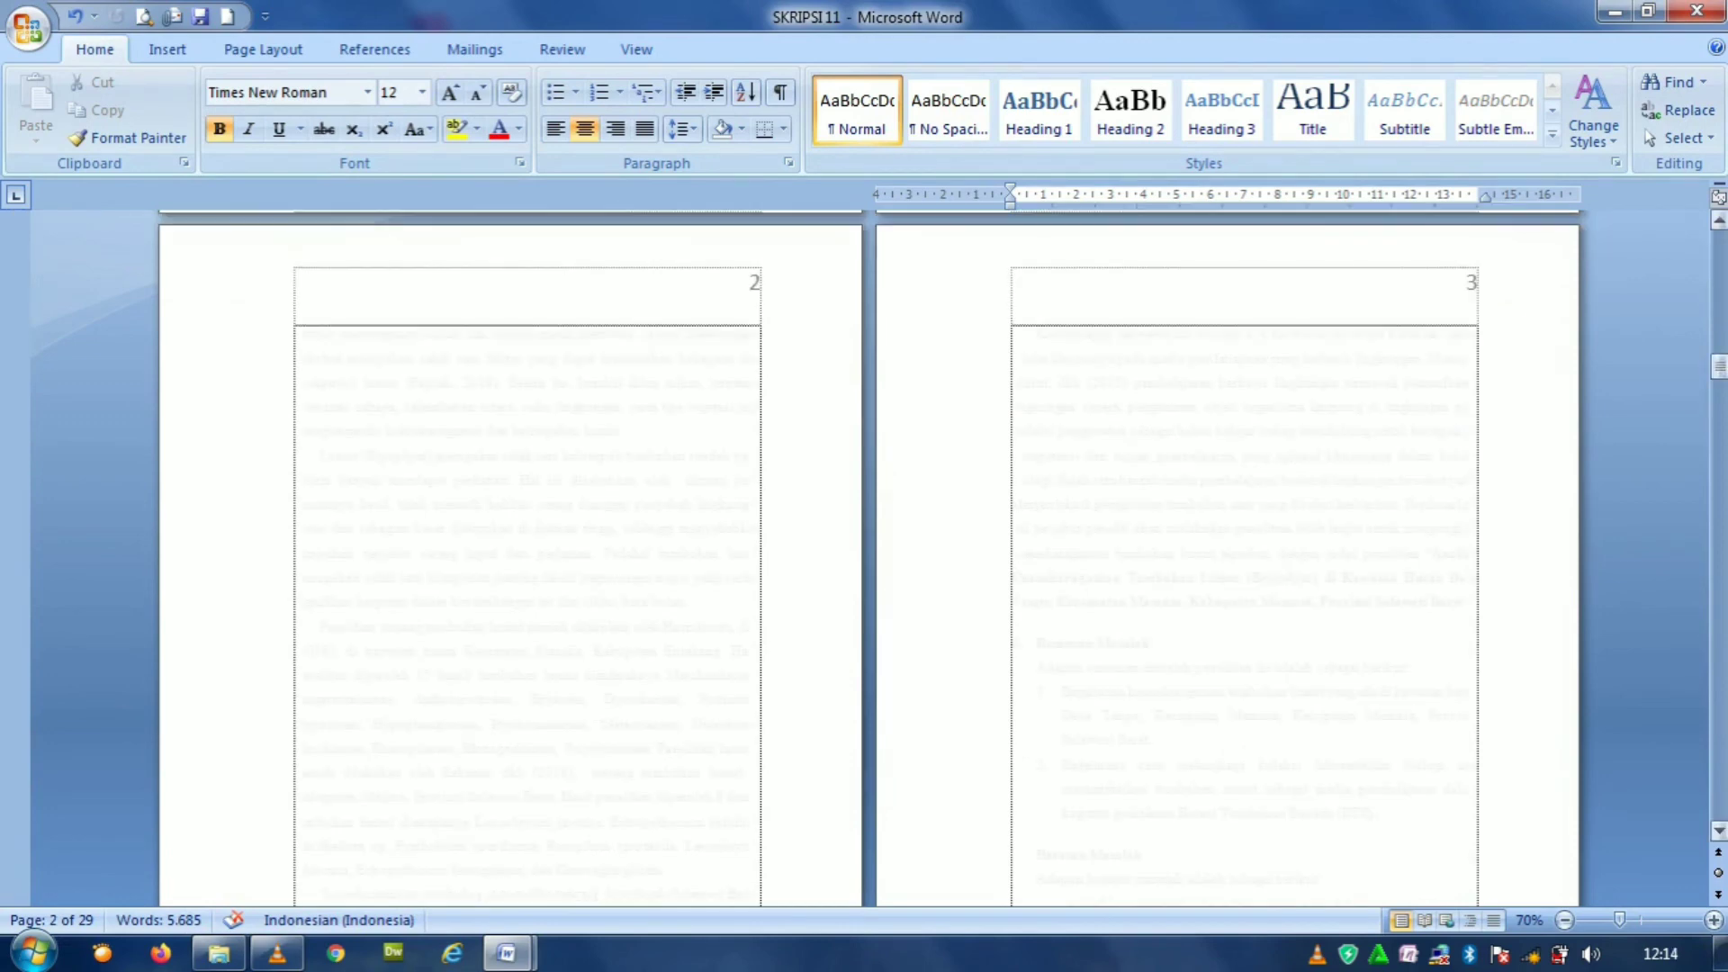
pyautogui.doubleClick(755, 283)
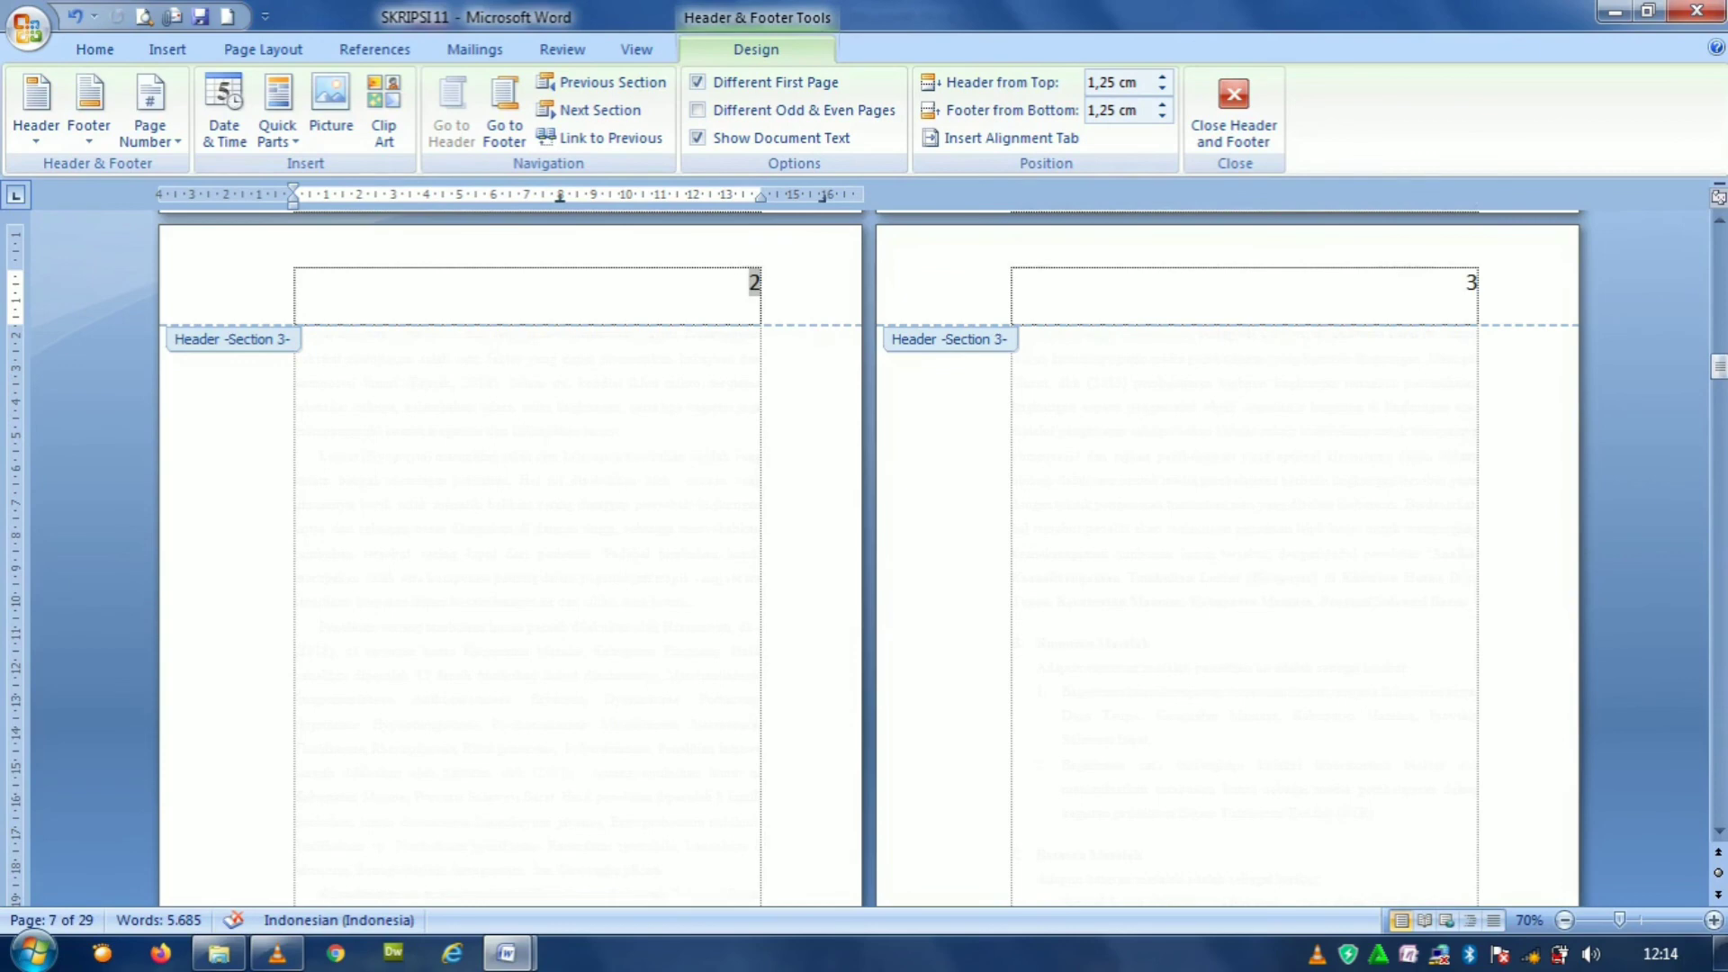
pyautogui.scroll(5, 869, 558)
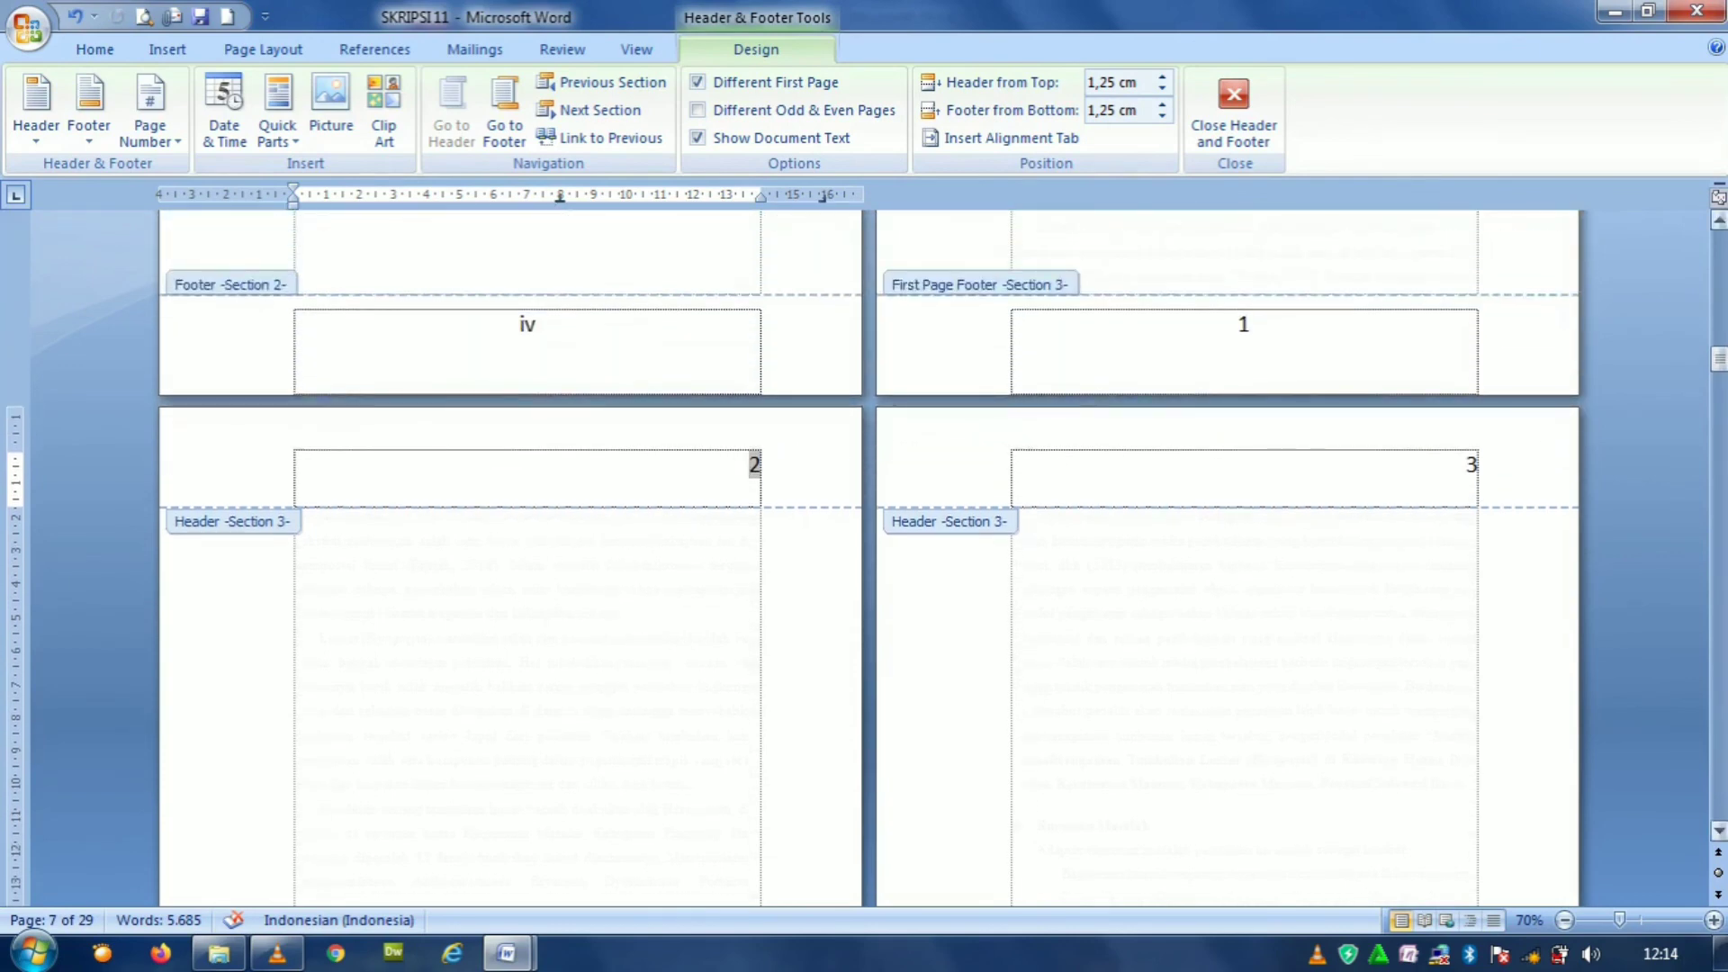
pyautogui.scroll(-1, 868, 558)
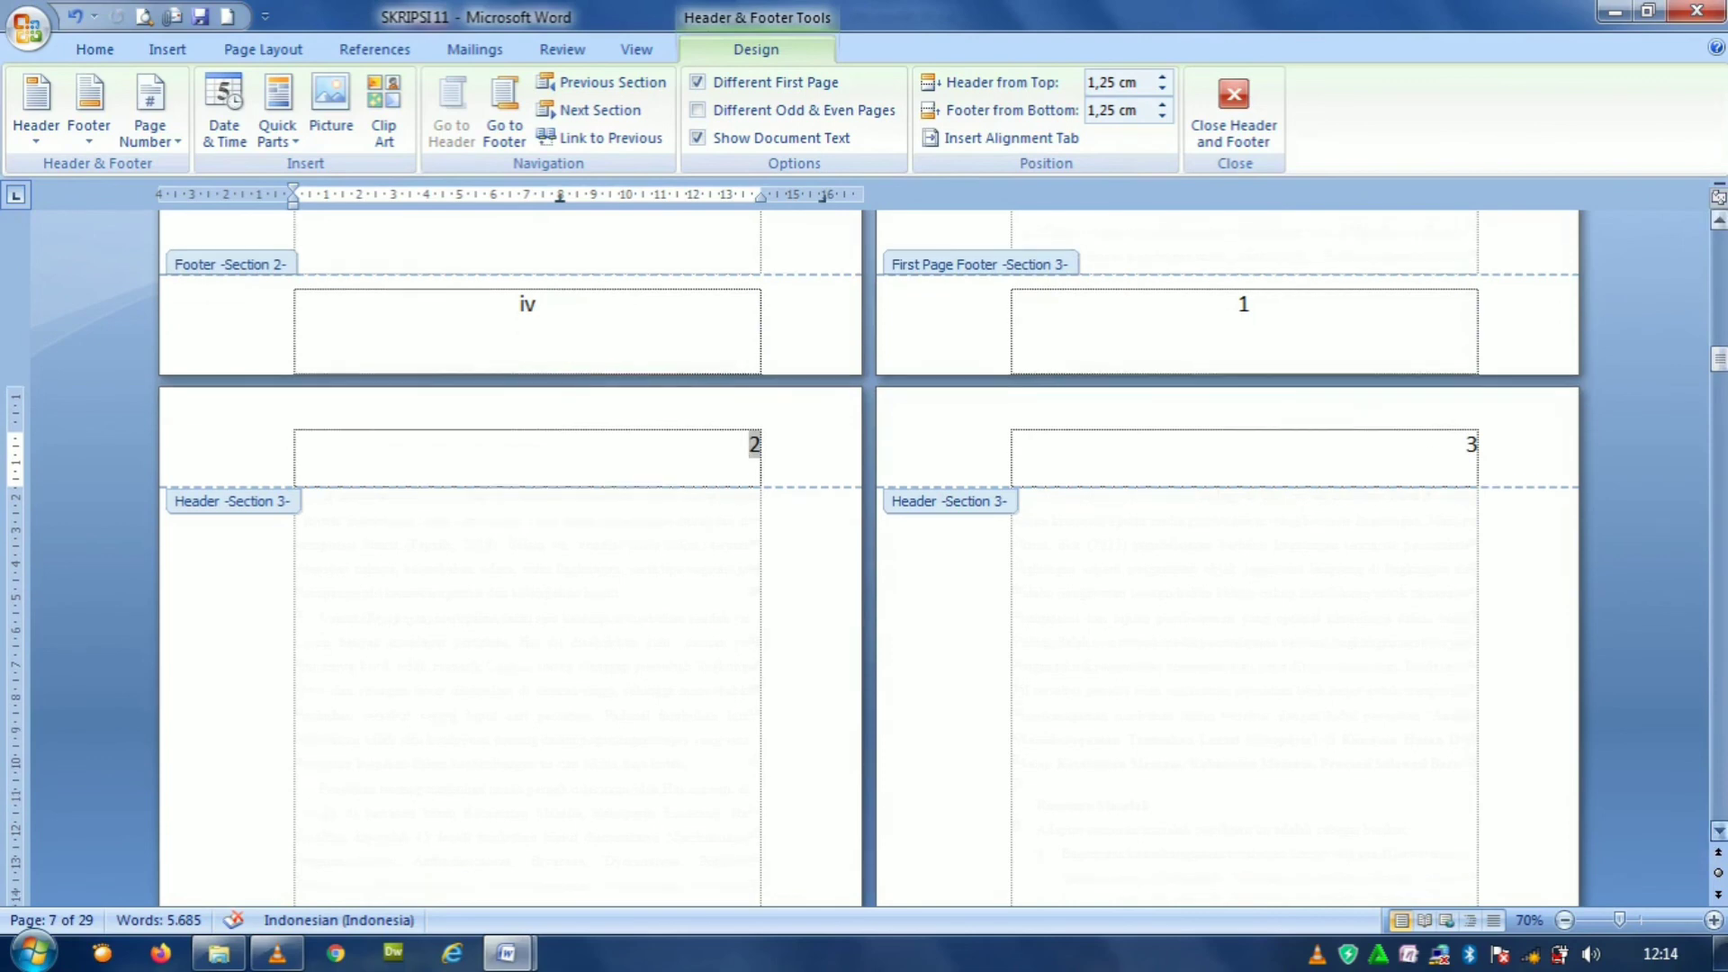
pyautogui.scroll(-10, 868, 558)
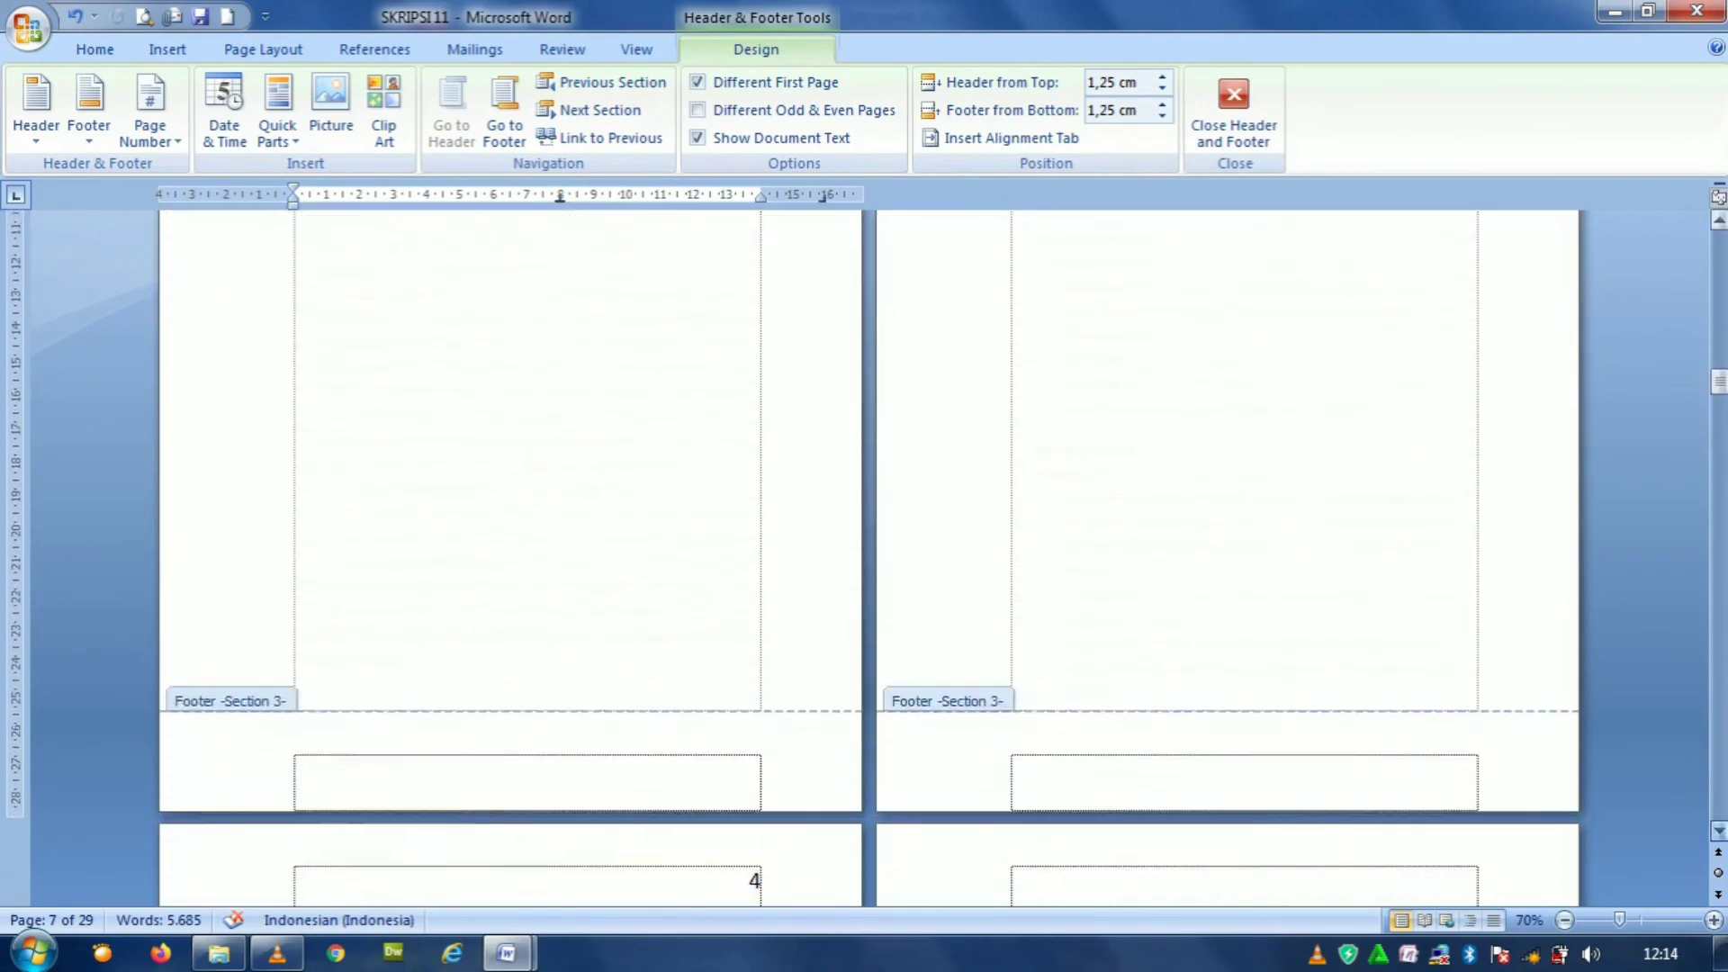
pyautogui.scroll(-9, 868, 558)
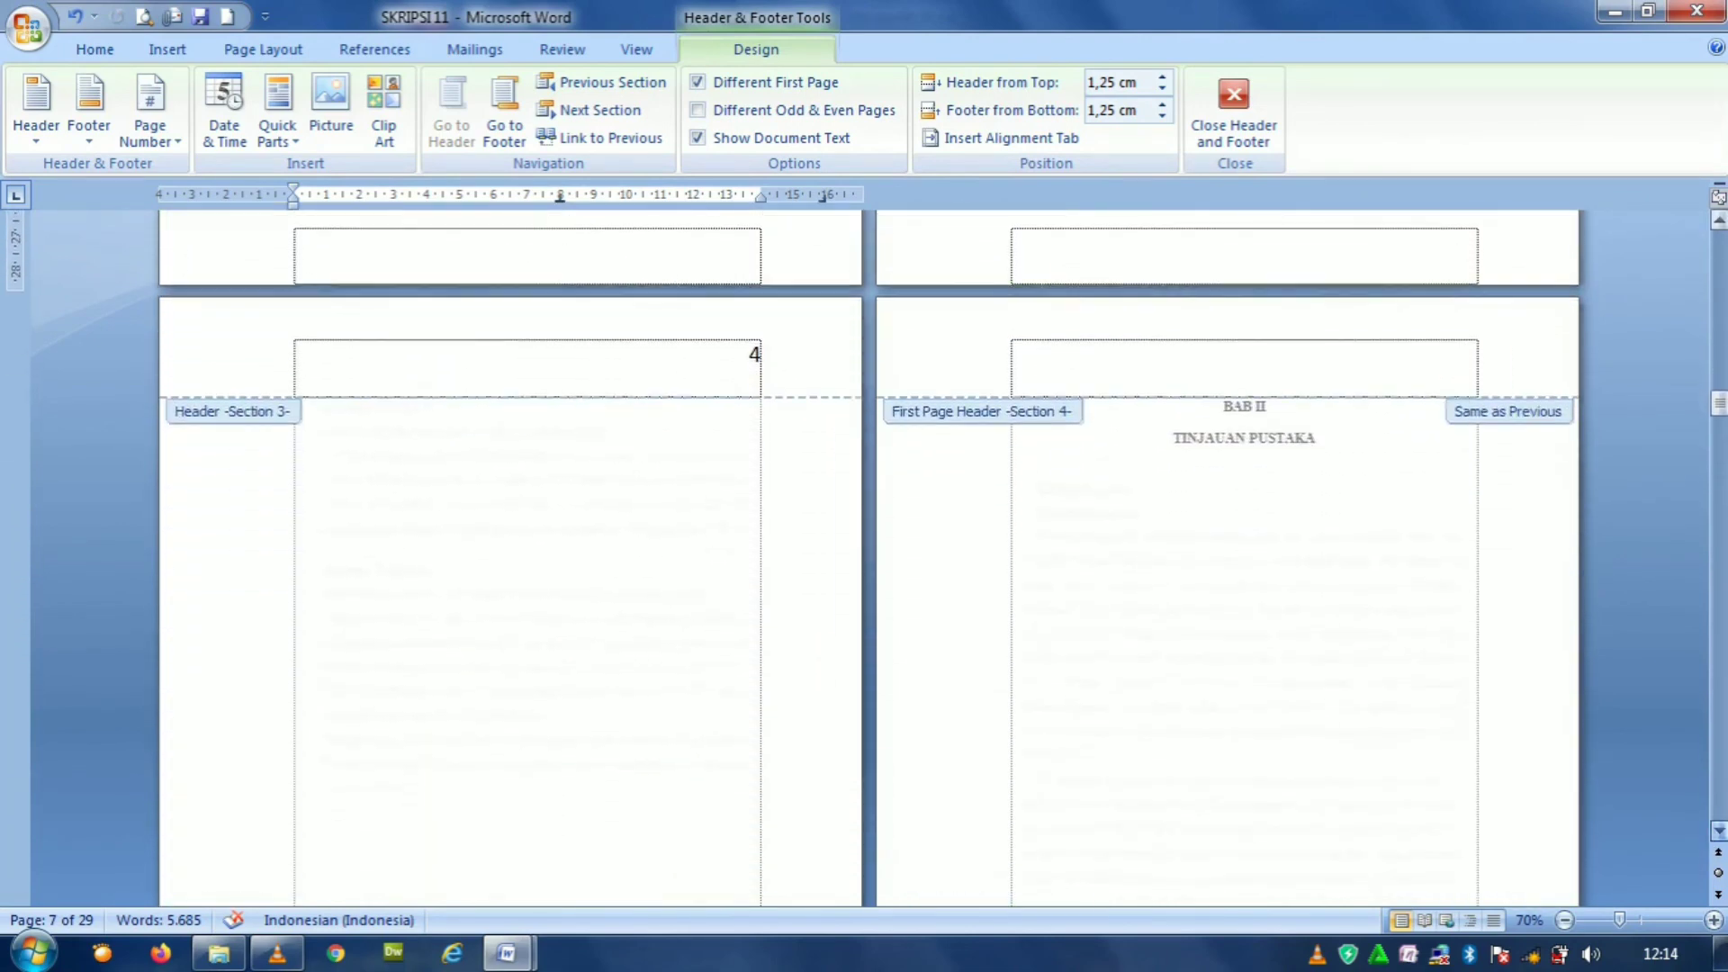
pyautogui.scroll(-3, 868, 558)
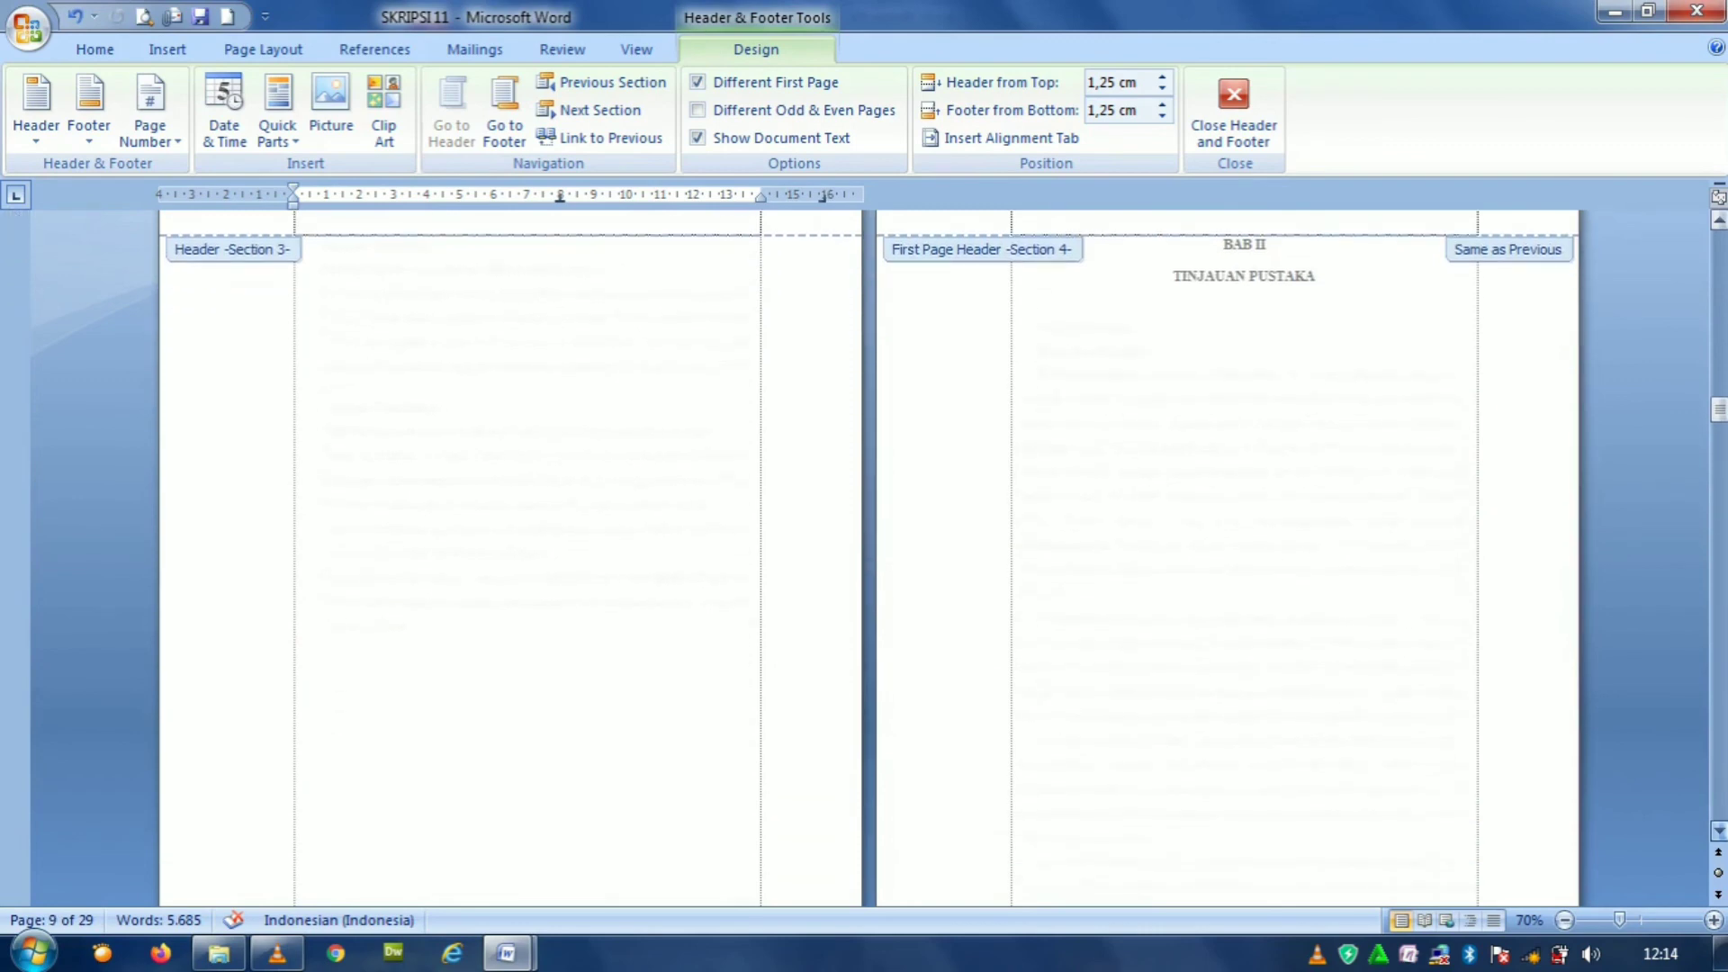
pyautogui.scroll(-2, 868, 558)
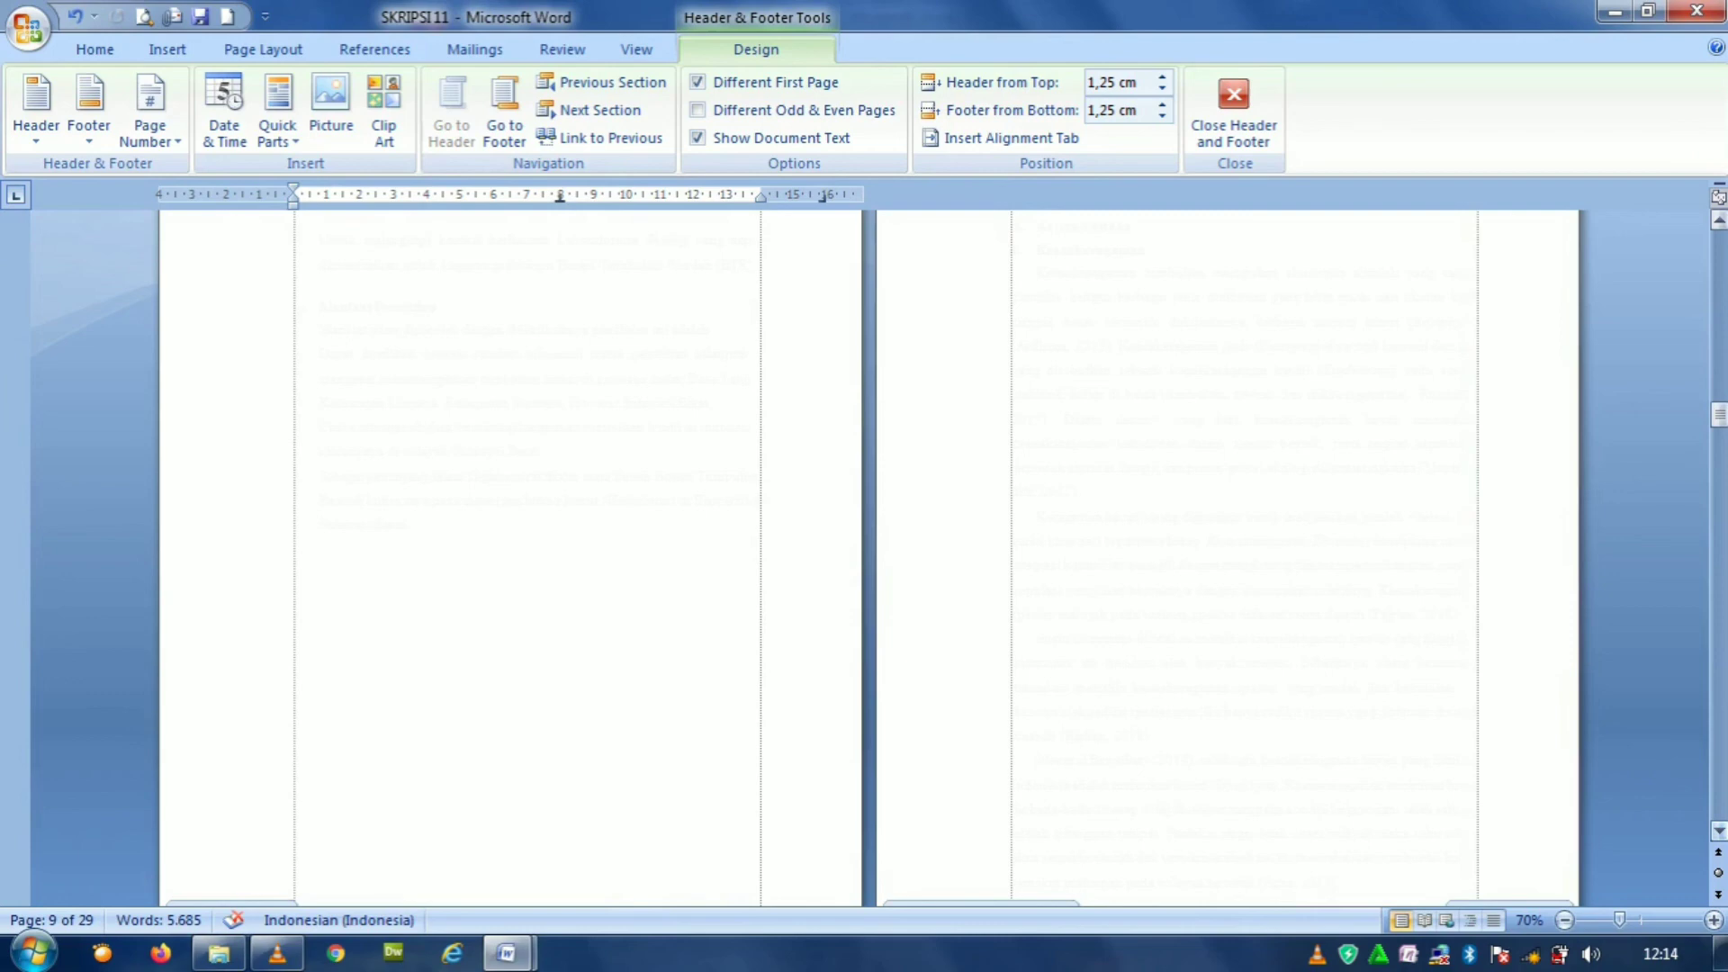
pyautogui.scroll(-3, 868, 558)
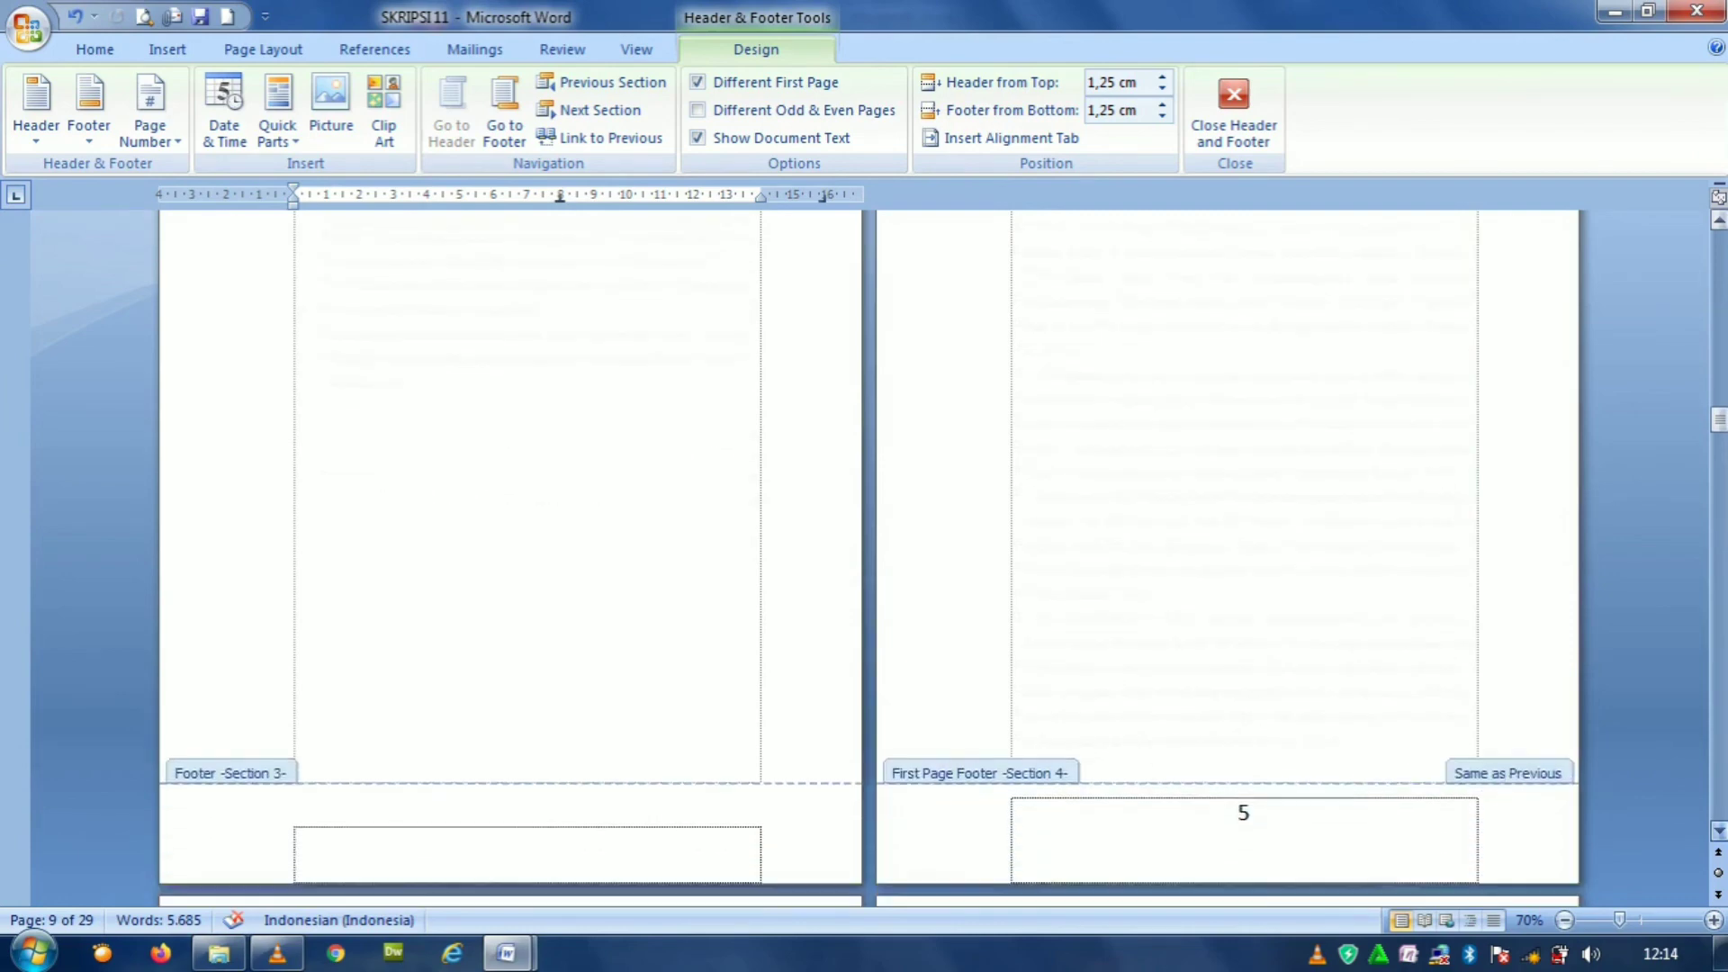
pyautogui.scroll(-3, 868, 558)
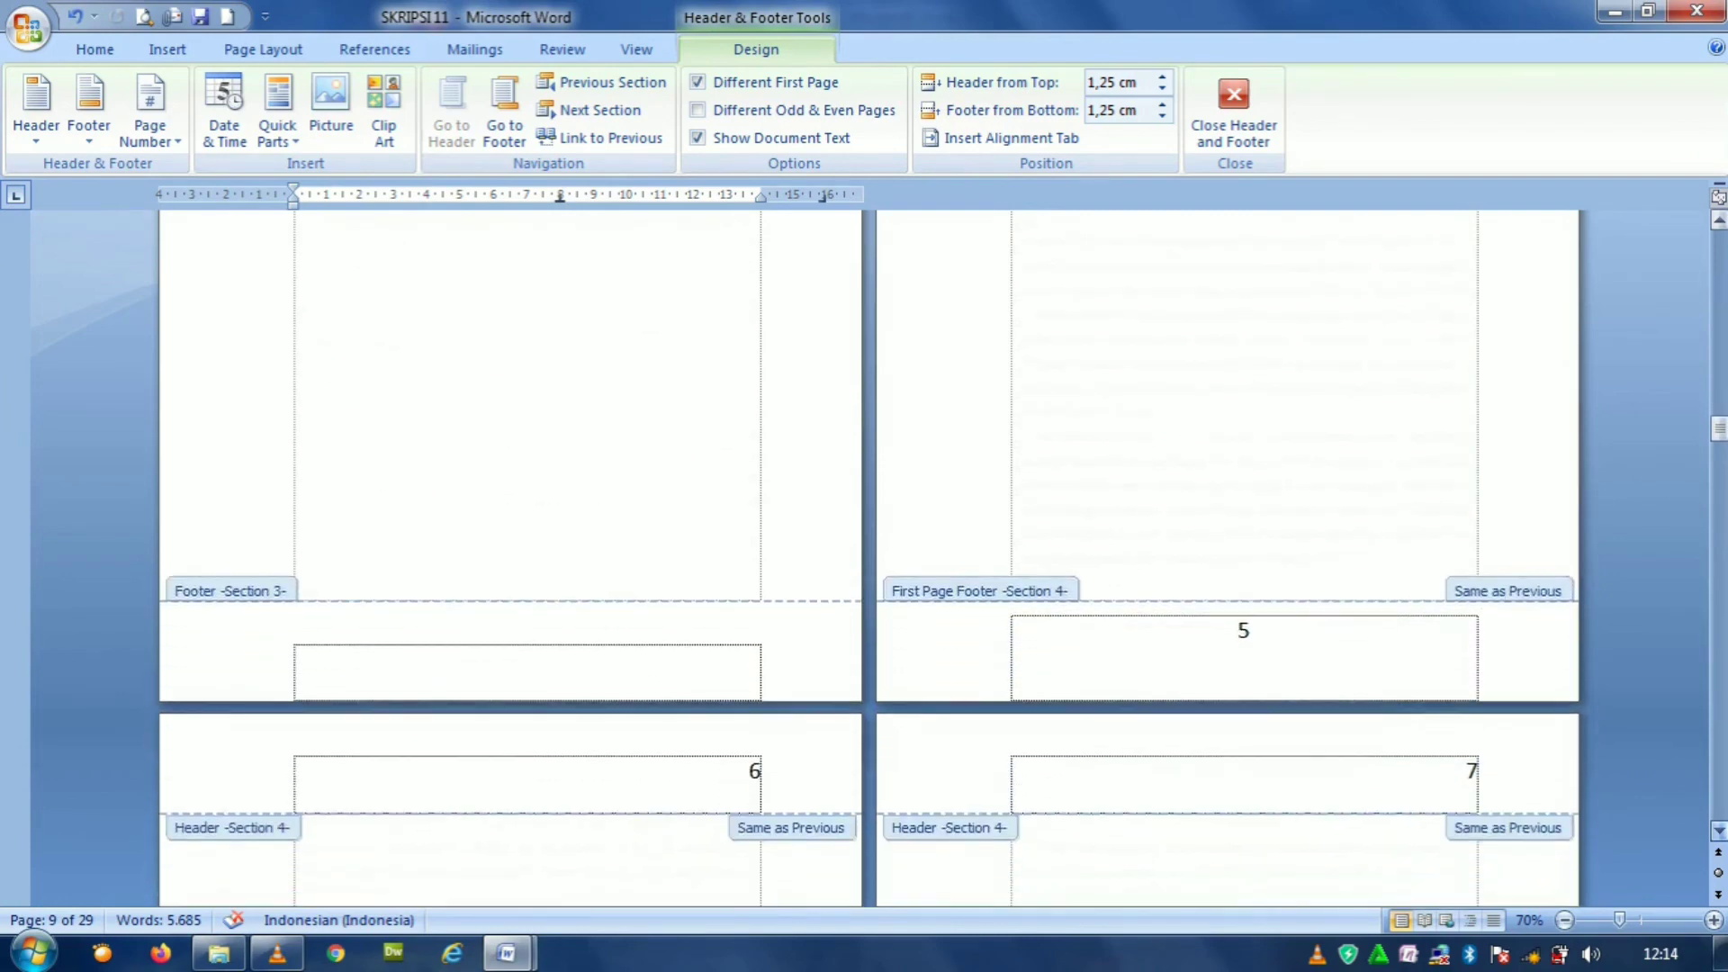
pyautogui.scroll(-2, 869, 558)
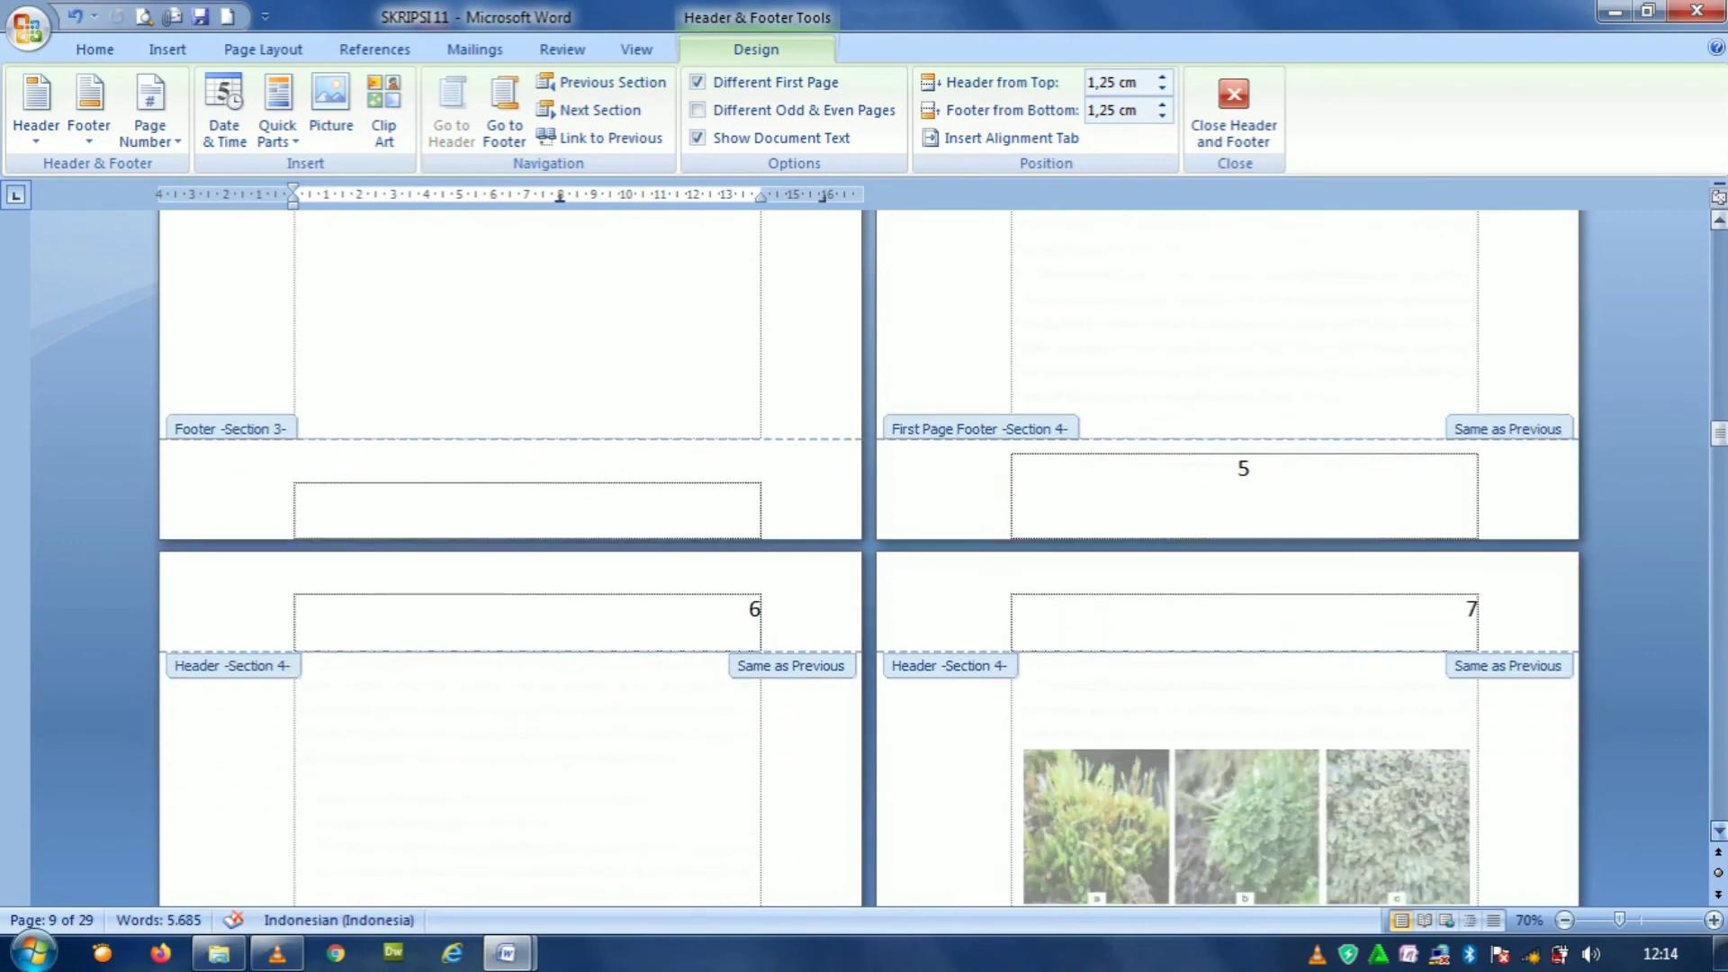
pyautogui.scroll(-1, 869, 558)
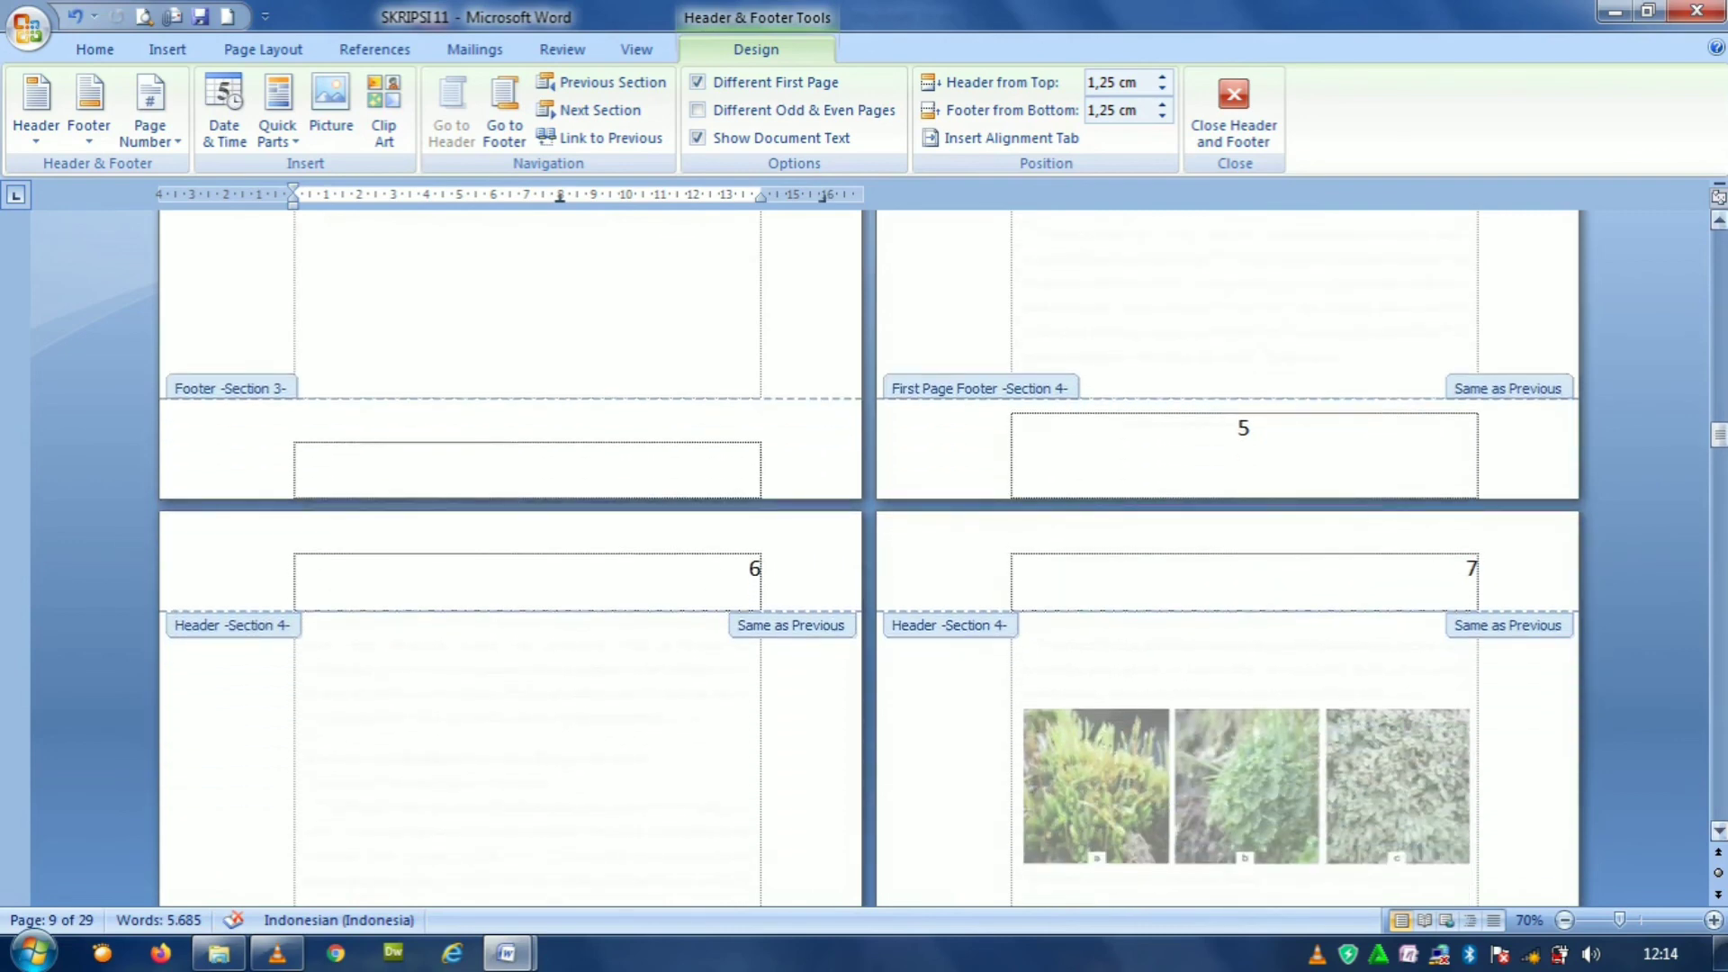
pyautogui.scroll(9, 868, 558)
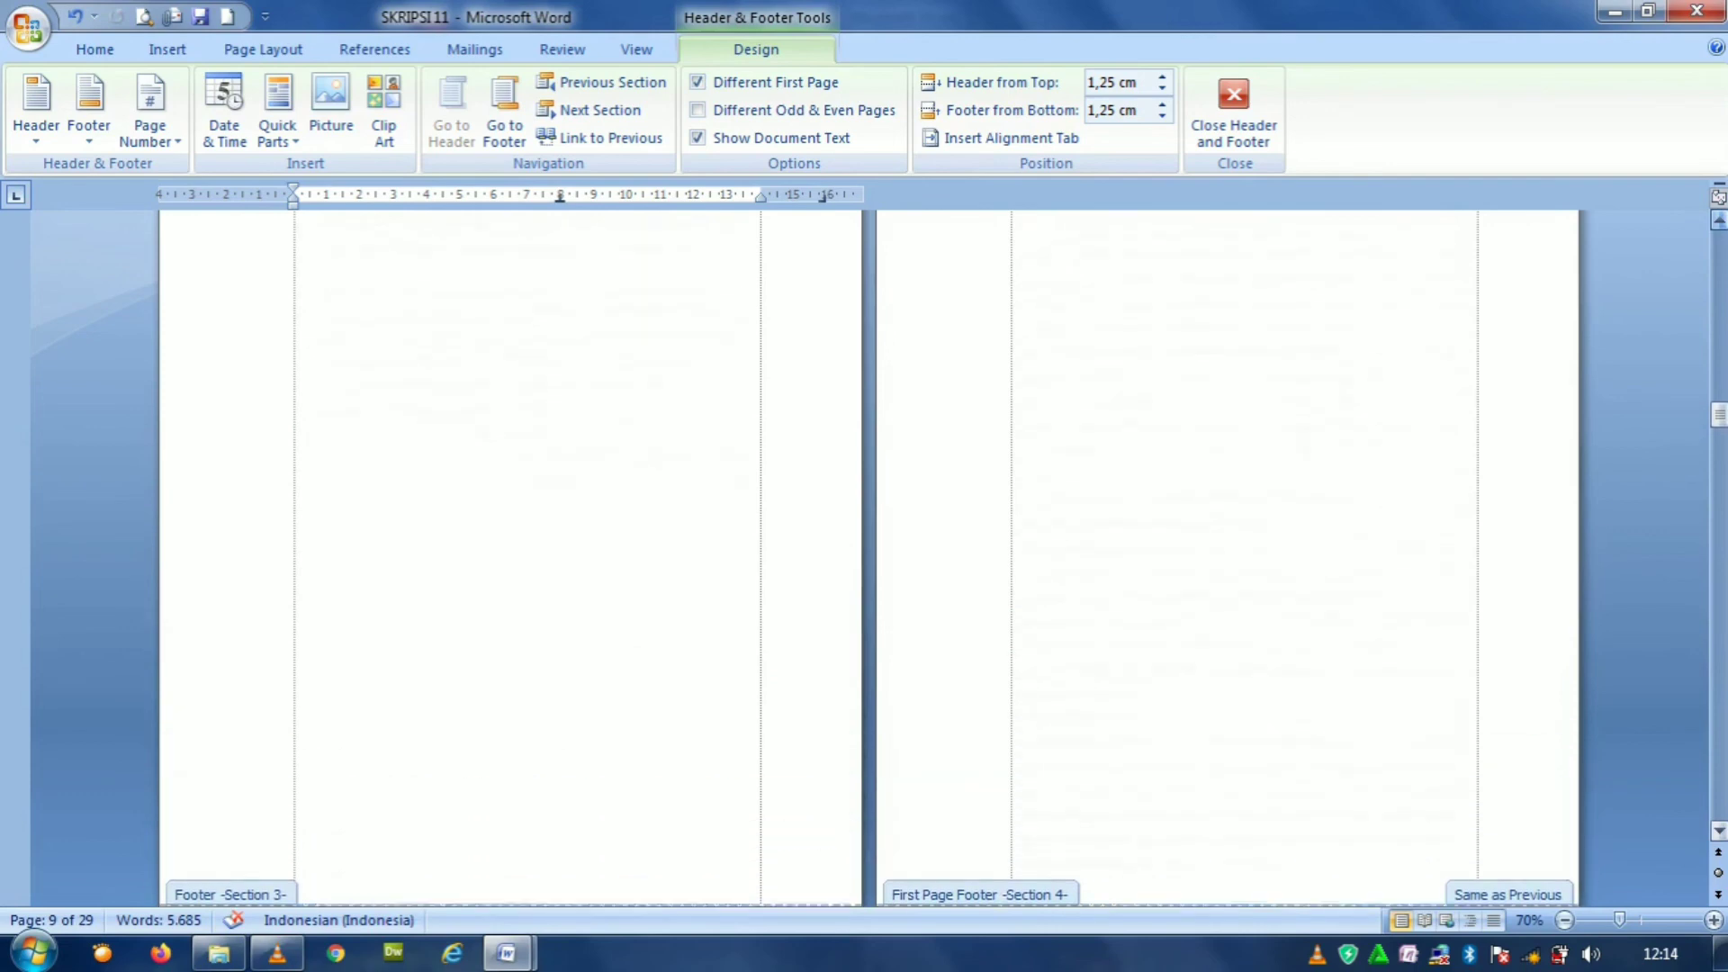
pyautogui.scroll(-15, 868, 558)
pyautogui.scroll(3, 868, 558)
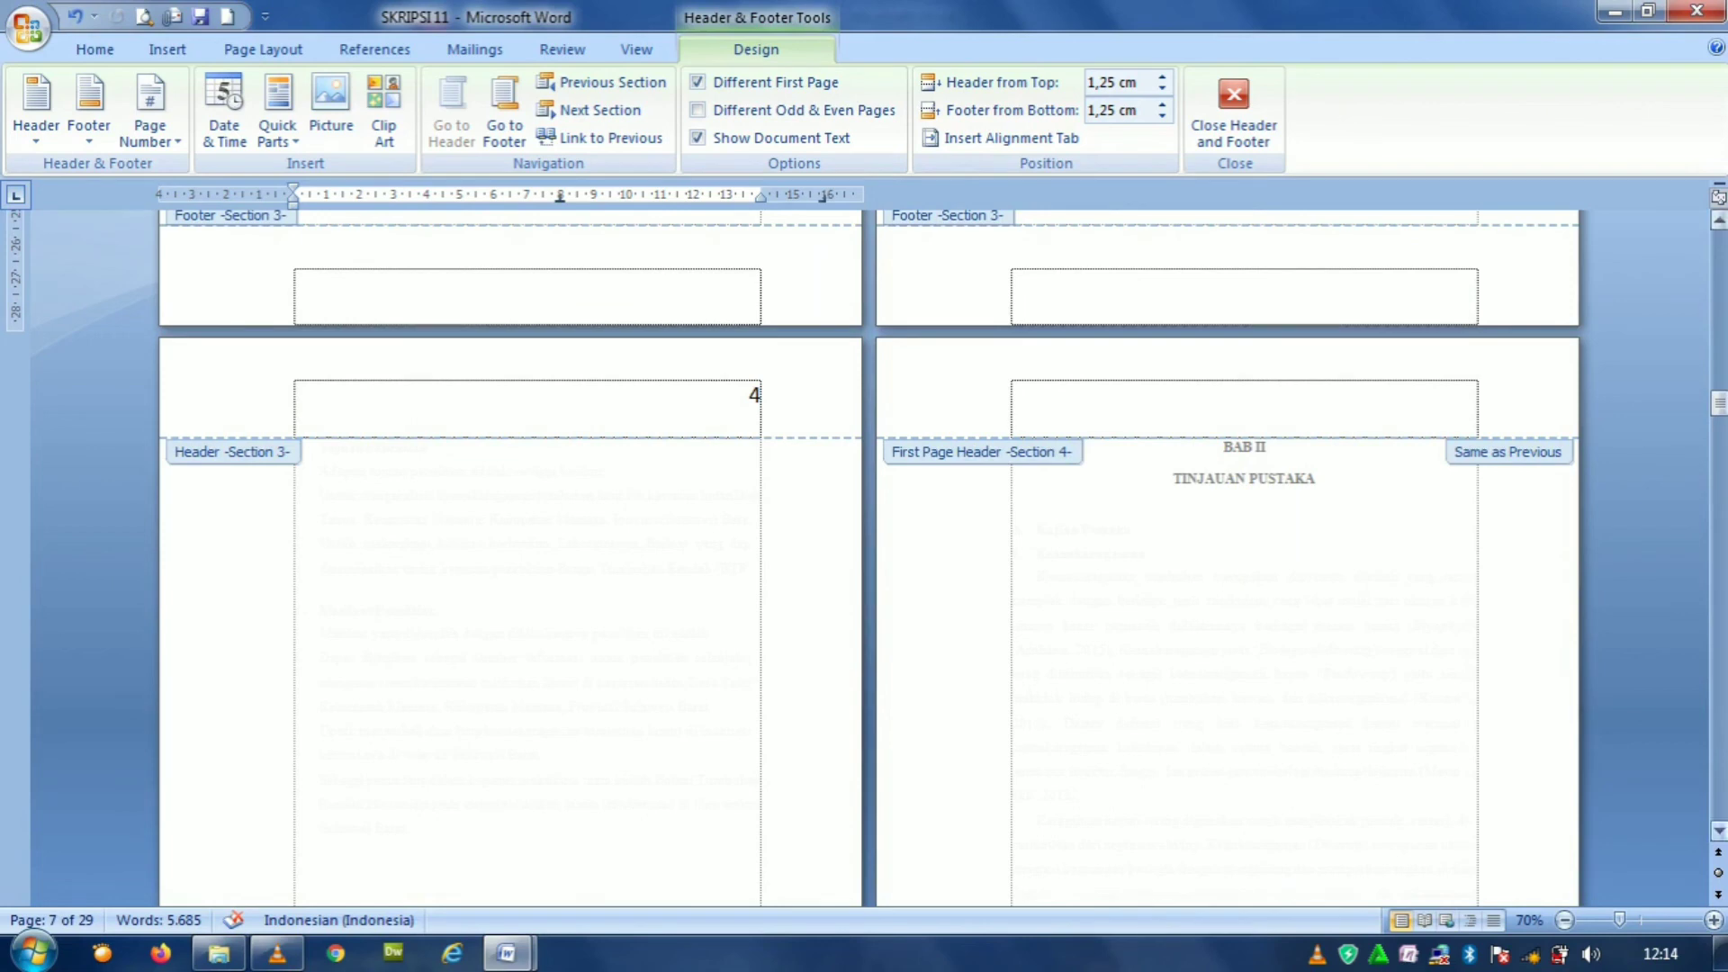
pyautogui.scroll(-5, 869, 558)
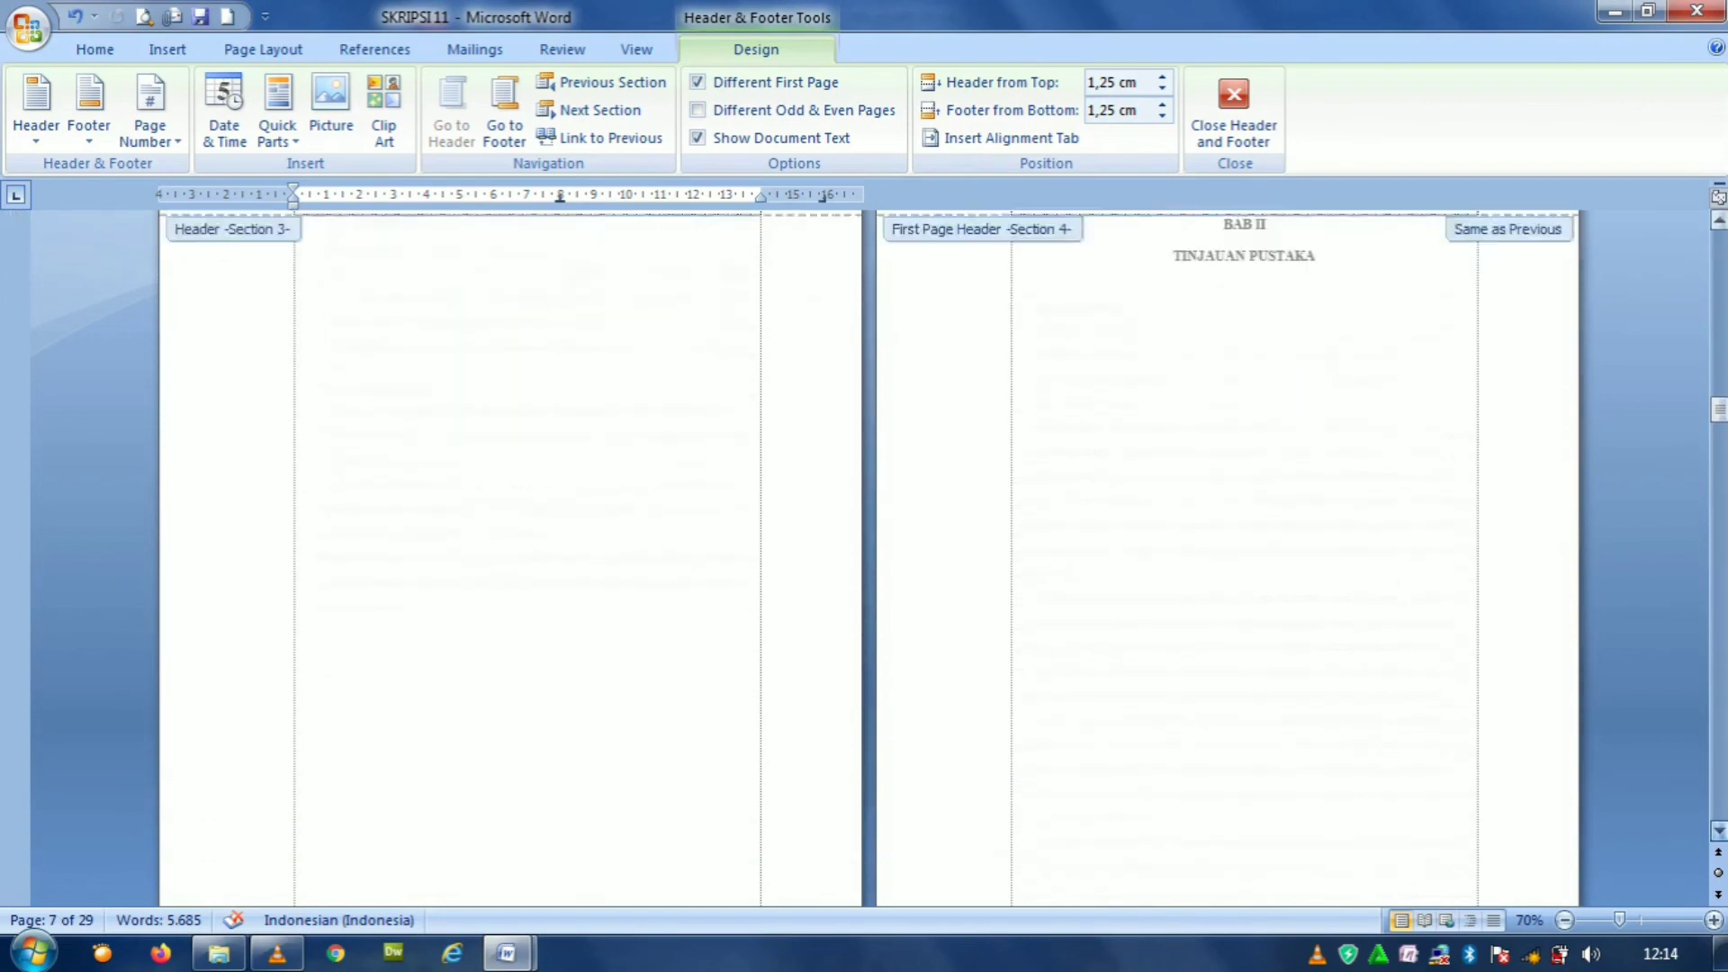
pyautogui.scroll(-6, 868, 558)
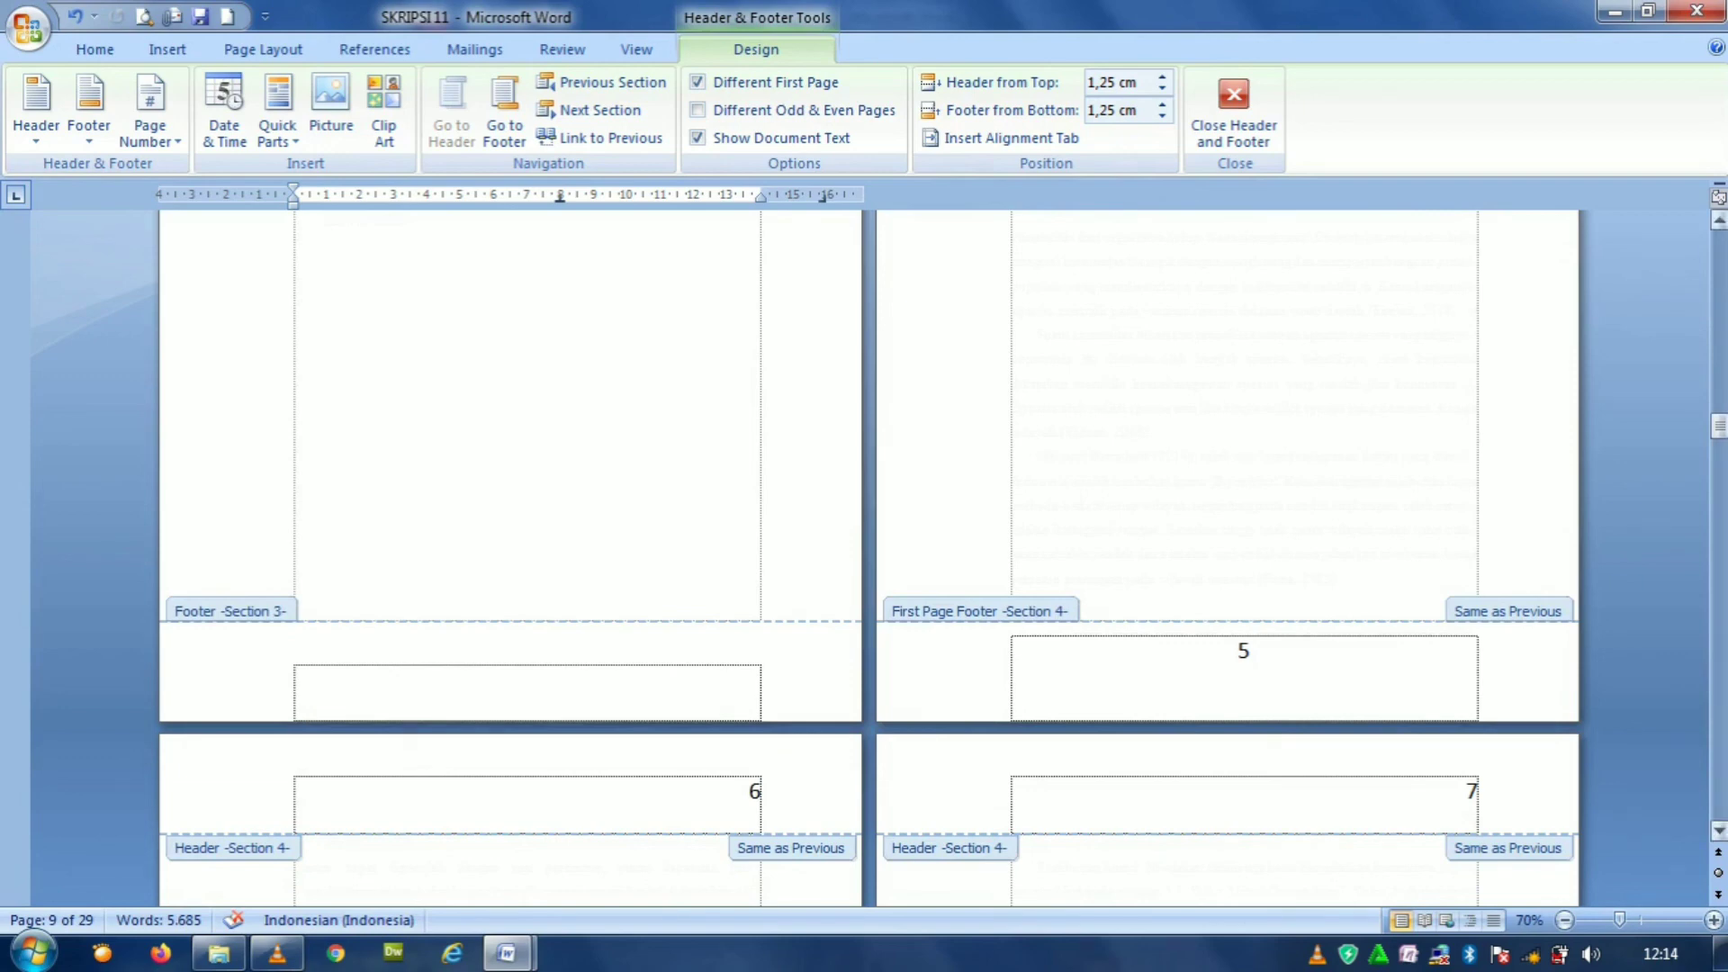
pyautogui.scroll(-3, 868, 558)
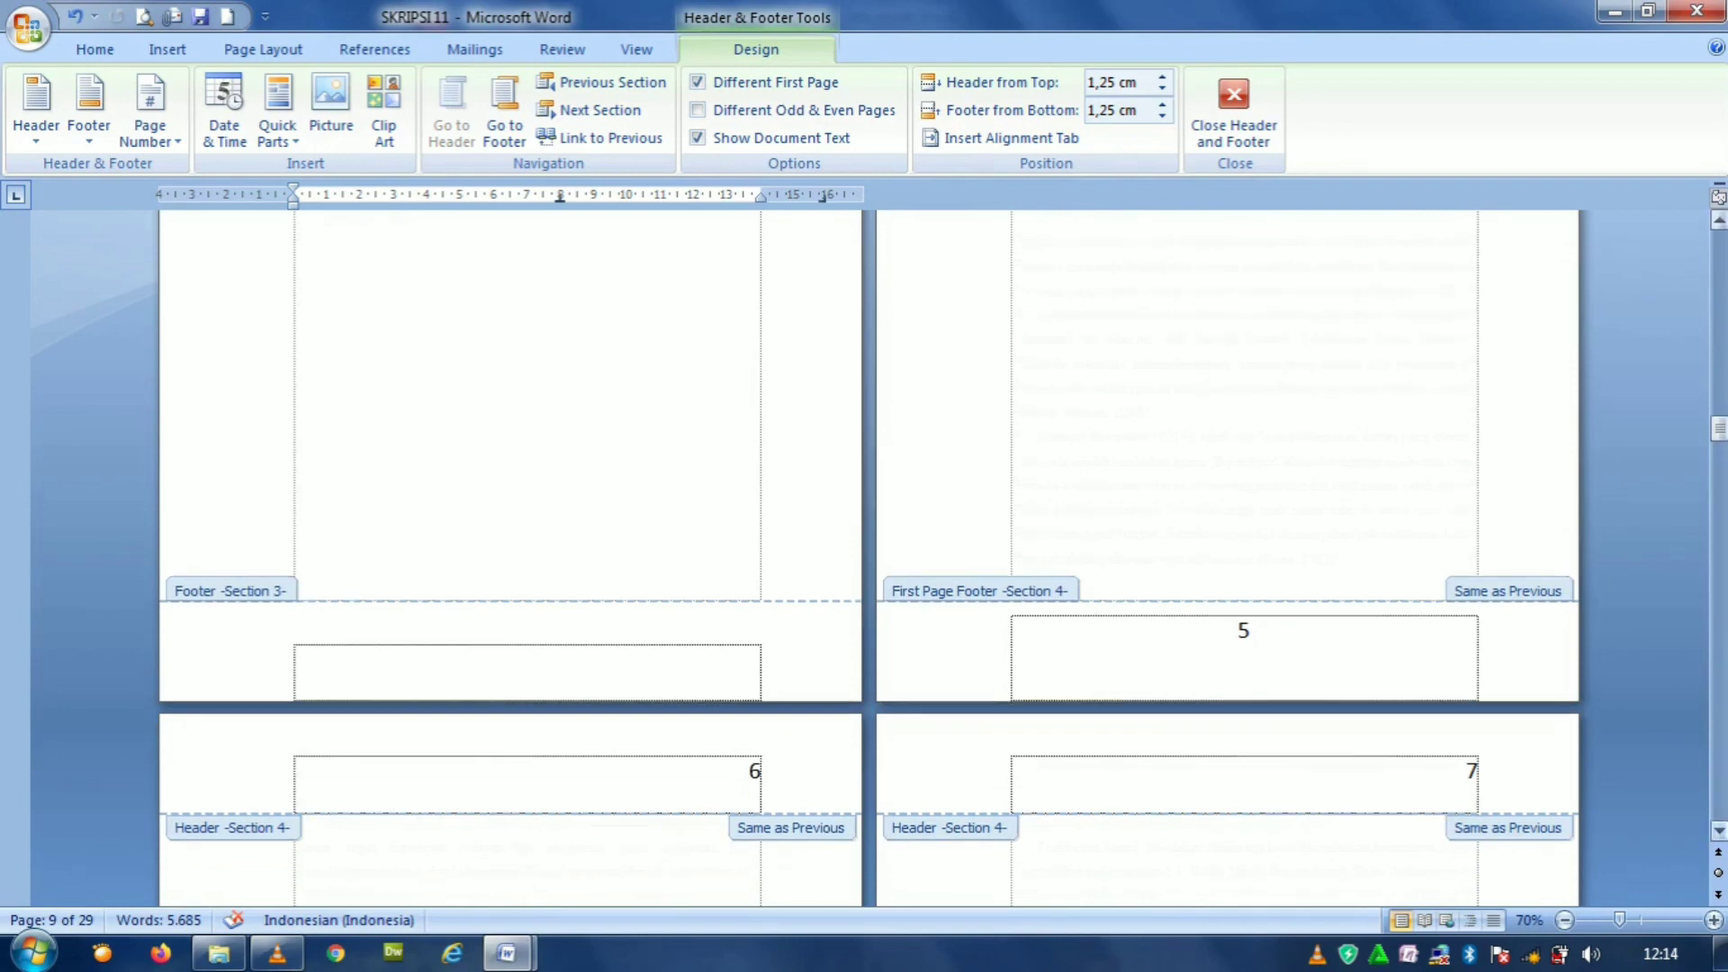
pyautogui.scroll(-2, 868, 558)
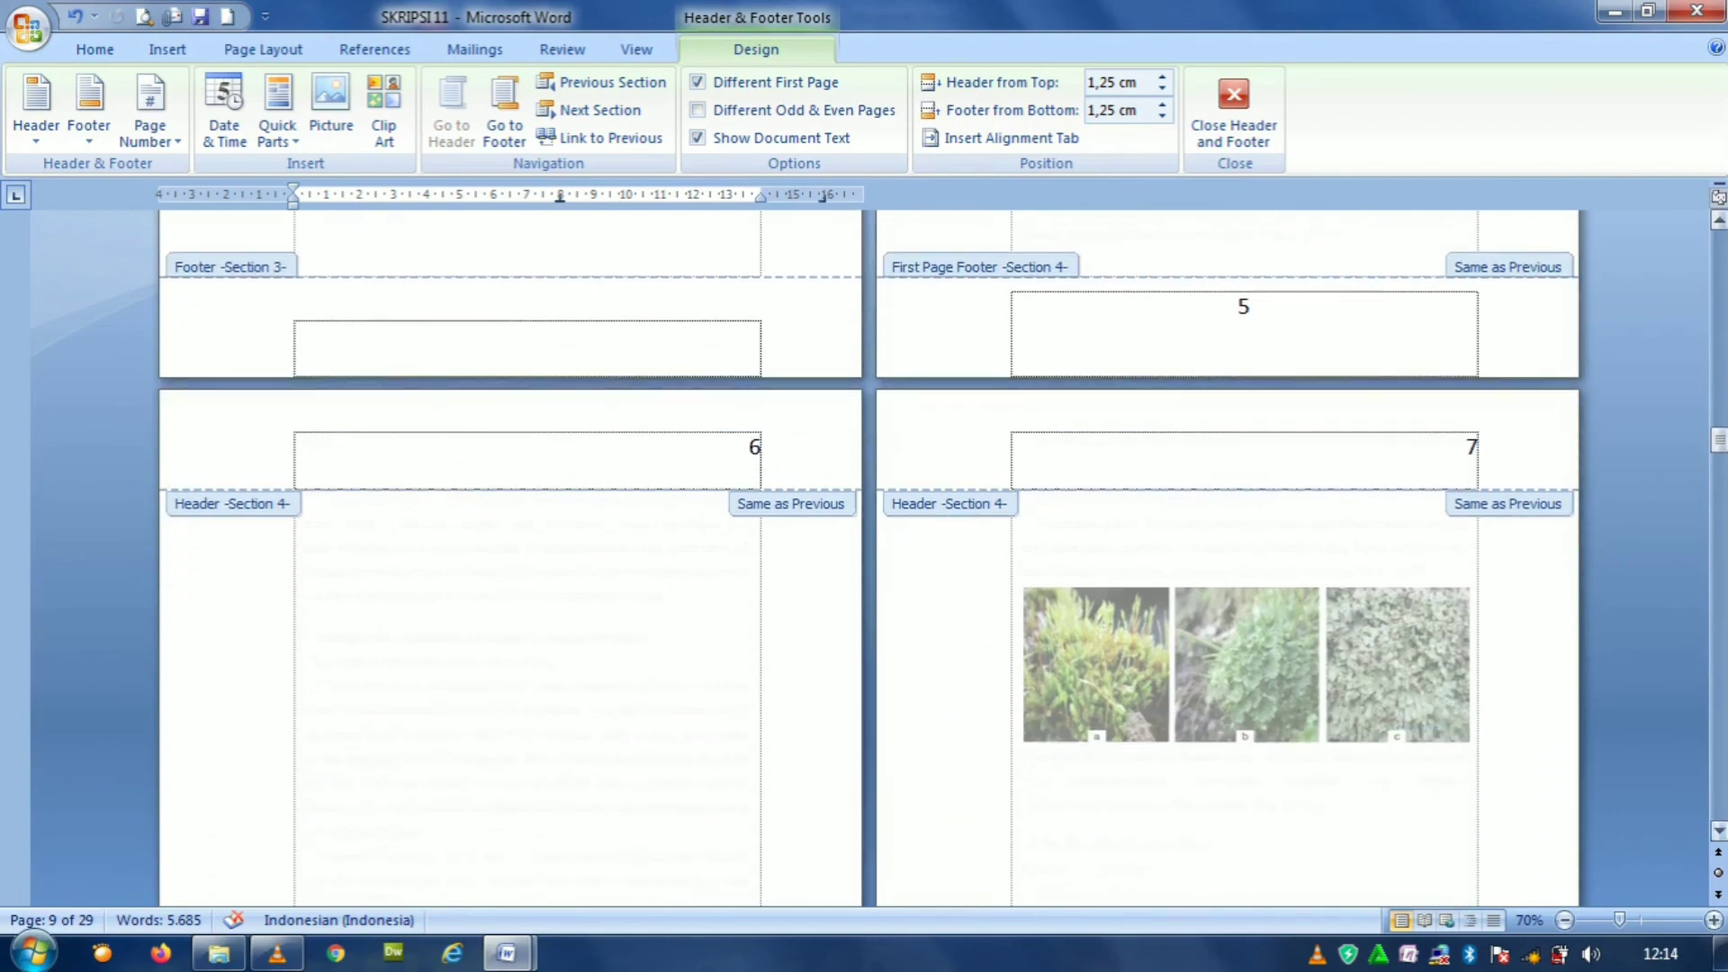
# Close header and footer editing and return to the SKRIPSI title page at the start of the document.
pyautogui.moveTo(1718, 440); pyautogui.dragTo(1719, 286)
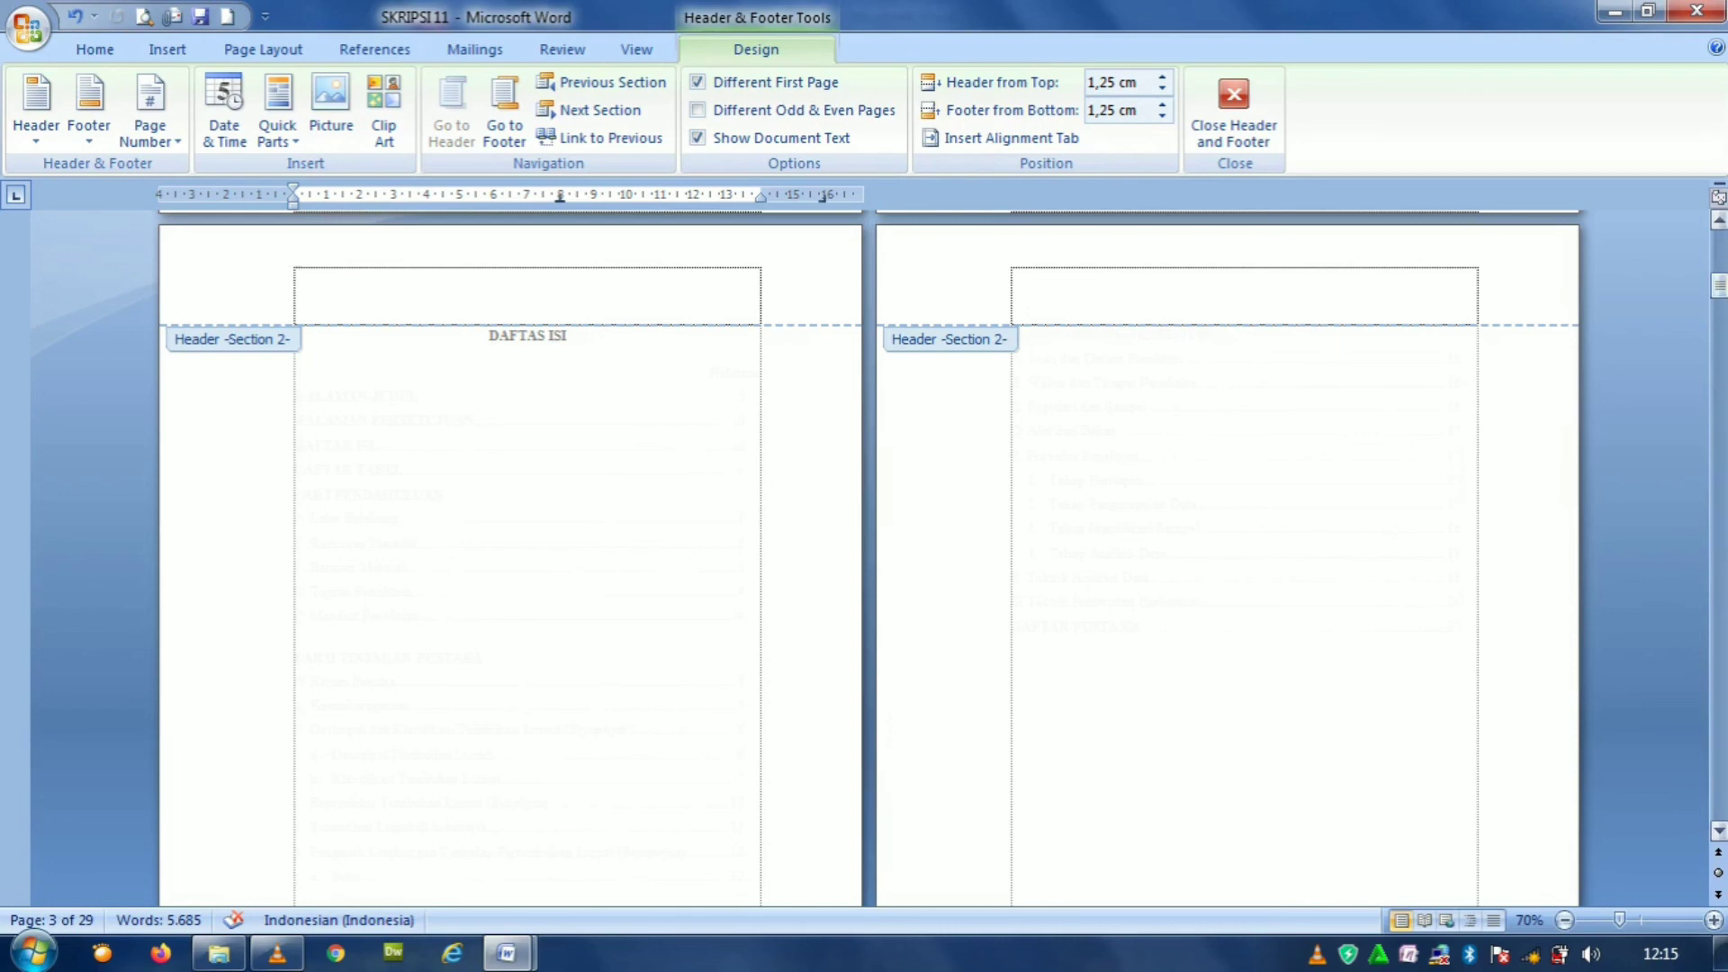
pyautogui.doubleClick(1287, 468)
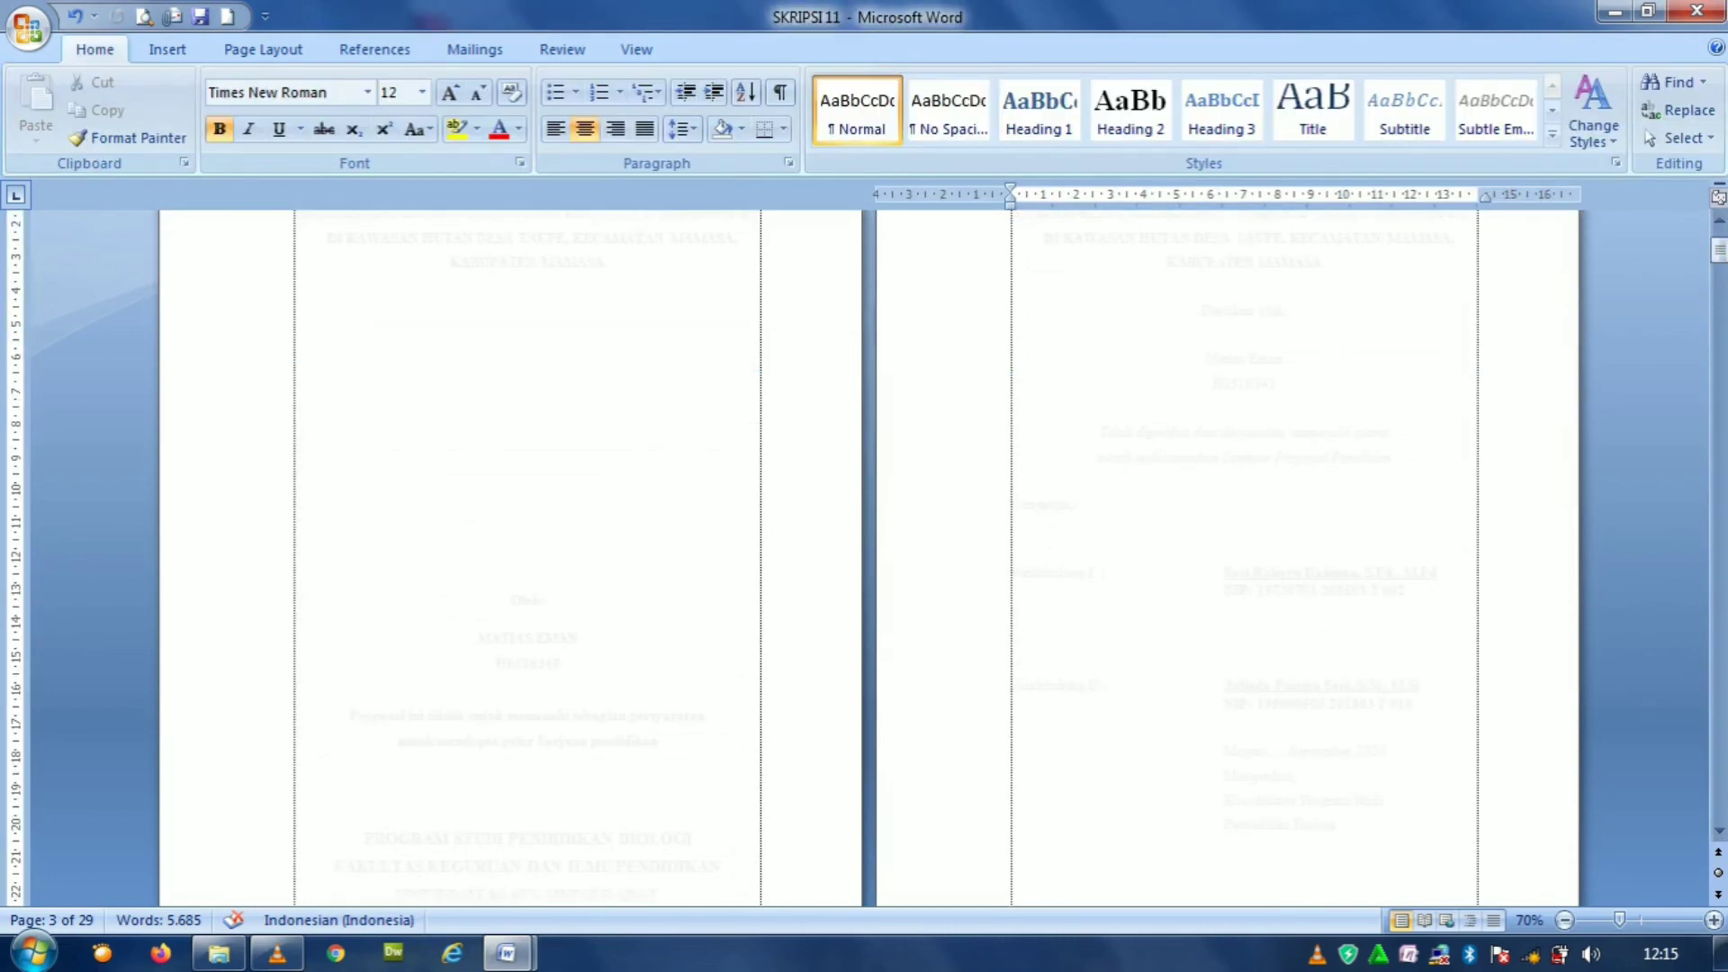
pyautogui.moveTo(1718, 252); pyautogui.dragTo(1719, 244)
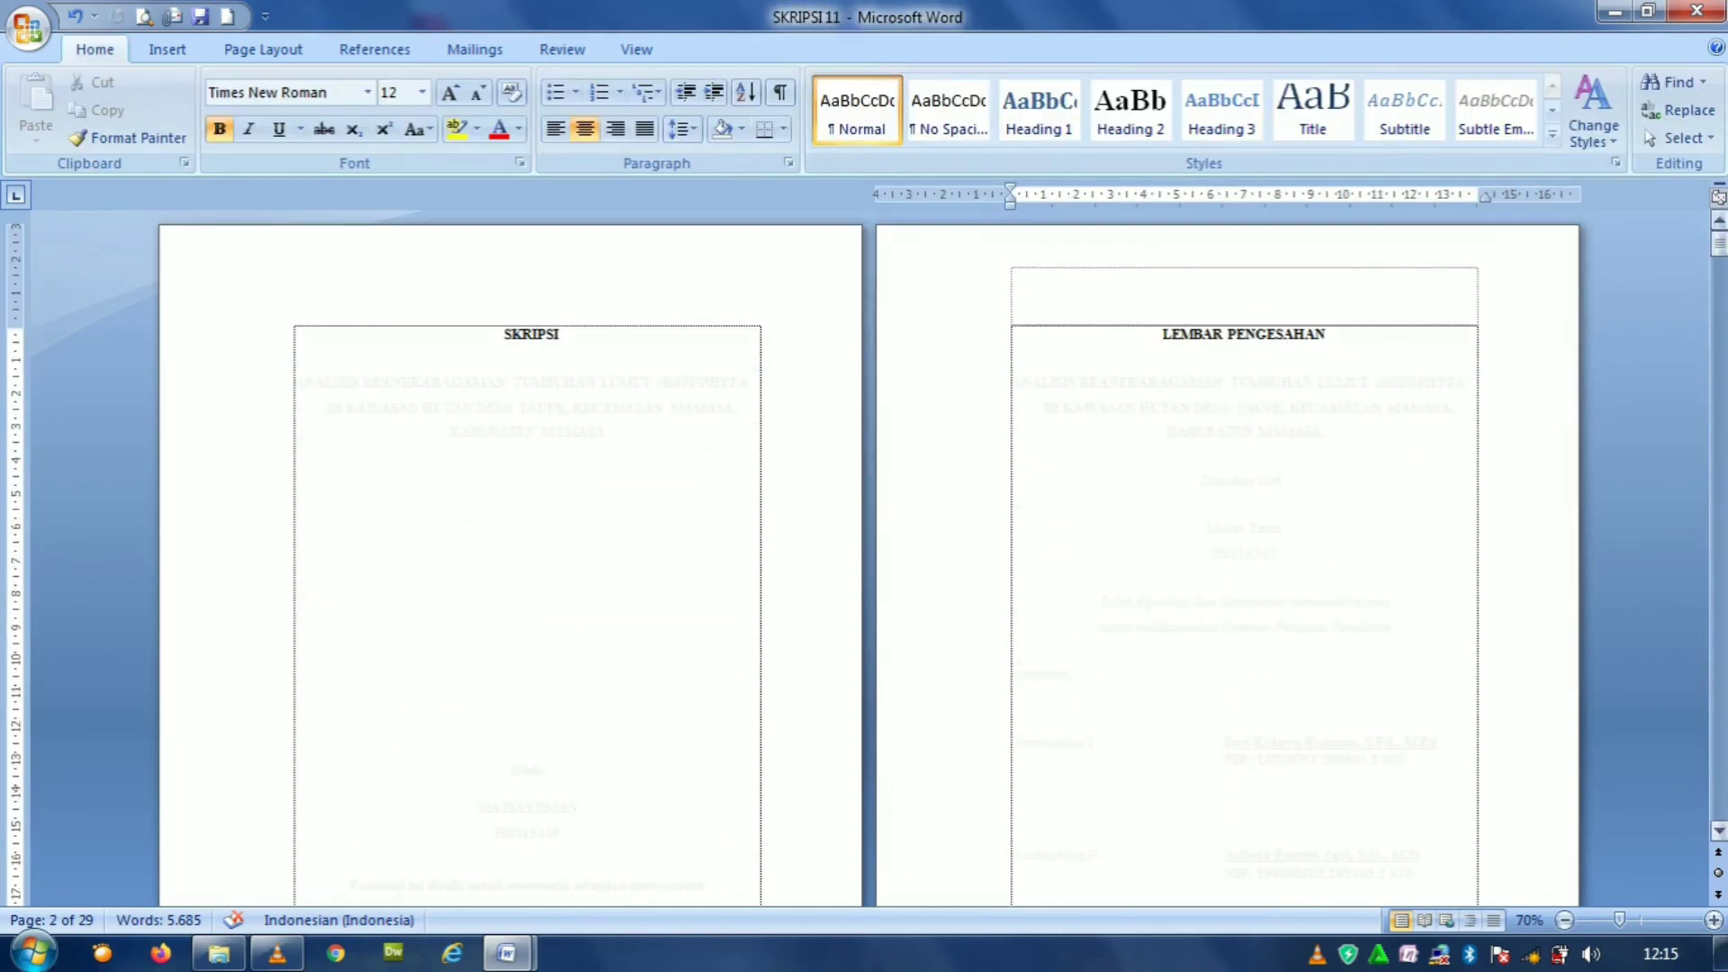